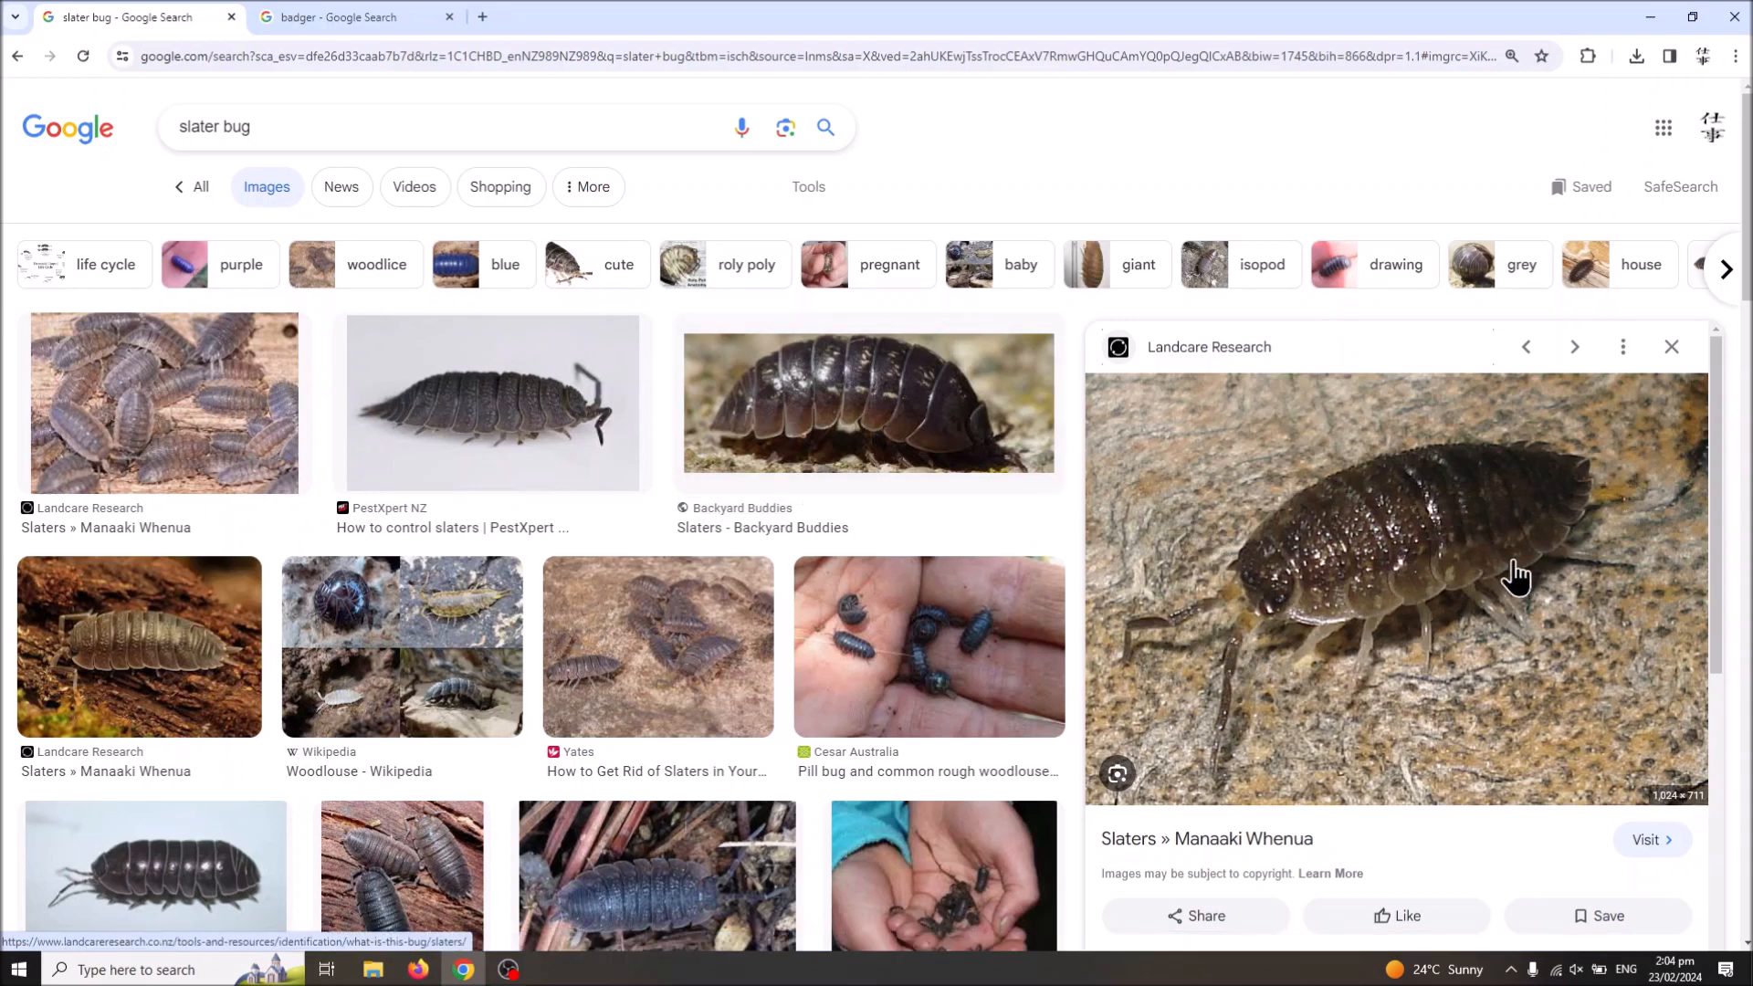
Step: Save the previewed Landcare Research slater image to Downloads, replacing the existing Juvenile_-Porcellio_scaber JPEG
right_click(1370, 573)
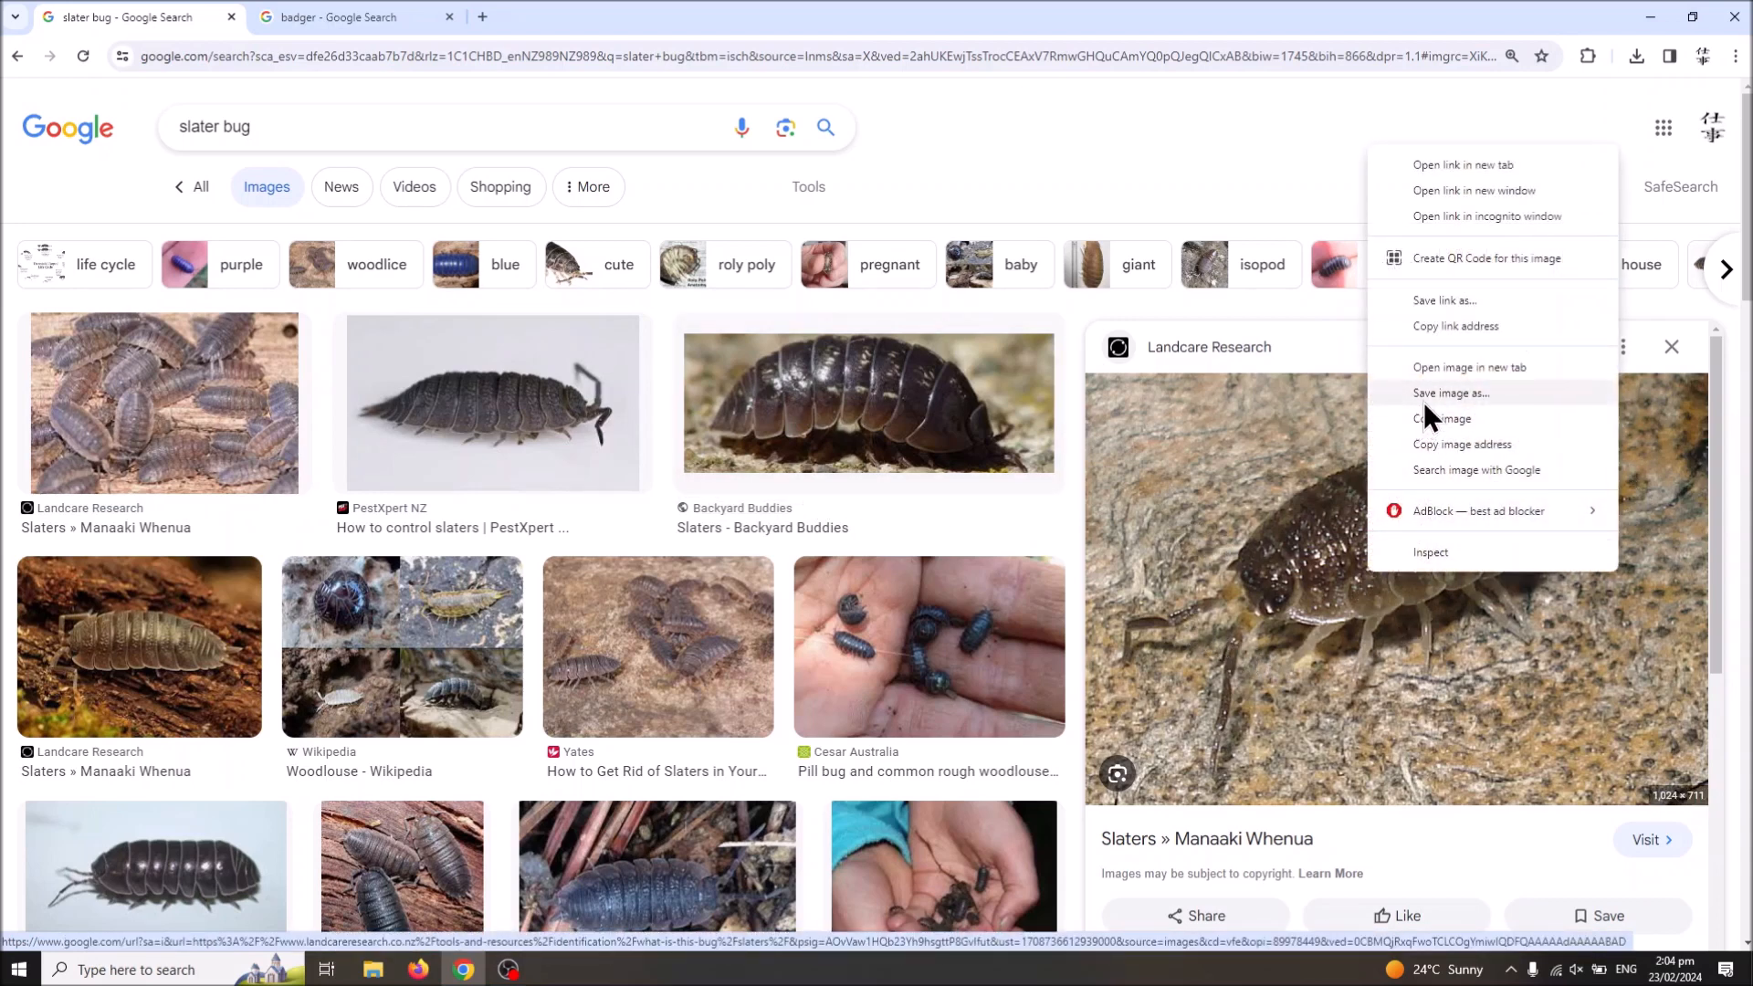
left_click(1451, 392)
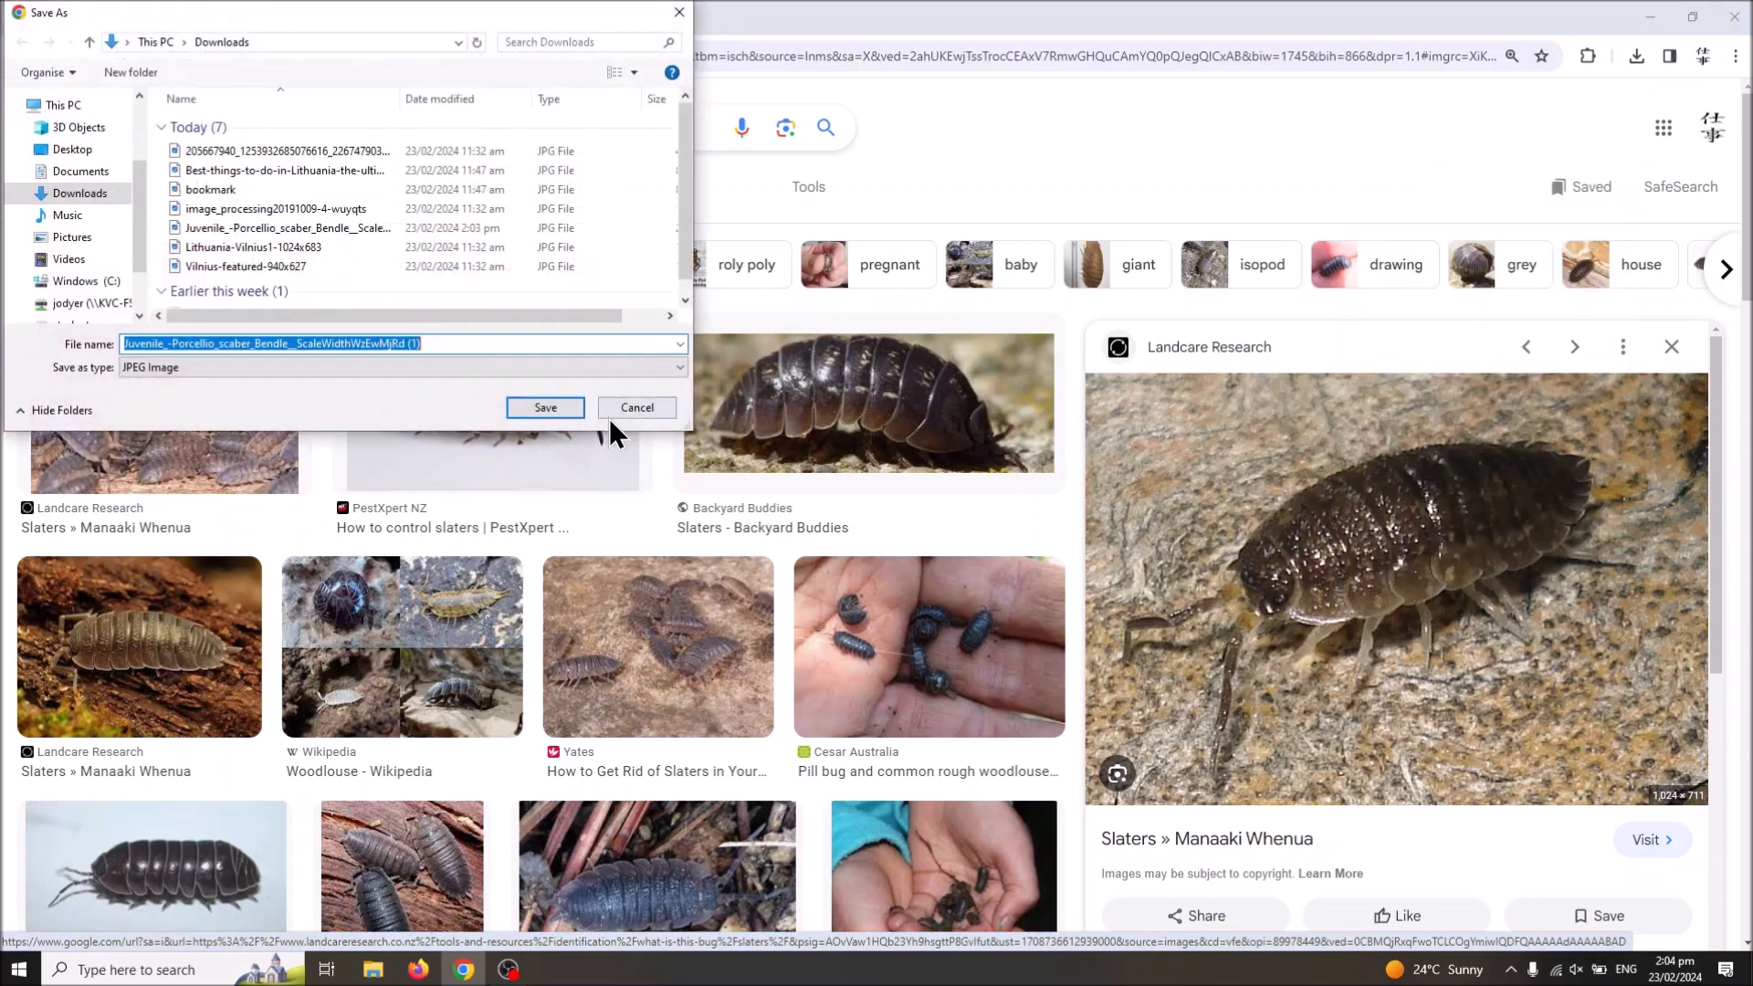
left_click(265, 240)
left_click(548, 407)
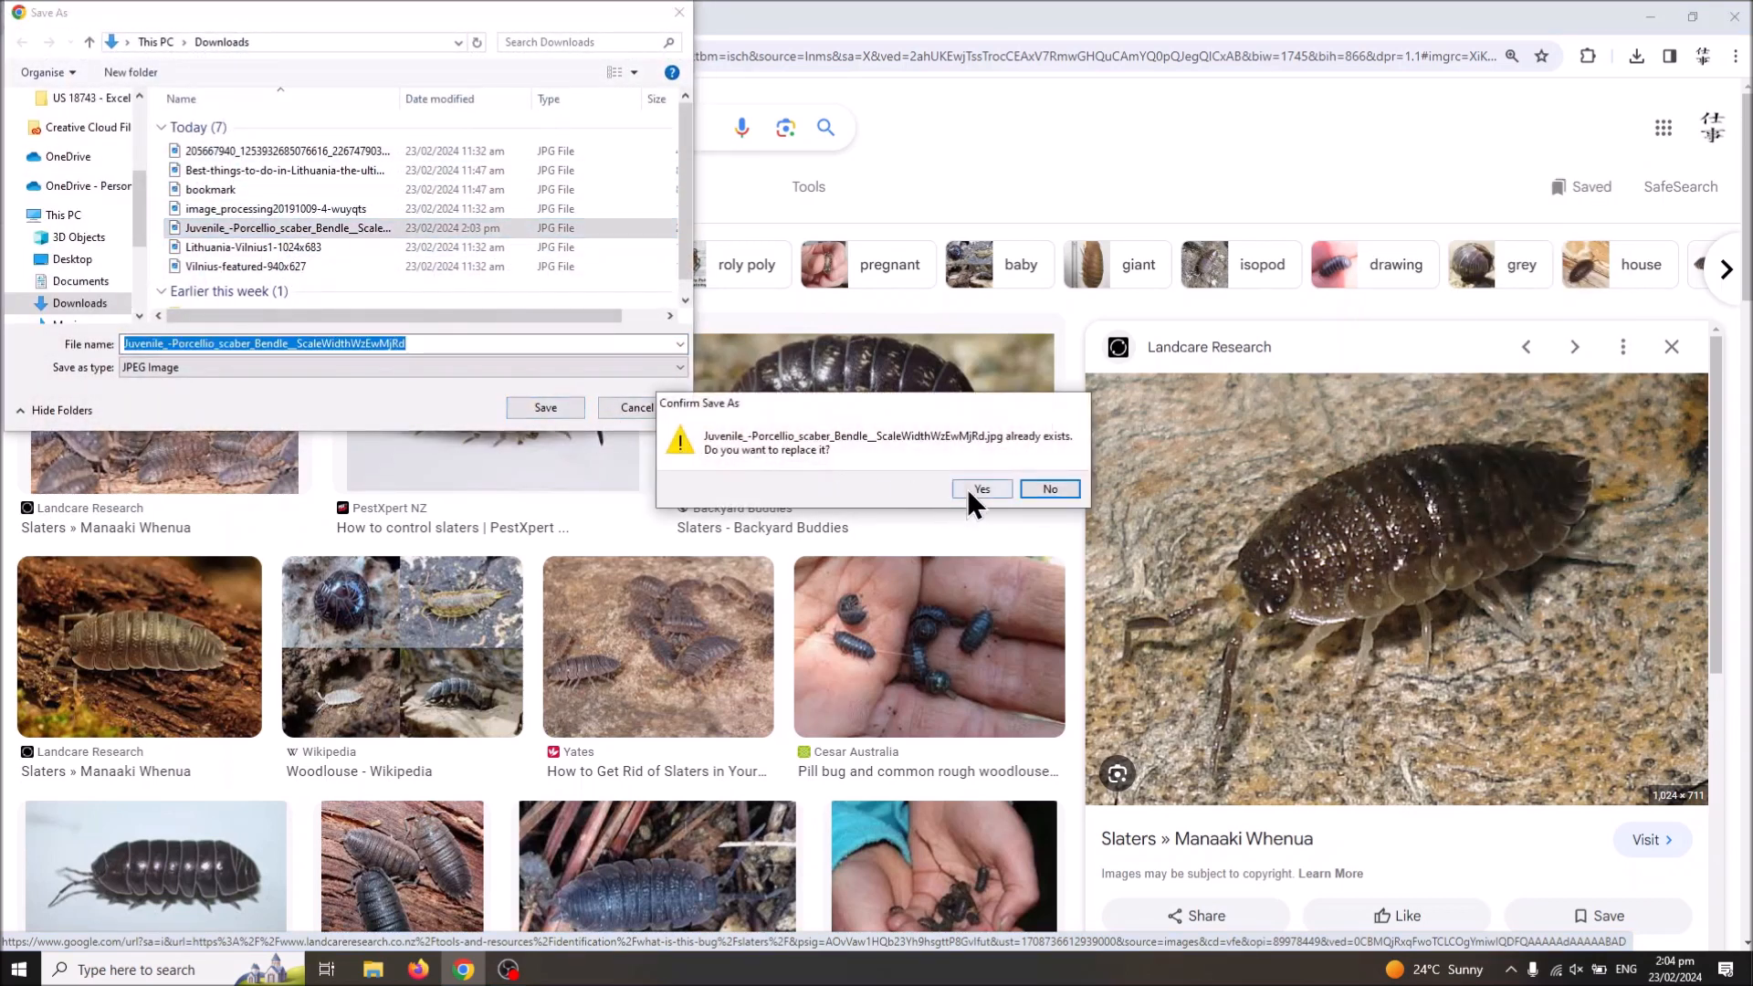
left_click(959, 490)
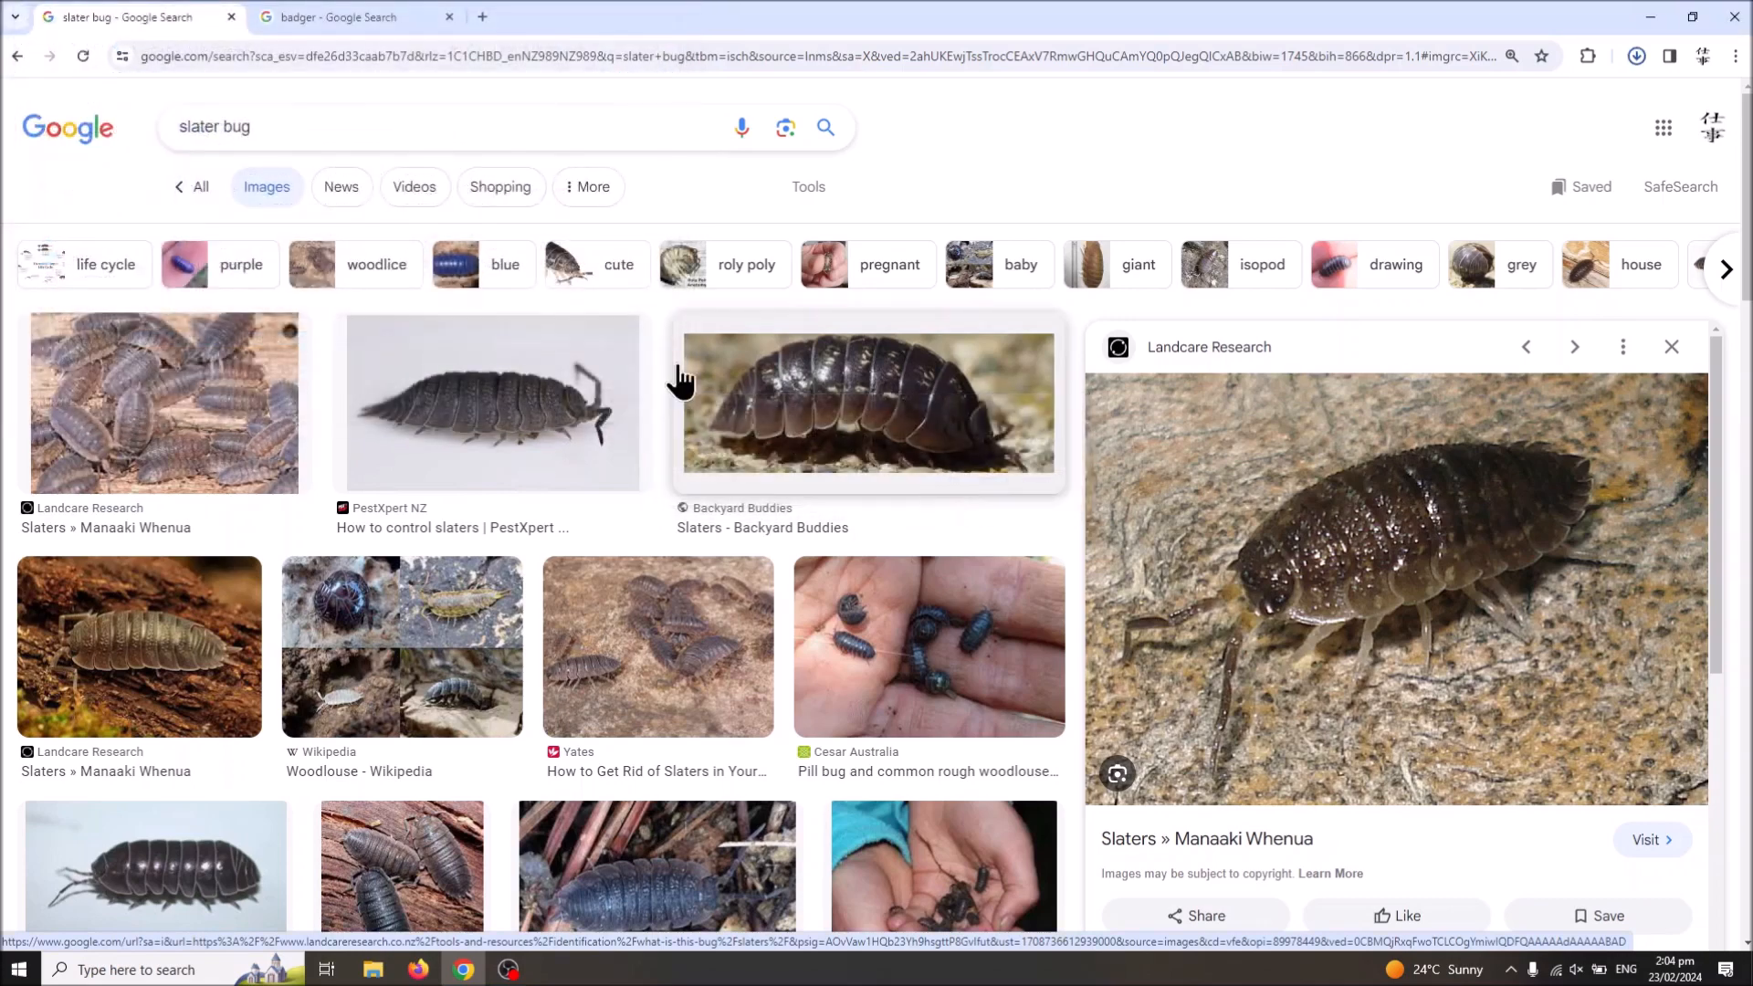
Step: Examine the badger image results for a pose that matches the slater bug picture
left_click(279, 10)
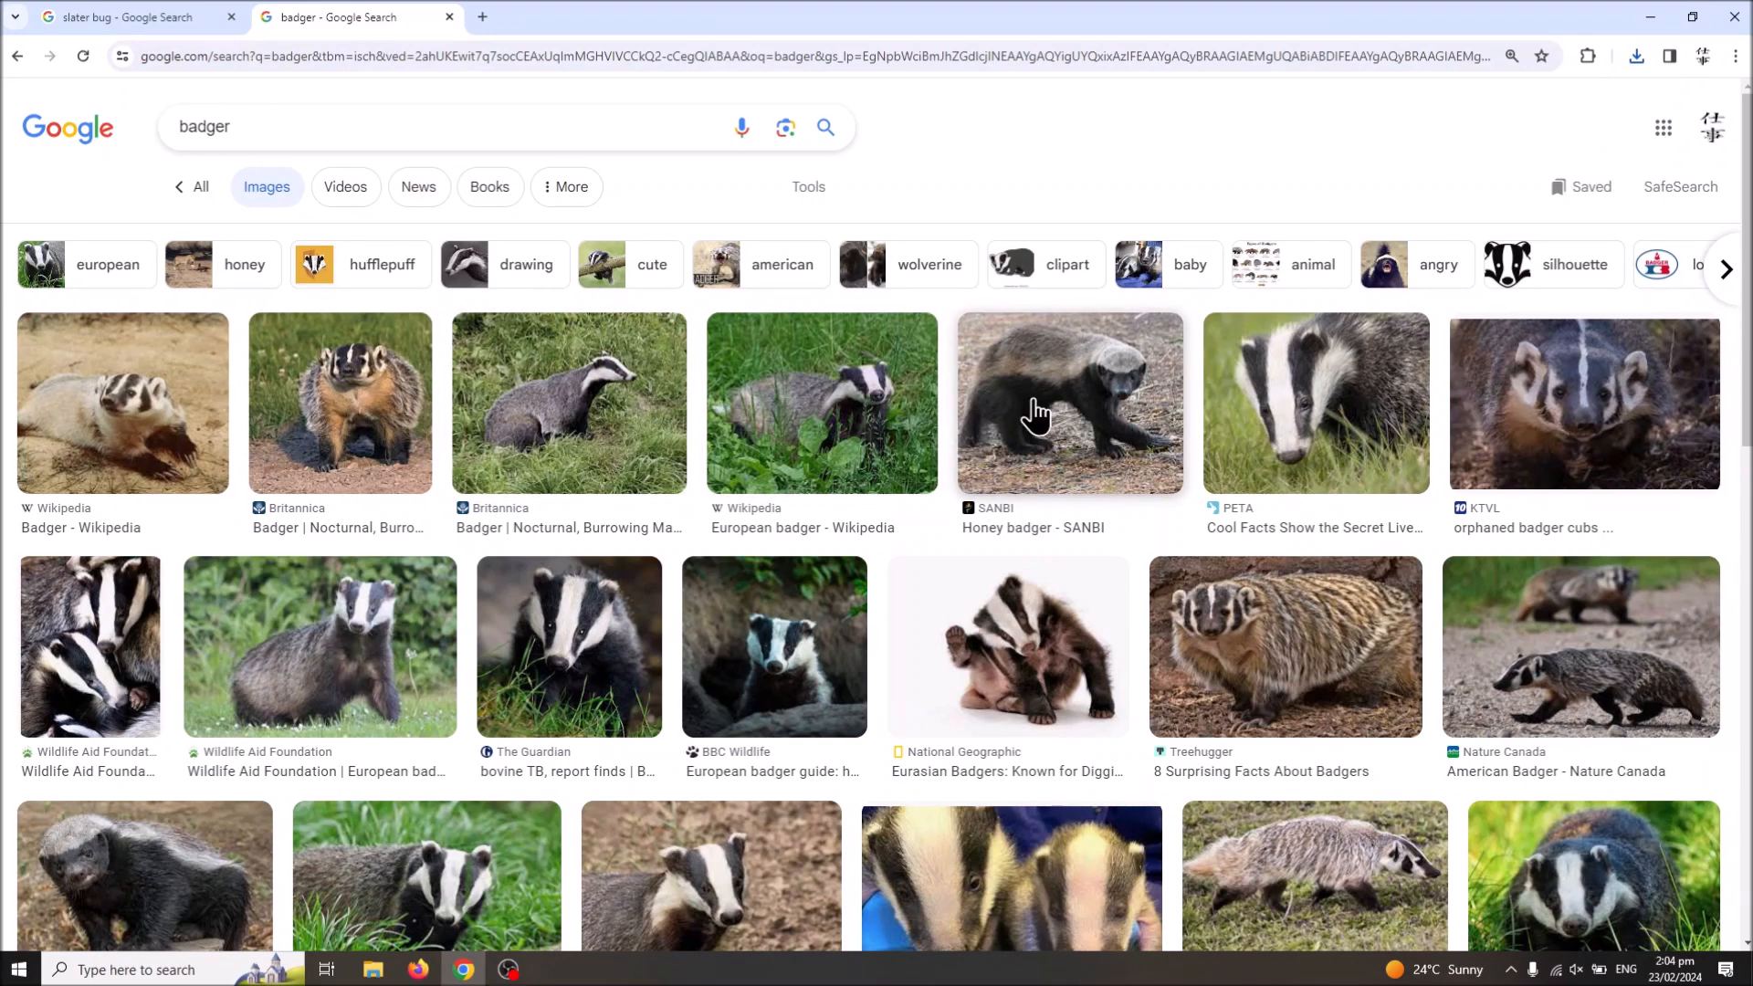
left_click(144, 16)
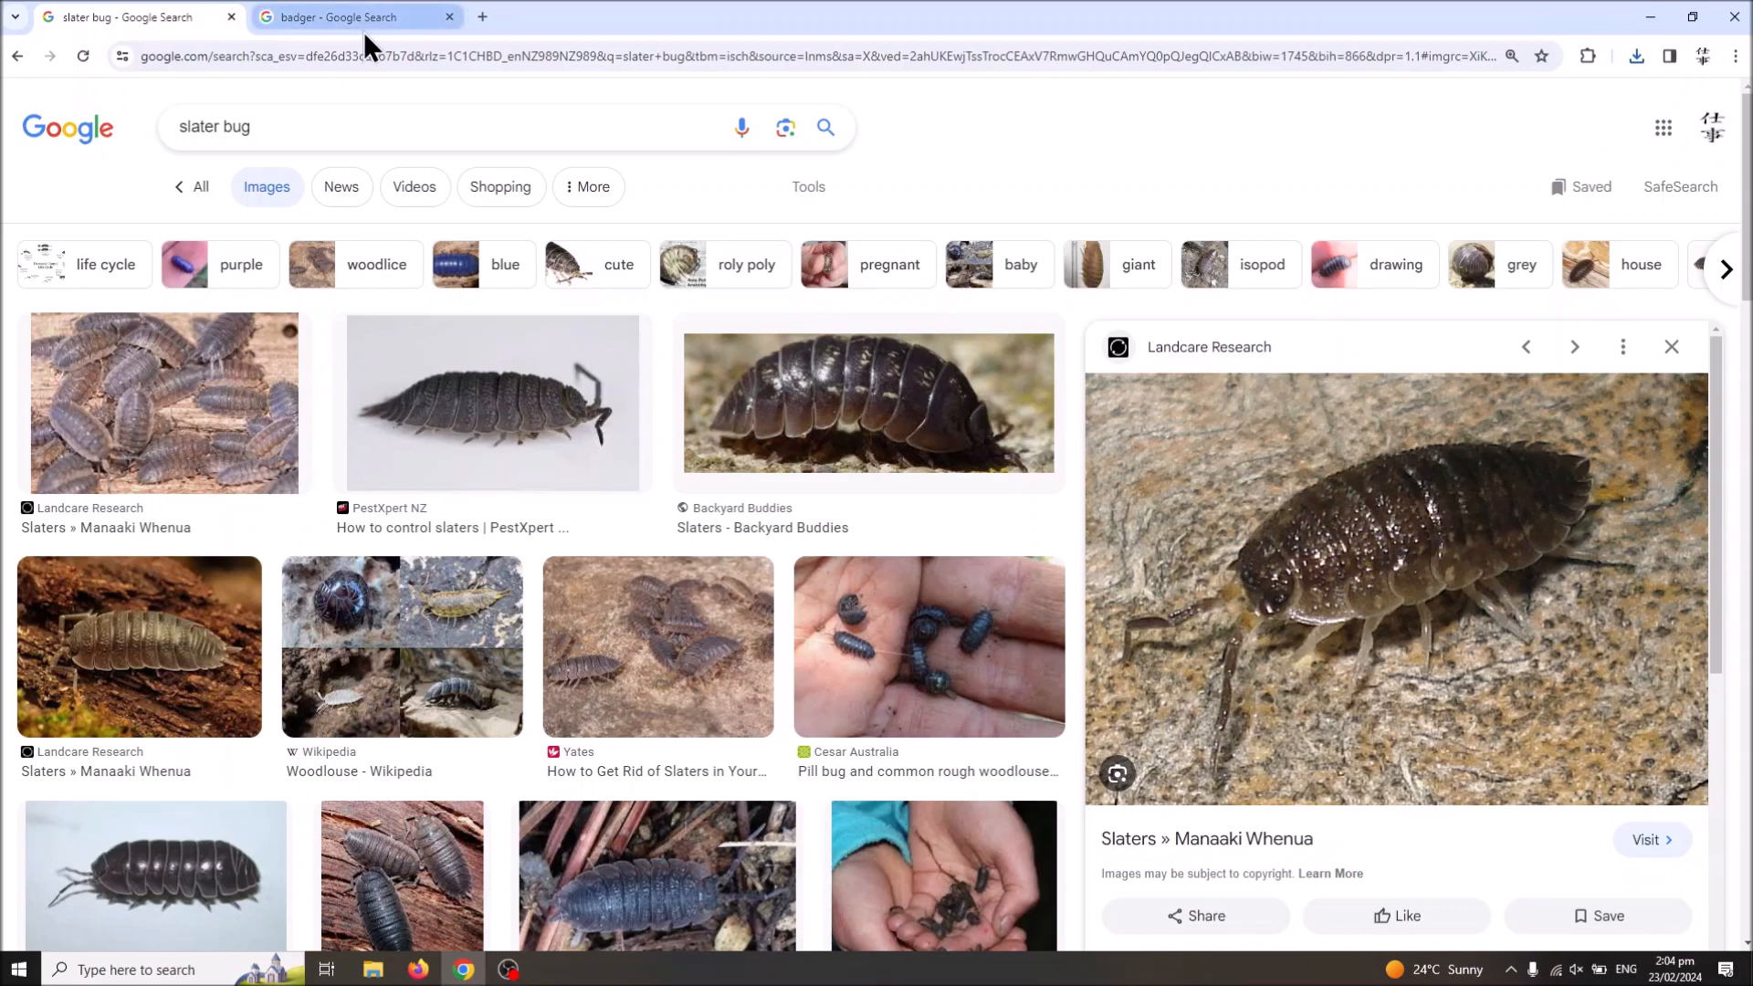
mouse_move(363, 31)
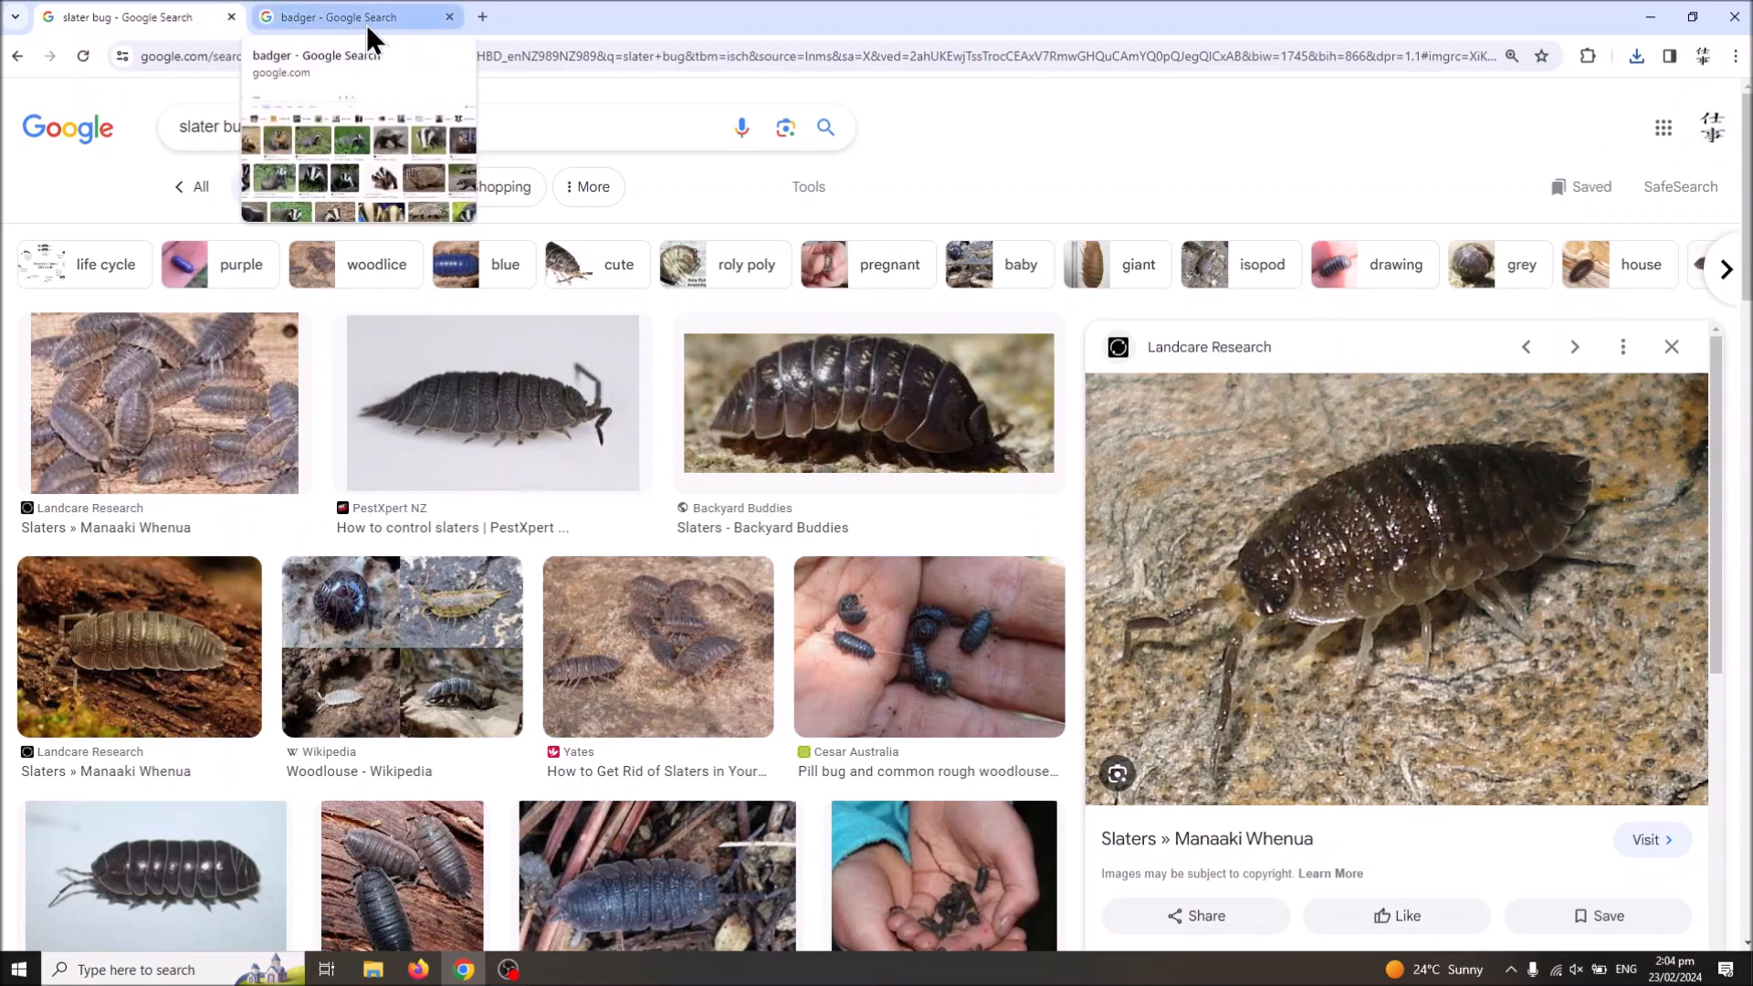
left_click(365, 24)
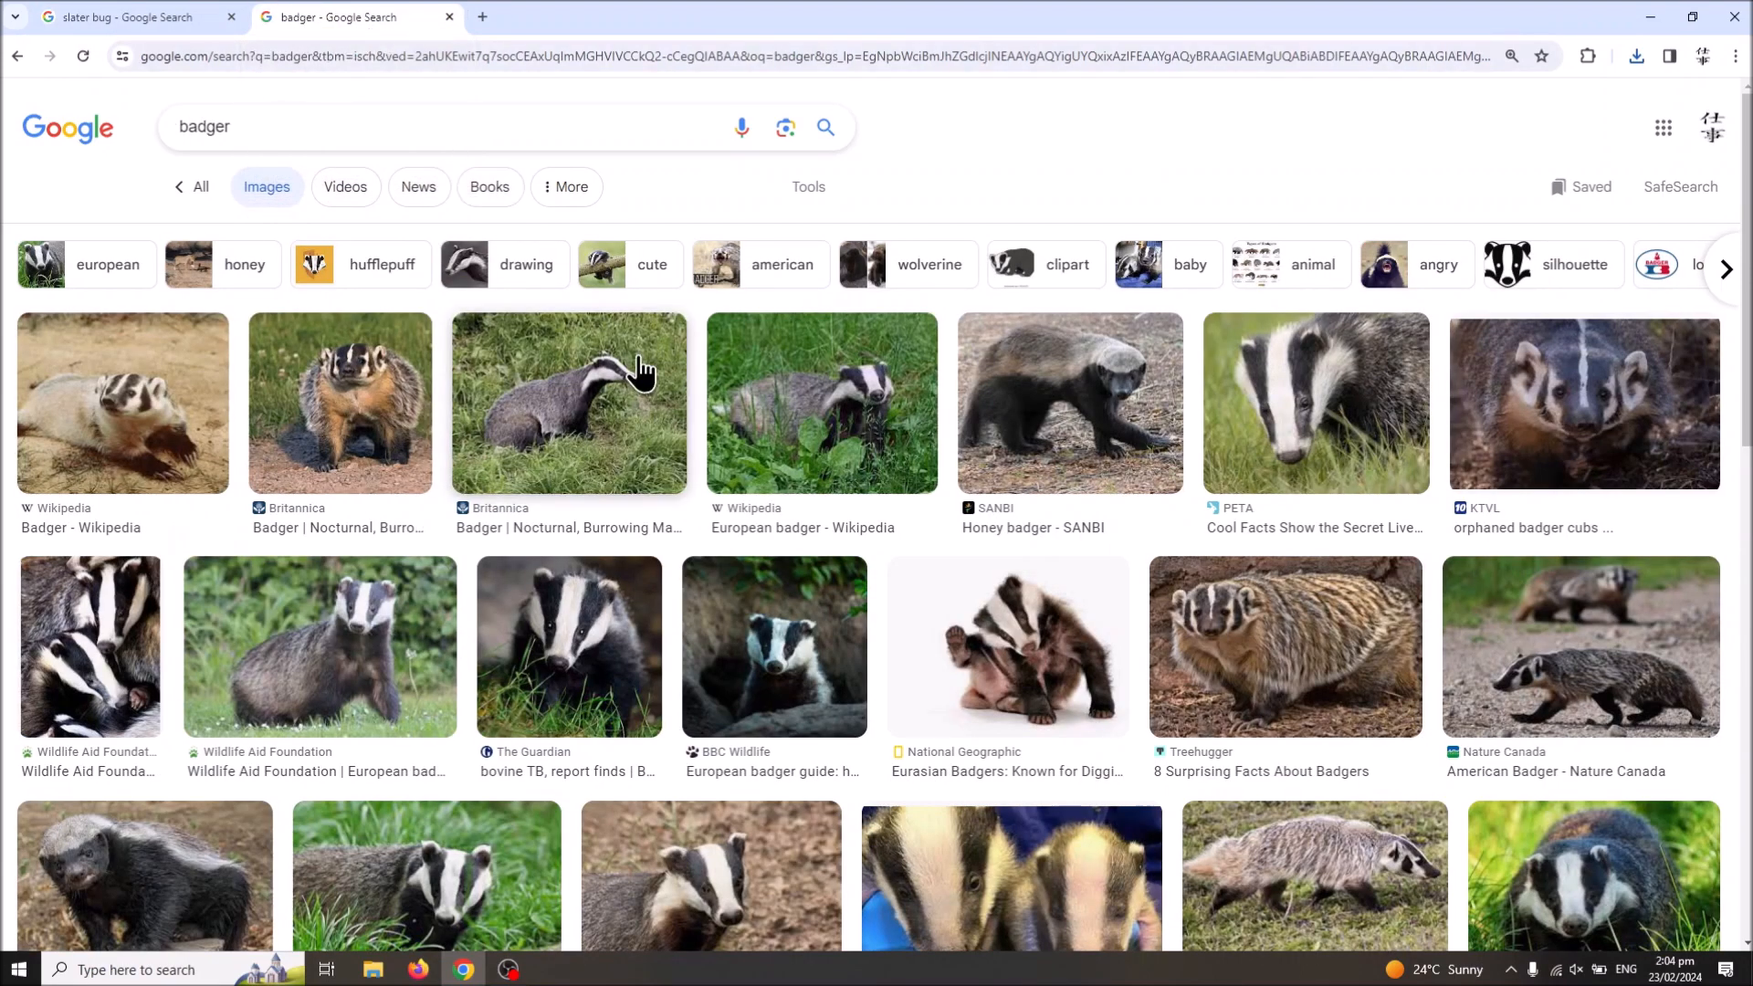
scroll(635, 363, "down", 4)
scroll(635, 363, "down", 8)
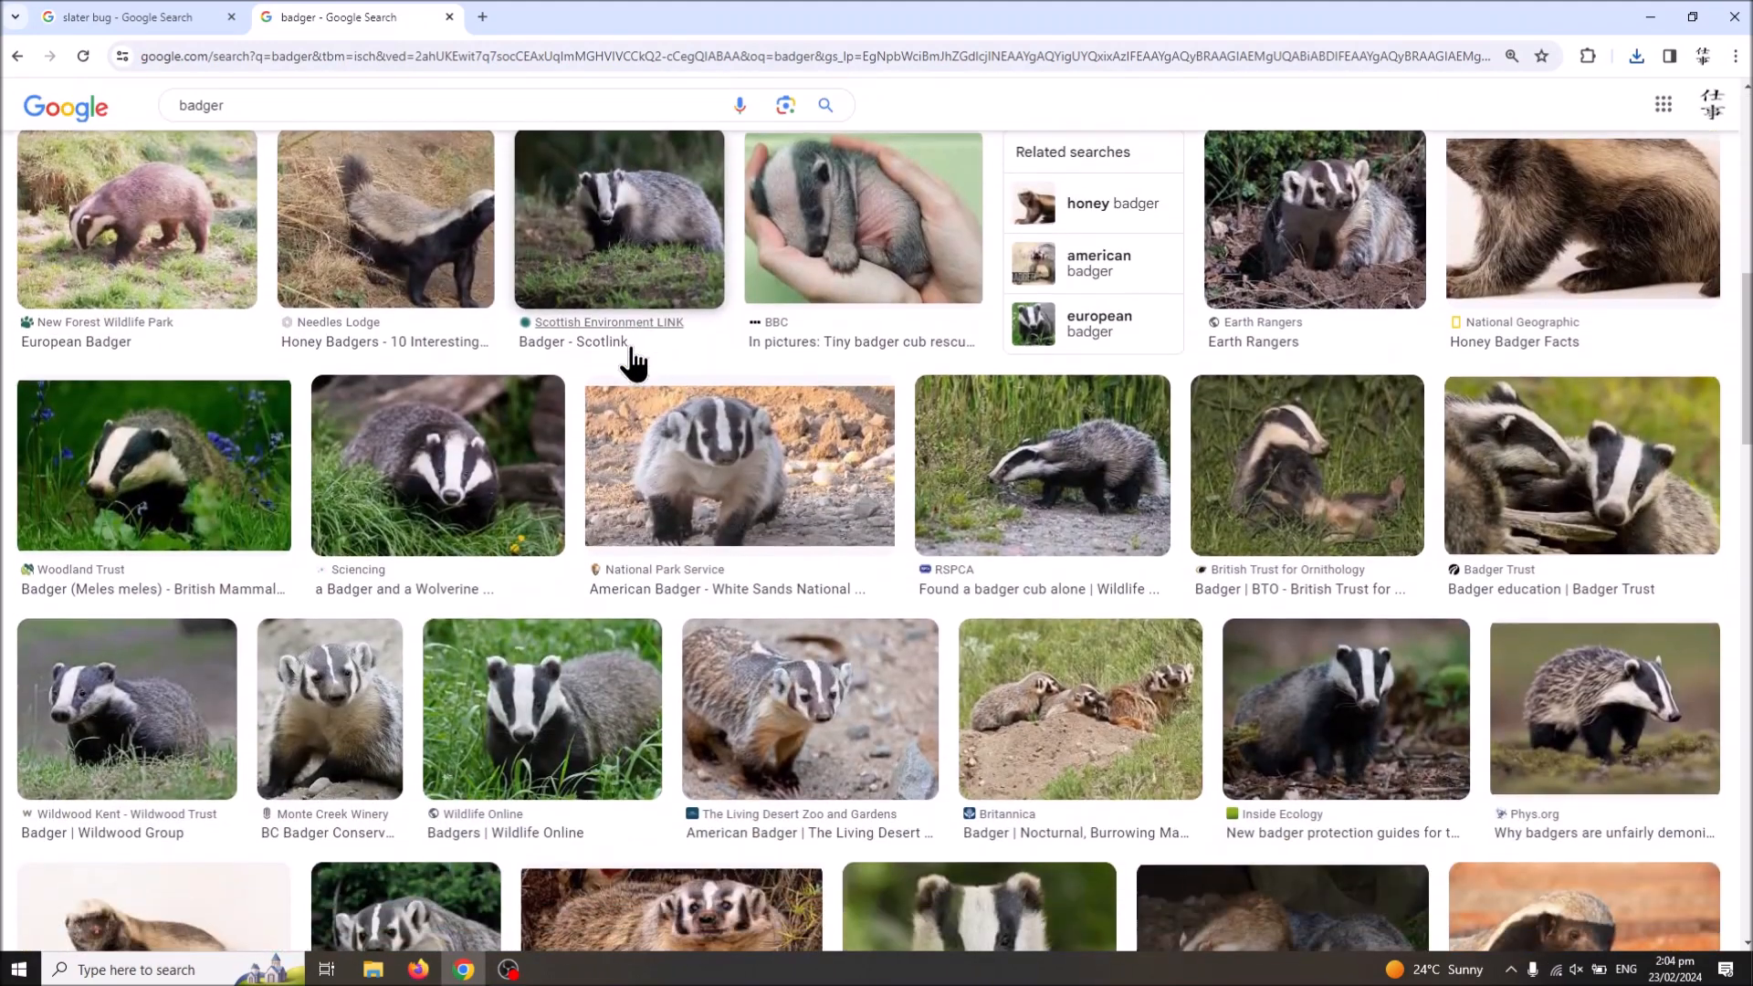
scroll(632, 360, "down", 1)
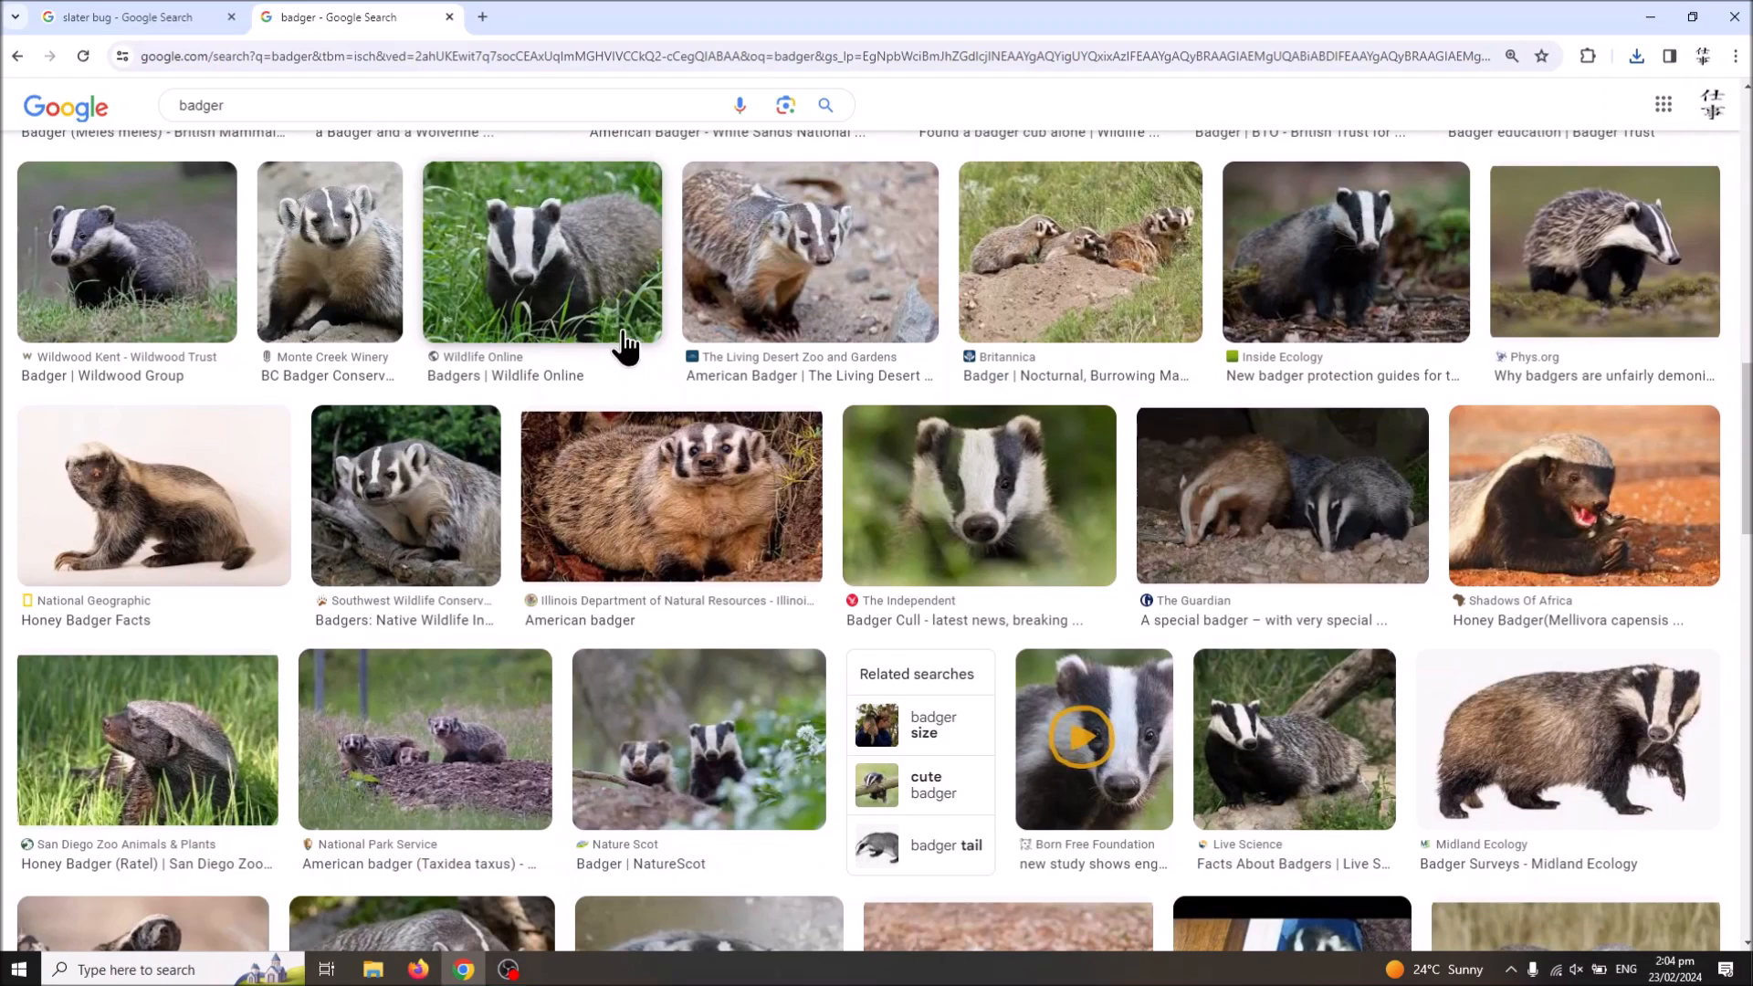
scroll(620, 365, "down", 2)
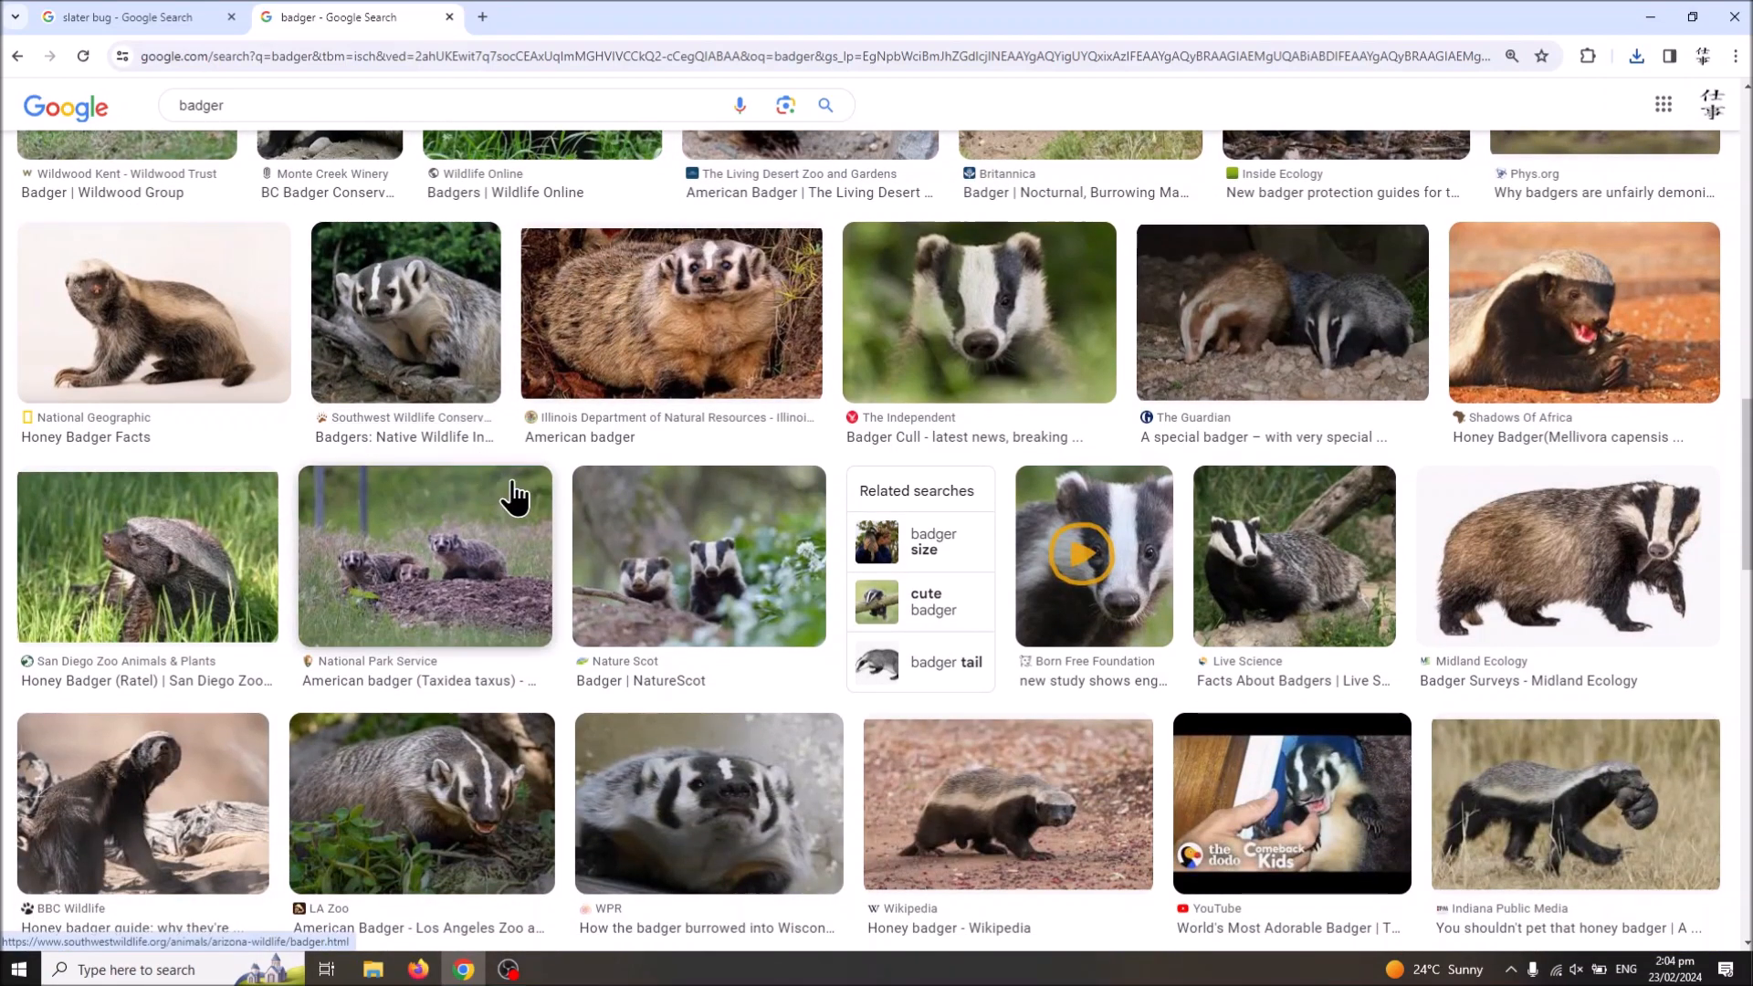
scroll(497, 493, "up", 10)
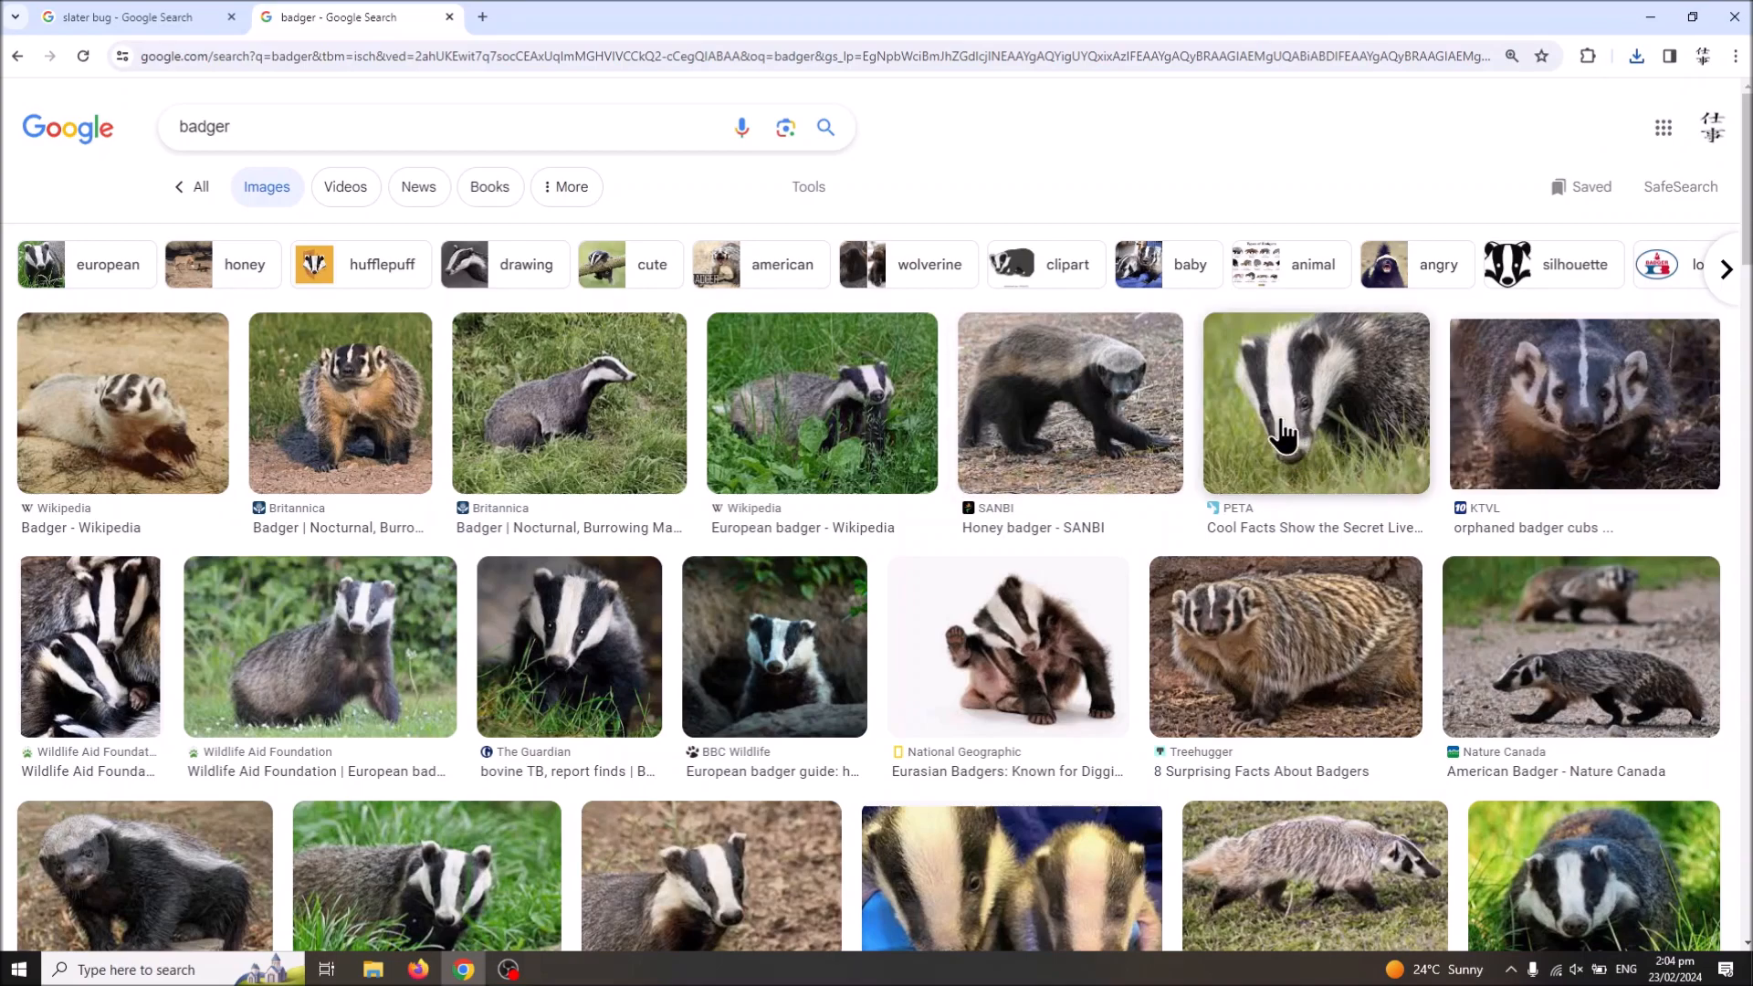
scroll(880, 653, "down", 15)
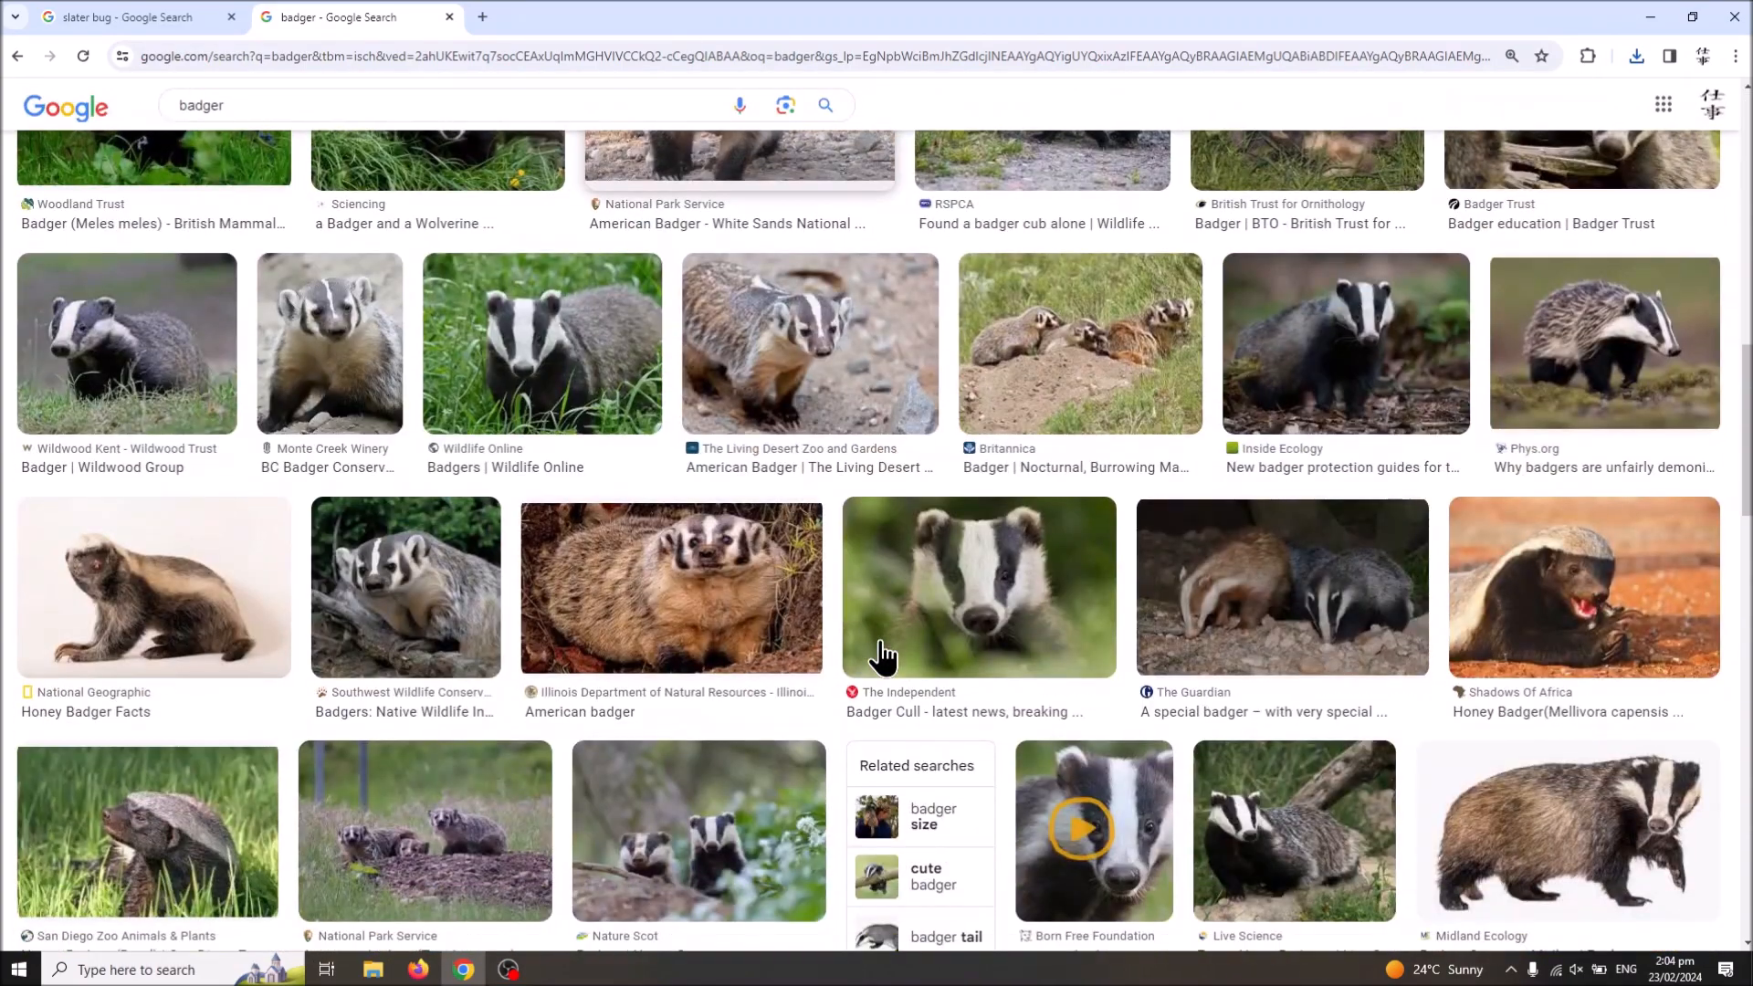
scroll(882, 655, "up", 4)
scroll(882, 656, "down", 8)
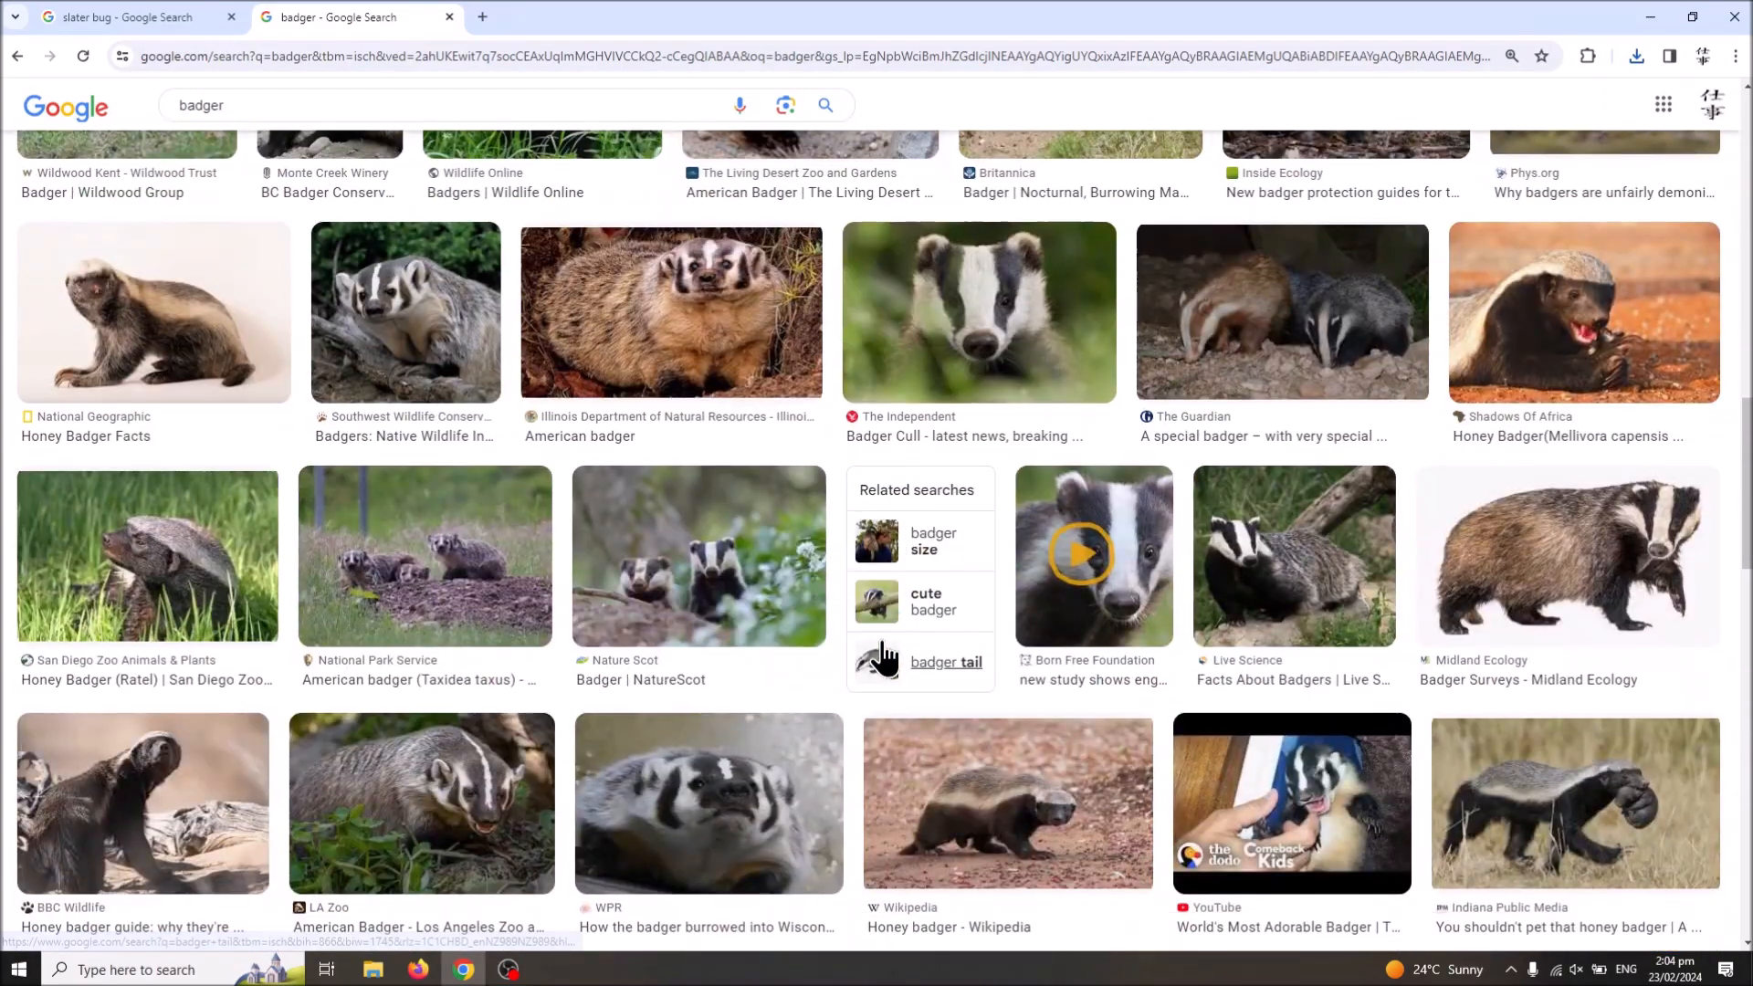
scroll(882, 655, "down", 3)
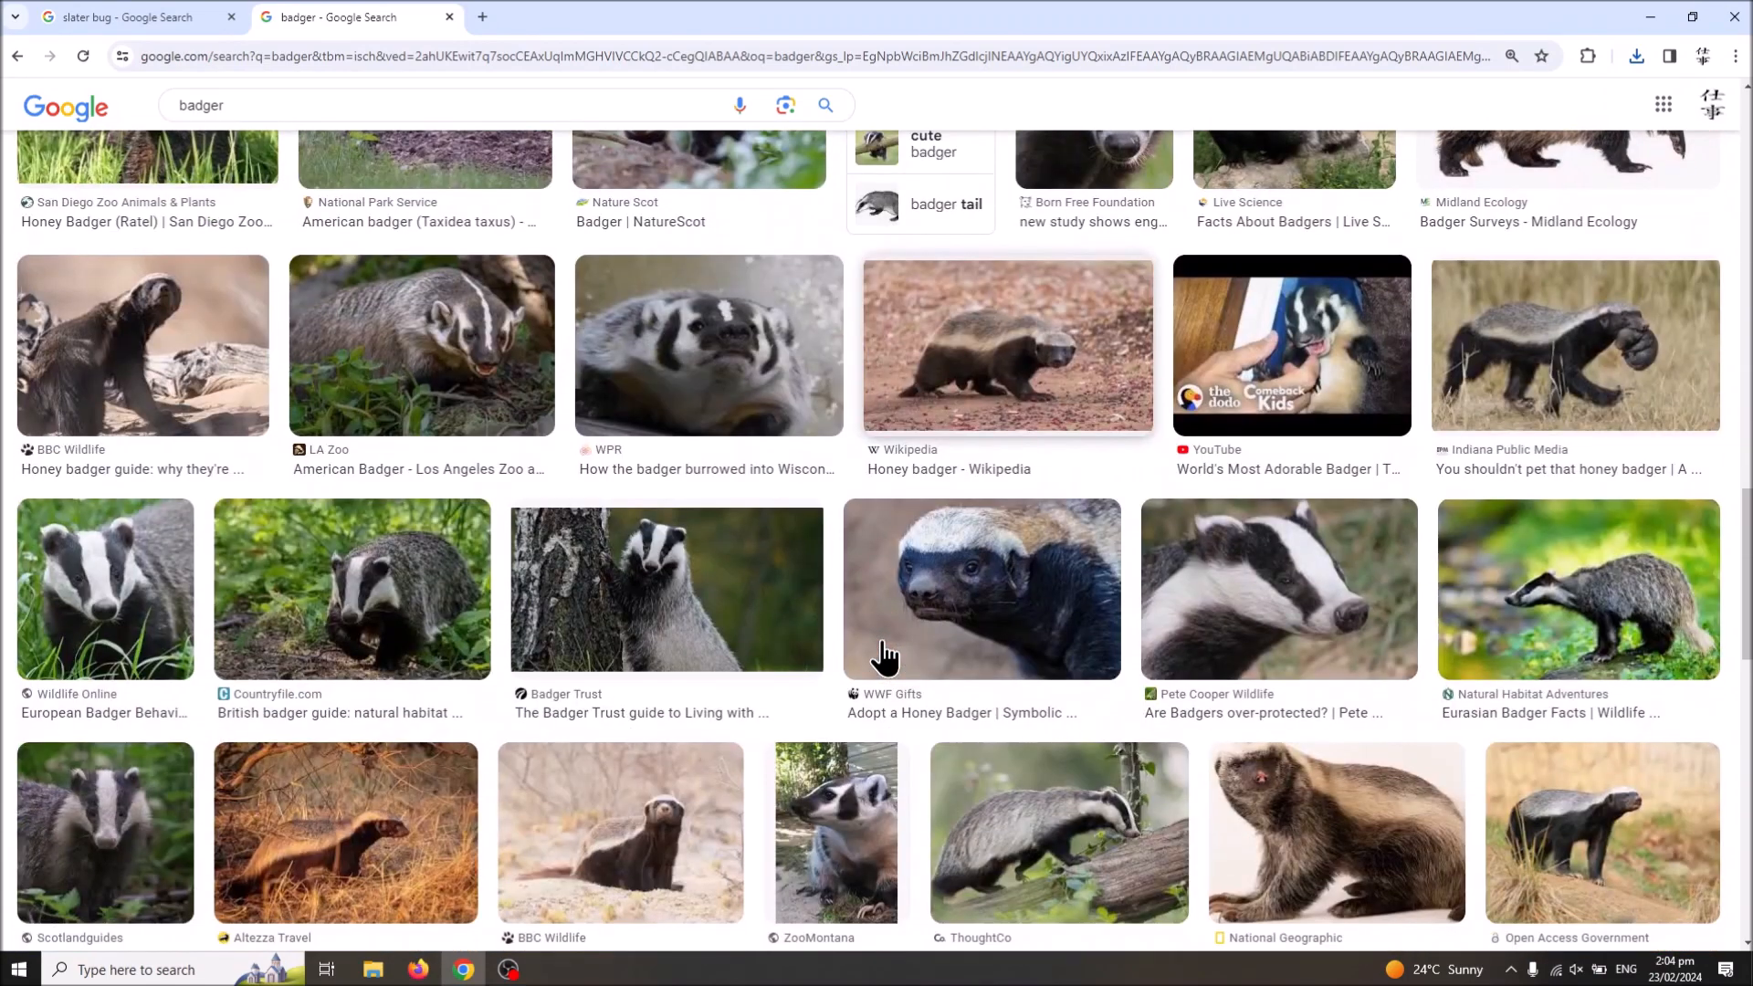
left_click(69, 5)
left_click(305, 14)
scroll(667, 520, "down", 5)
scroll(667, 520, "down", 7)
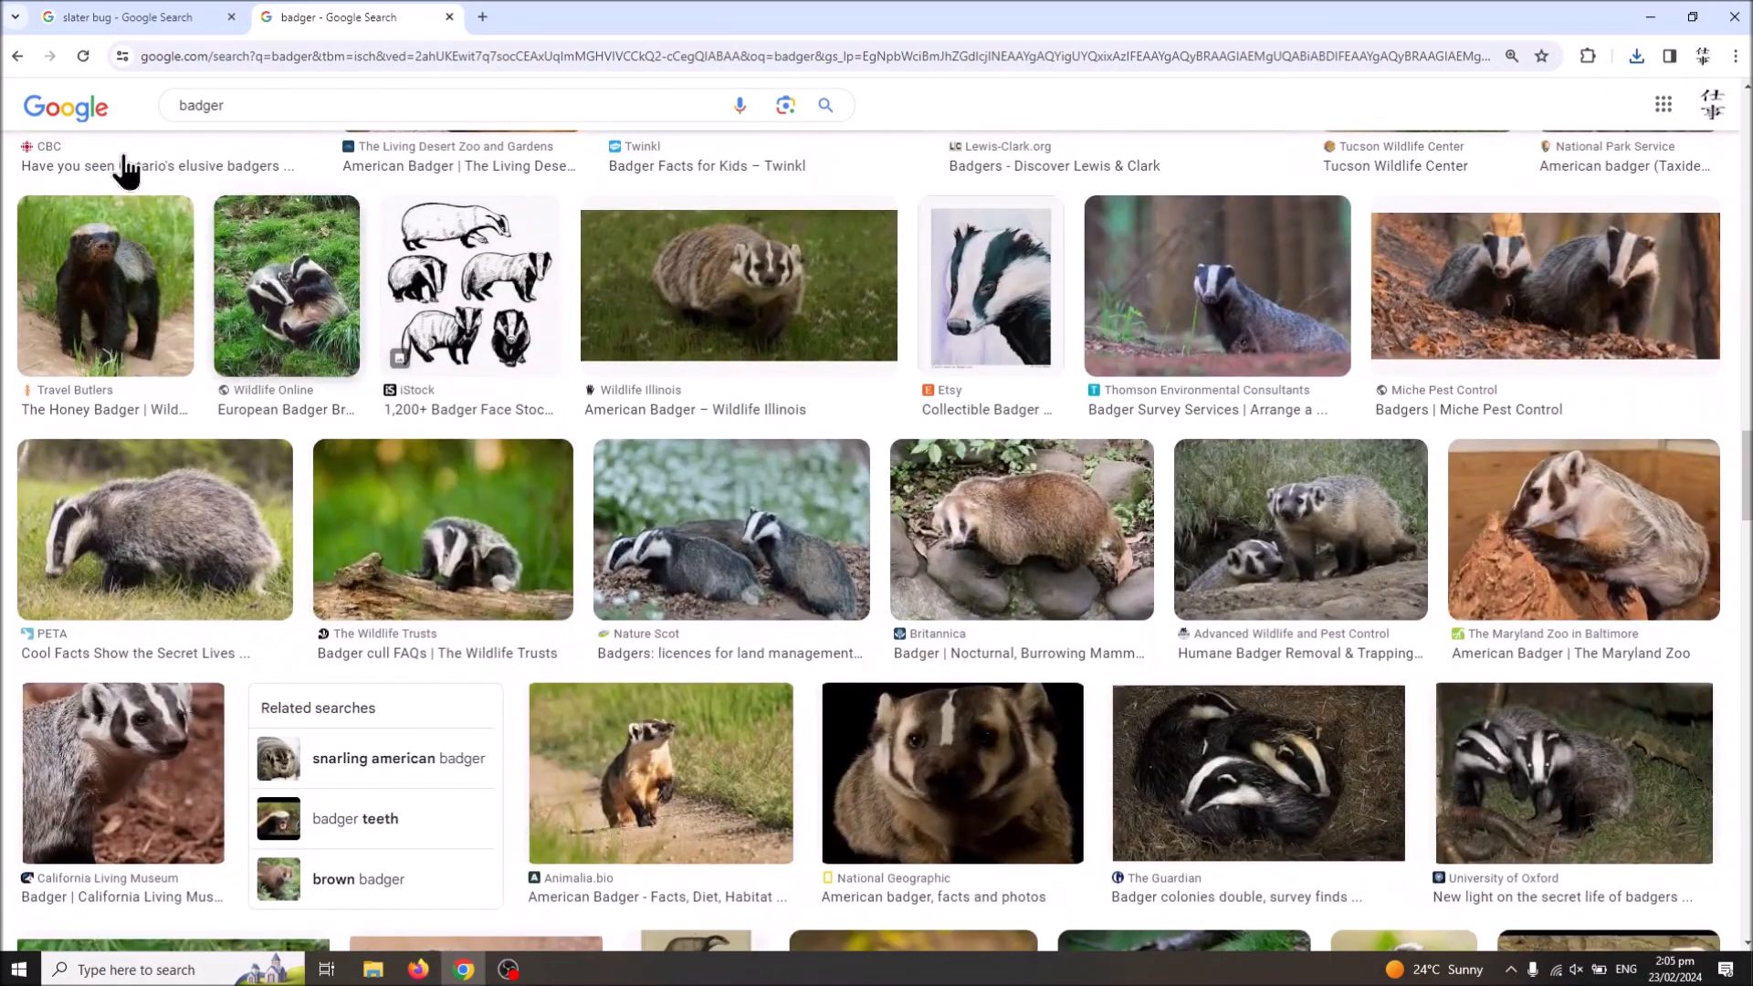
Step: Open the Agric Wa Gov Au slater image from the slater bug results and save it to Downloads as the PNG "slater solo"
left_click(113, 13)
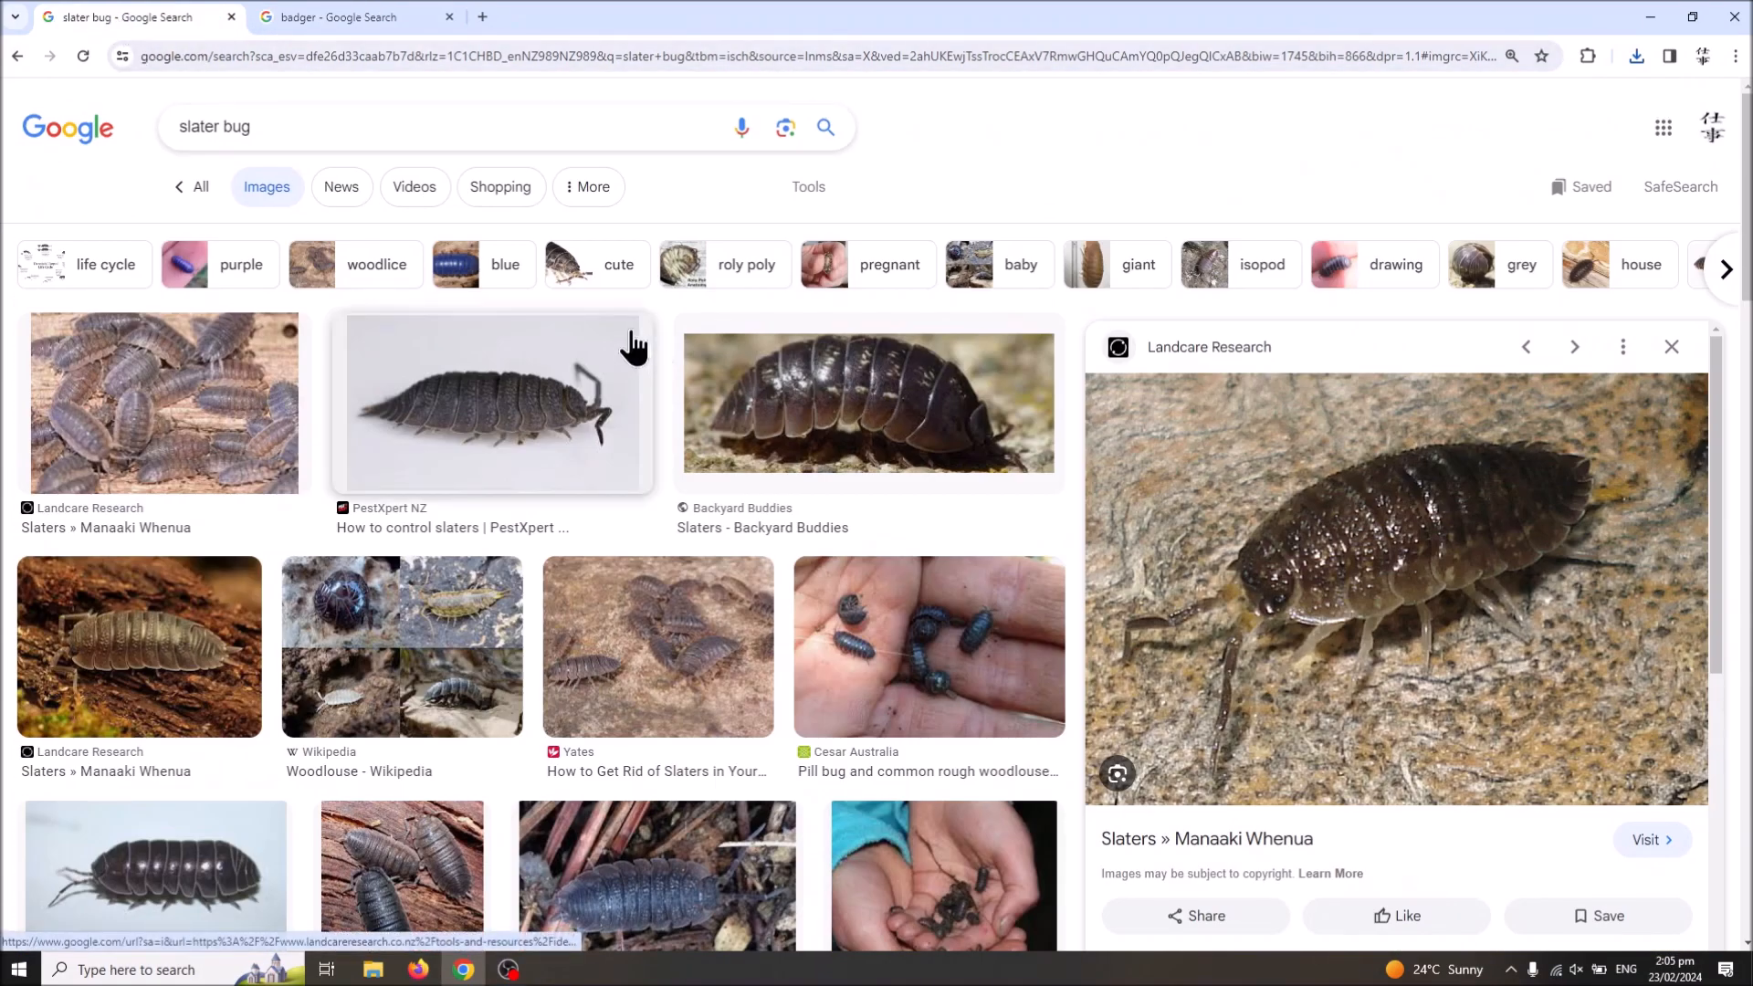
scroll(547, 639, "down", 2)
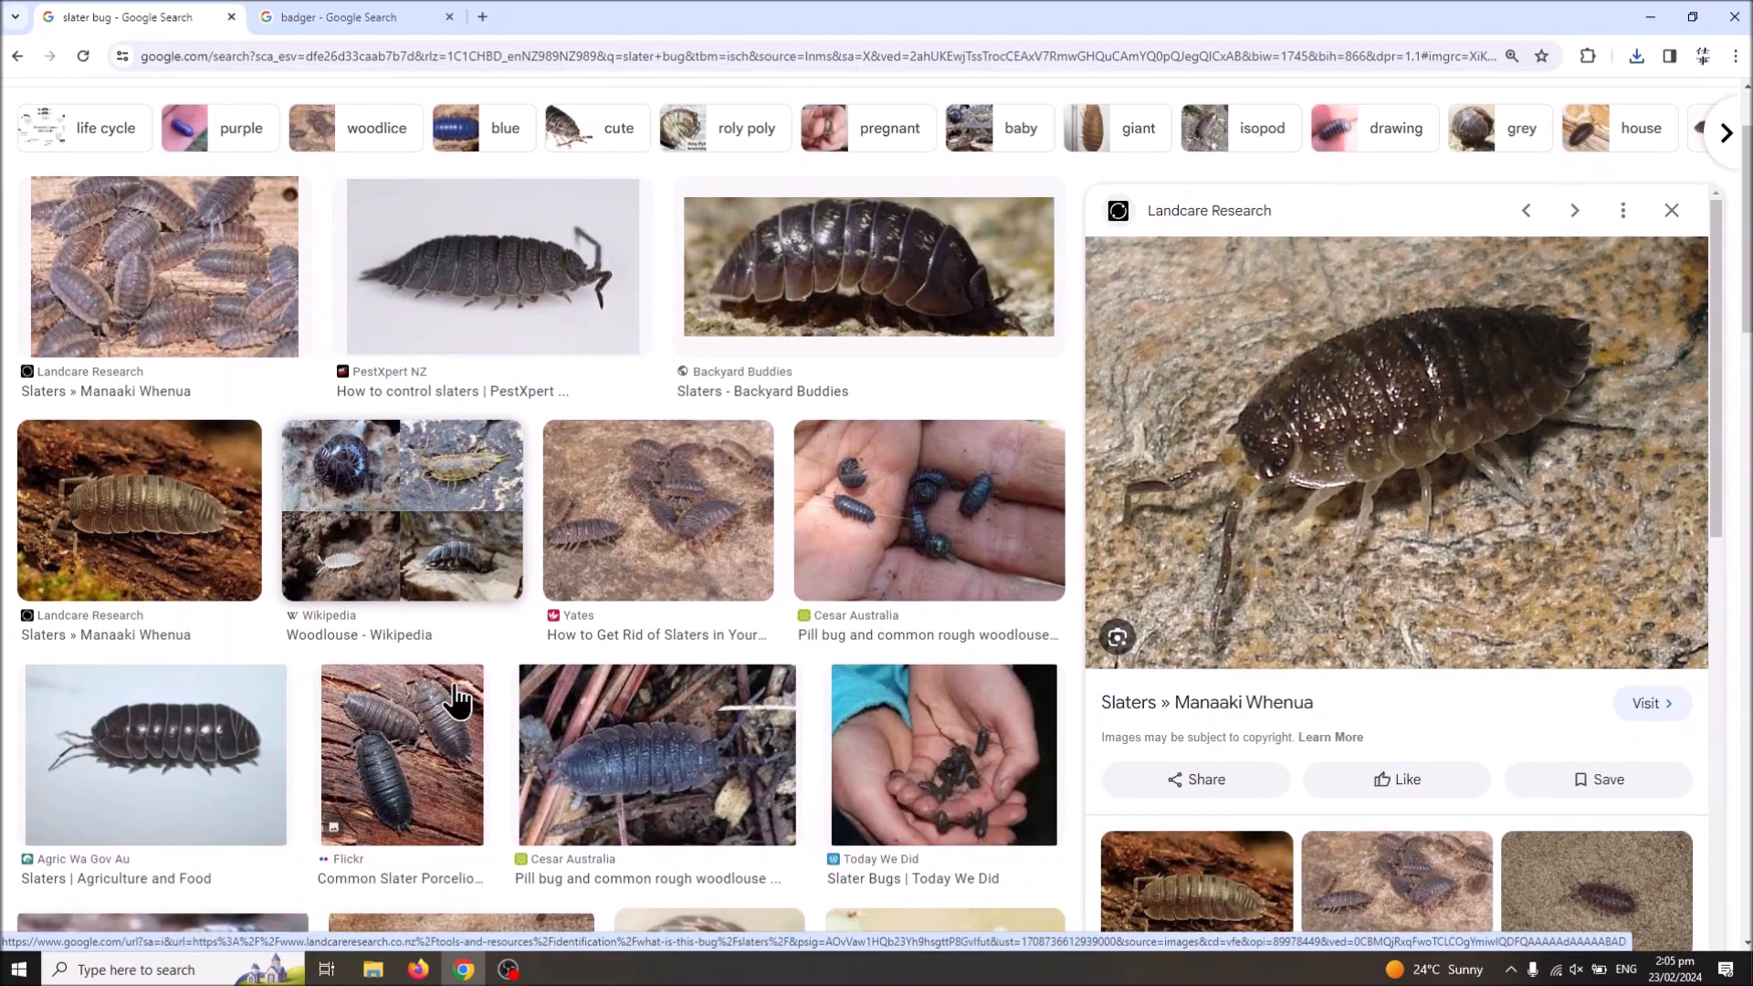
left_click(208, 691)
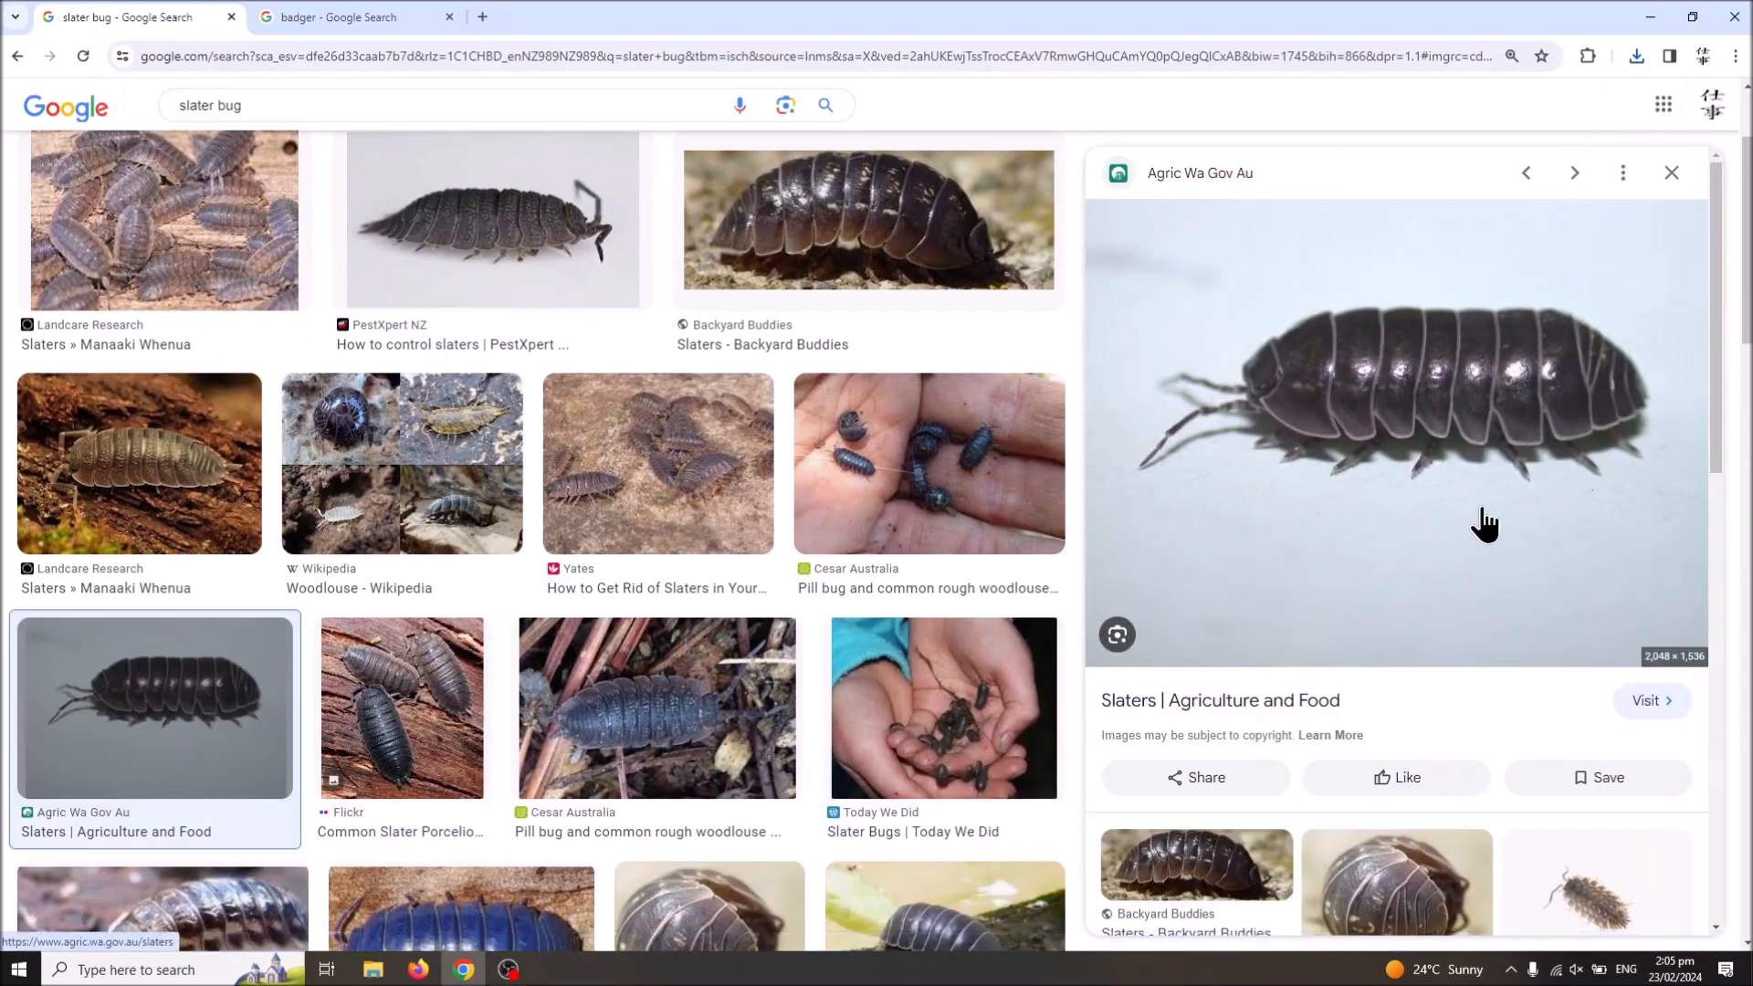
right_click(1393, 465)
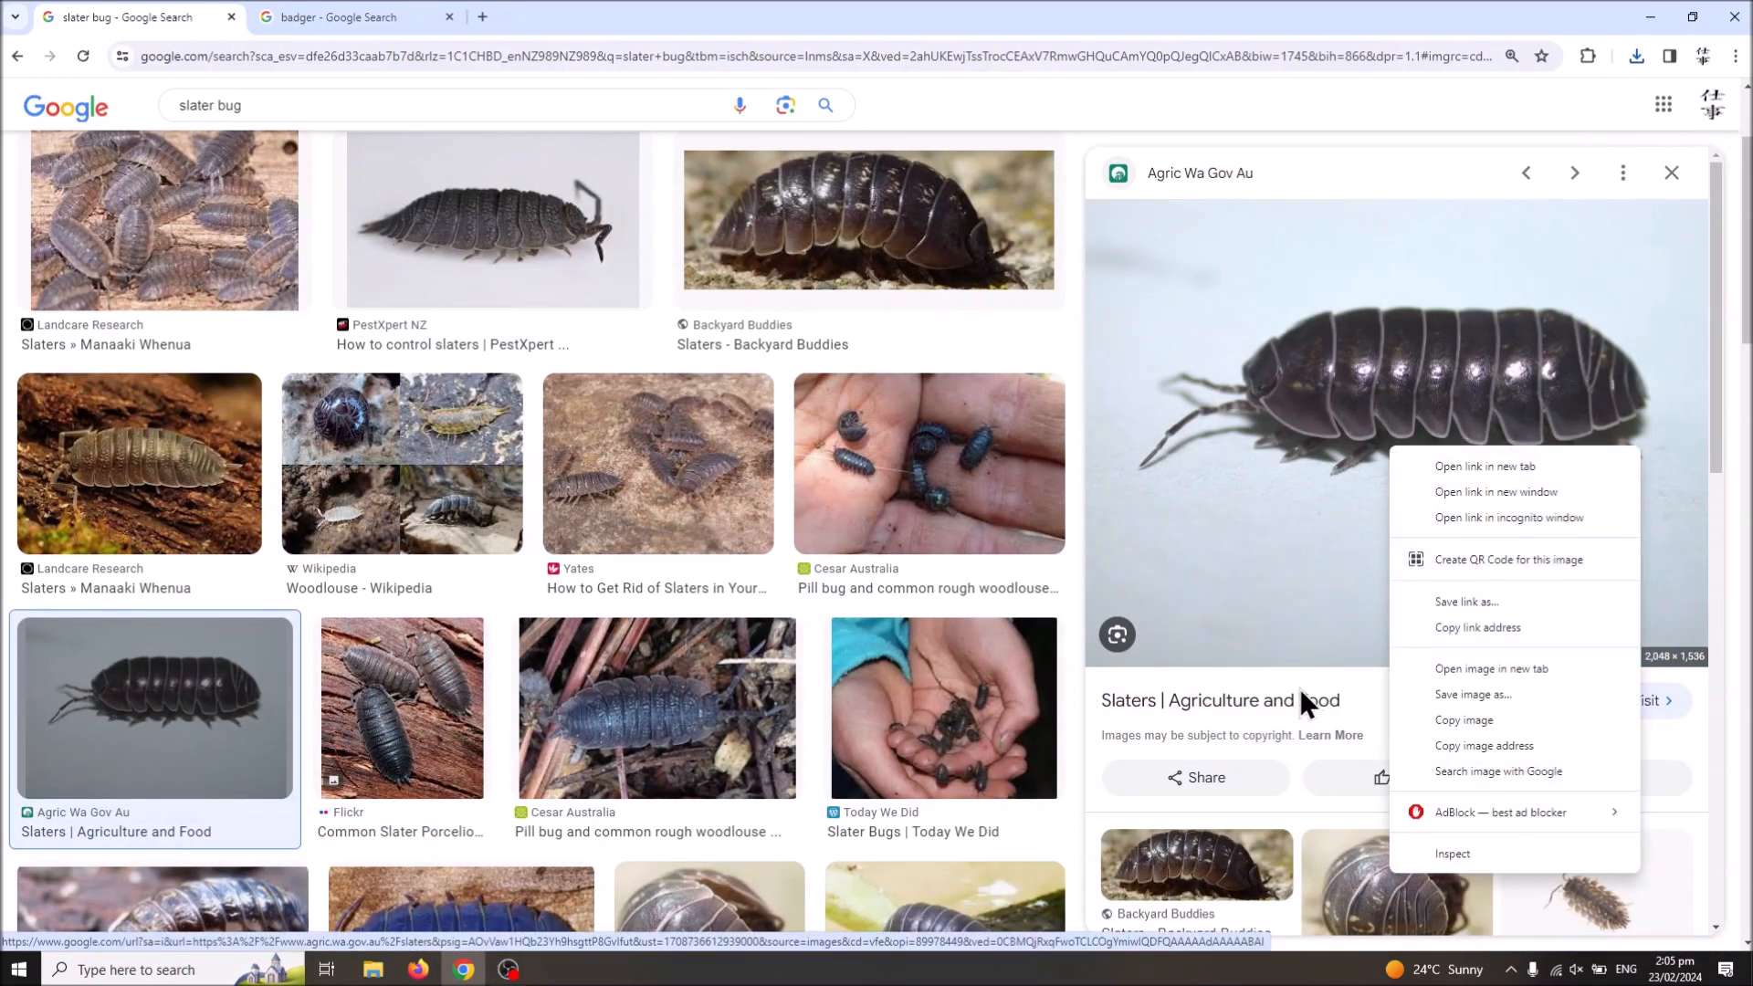
left_click(1416, 694)
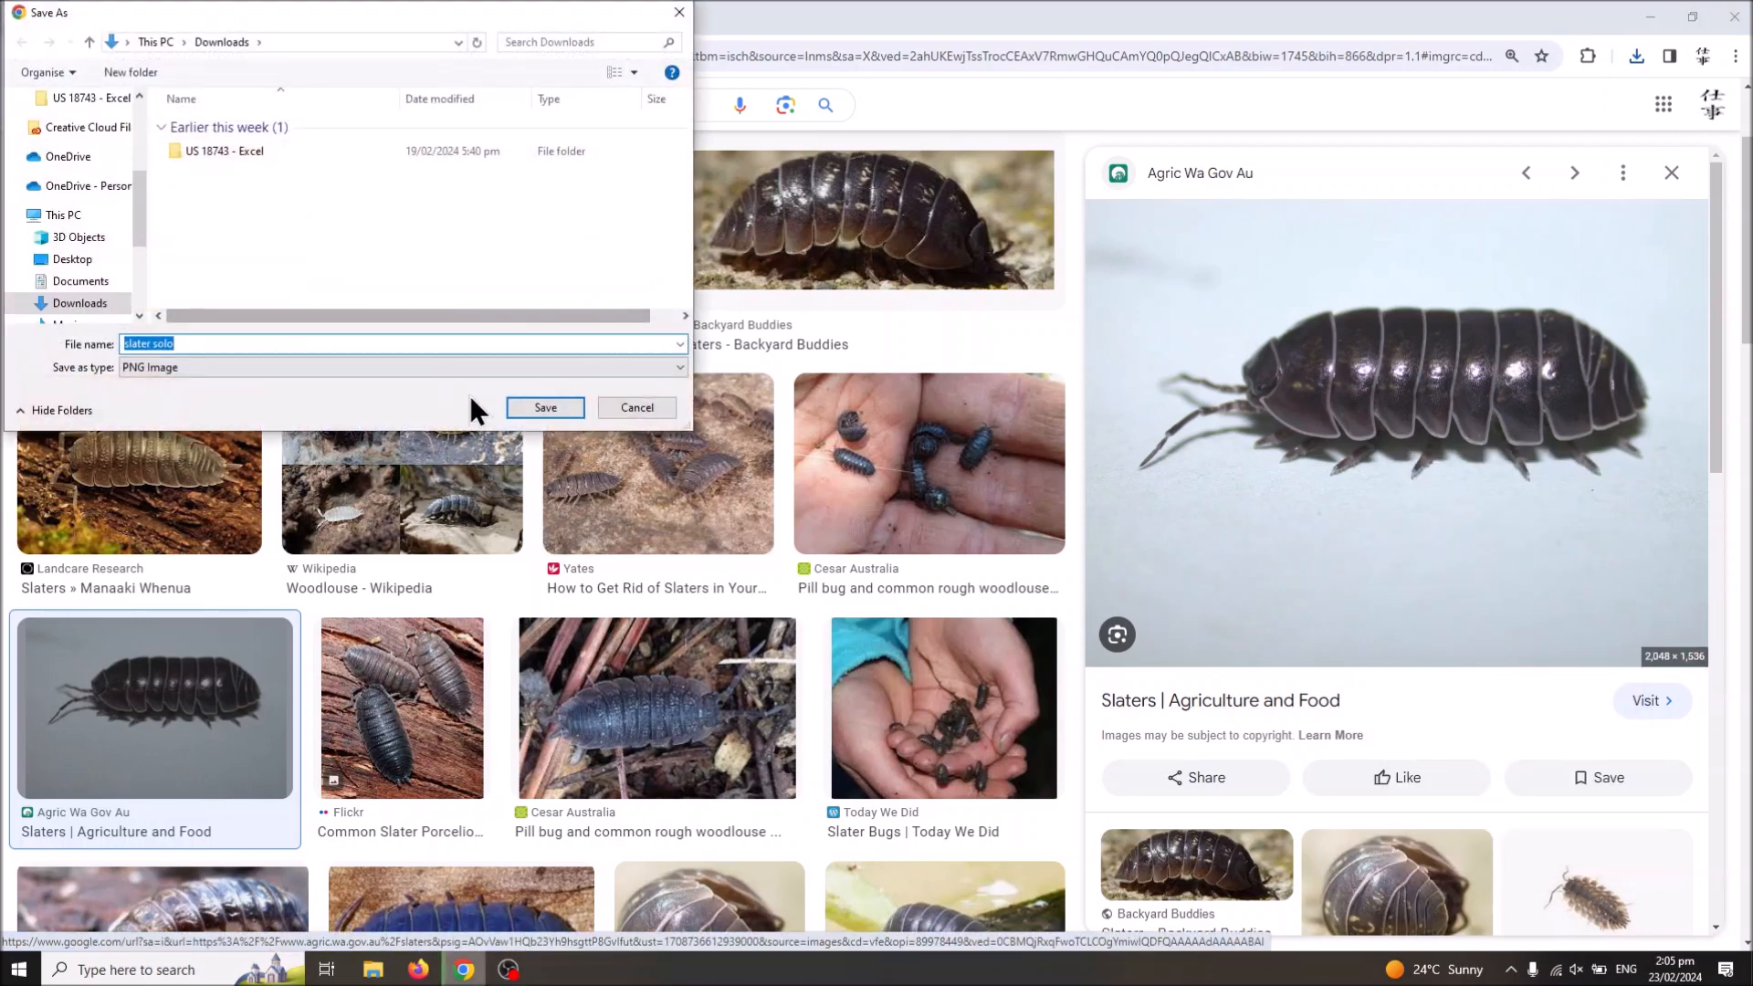
left_click(533, 403)
Step: Preview the PETA badger image from the badger results and compare its pose with the slater picture
left_click(358, 19)
left_click(164, 16)
left_click(281, 4)
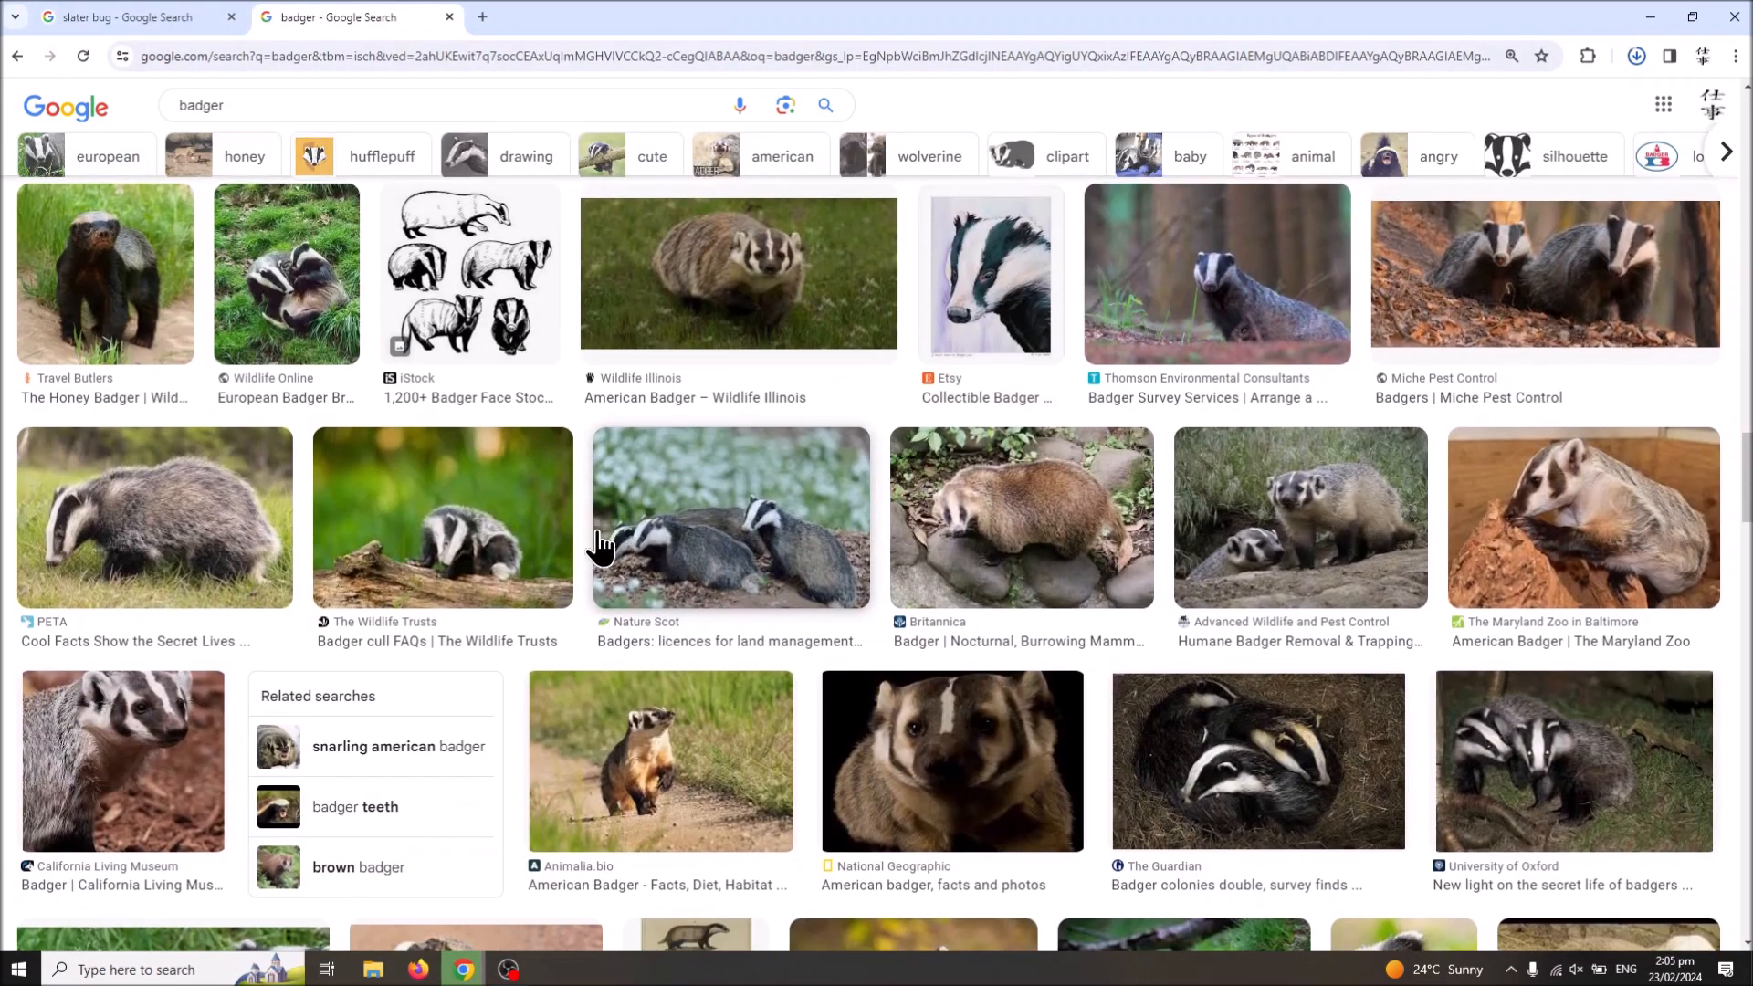
scroll(486, 486, "down", 3)
left_click(142, 258)
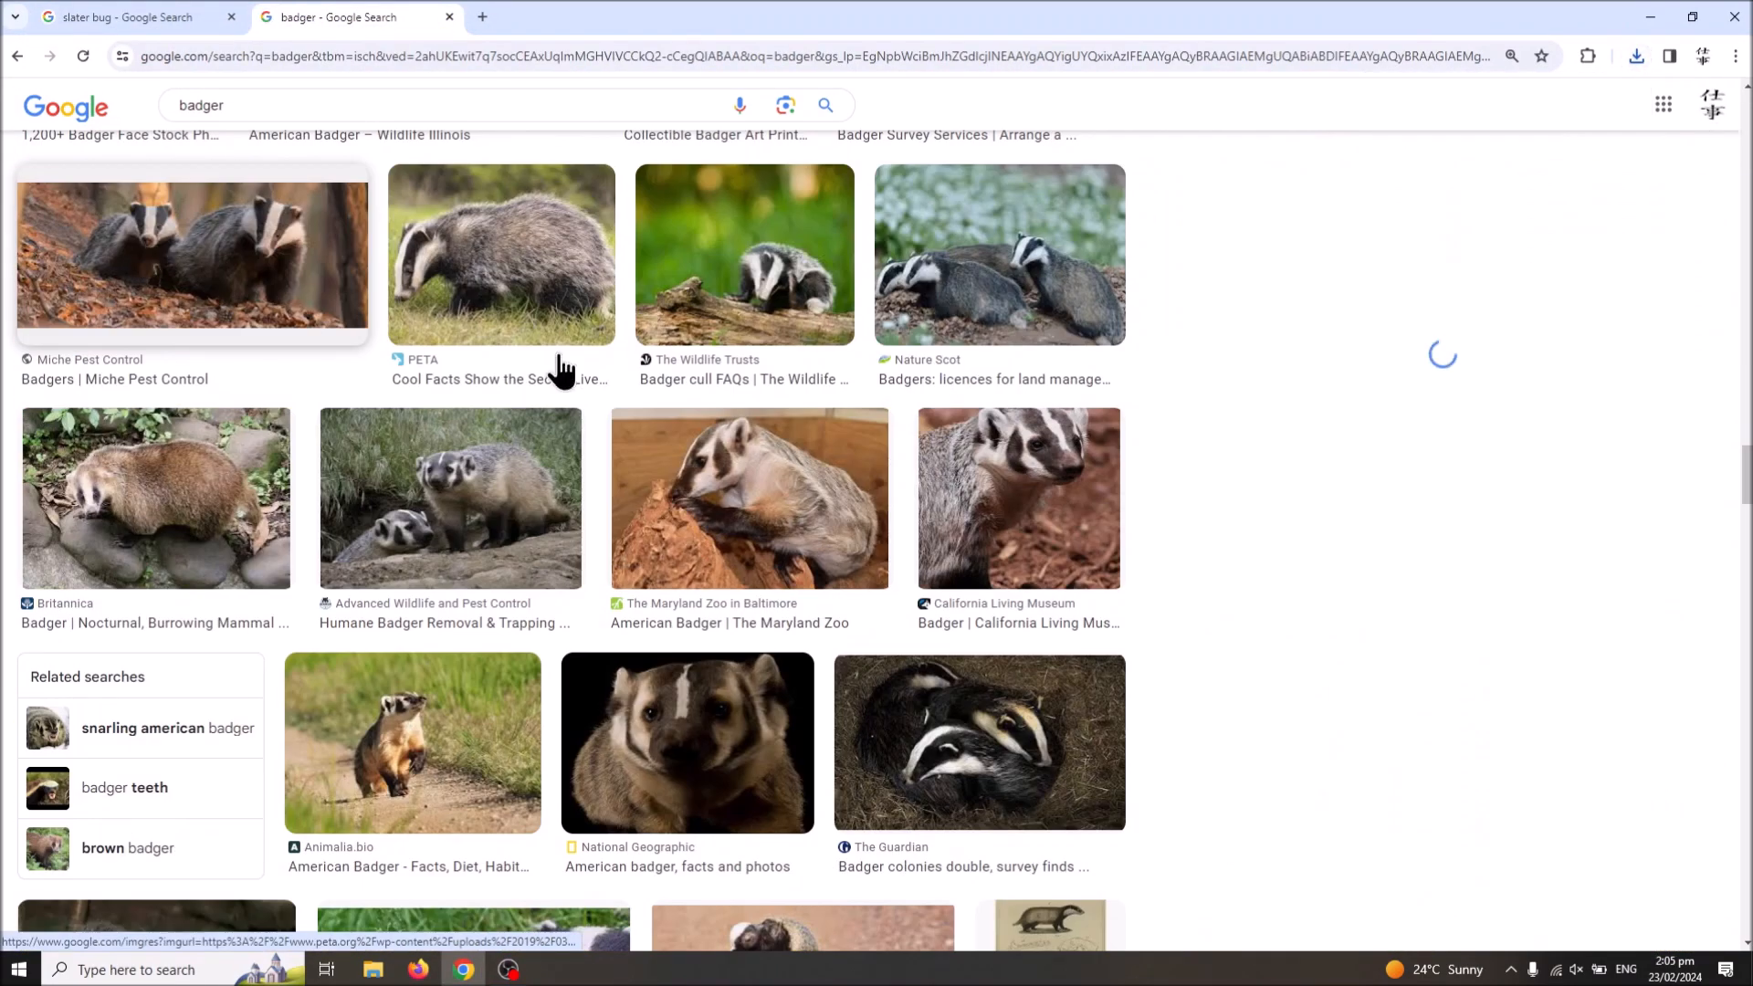
left_click(95, 22)
left_click(320, 13)
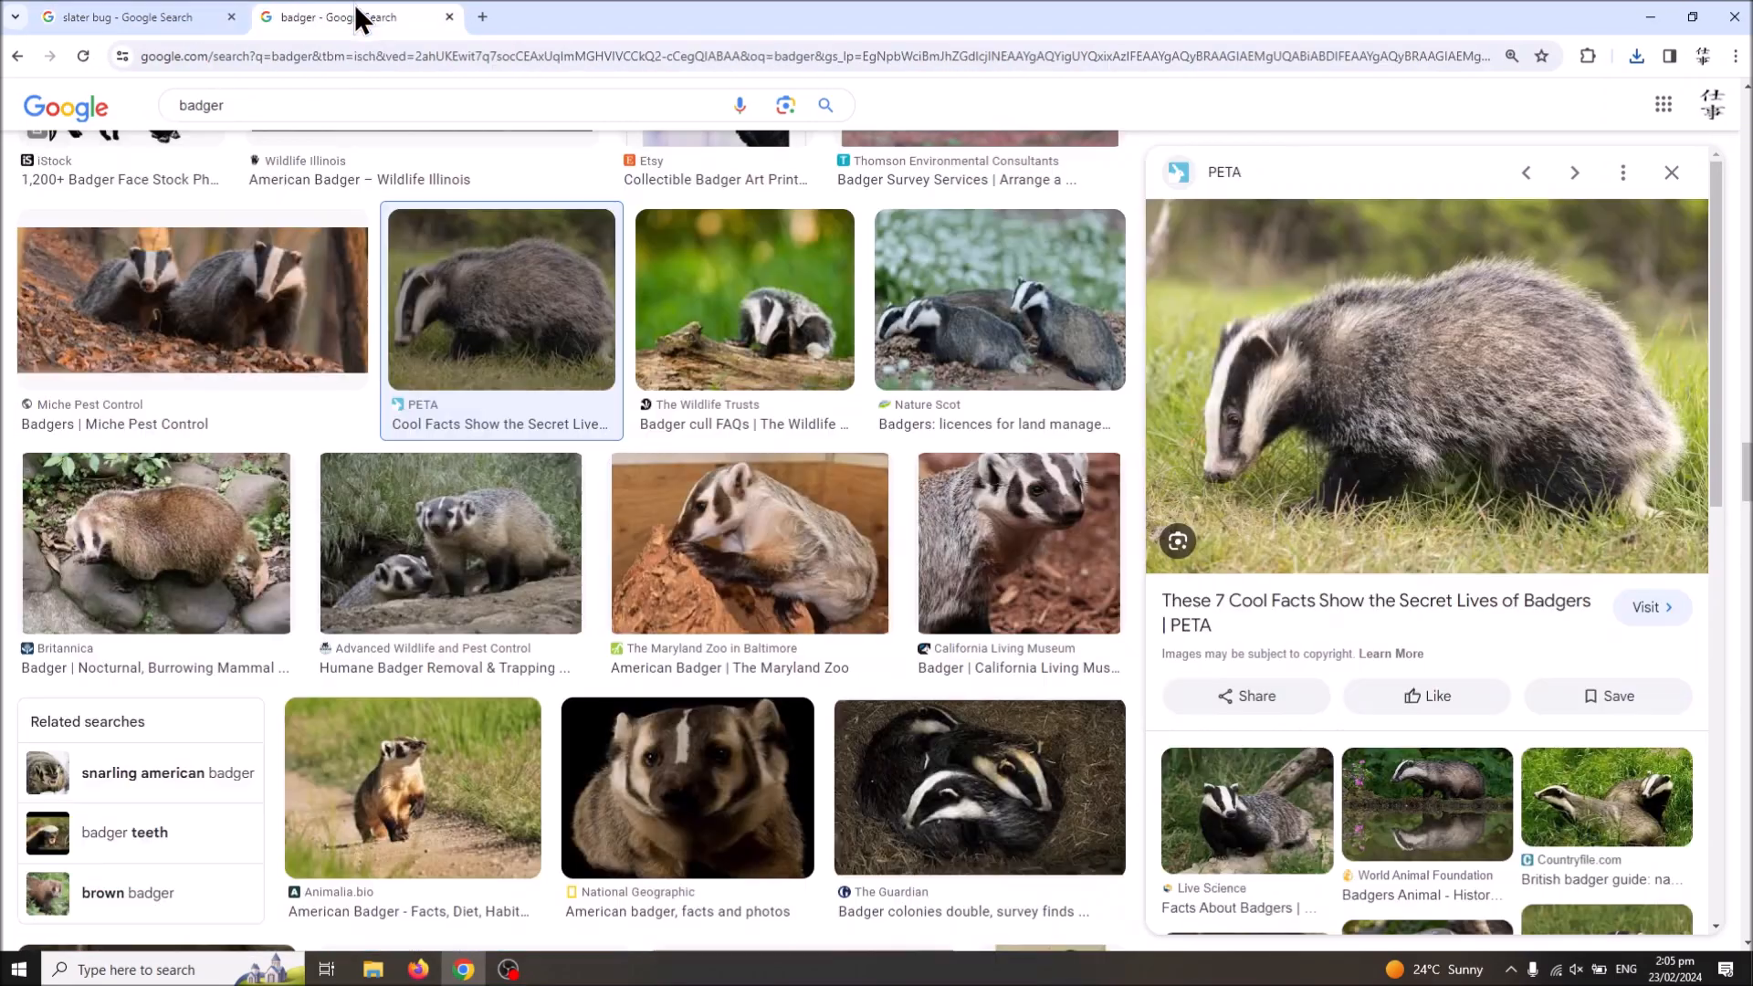
Step: Refine the badger image search to "badger side on"
scroll(489, 470, "down", 7)
scroll(490, 464, "down", 2)
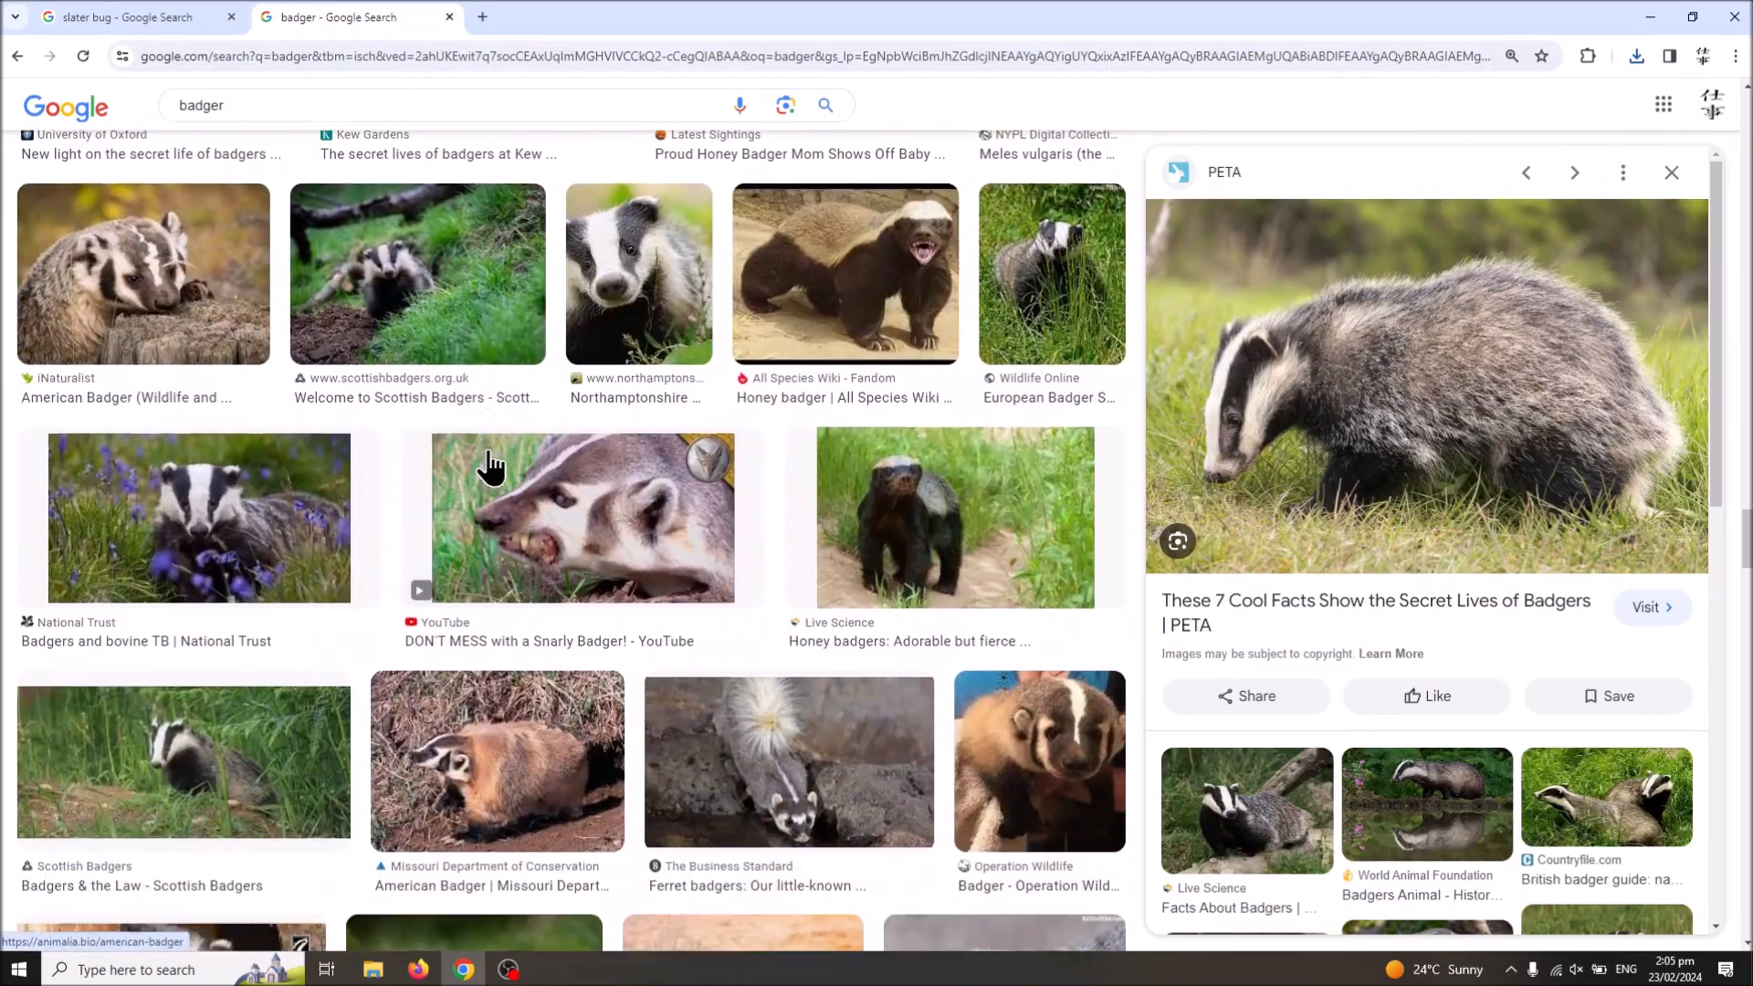
scroll(579, 462, "up", 20)
scroll(657, 468, "up", 10)
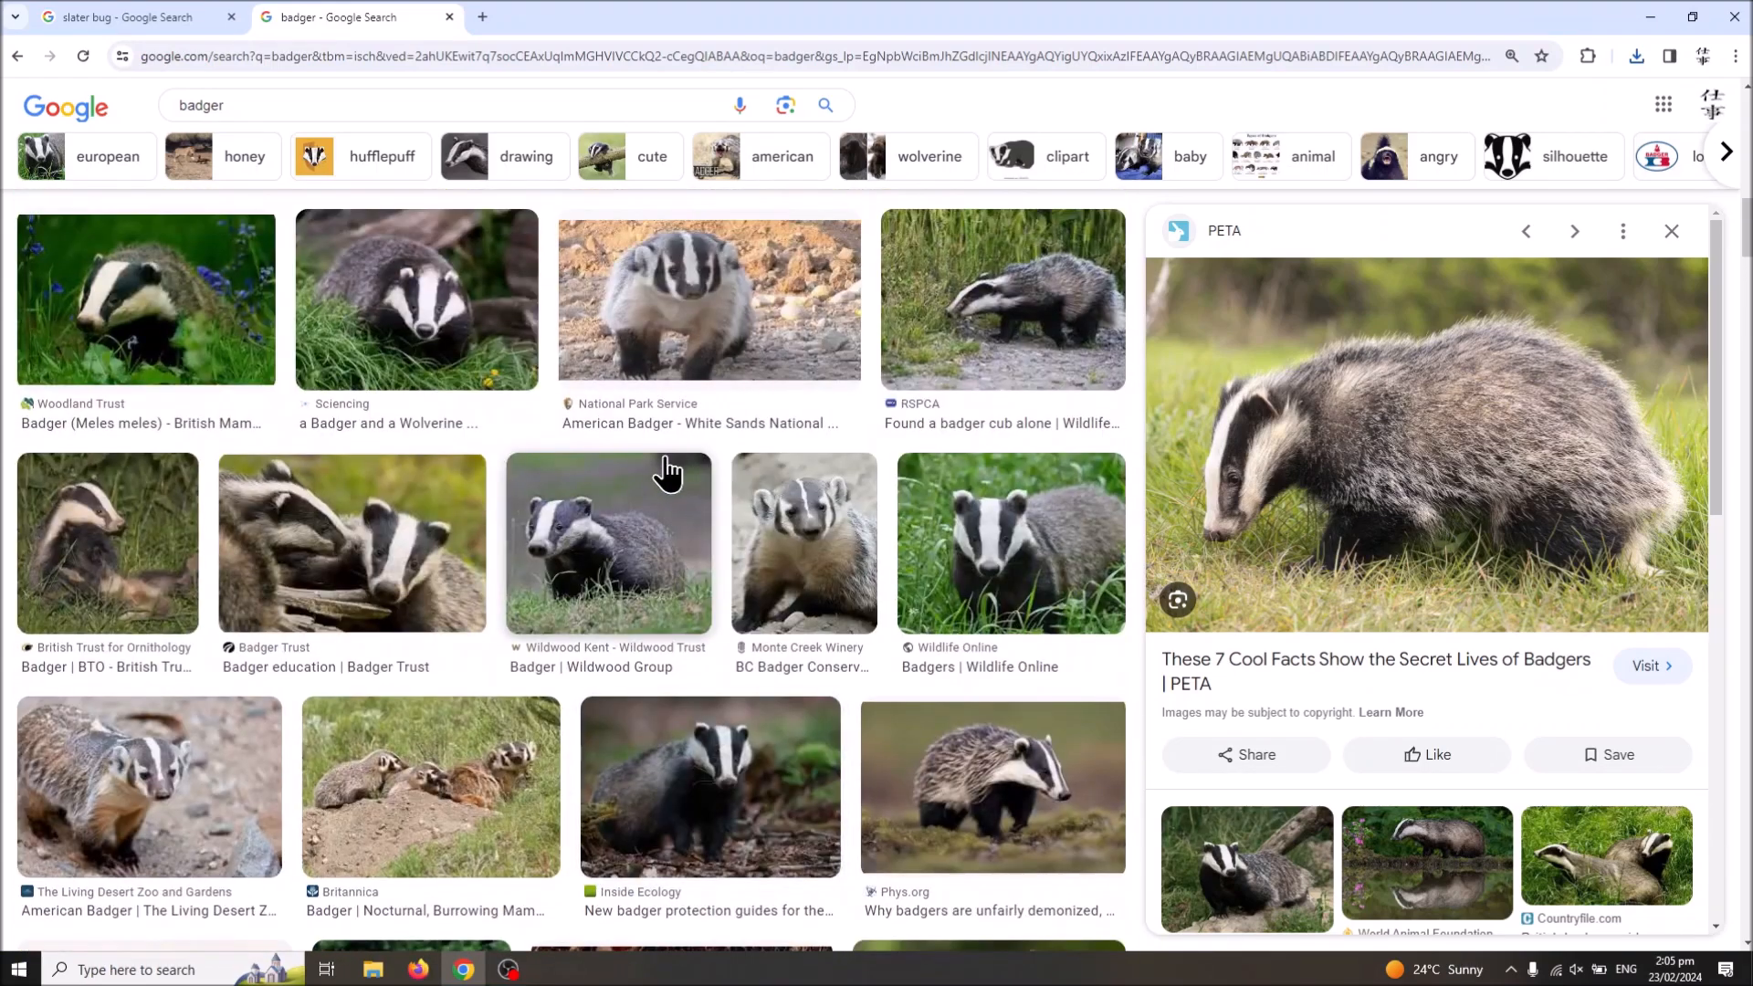
scroll(699, 303, "up", 10)
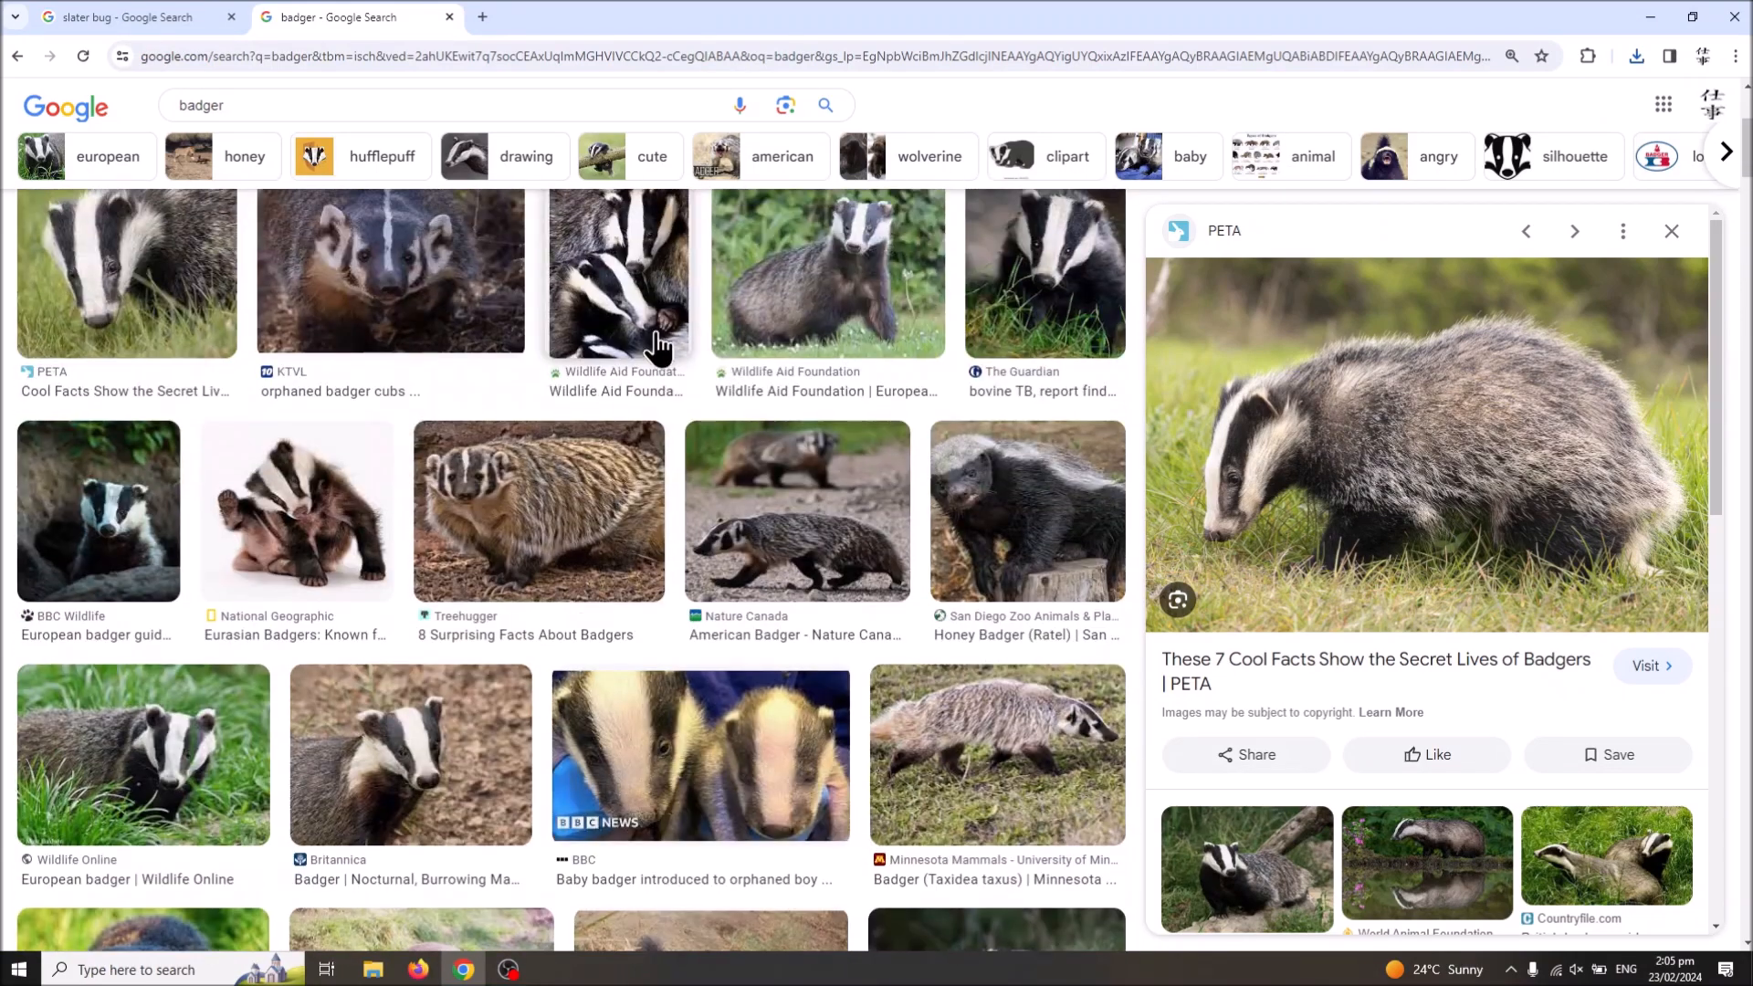
scroll(642, 351, "up", 1)
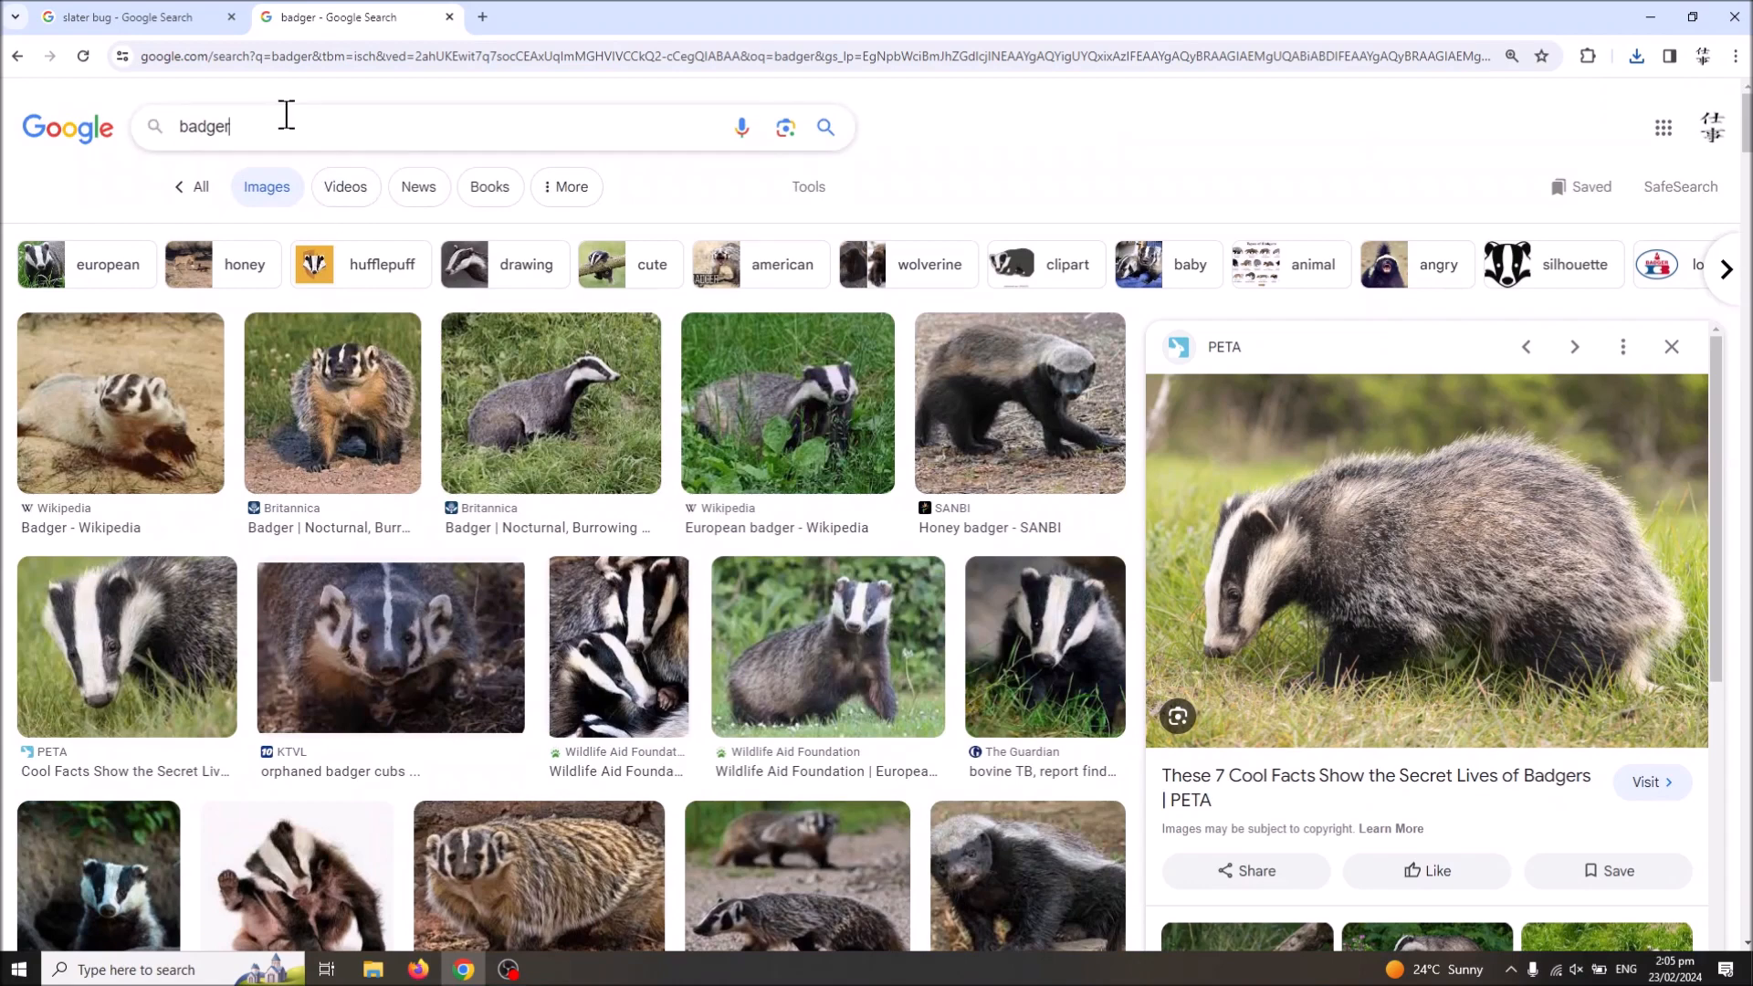
left_click(286, 115)
type("side on")
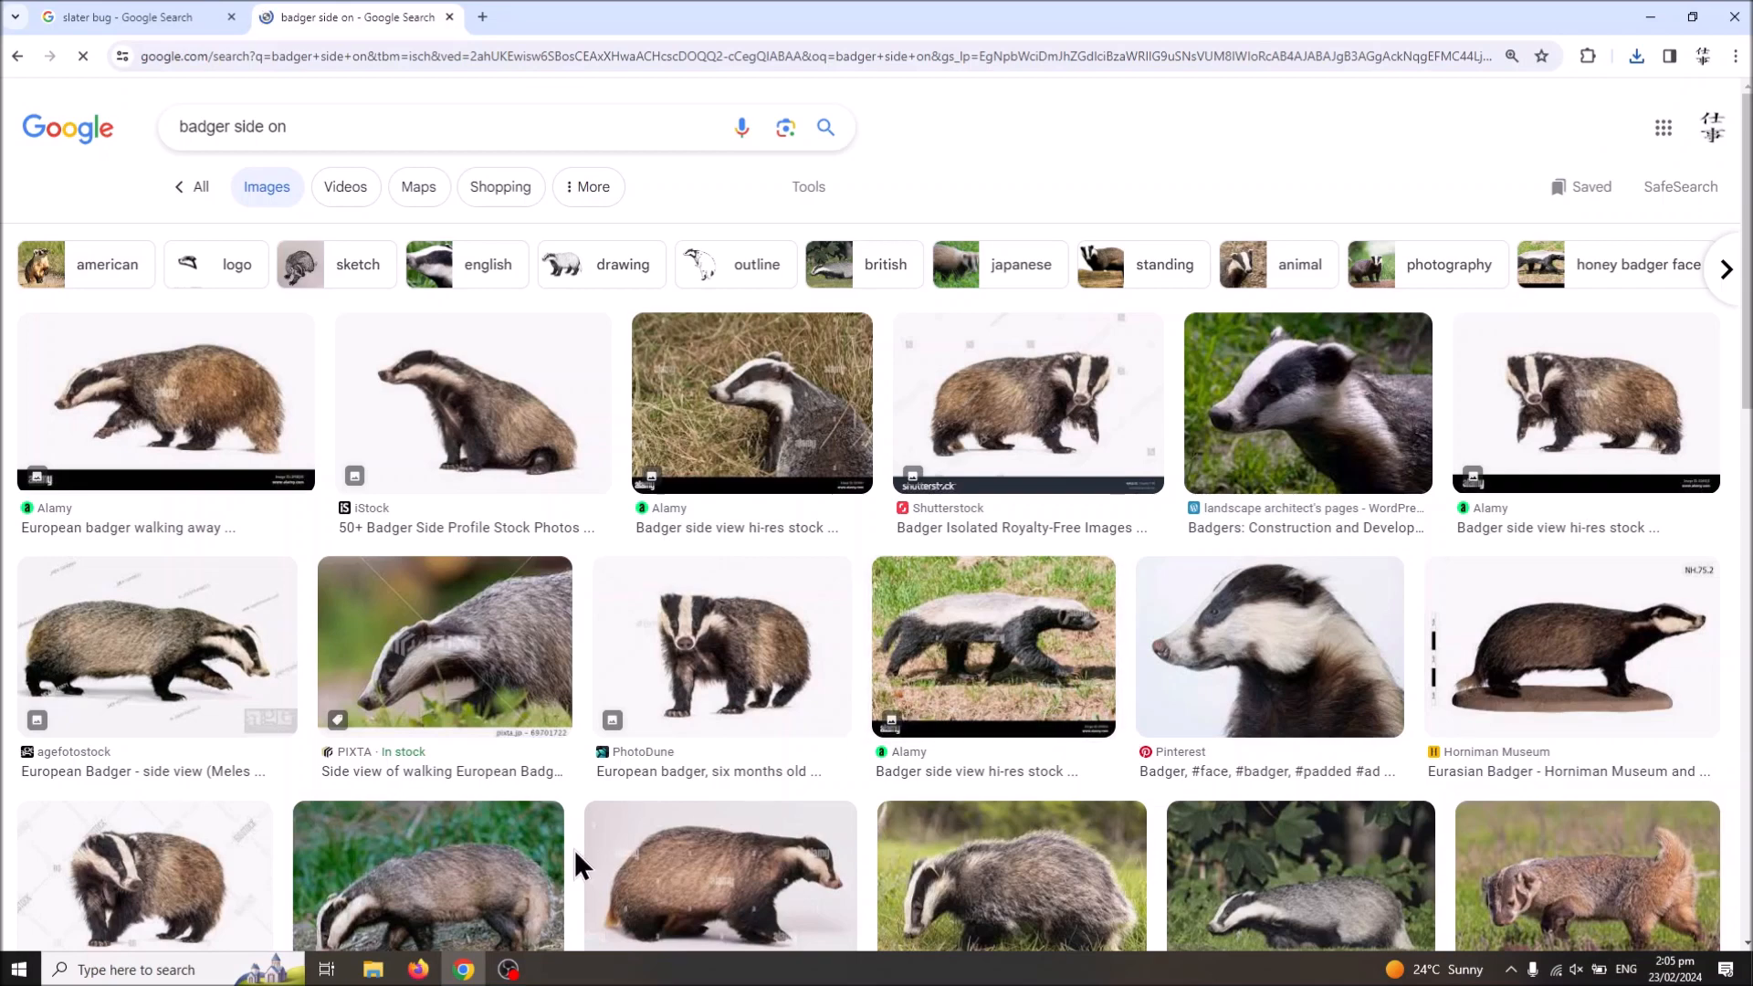
Step: Examine the "badger side on" image results for a full-body side pose that matches the slater bug picture
scroll(575, 858, "down", 3)
scroll(536, 833, "down", 4)
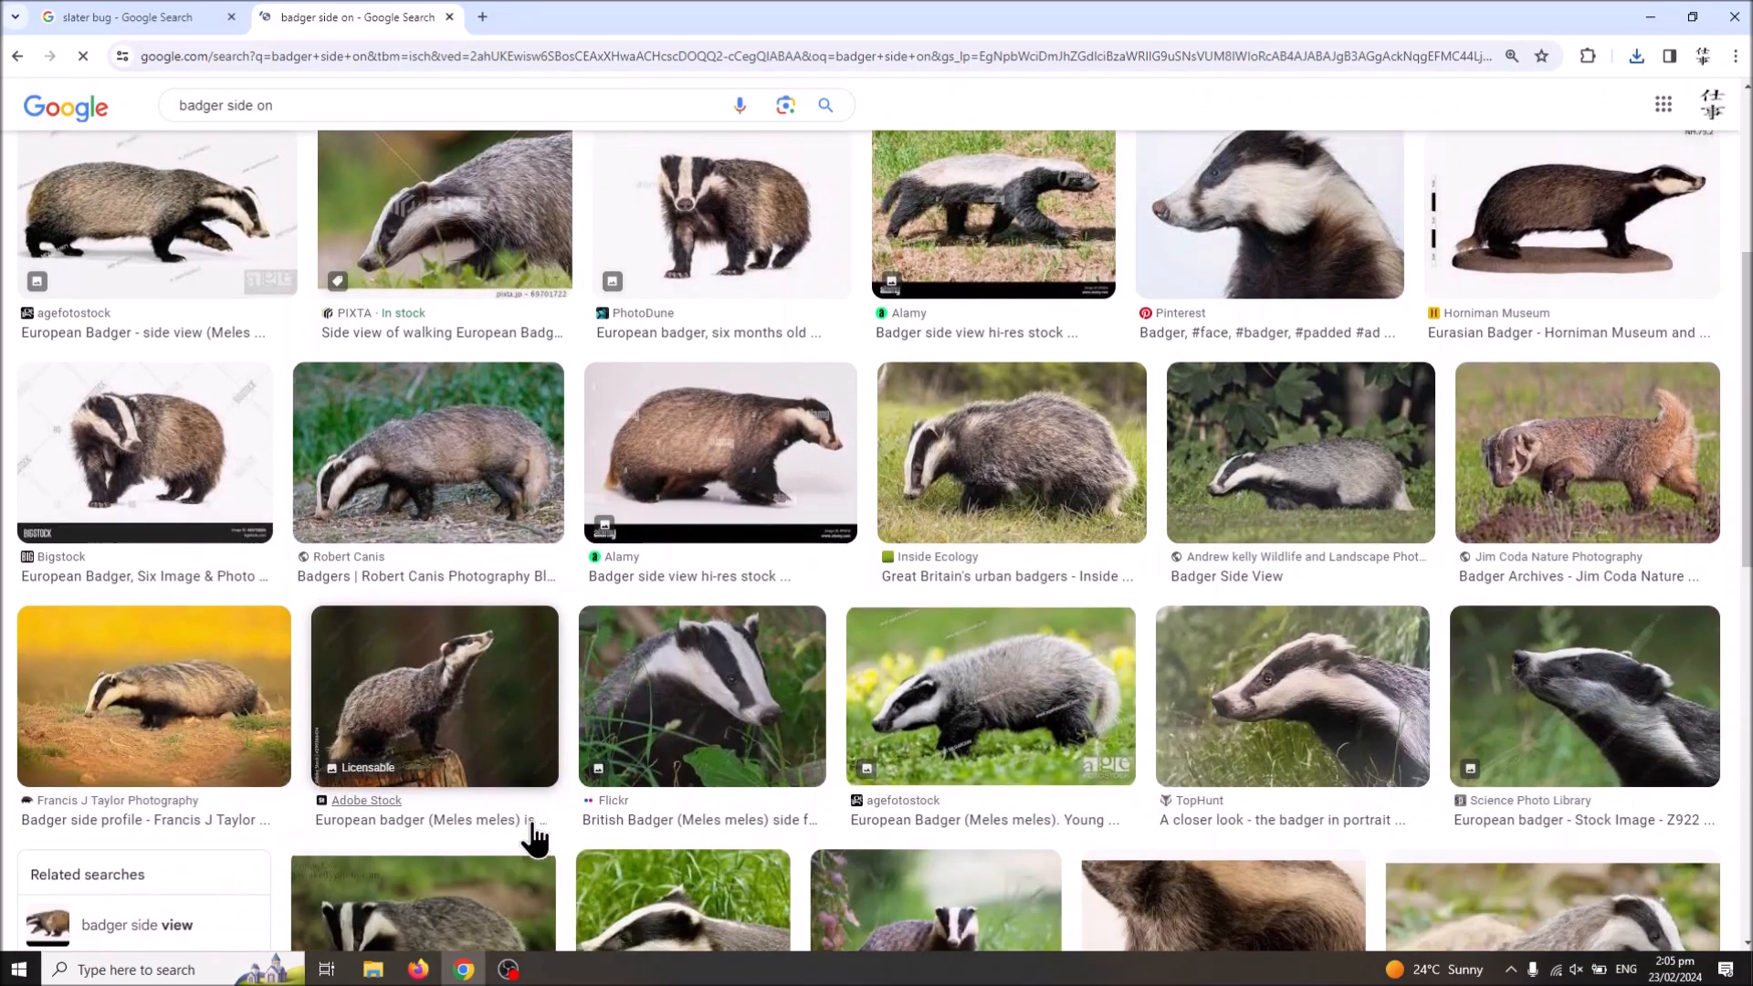
scroll(533, 826, "down", 3)
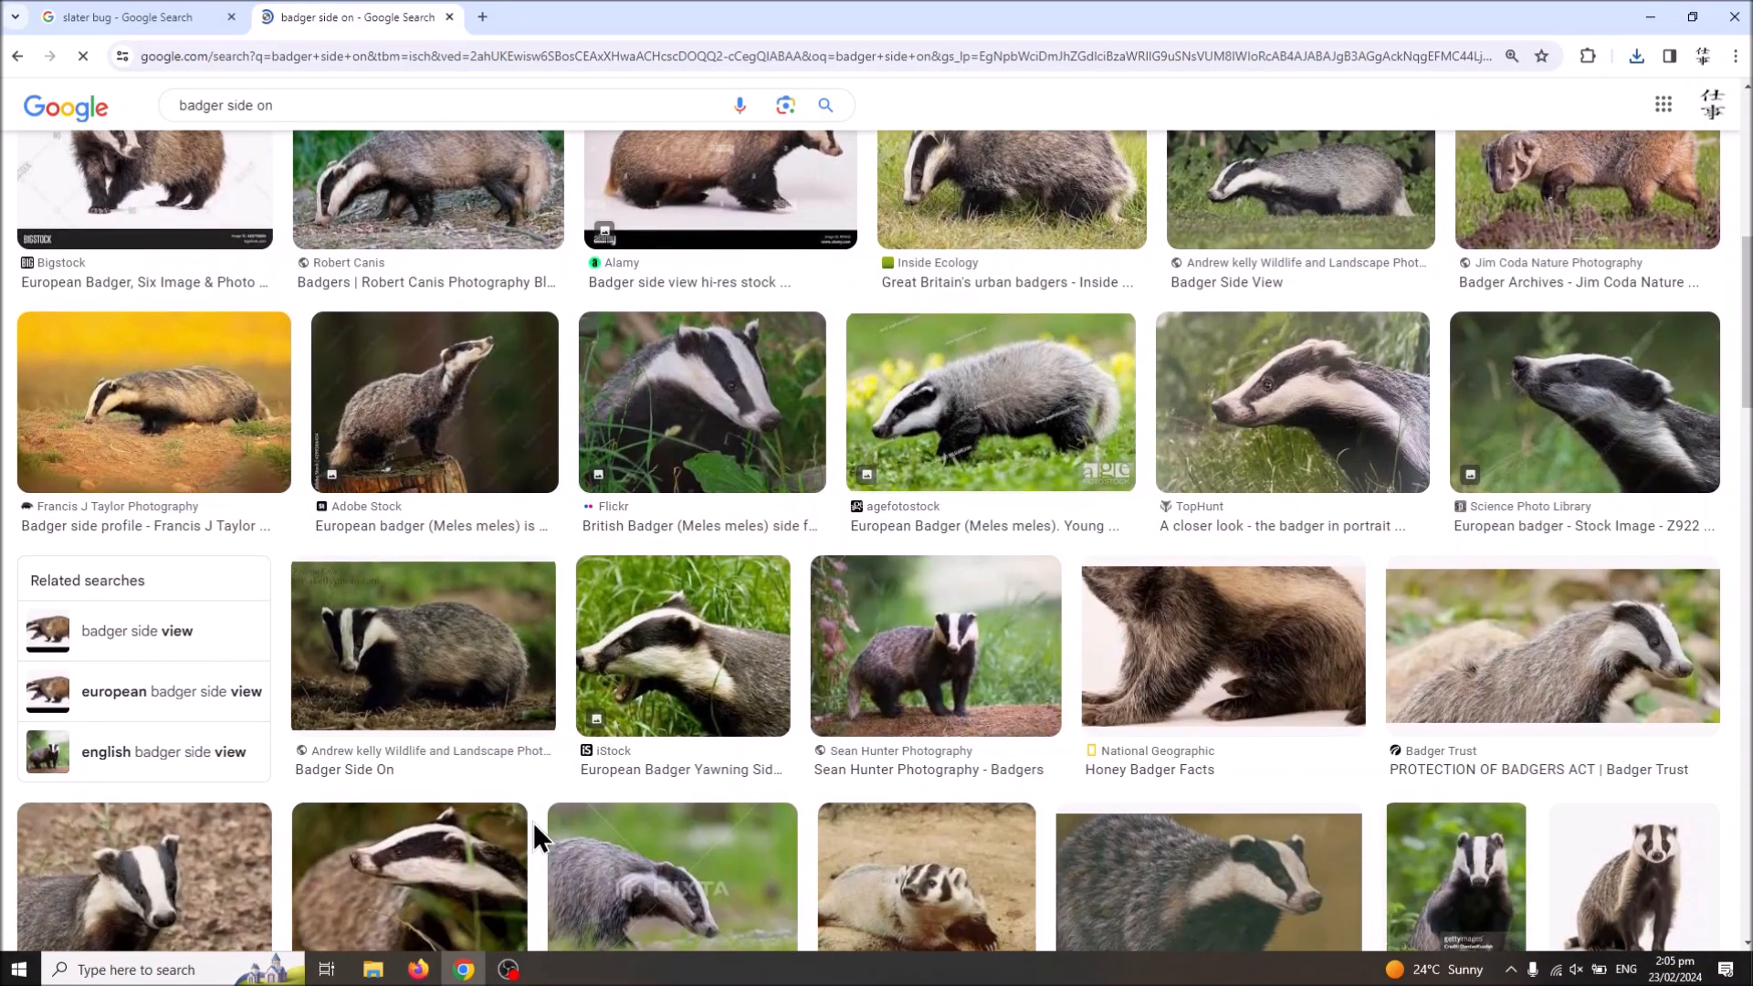
scroll(521, 826, "down", 2)
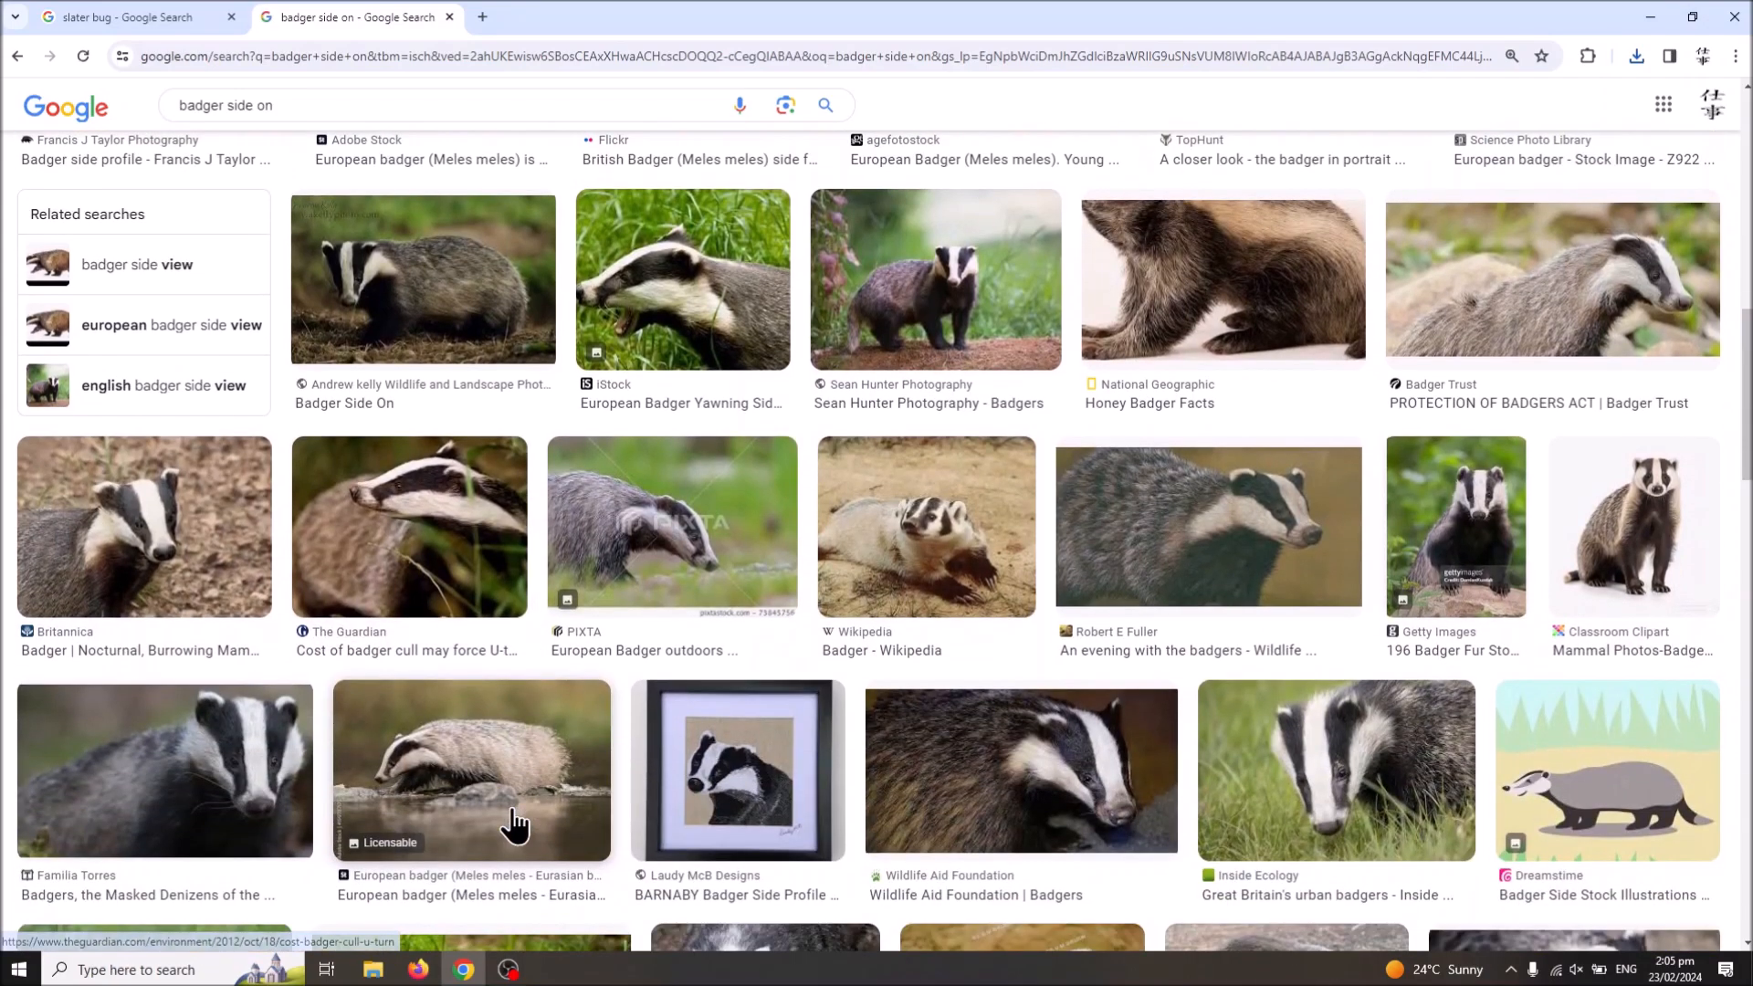
scroll(514, 824, "down", 6)
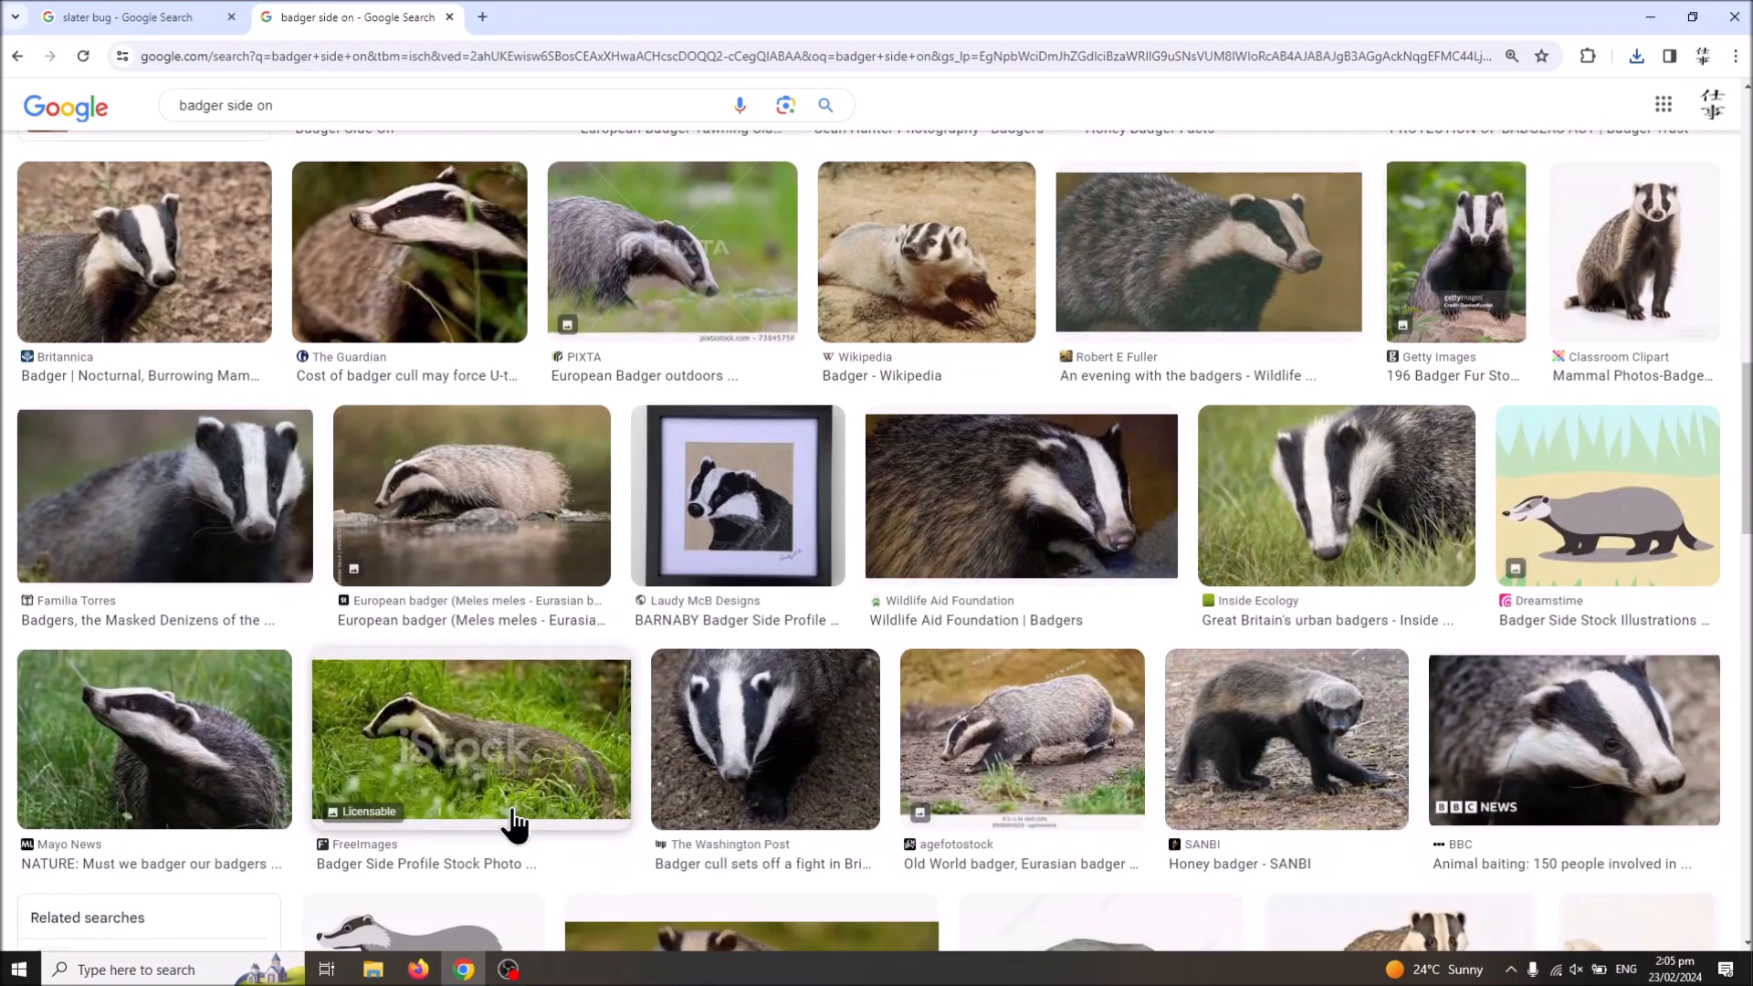
scroll(514, 824, "up", 4)
scroll(514, 824, "down", 7)
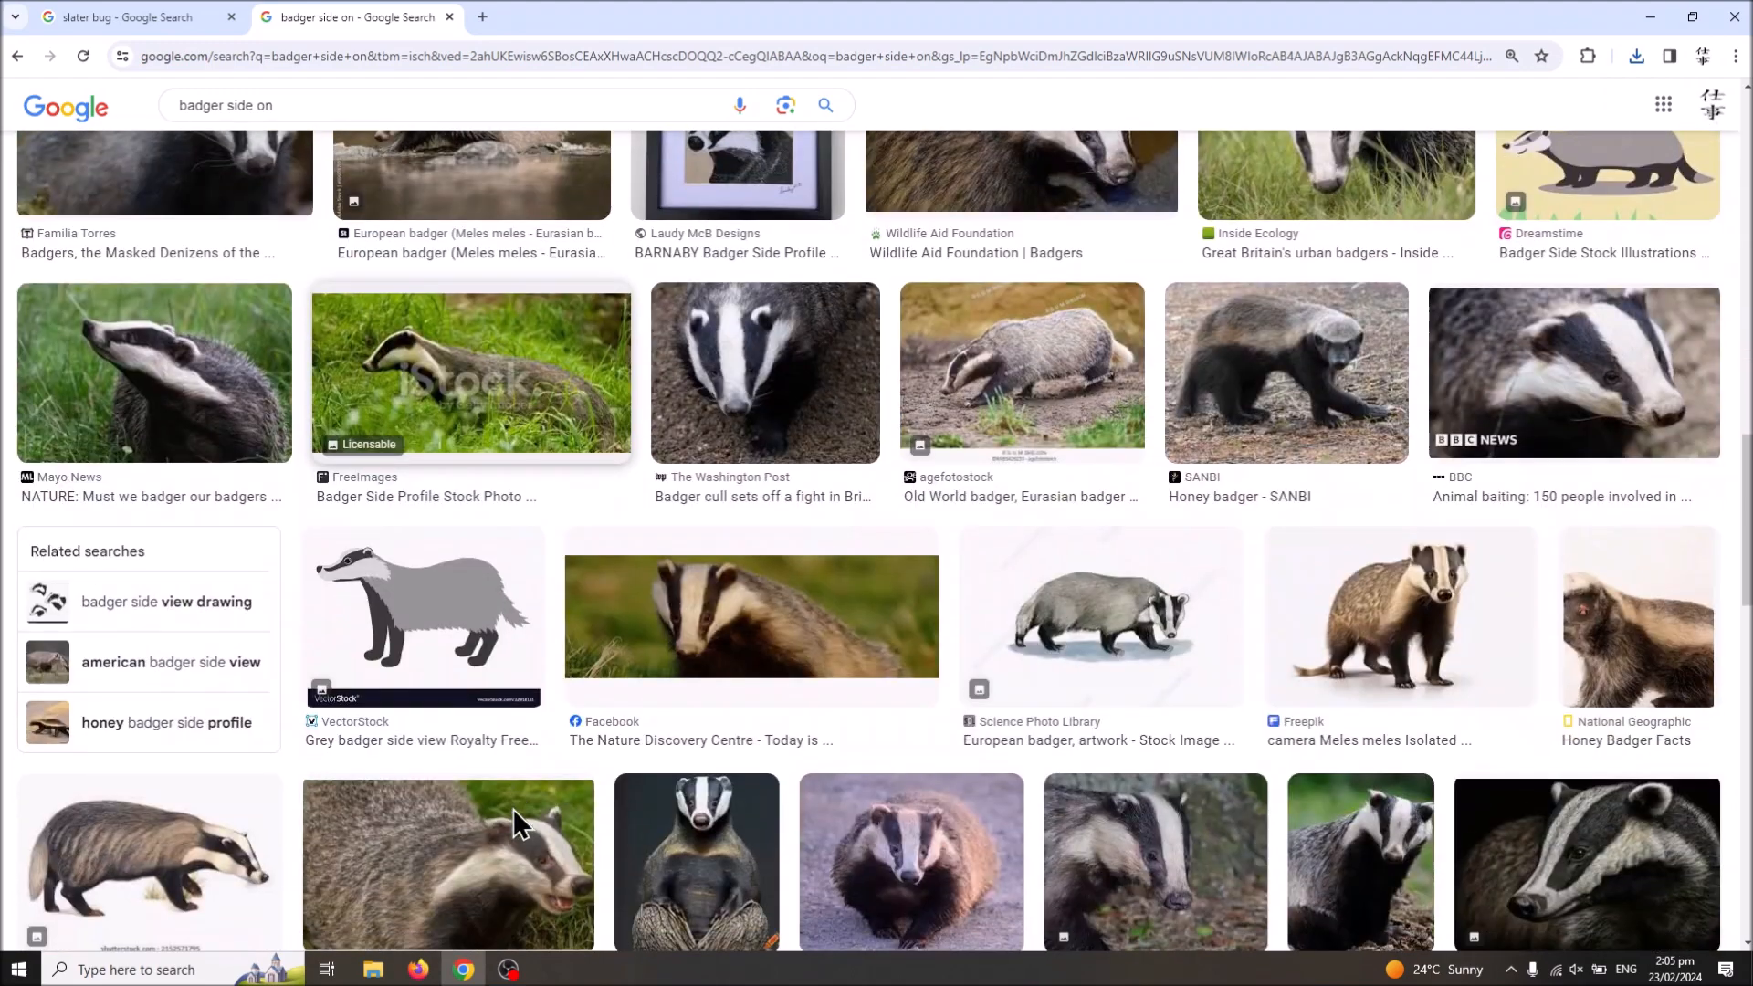
scroll(514, 824, "up", 3)
scroll(514, 824, "down", 8)
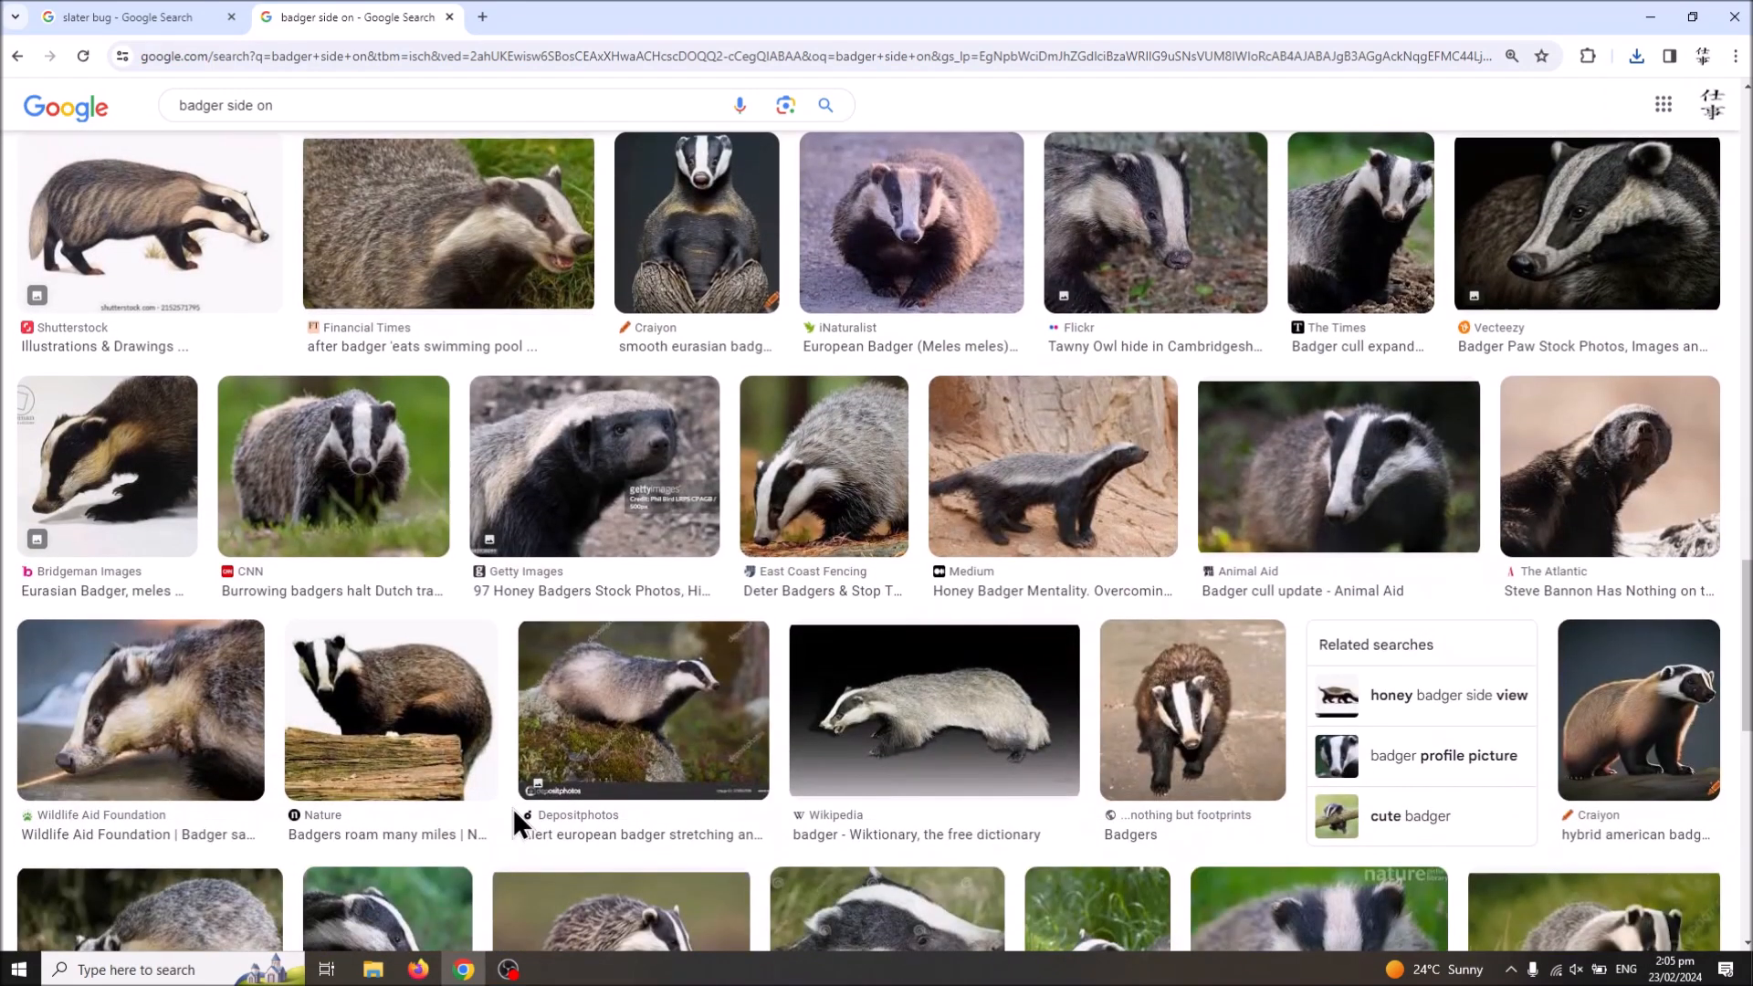
scroll(493, 758, "down", 3)
scroll(402, 511, "down", 3)
scroll(401, 512, "down", 5)
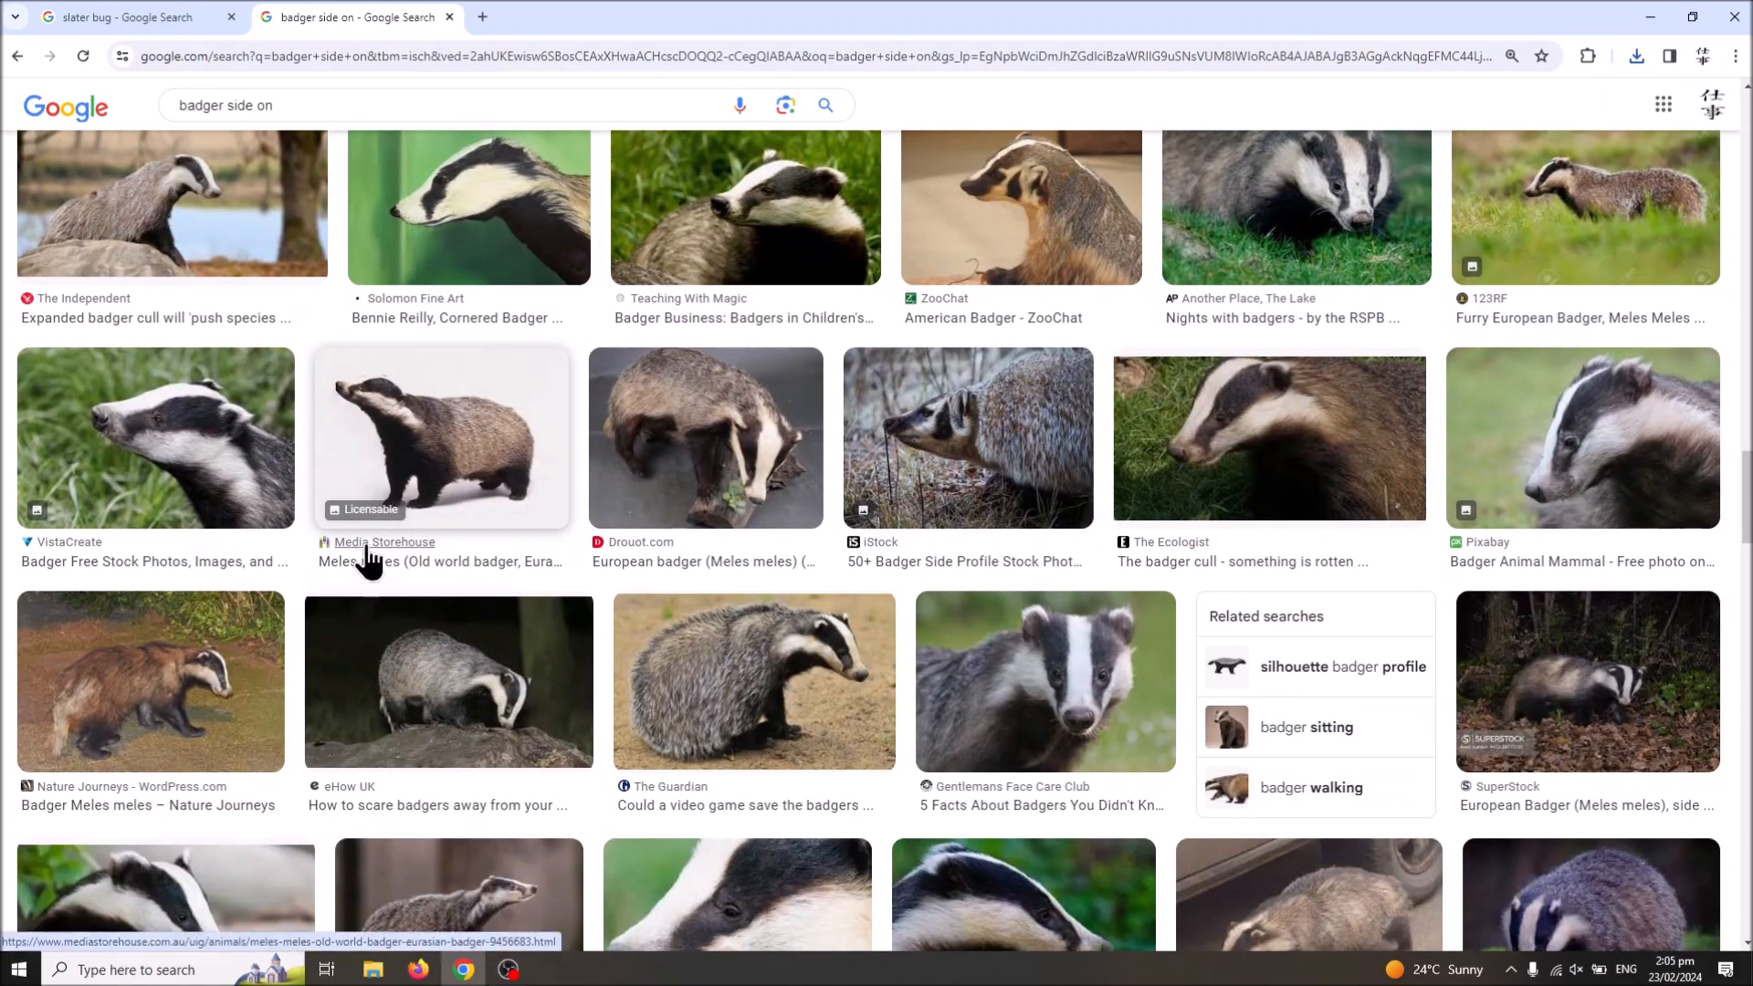
Step: Preview the Solomon Fine Art badger image, check back against the slater bug results, and look through more badger pictures
left_click(437, 273)
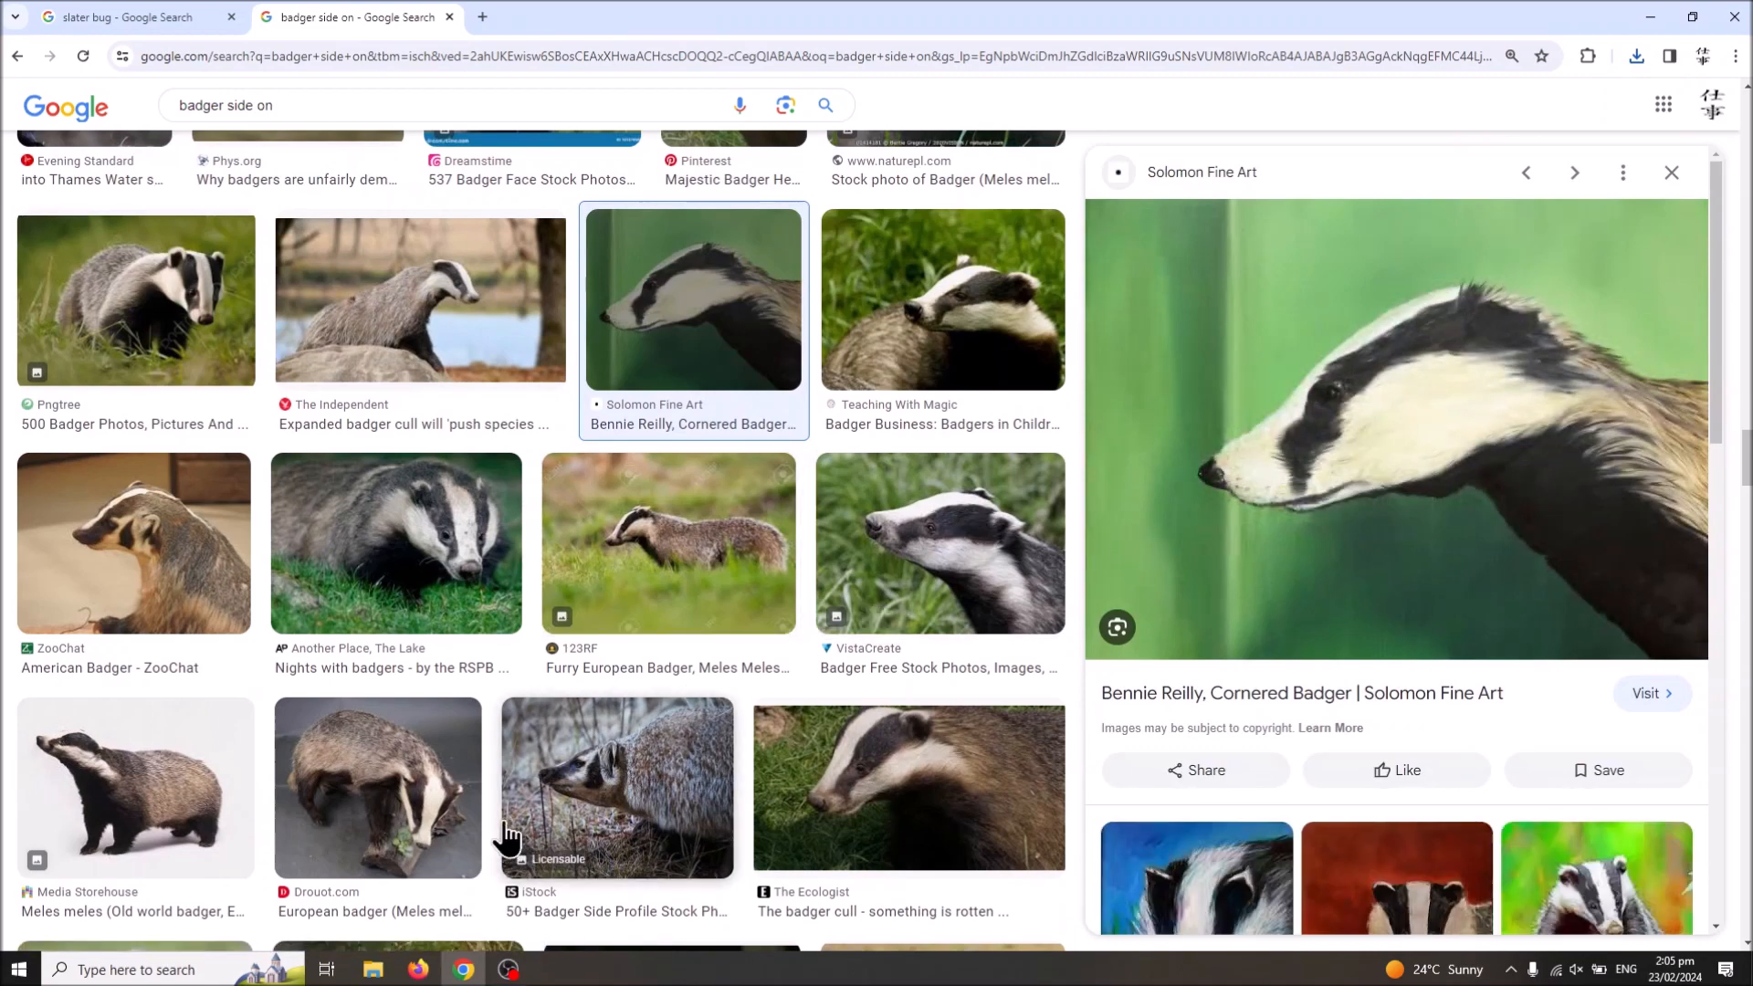
scroll(502, 830, "down", 8)
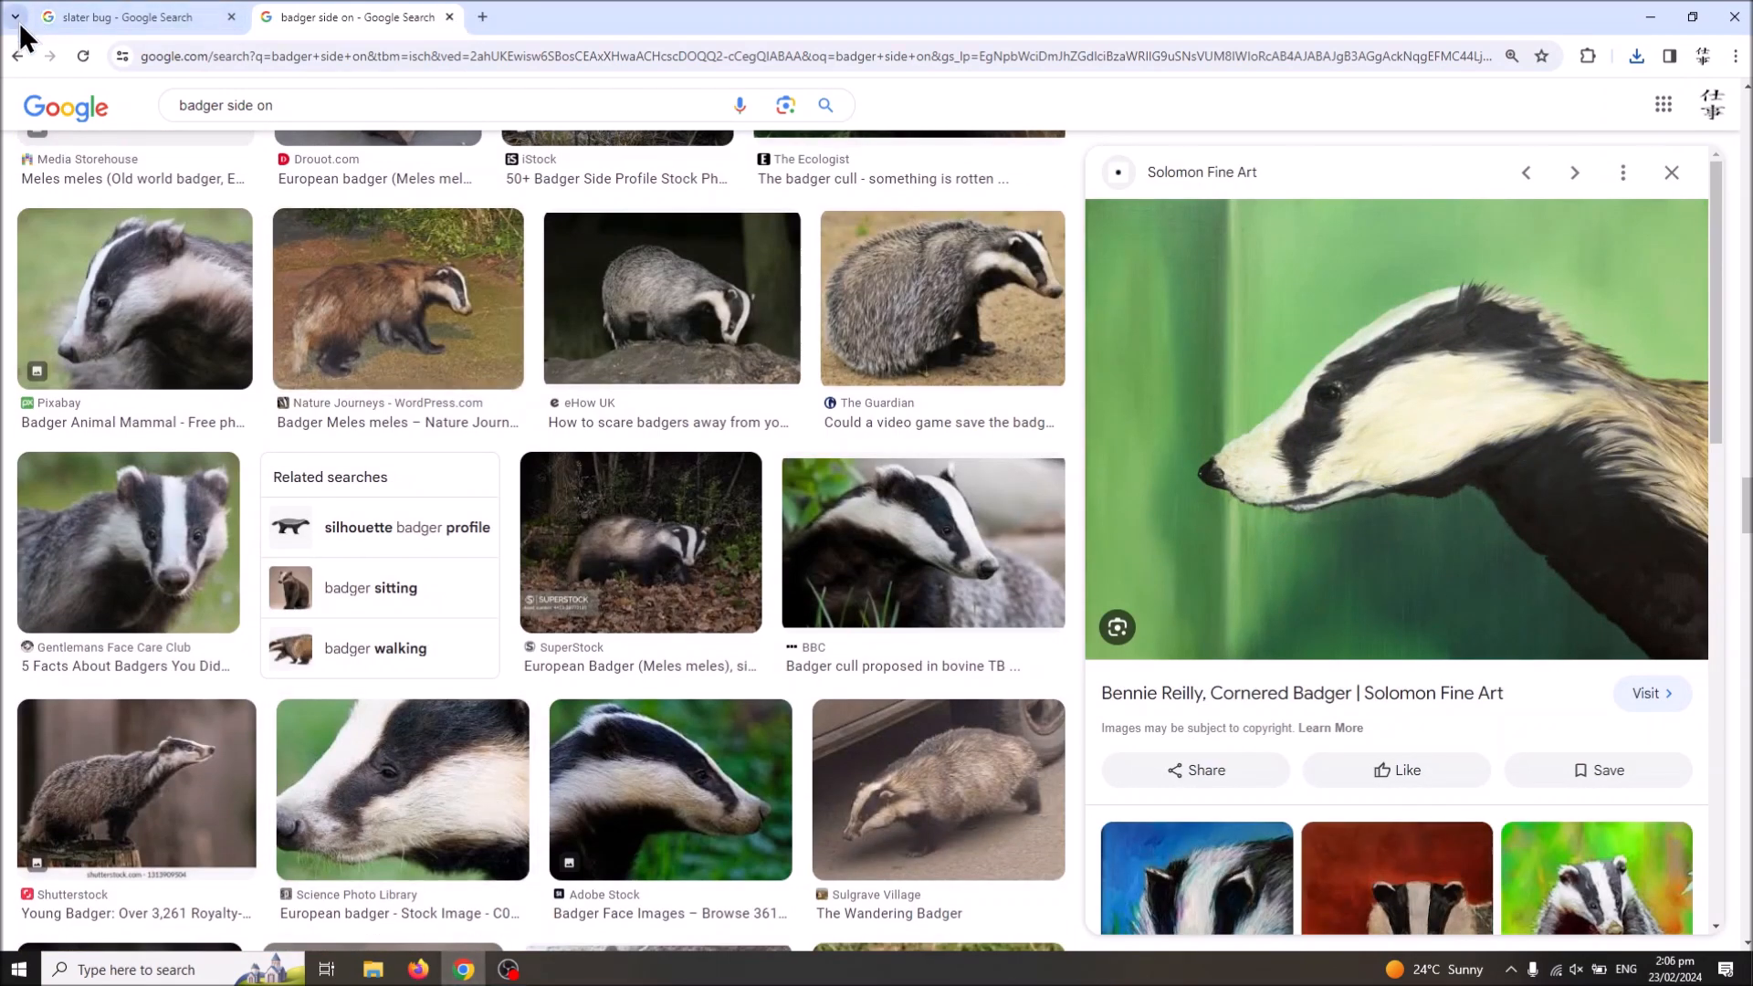
left_click(84, 15)
left_click(292, 7)
scroll(515, 447, "down", 7)
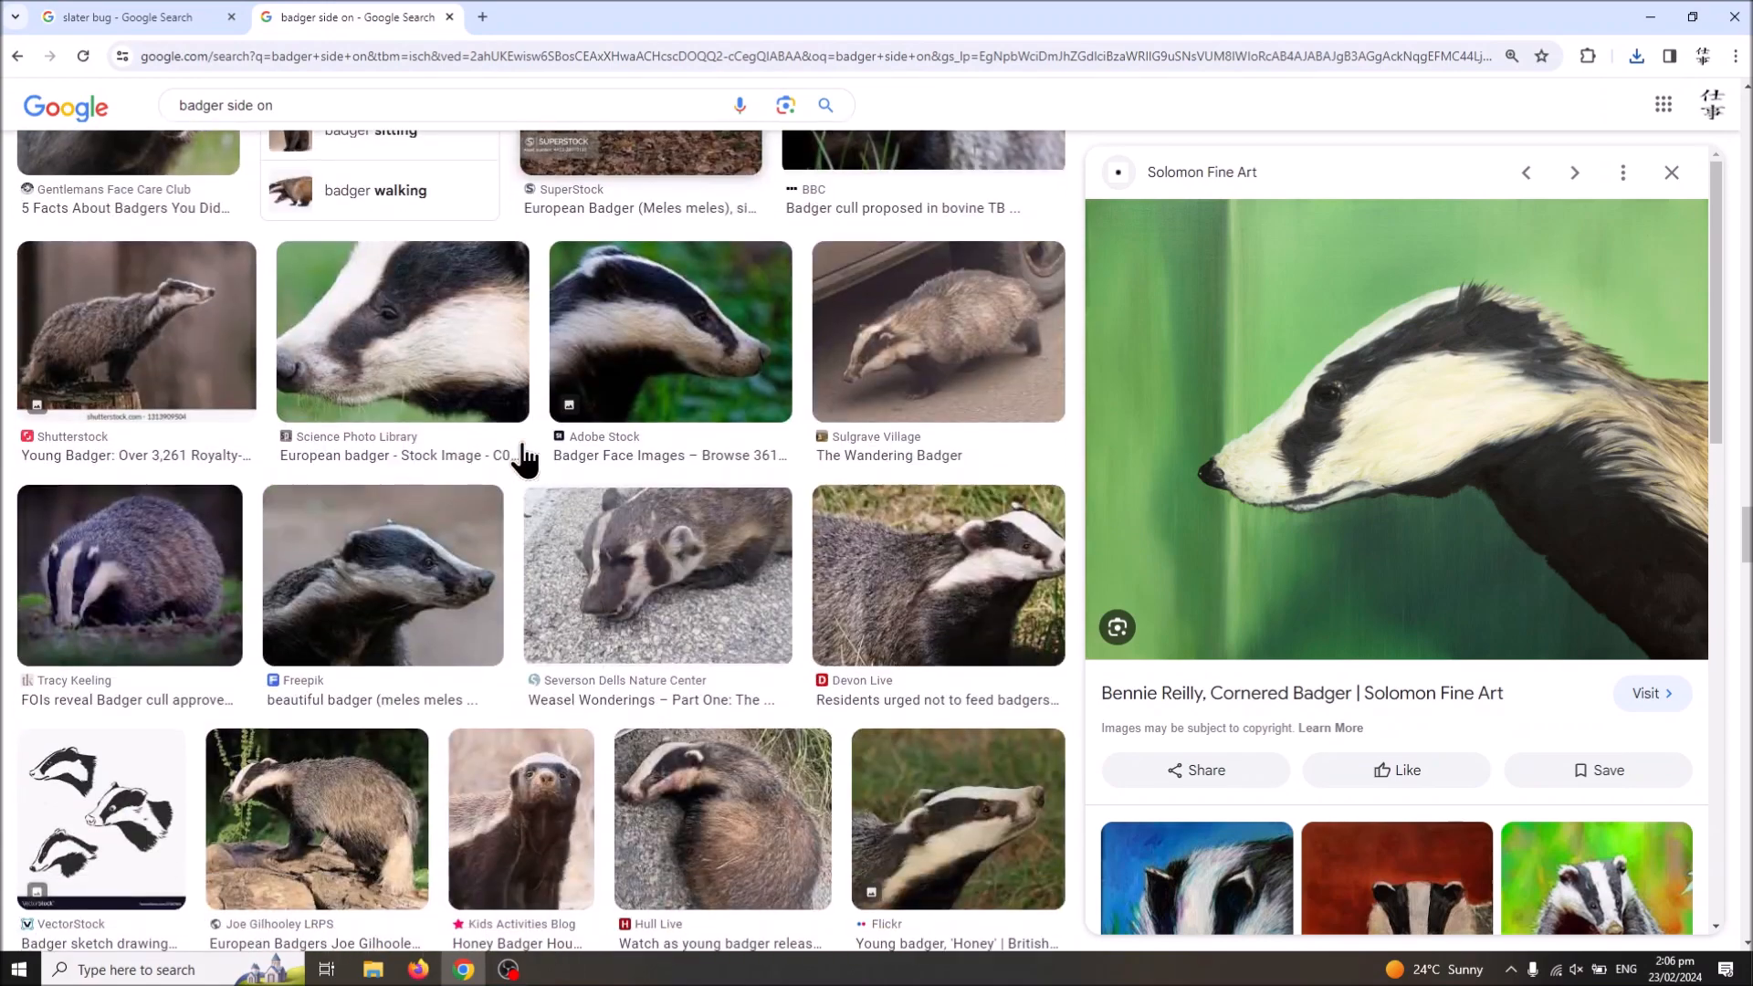
scroll(512, 447, "down", 7)
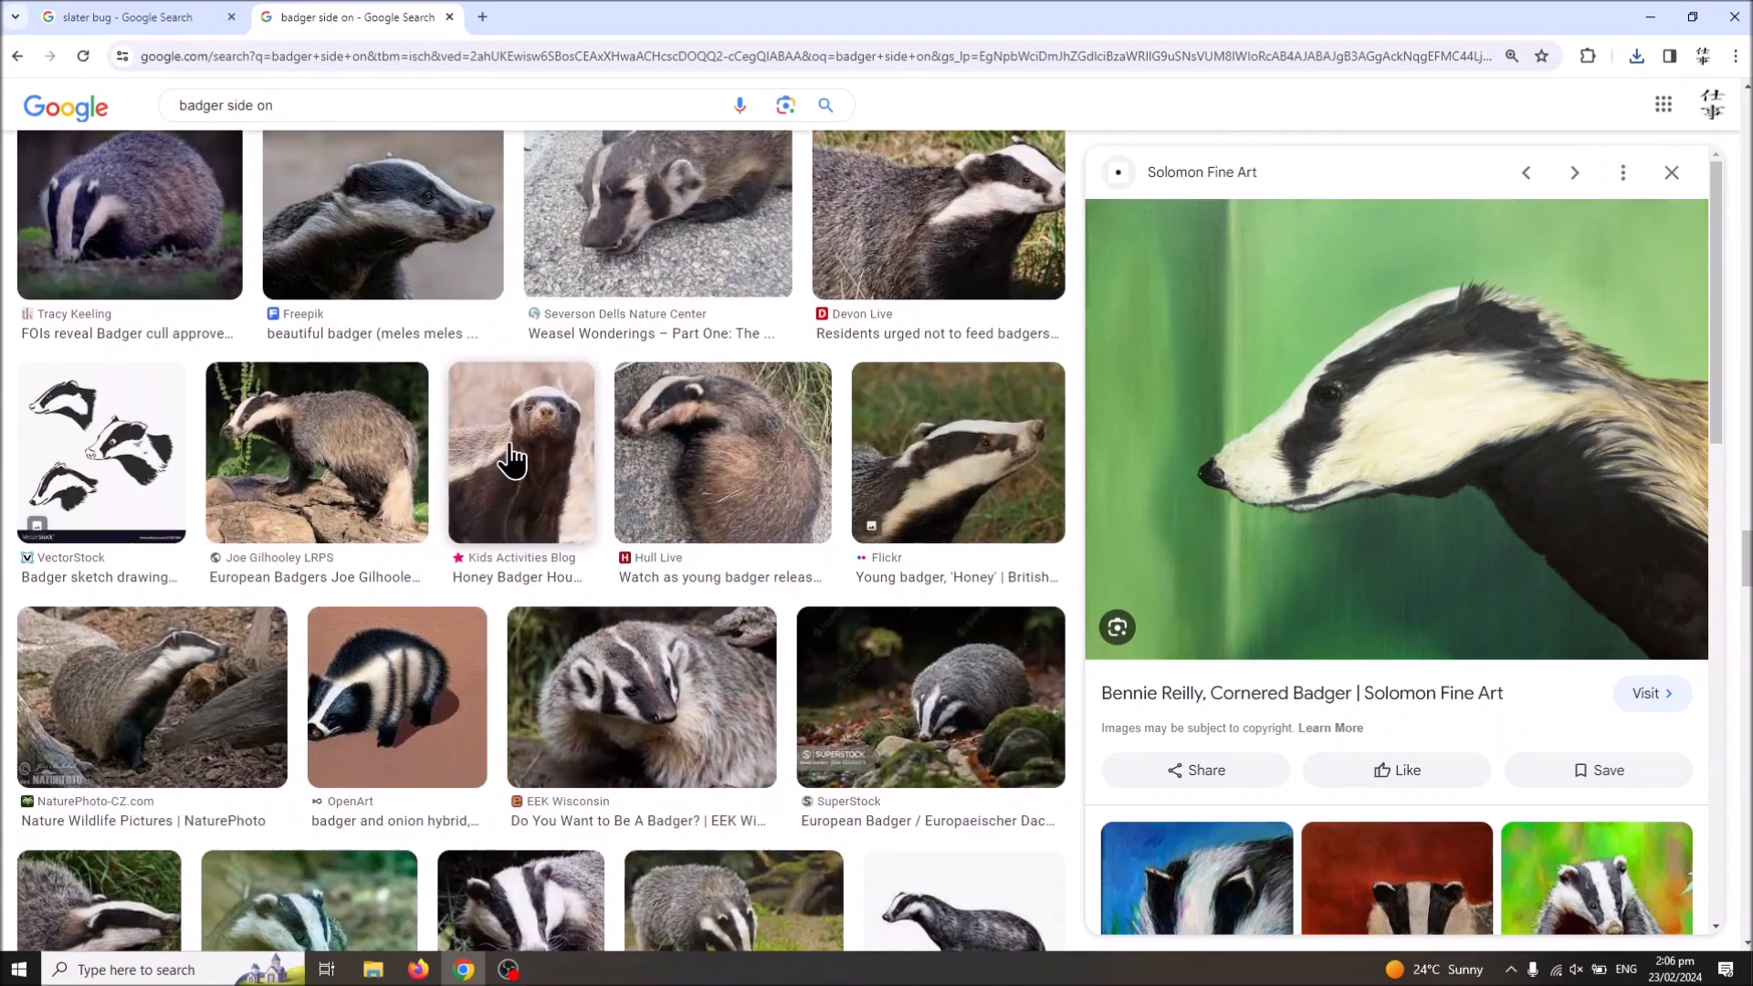
scroll(511, 456, "down", 3)
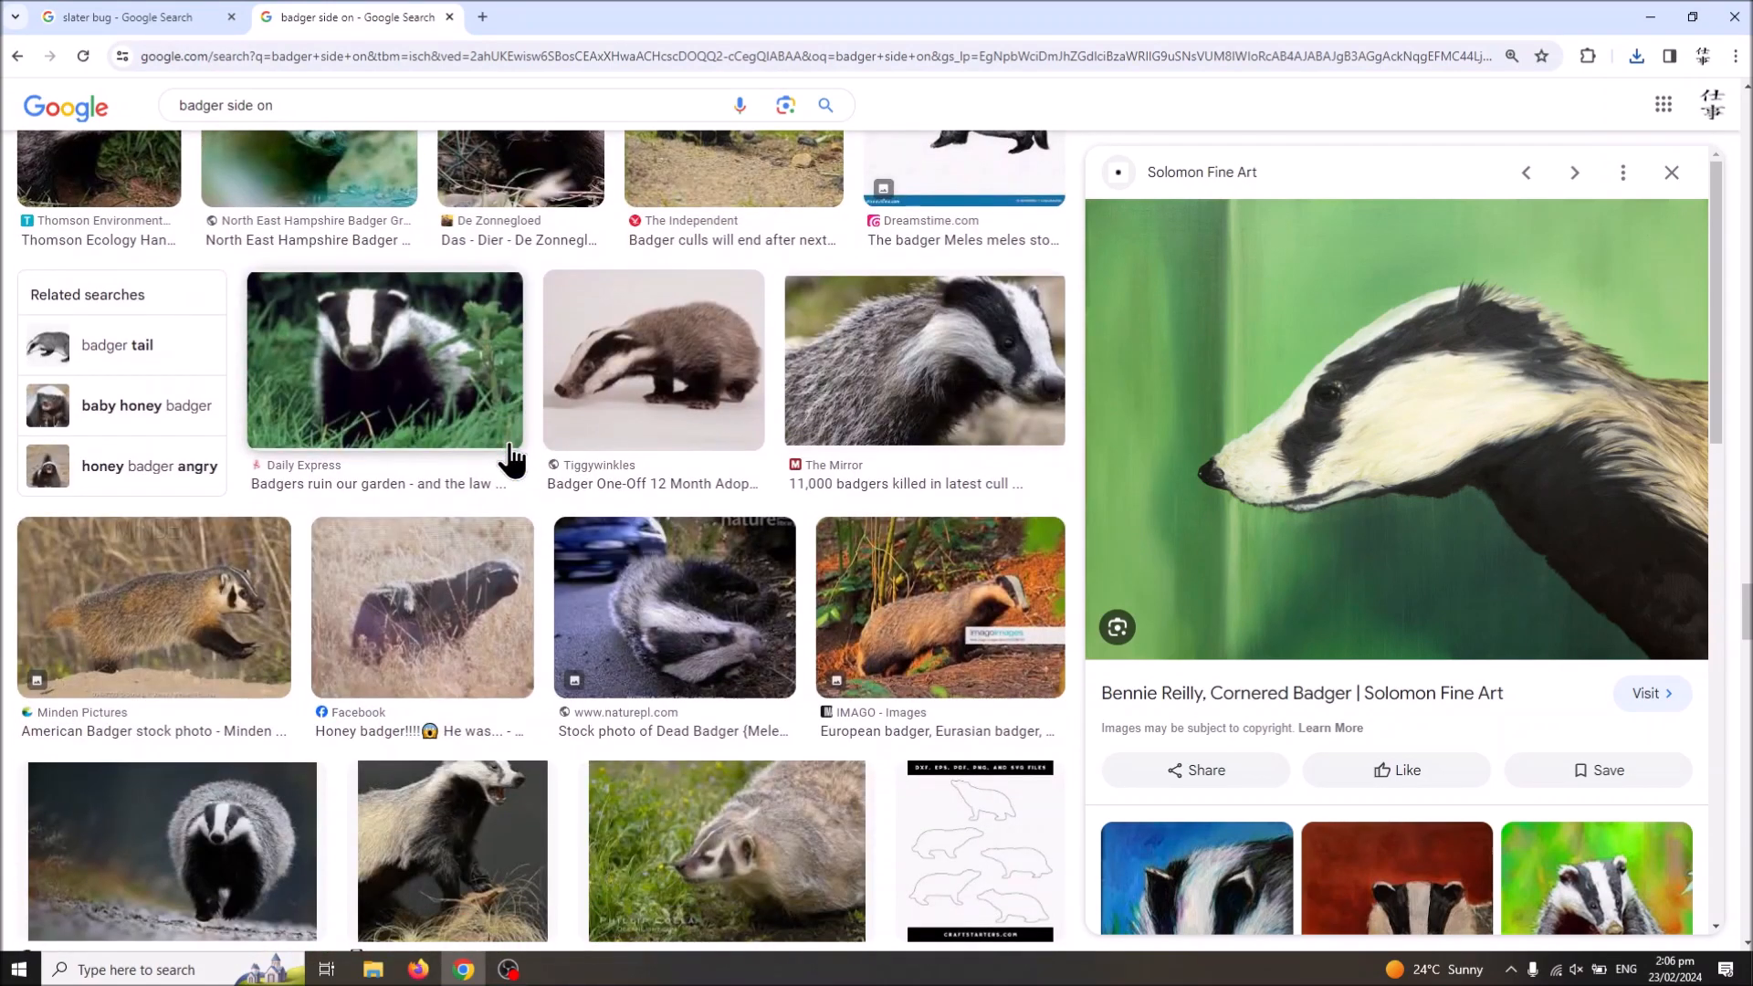
scroll(511, 457, "down", 8)
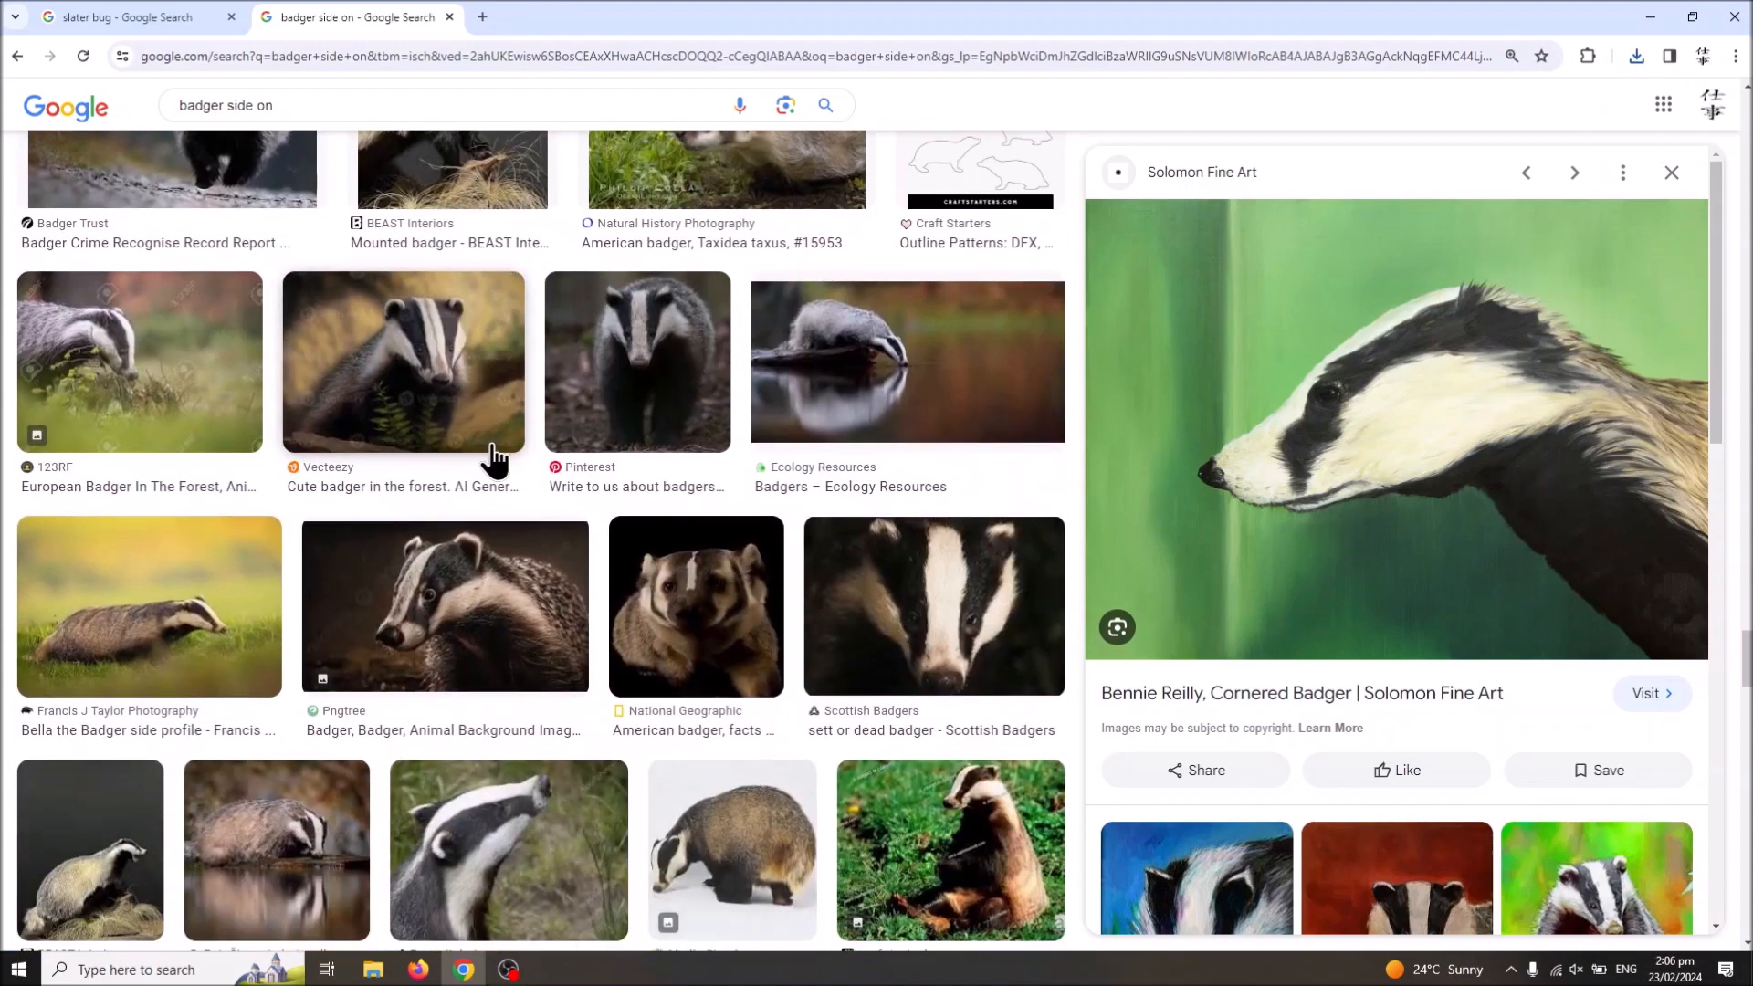
scroll(493, 461, "down", 4)
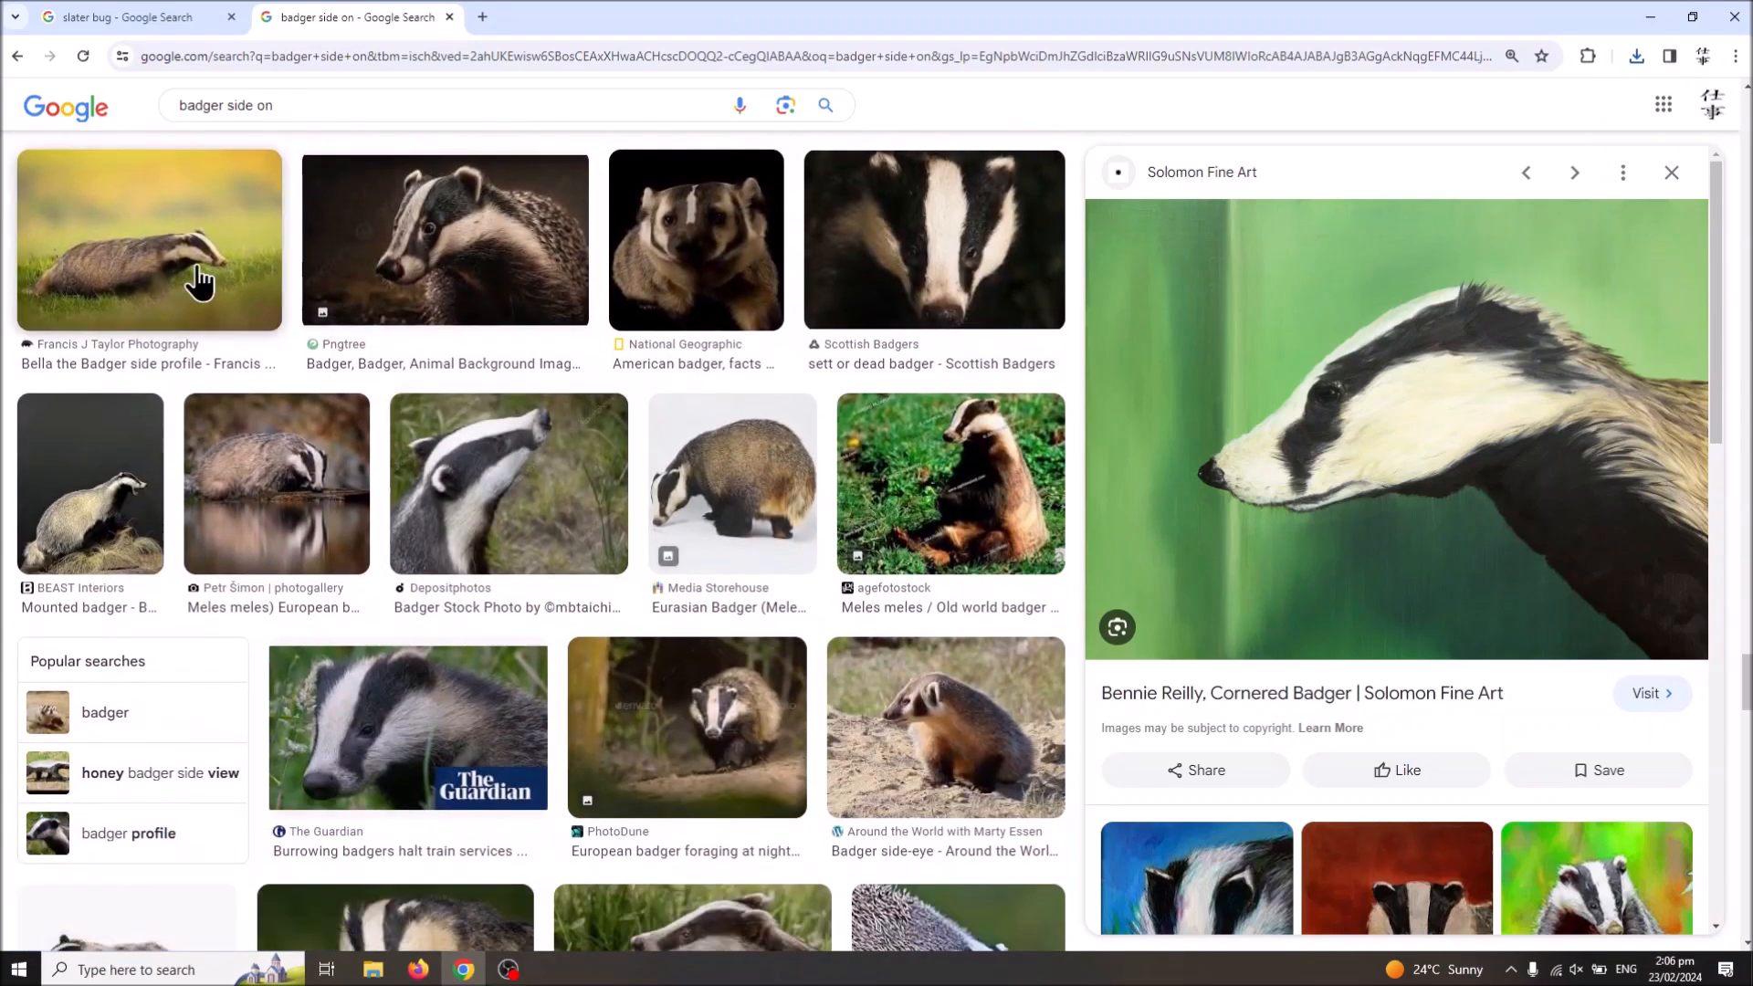
Step: Preview the Francis J Taylor Photography badger side profile and compare it with further side-on badger results
left_click(199, 283)
scroll(436, 377, "down", 2)
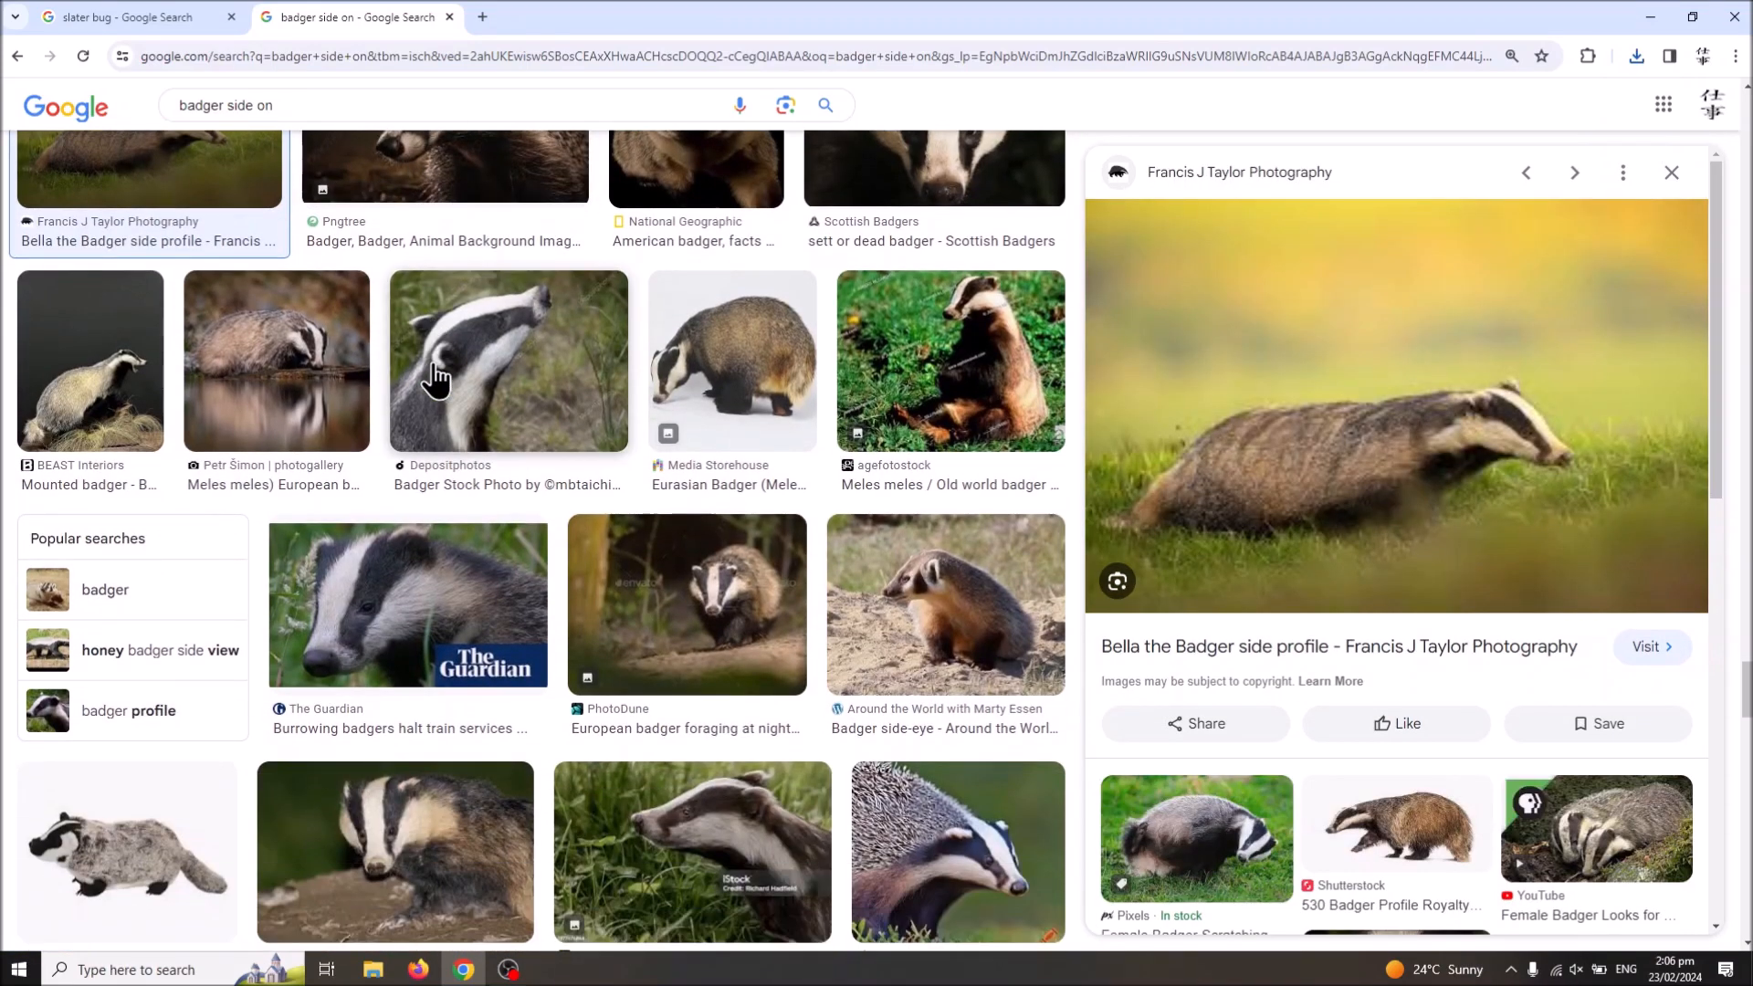
scroll(436, 377, "down", 17)
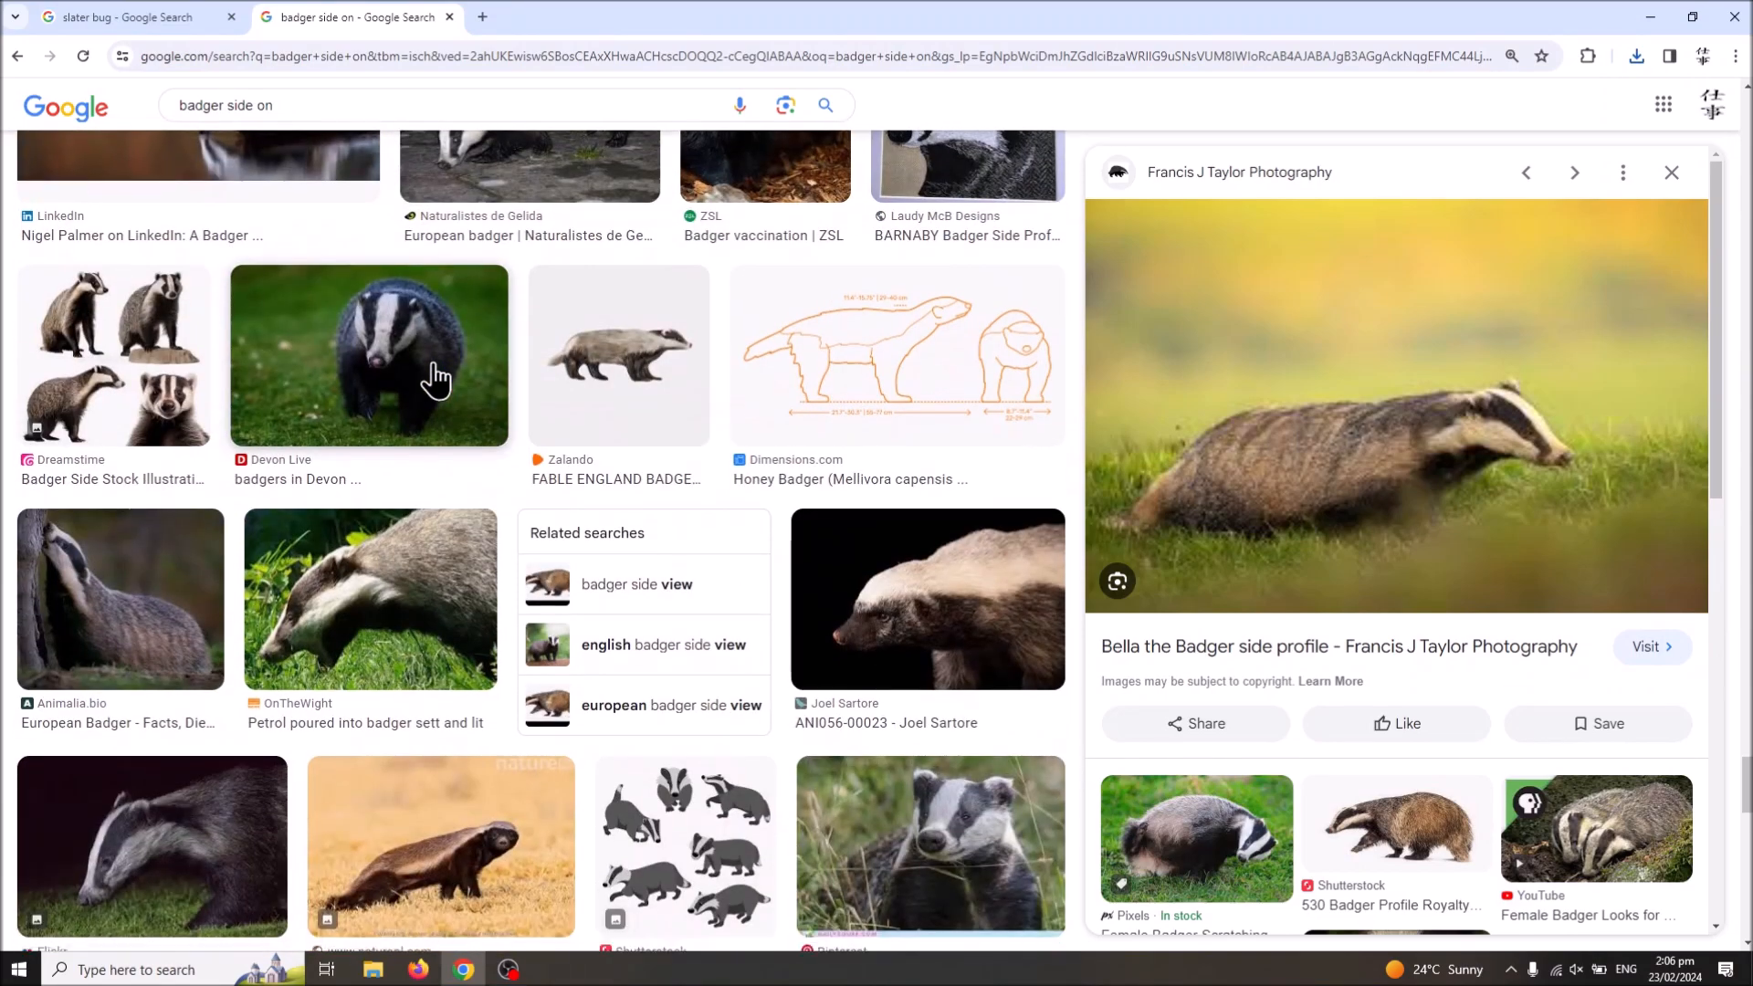
scroll(436, 377, "down", 10)
scroll(436, 377, "down", 20)
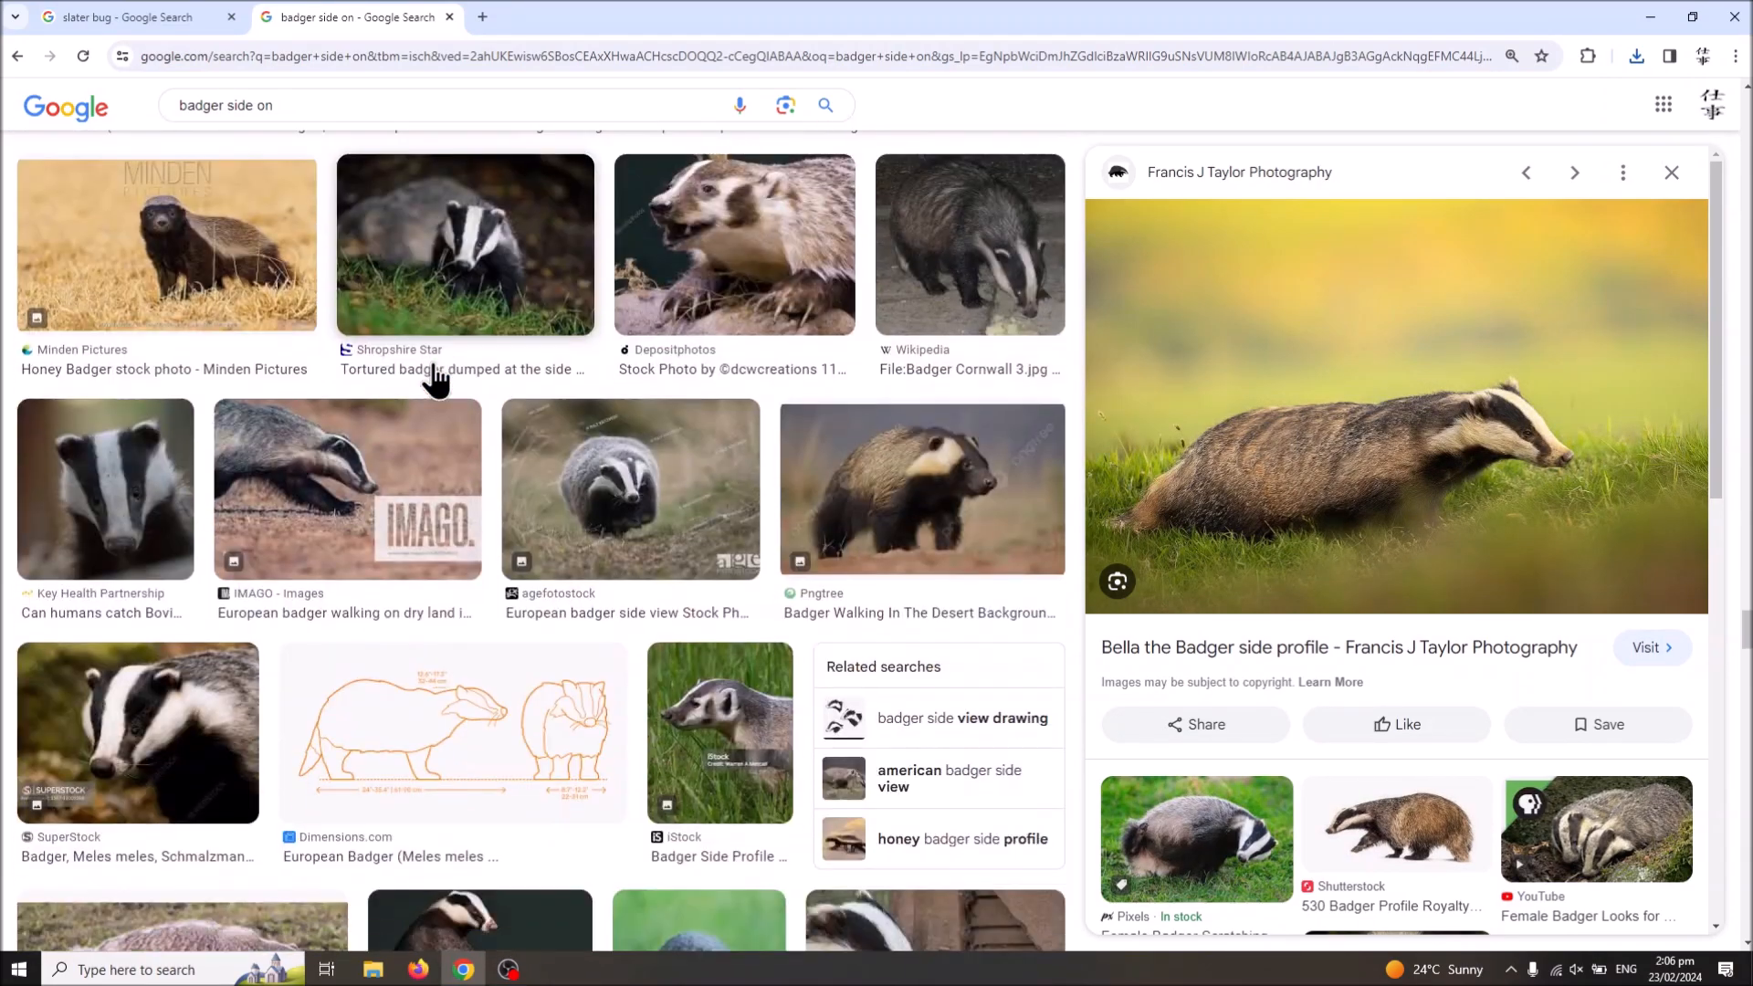
scroll(190, 702, "up", 5)
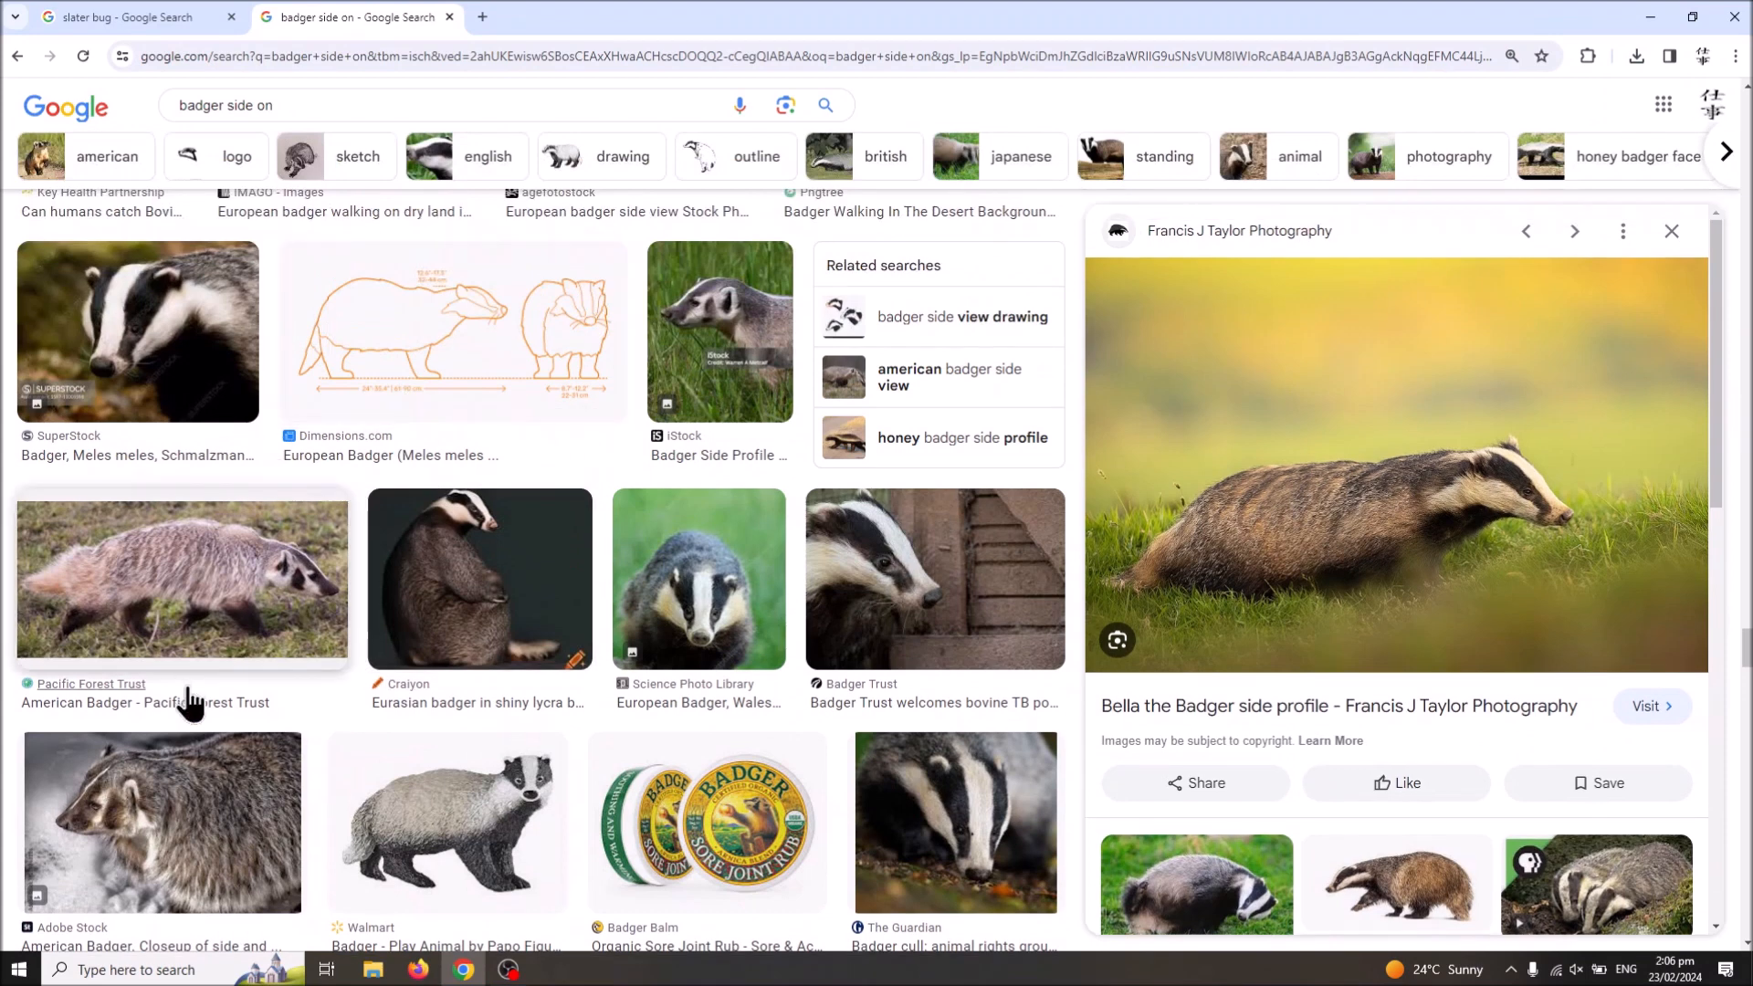
Step: Open the Pacific Forest Trust American Badger image from the results and save it to Downloads as a JPEG
left_click(195, 584)
right_click(1455, 362)
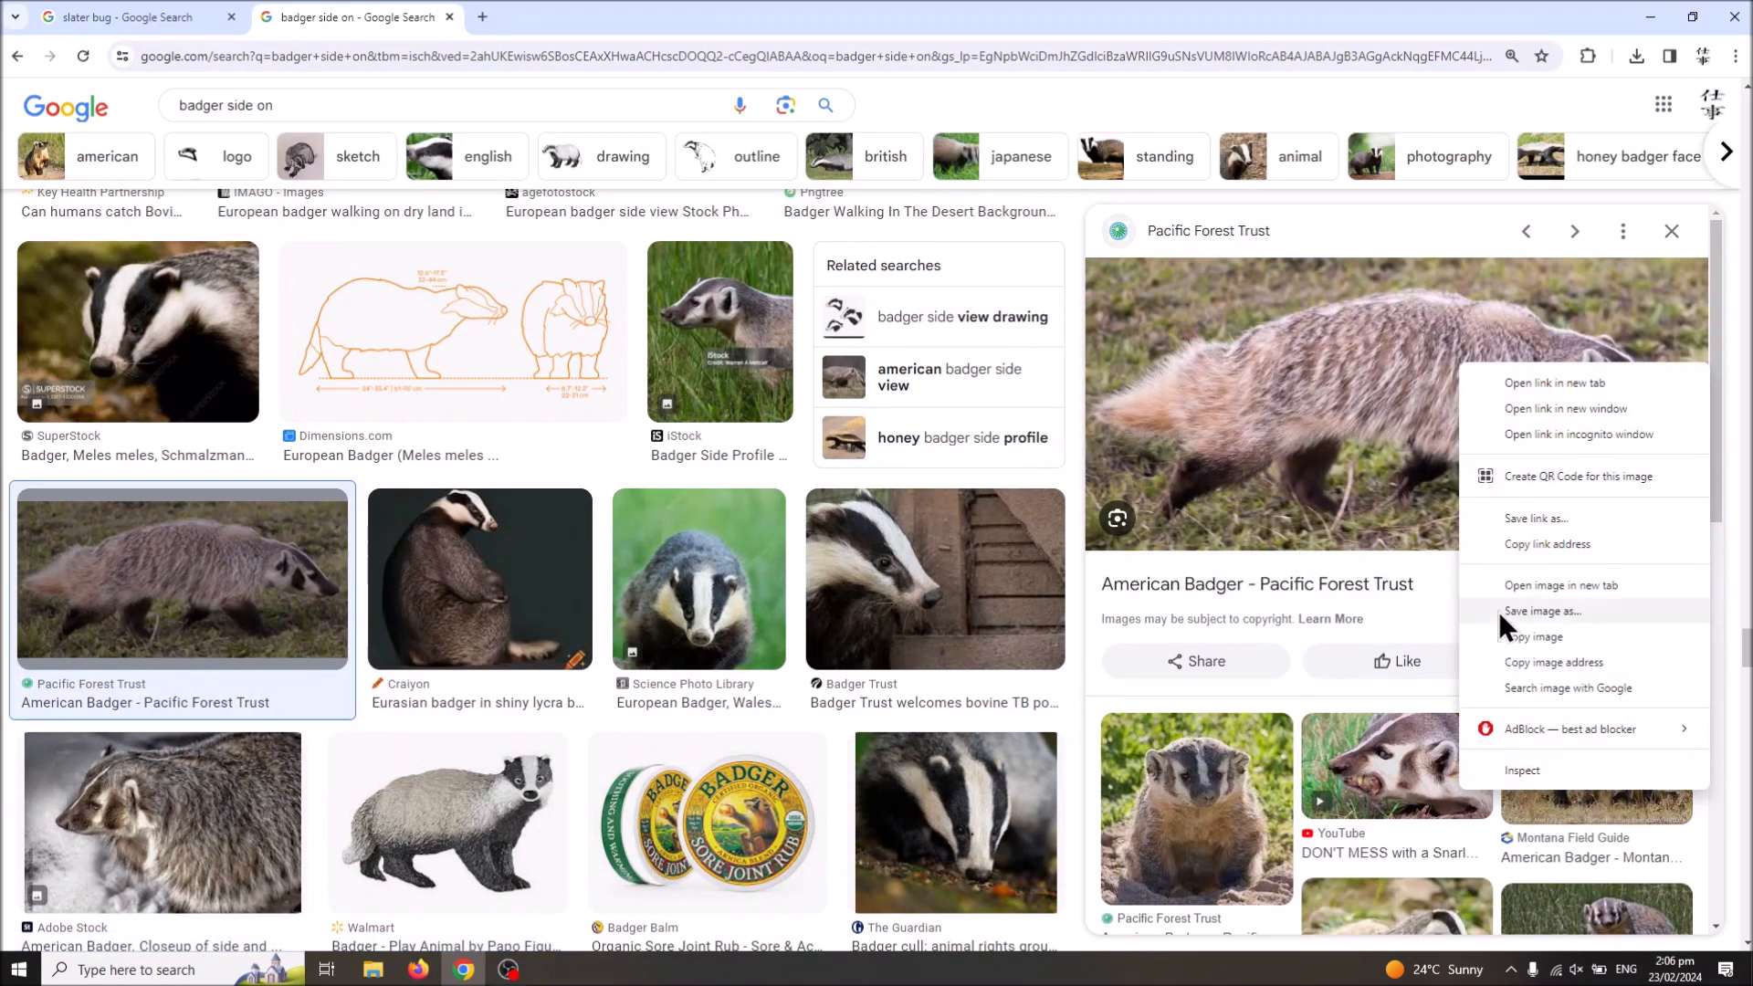
left_click(1431, 586)
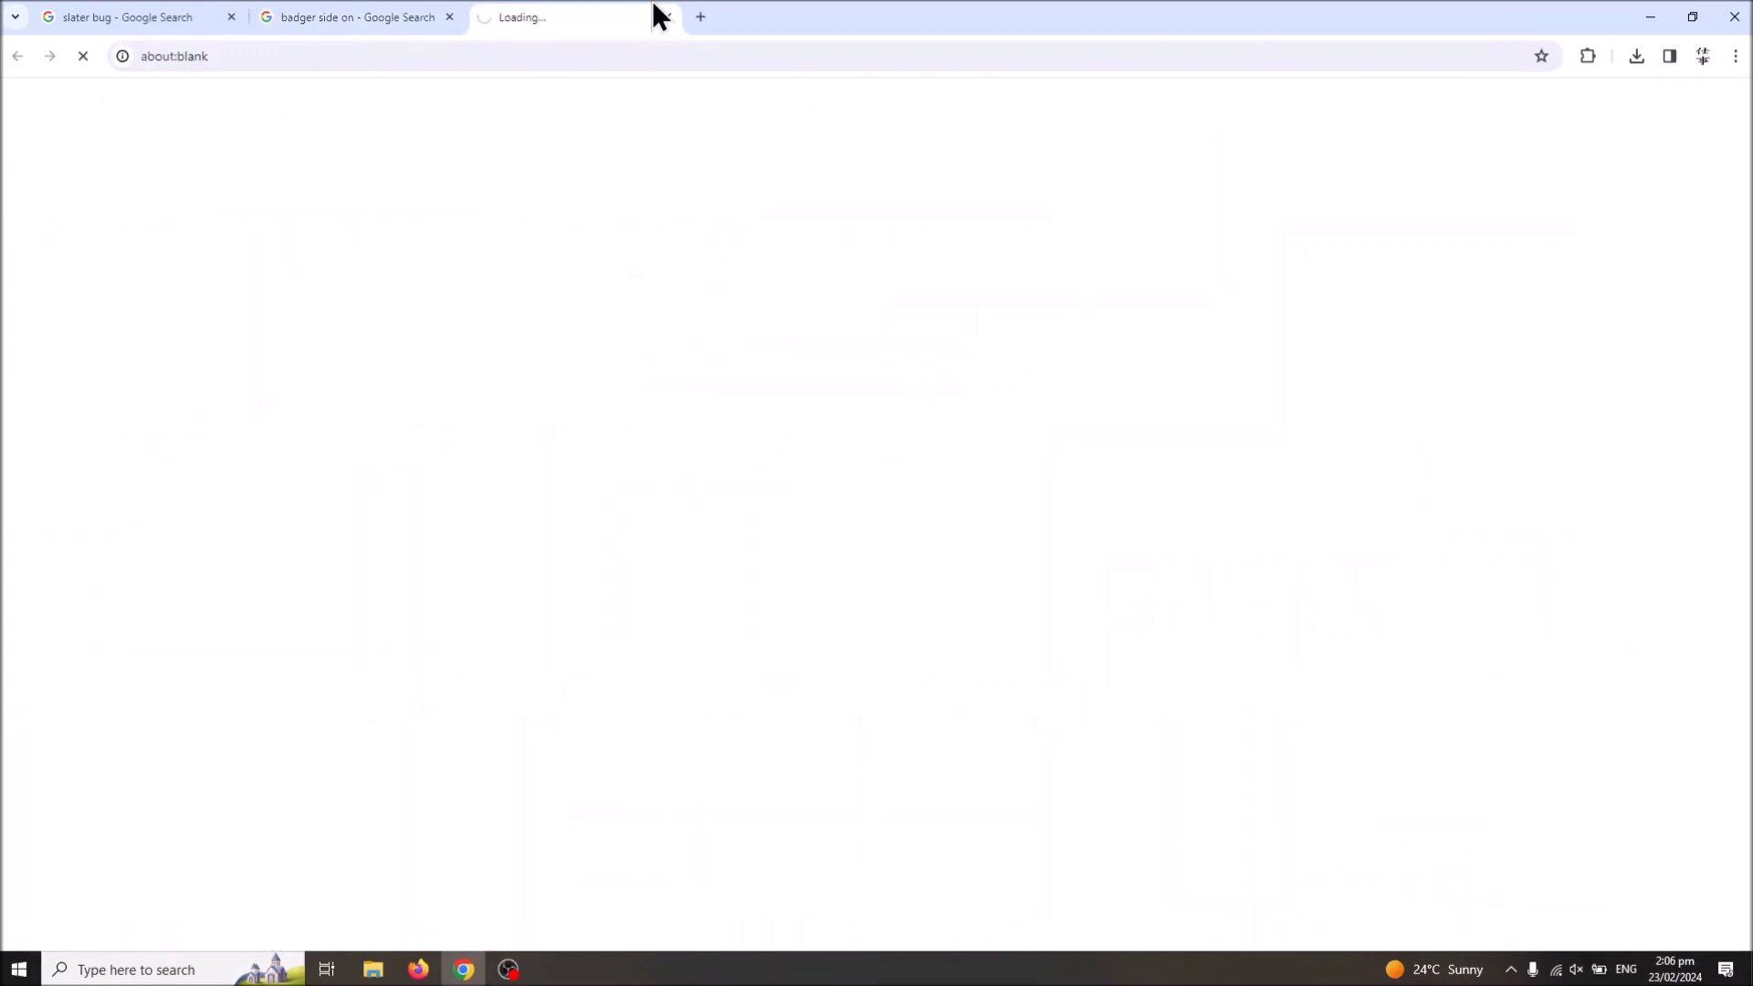
left_click(668, 17)
right_click(1438, 412)
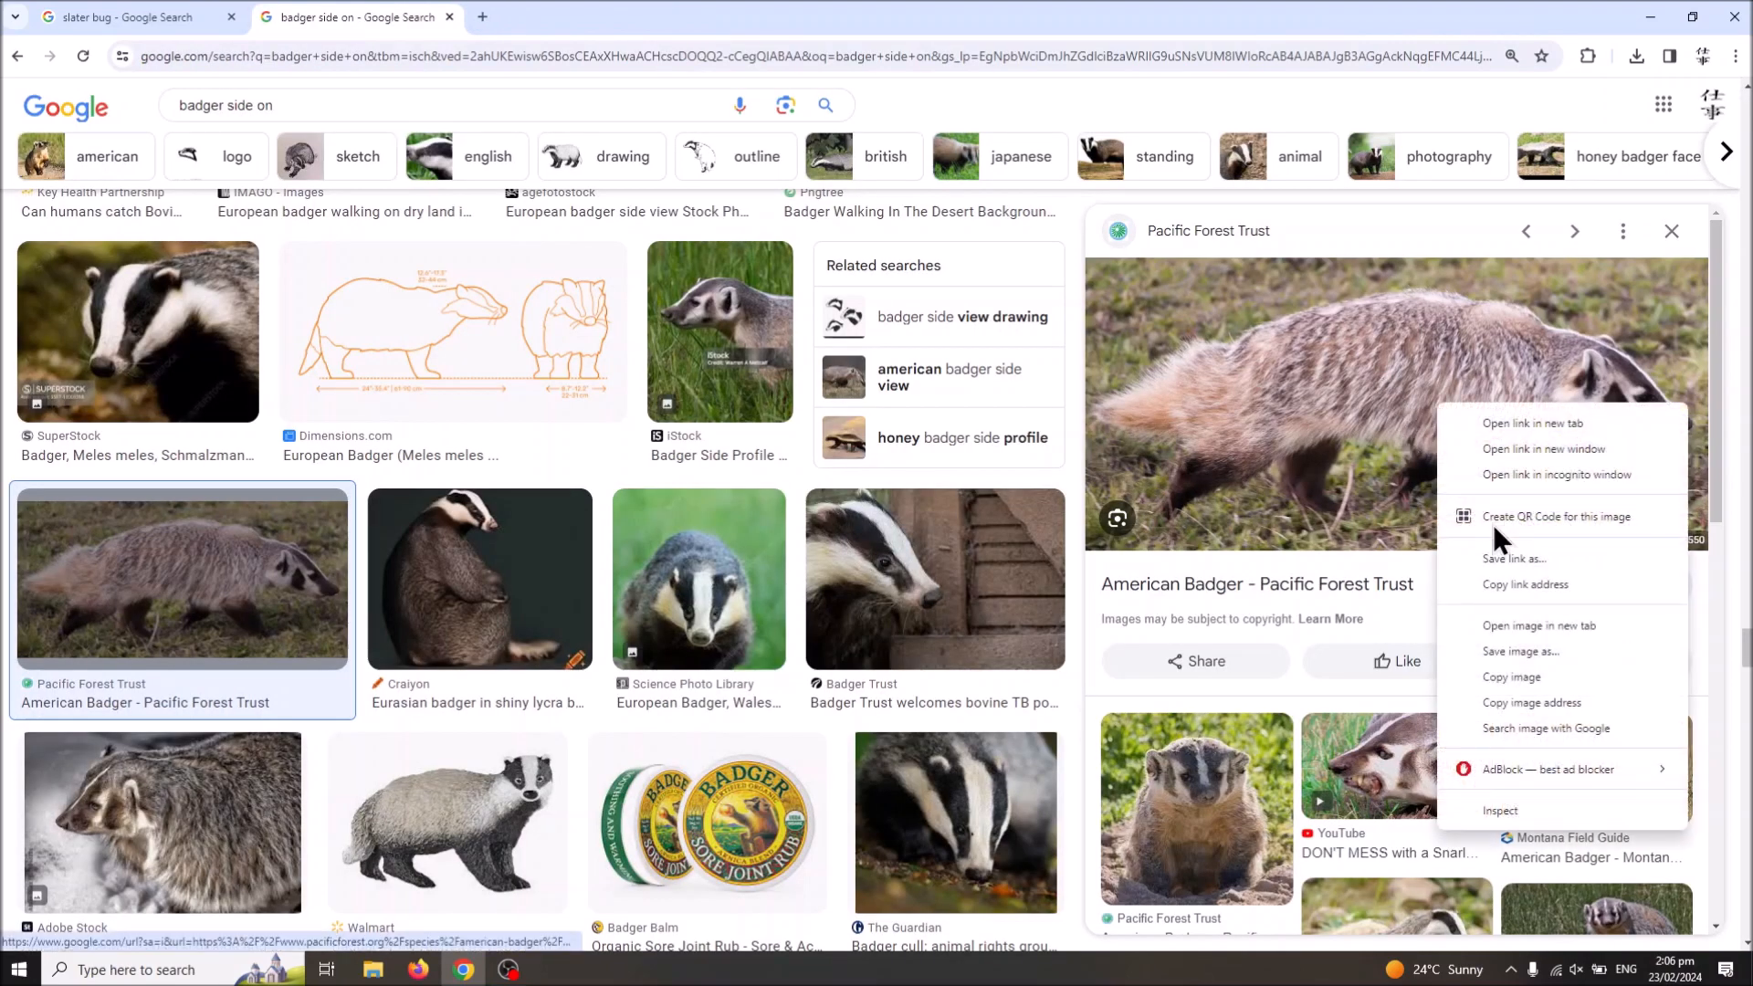
left_click(1558, 649)
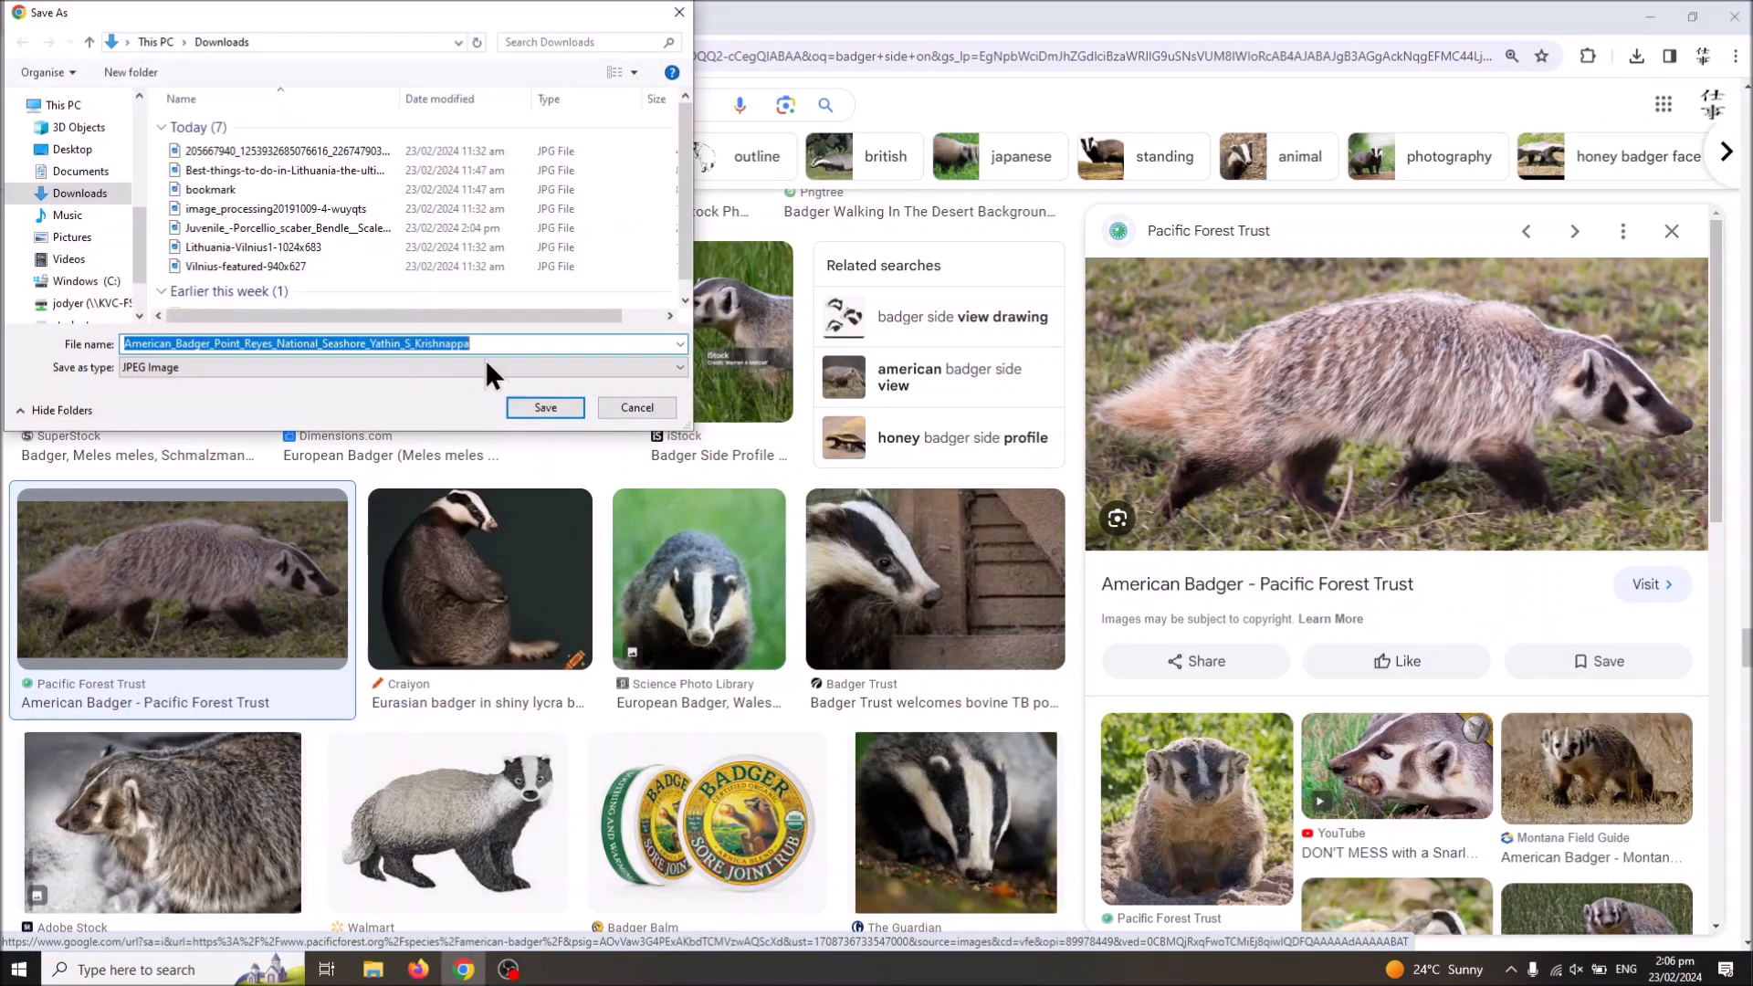
left_click(545, 408)
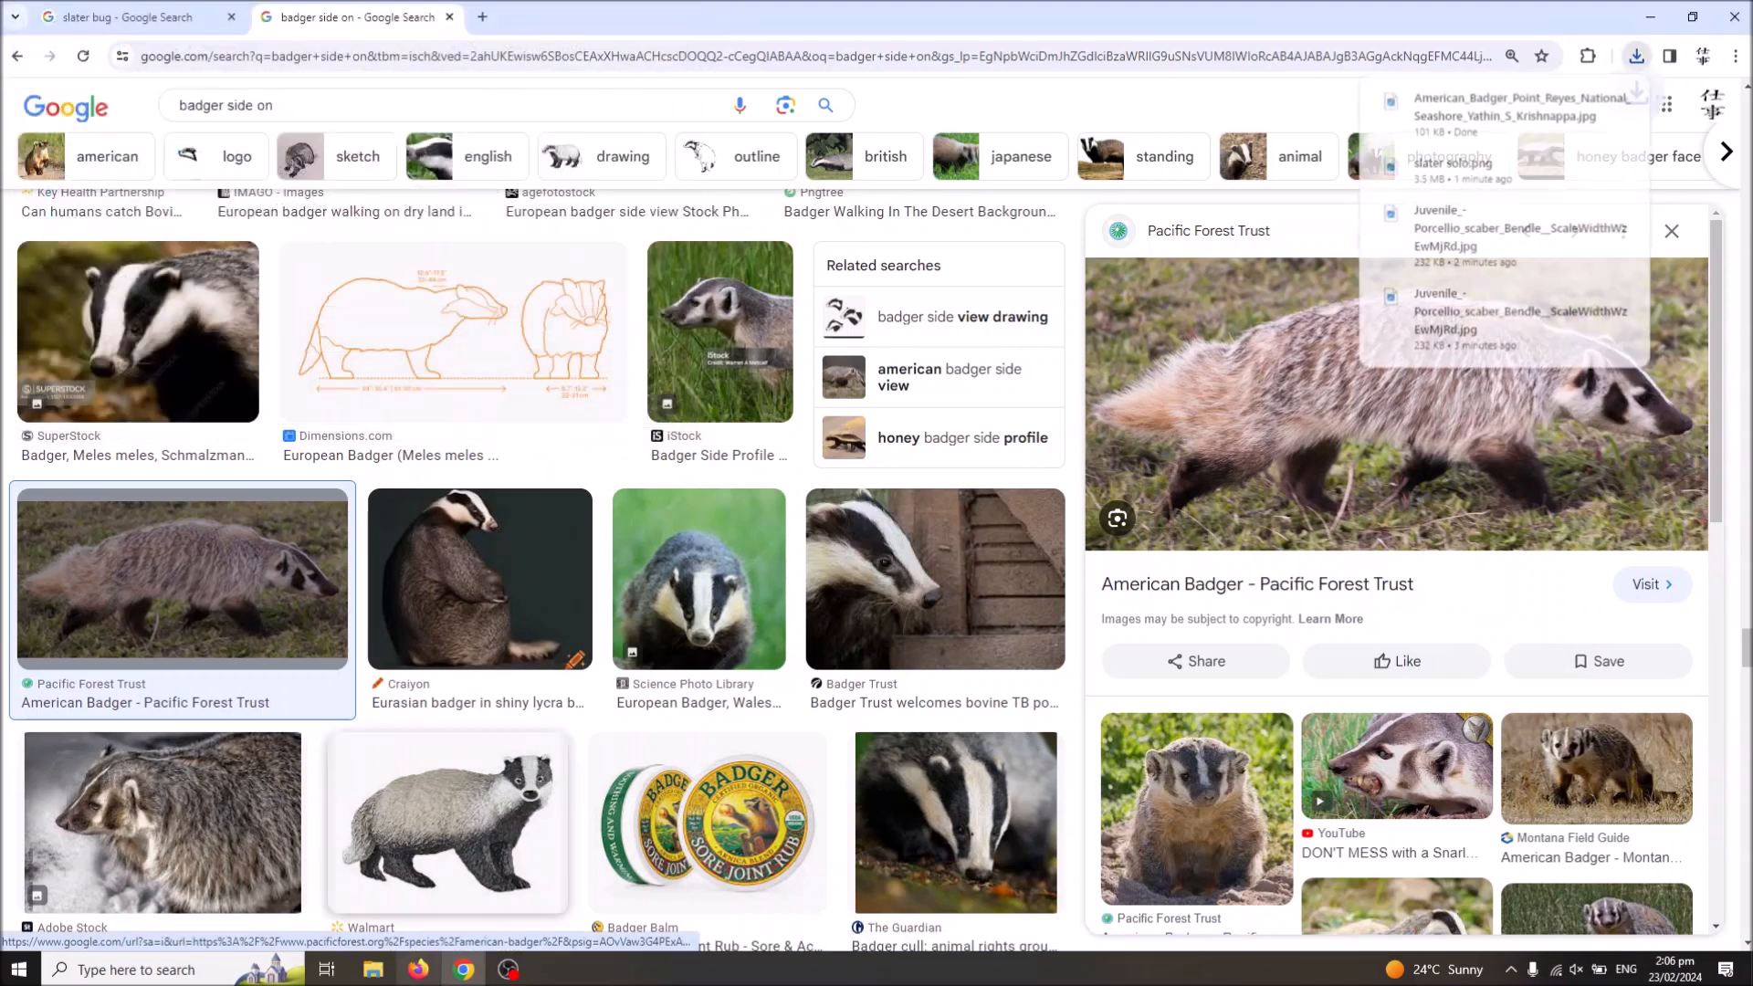
Step: Minimize the browser, search the installed apps for "pho" and launch Adobe Photoshop 2022
left_click(466, 969)
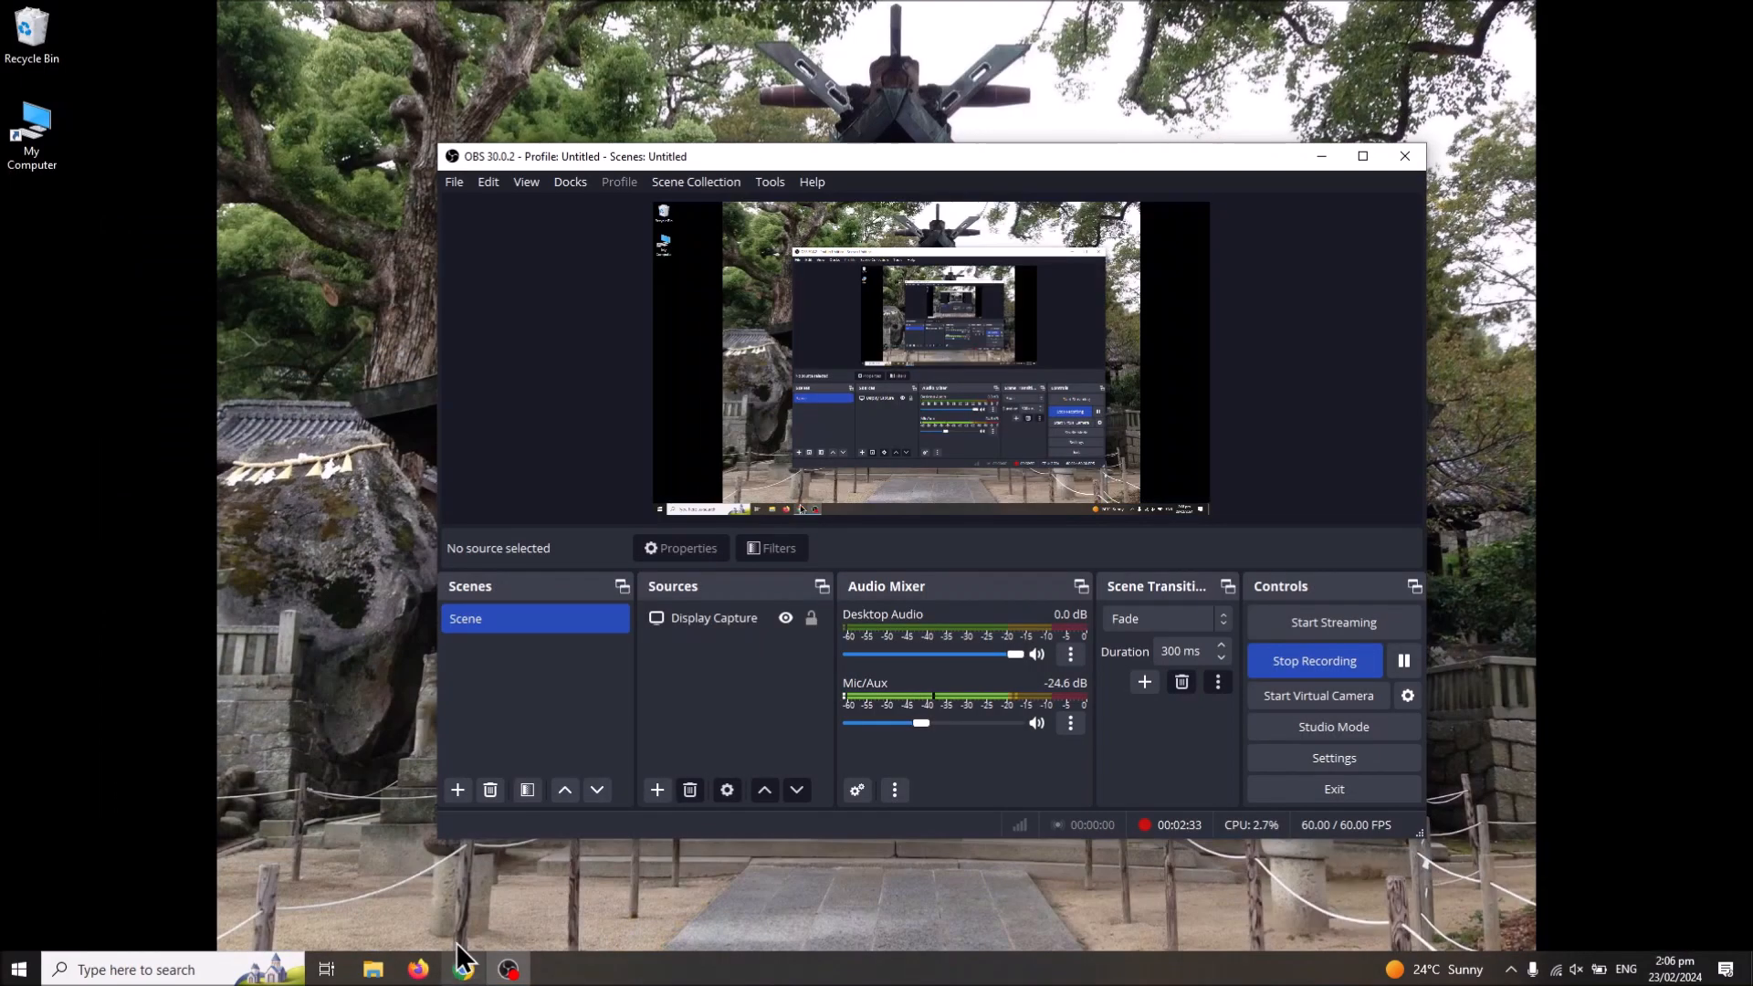
left_click(18, 969)
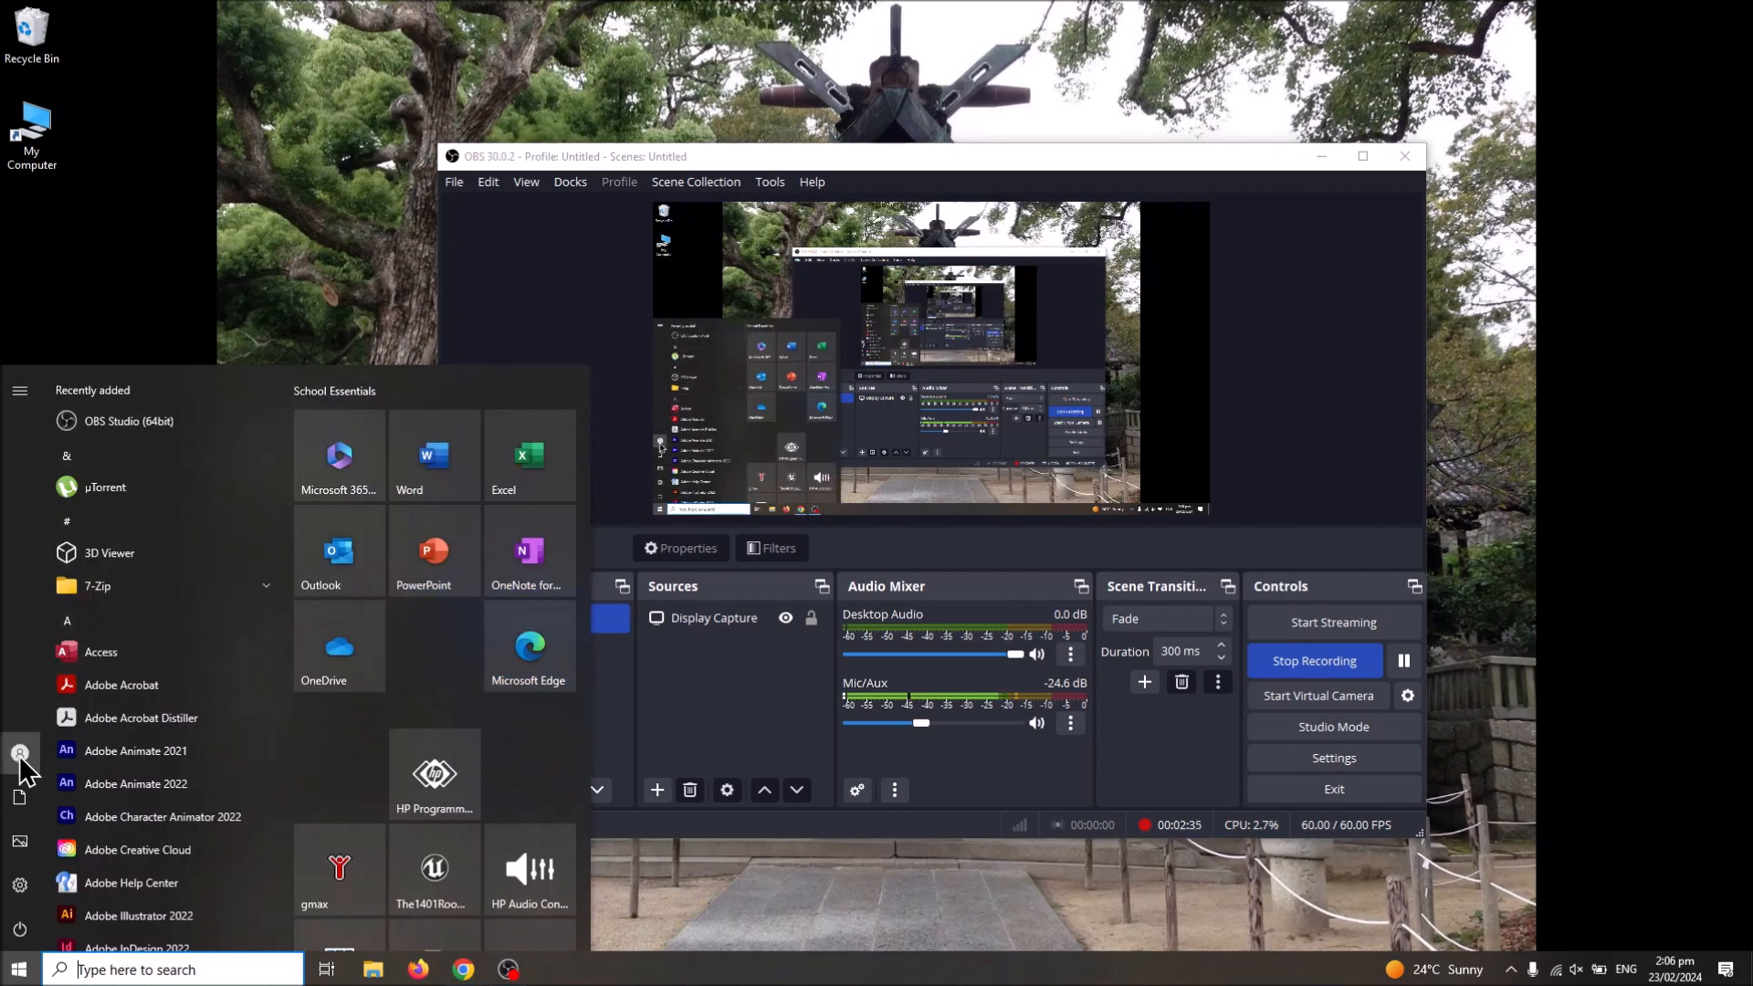
scroll(125, 776, "down", 15)
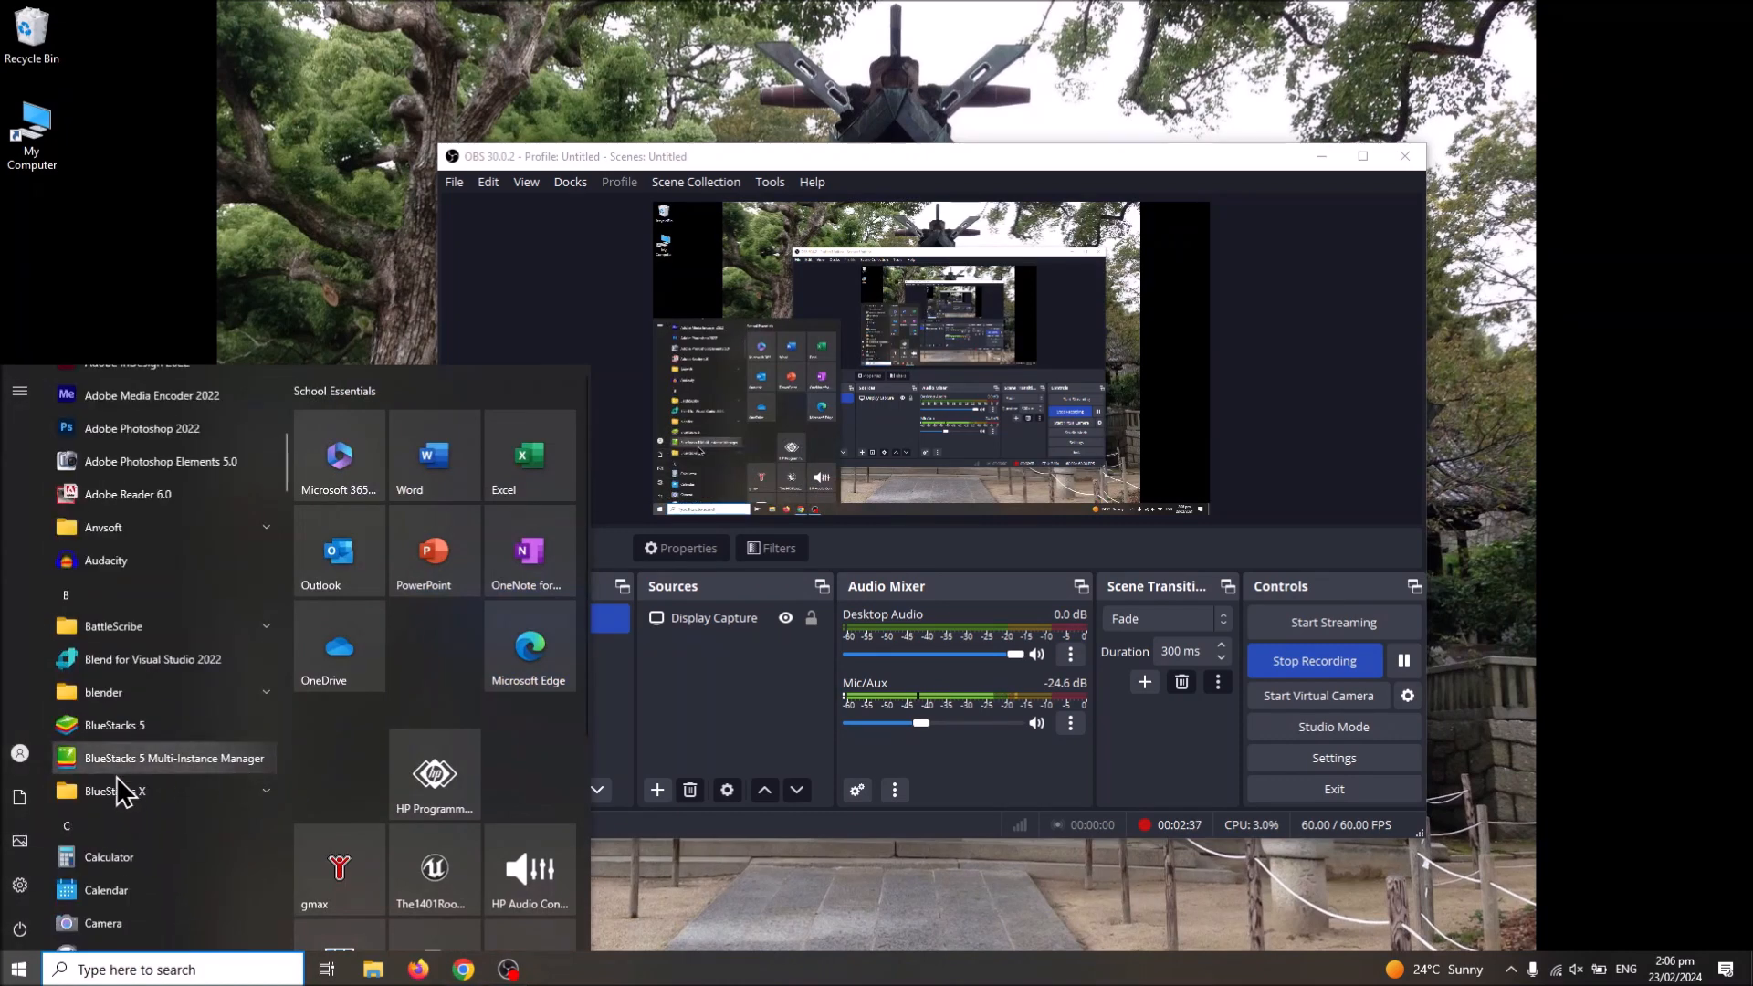
scroll(167, 646, "down", 15)
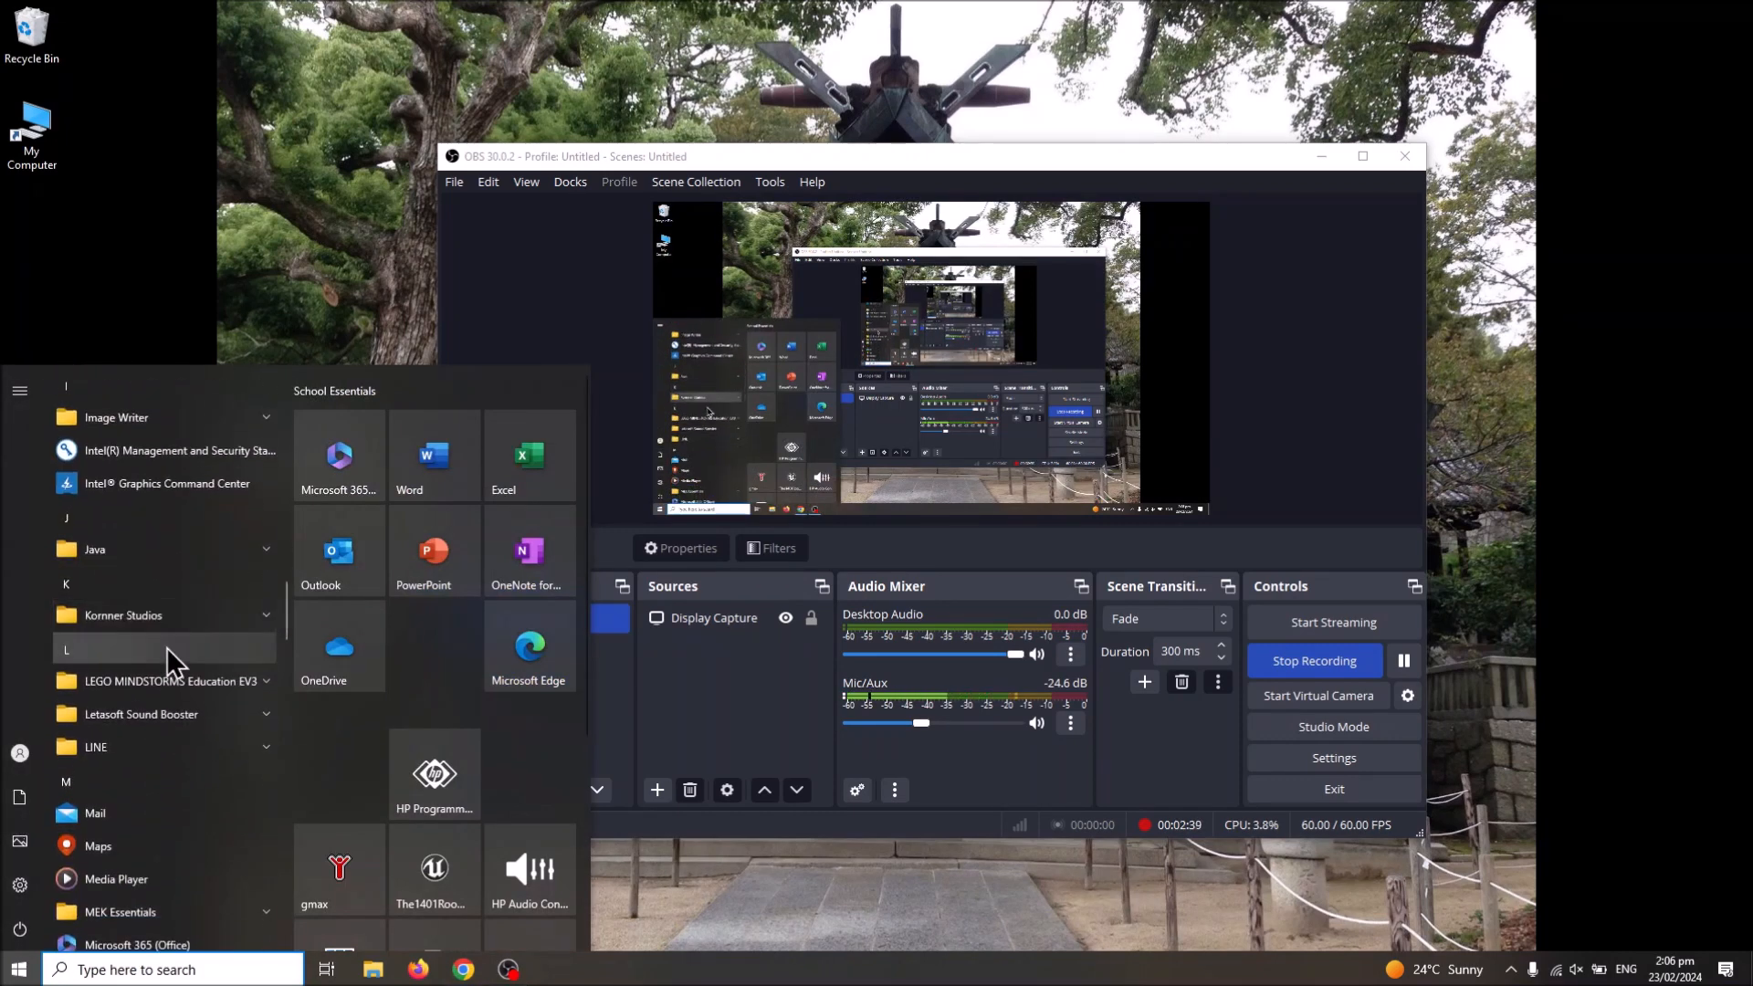
type("pho")
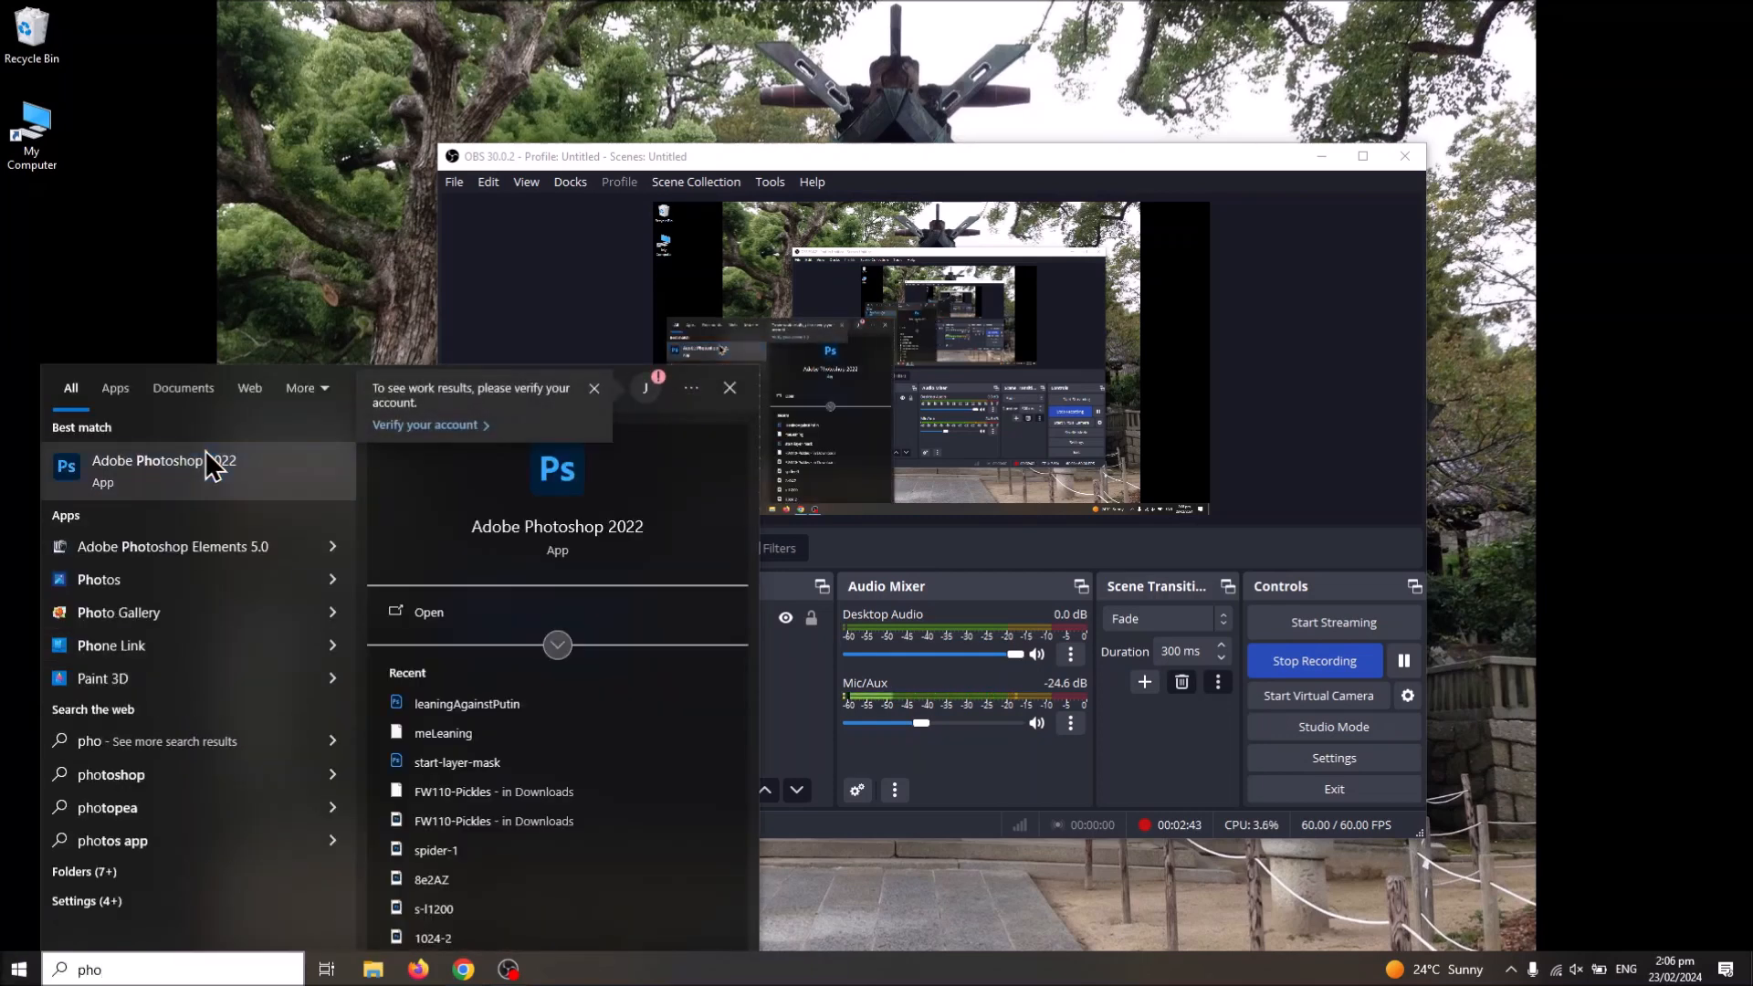
left_click(215, 457)
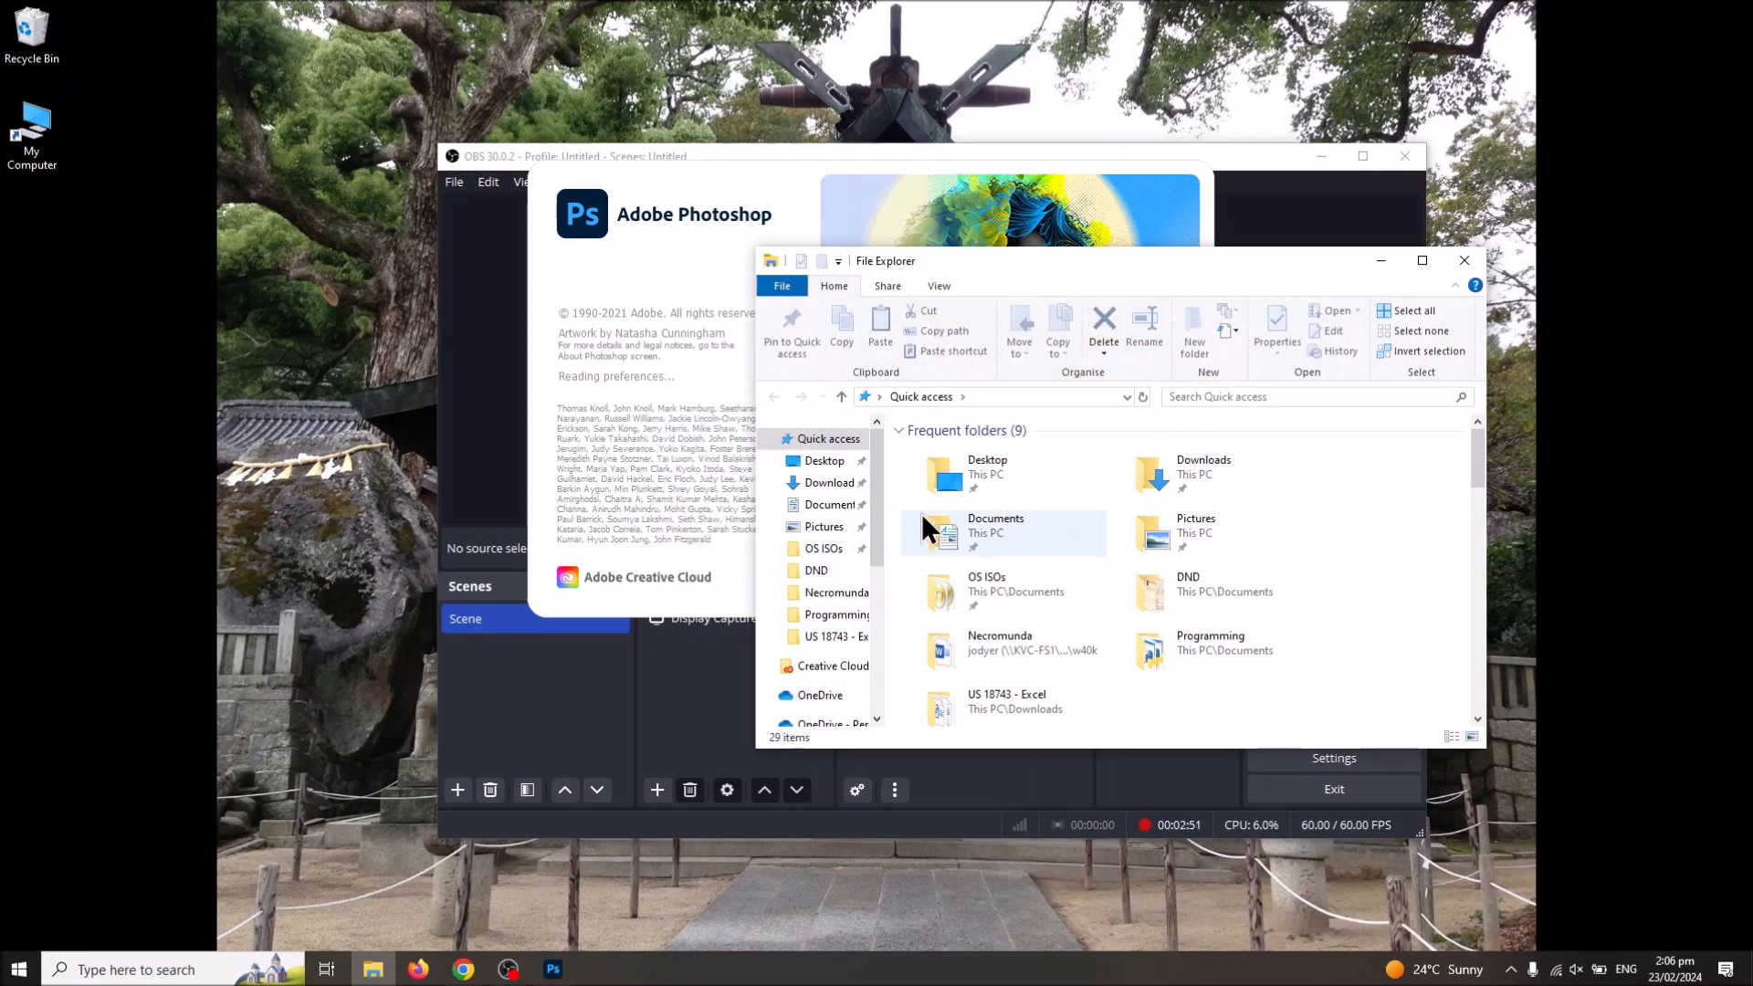
Step: Show the Downloads folder in File Explorer and open the slater solo image from it in Photoshop
left_click(816, 485)
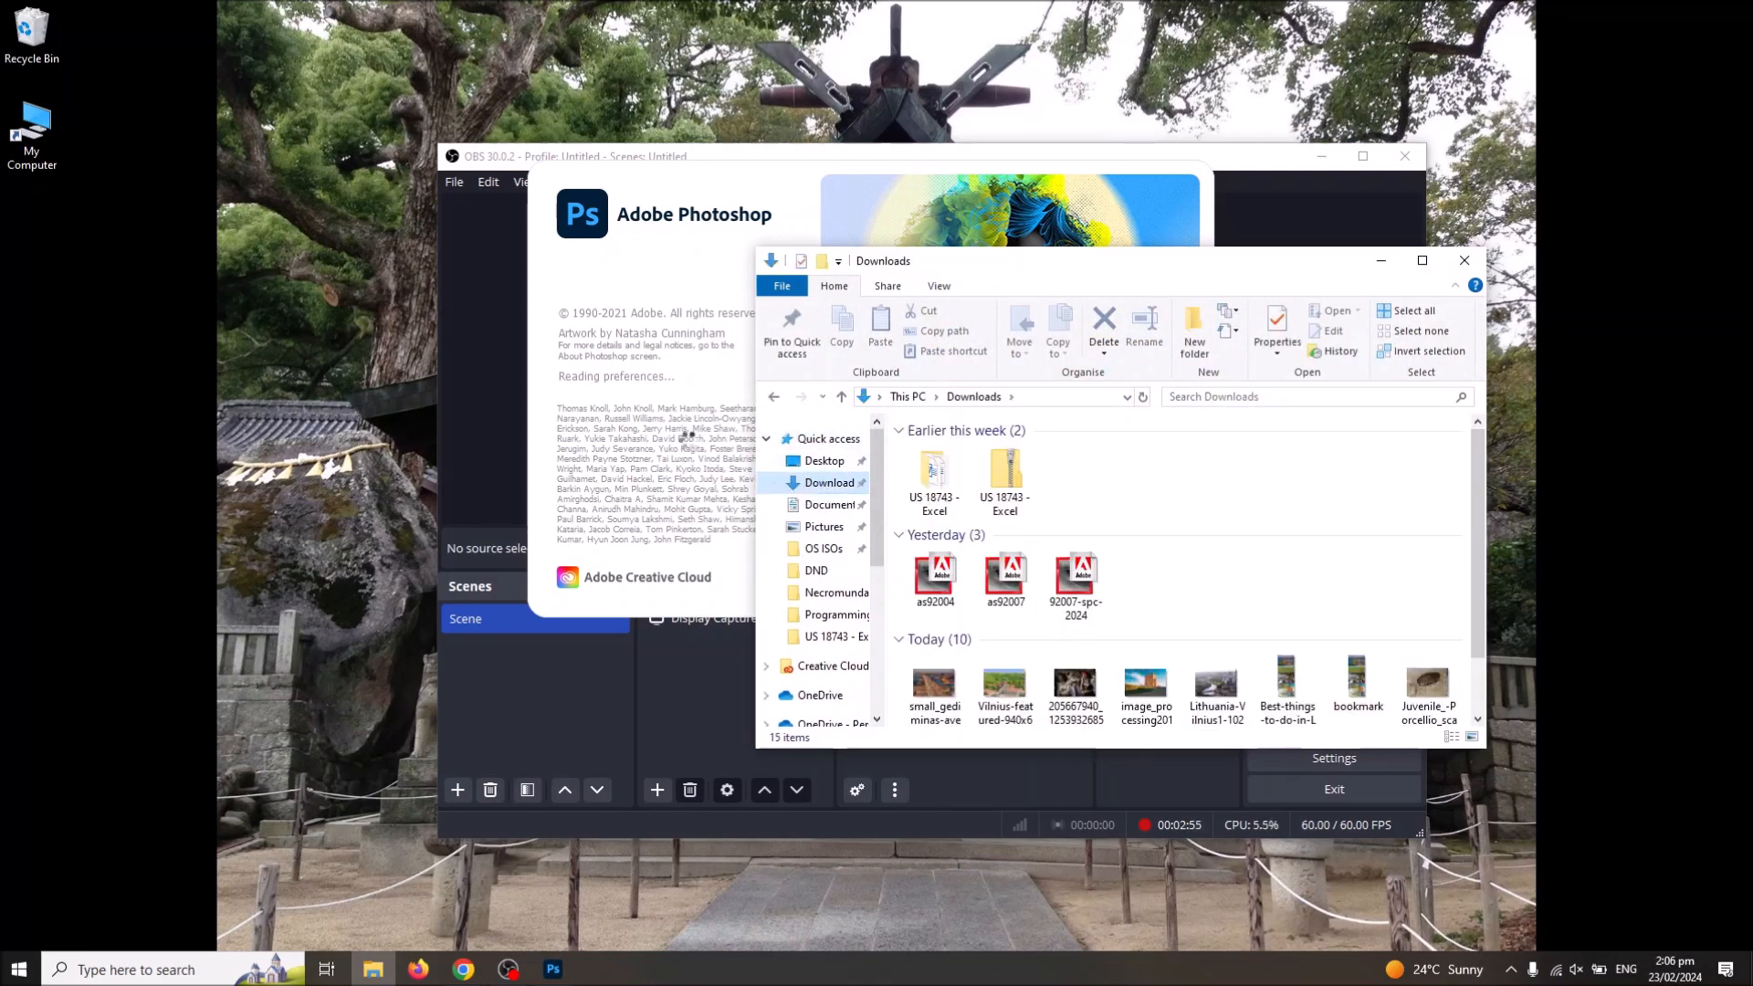
mouse_move(1012, 283)
left_mouse_down()
mouse_move(1142, 360)
mouse_move(825, 414)
mouse_move(955, 286)
mouse_move(1095, 310)
mouse_move(1039, 299)
left_mouse_up()
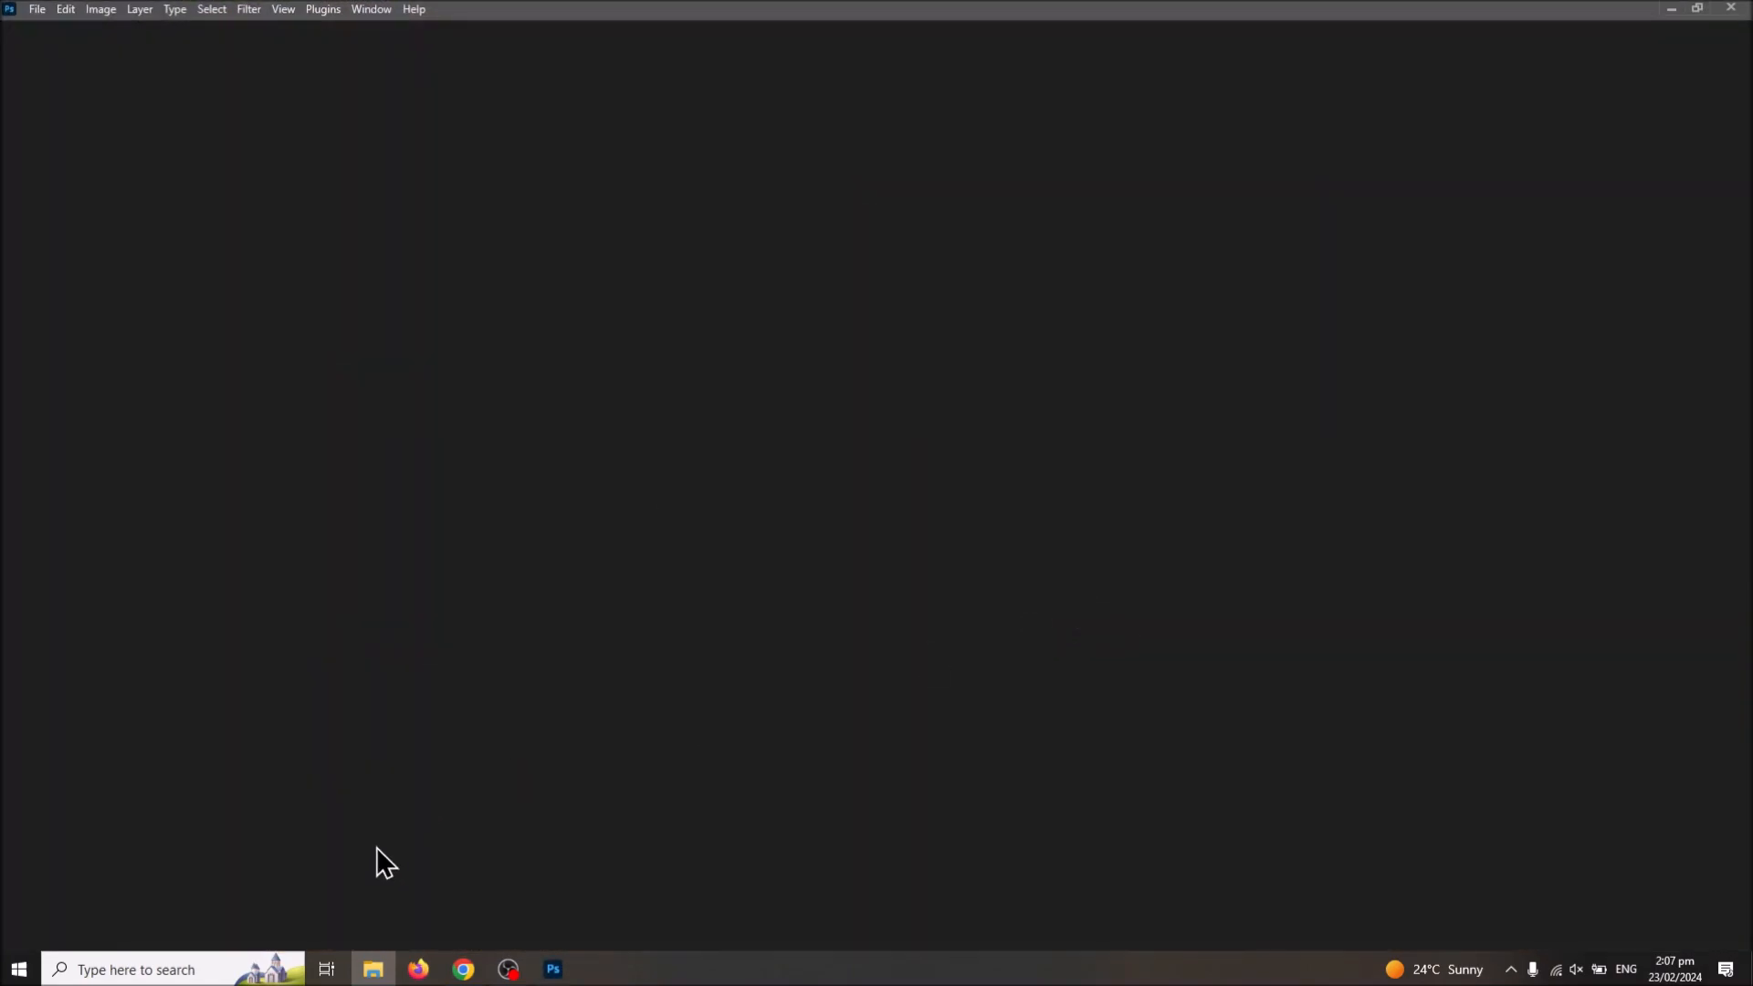
mouse_move(373, 975)
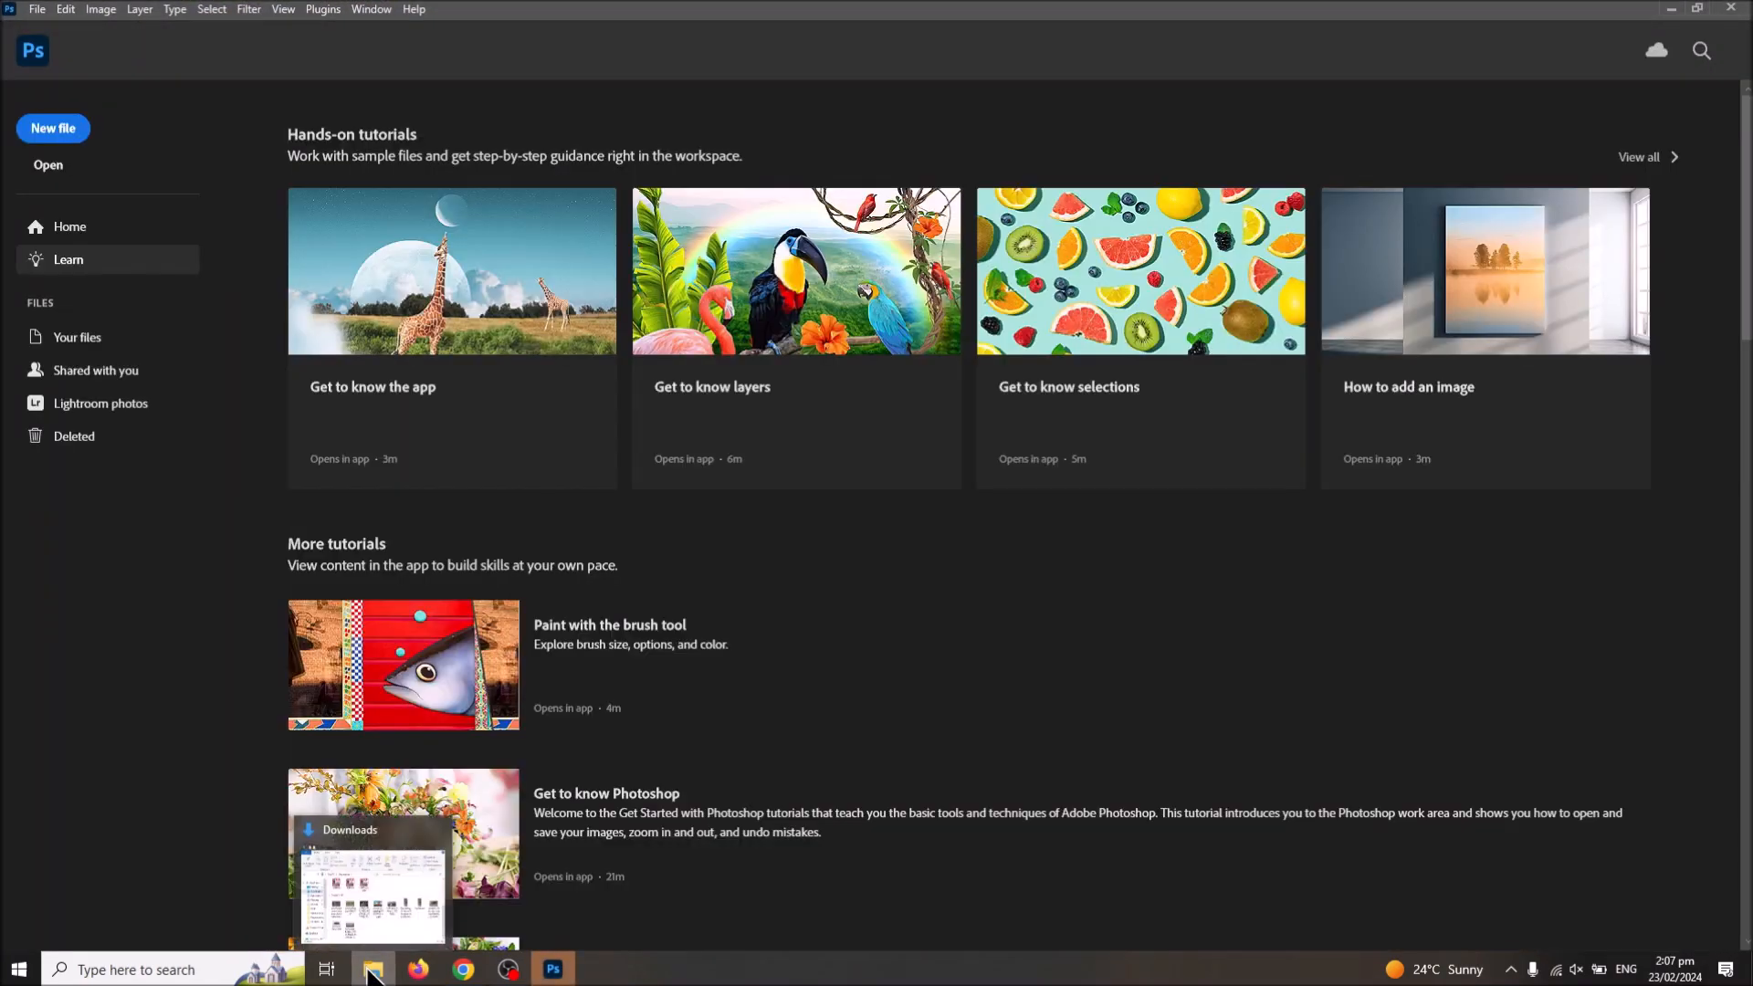
left_click(553, 969)
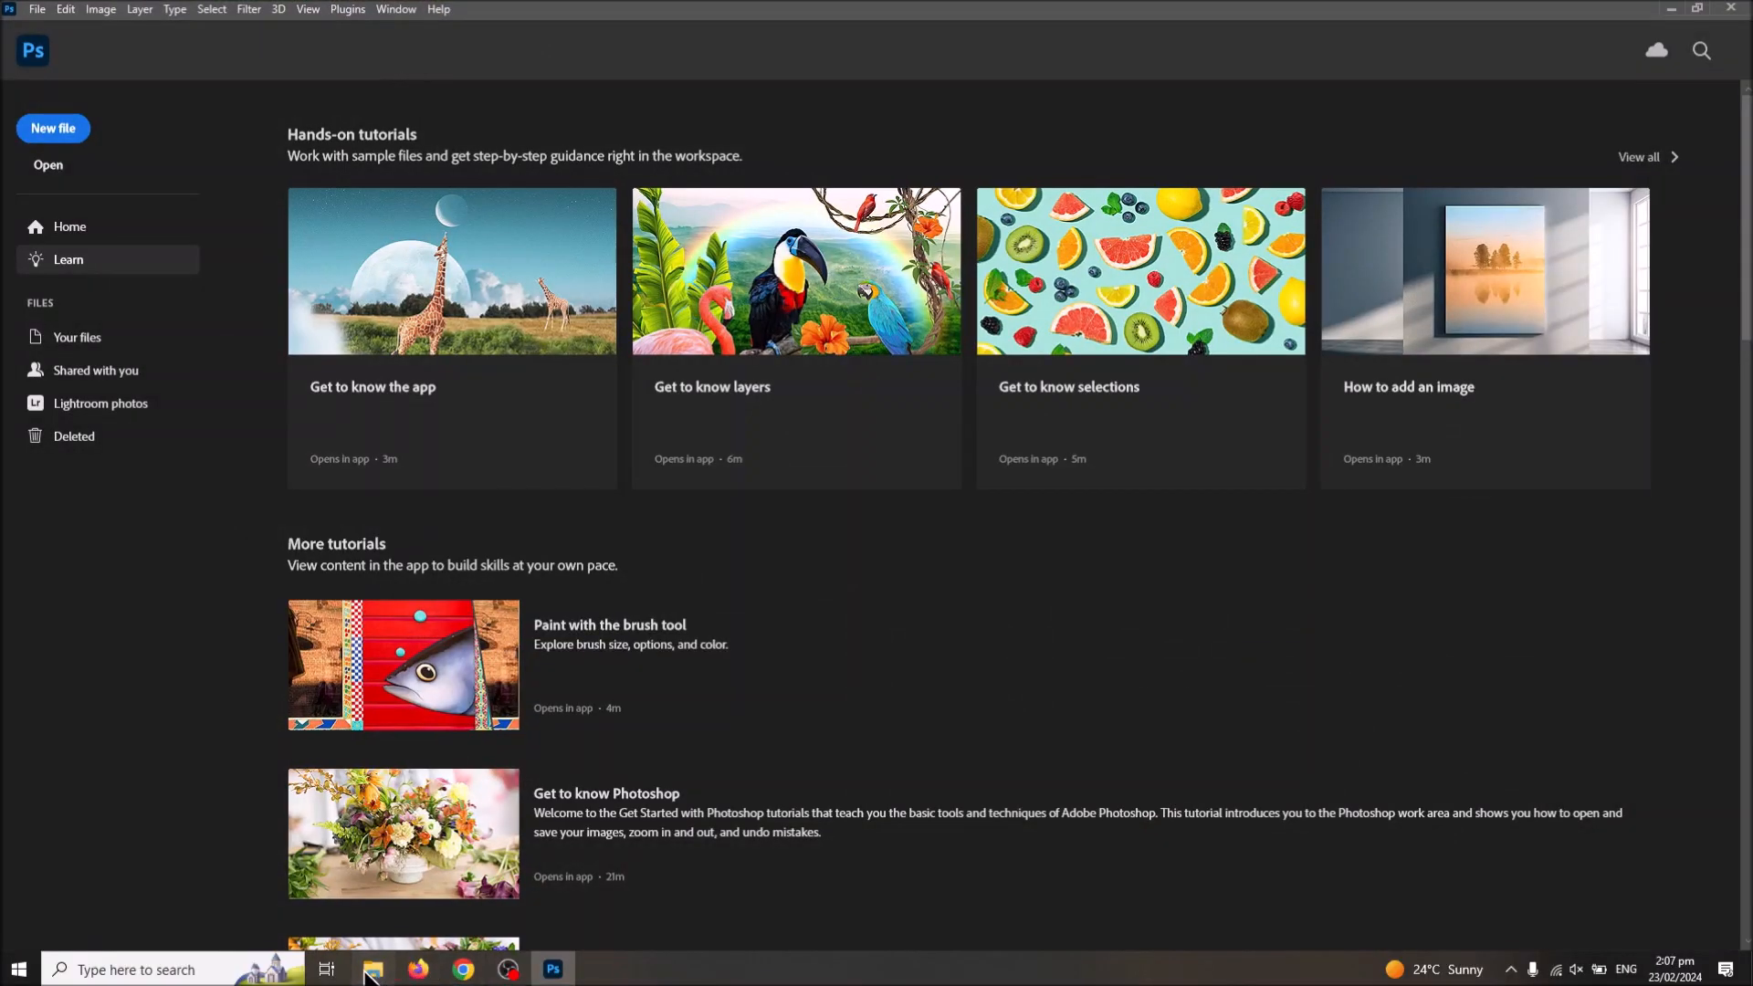
left_click(373, 969)
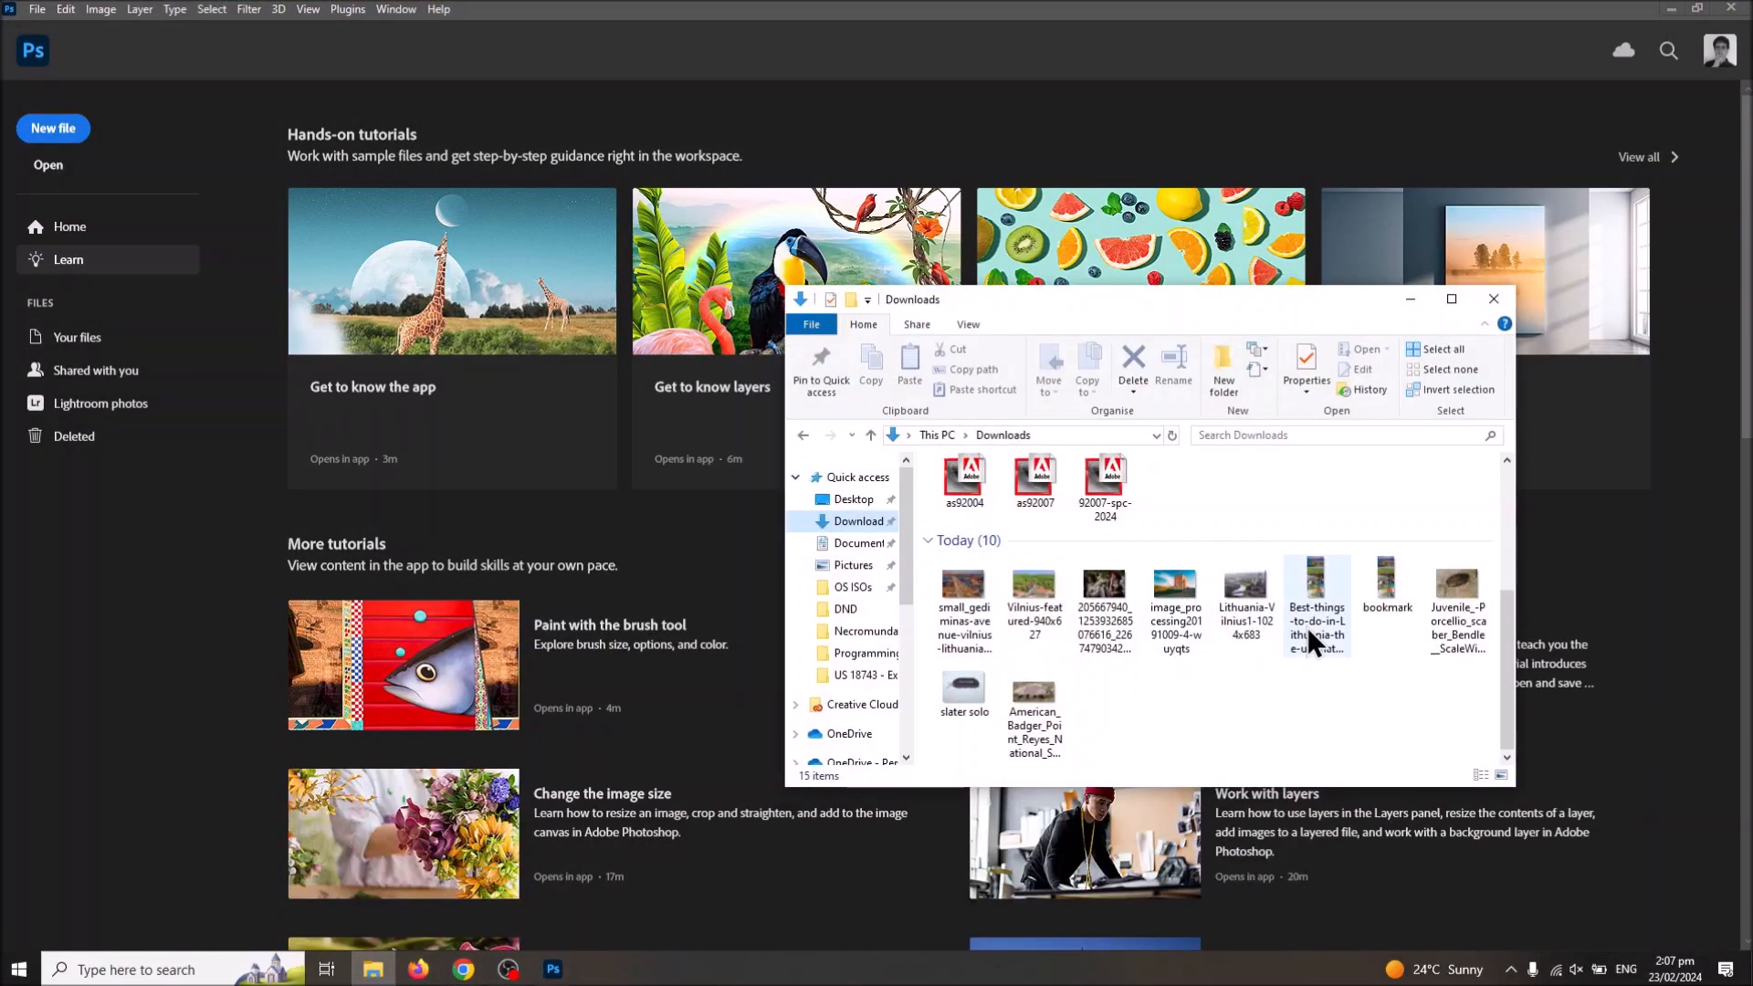
double_click(1013, 712)
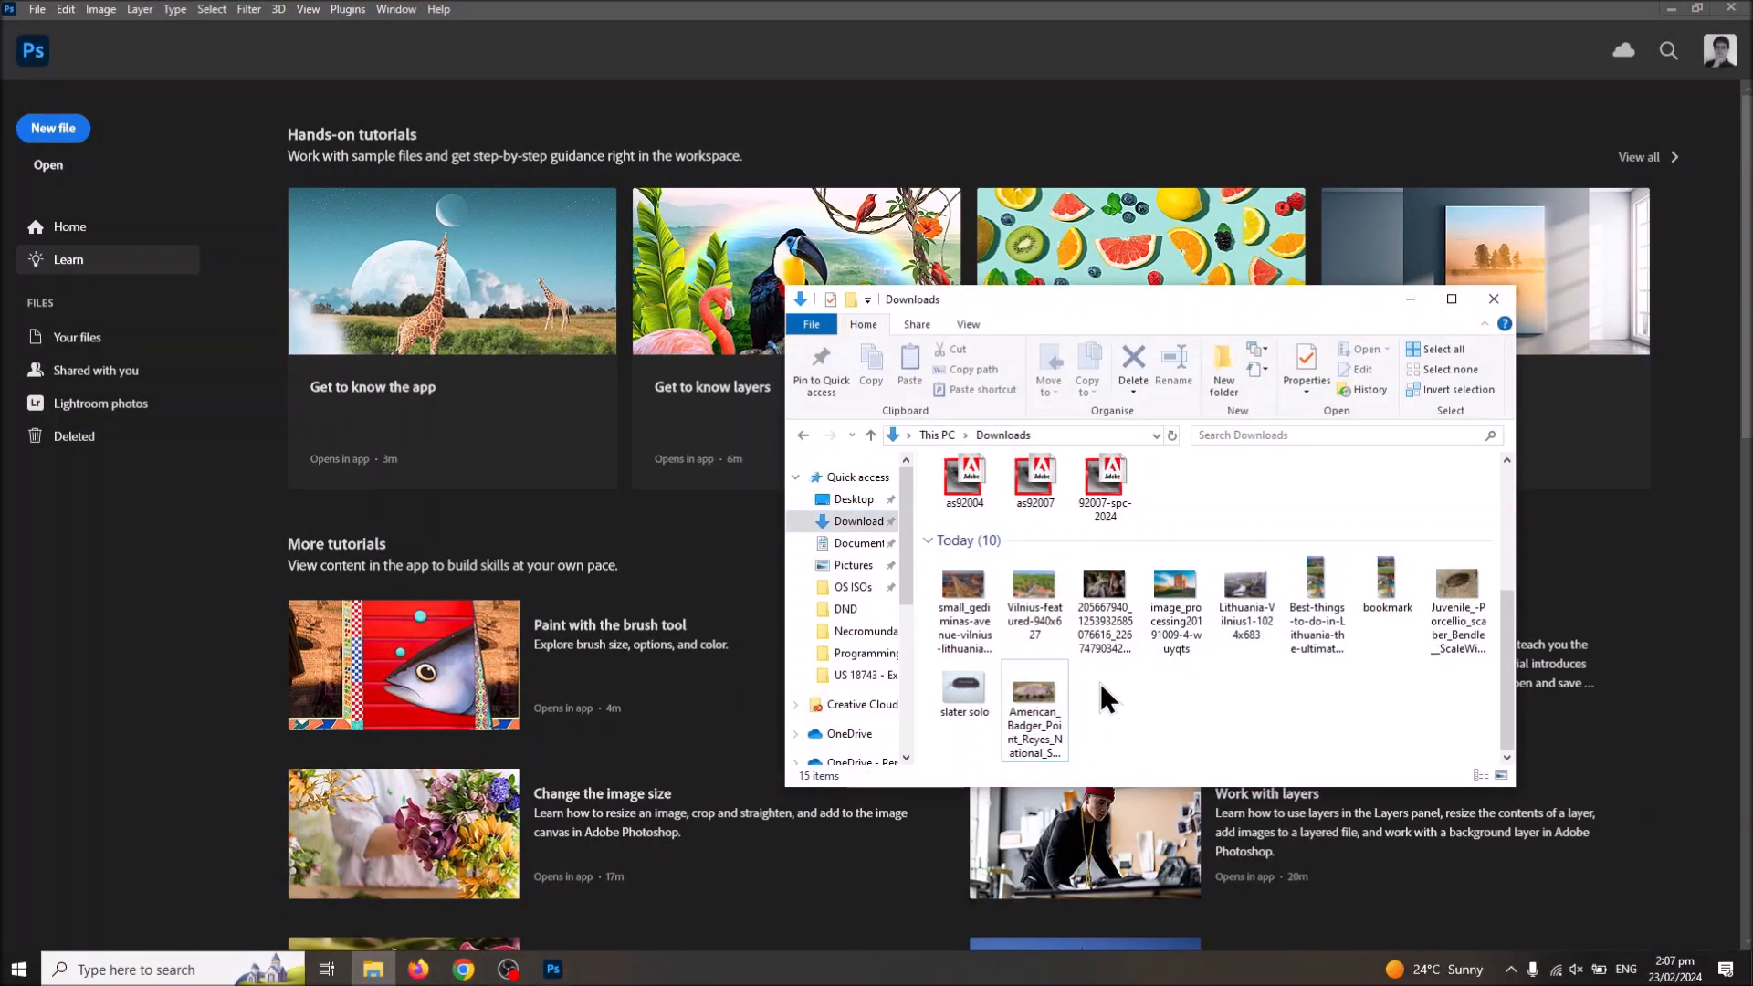
left_click_drag(1041, 696, 725, 643)
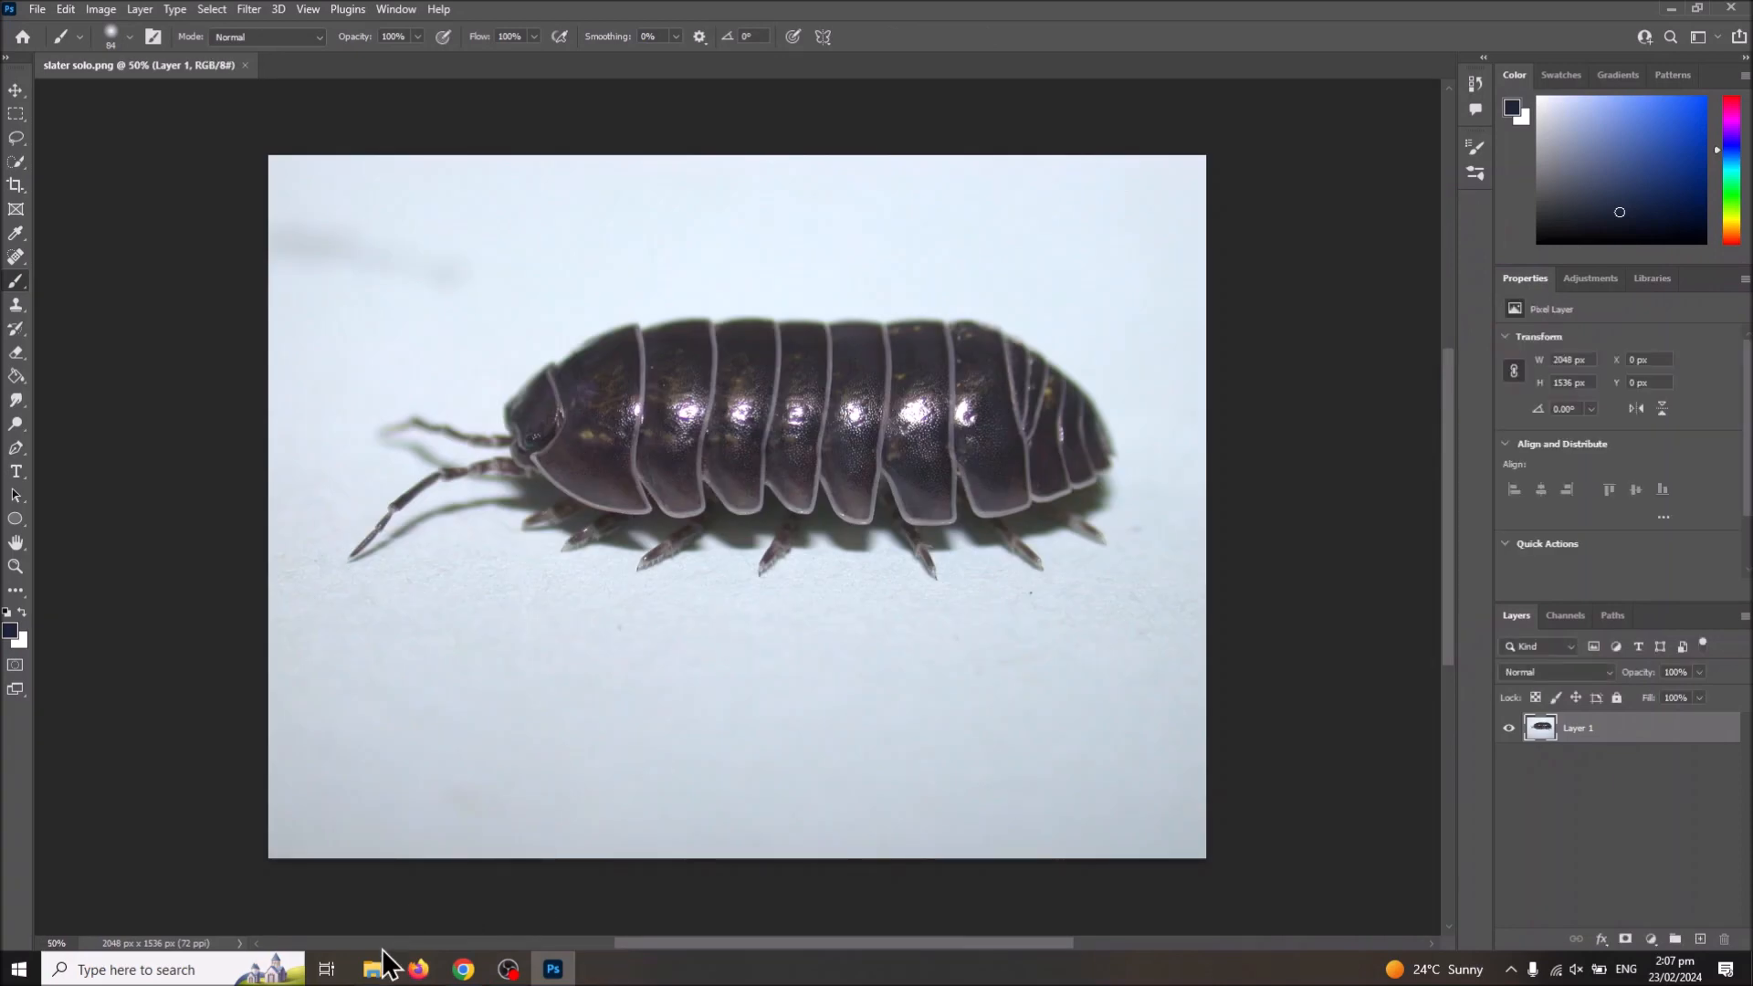
Step: Place the American Badger image from Downloads into the slater document and flip it horizontally
left_click(374, 968)
left_click(1049, 710)
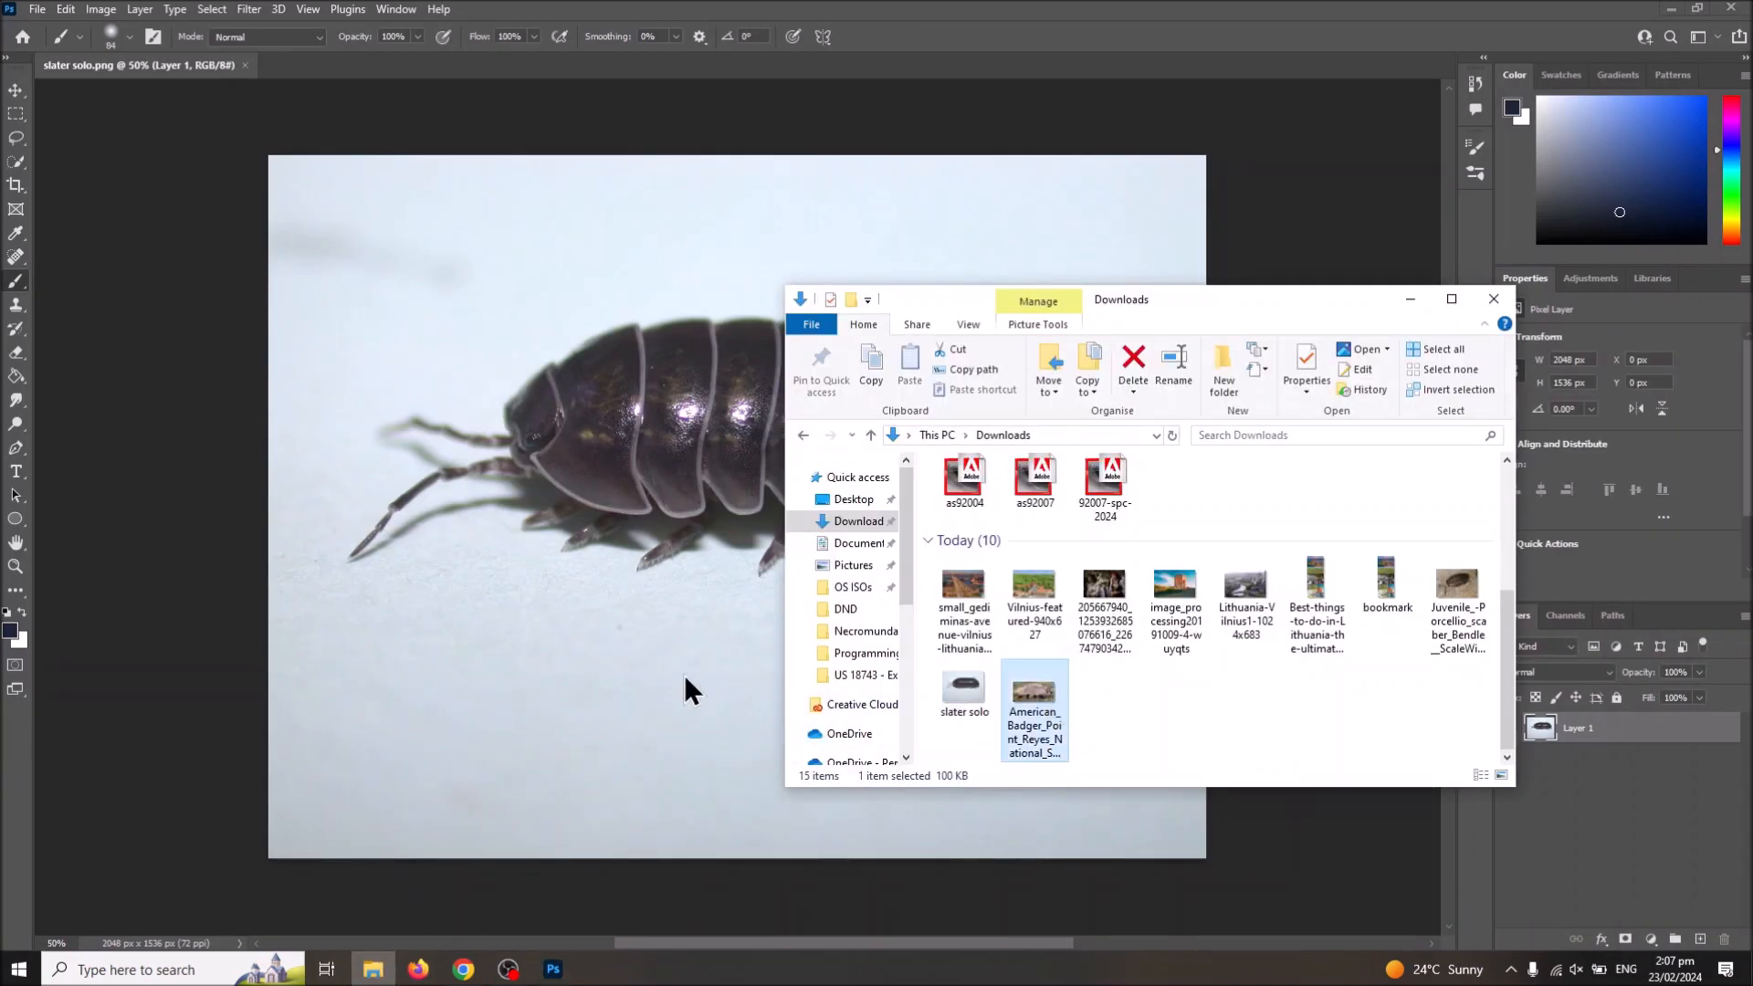
left_click(640, 678)
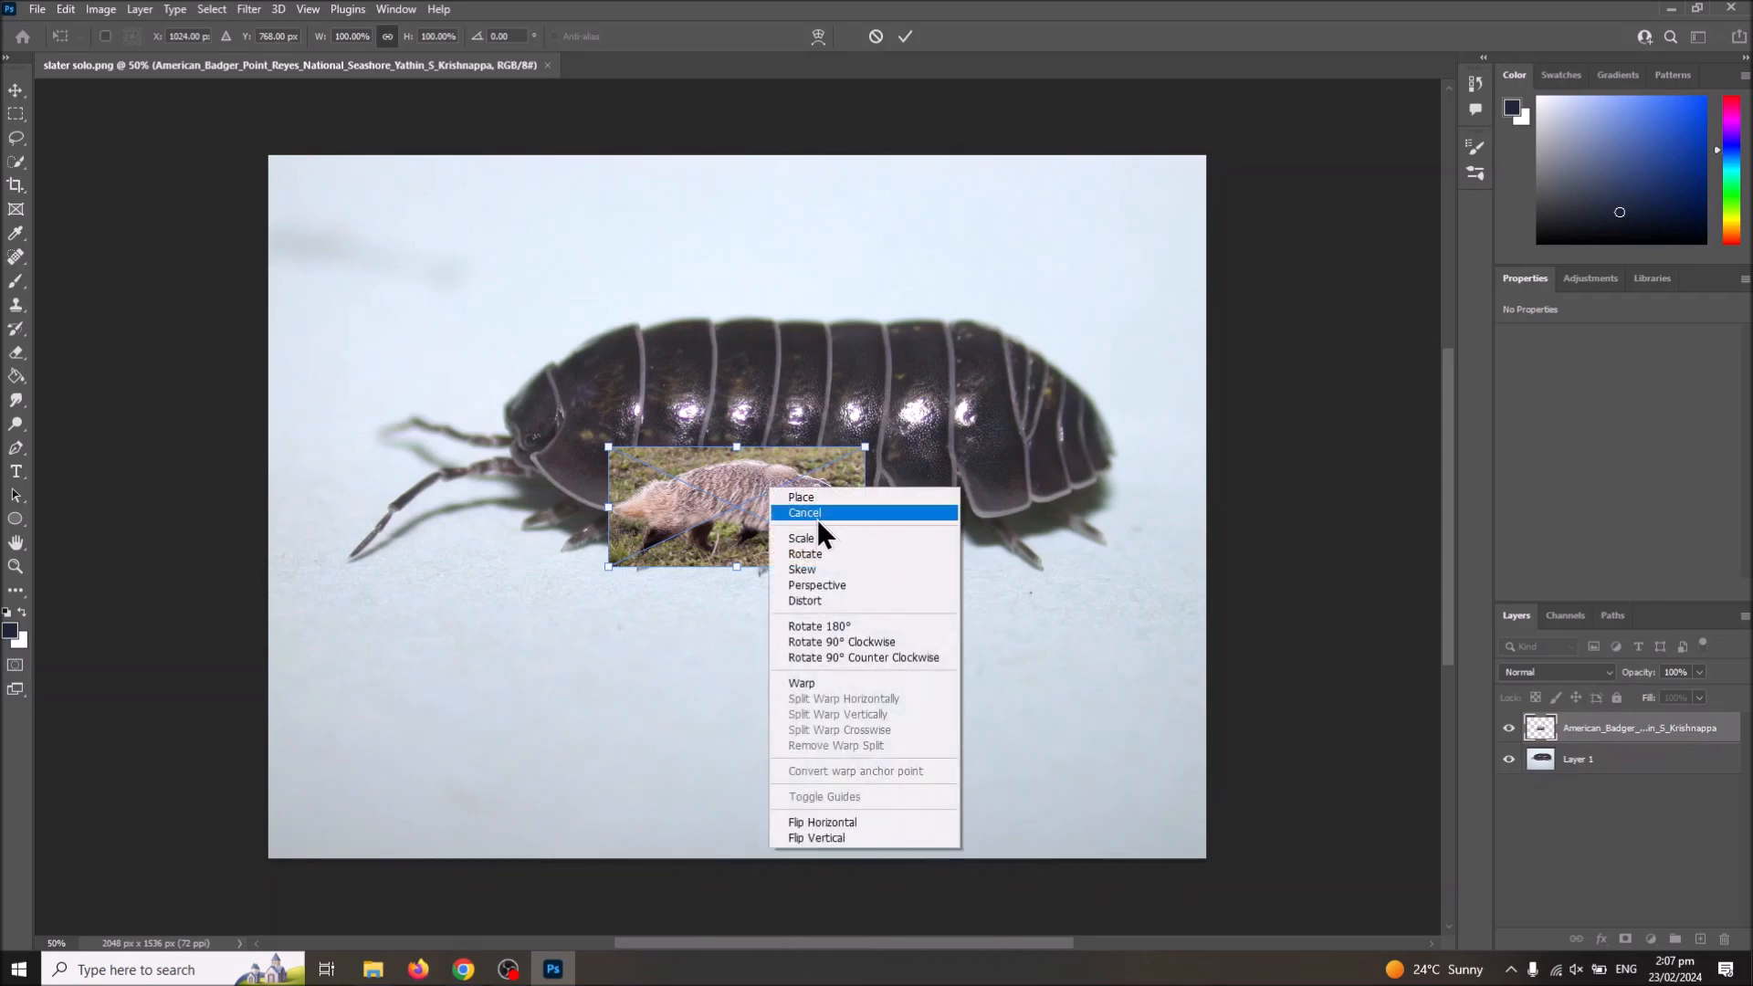
left_click(867, 816)
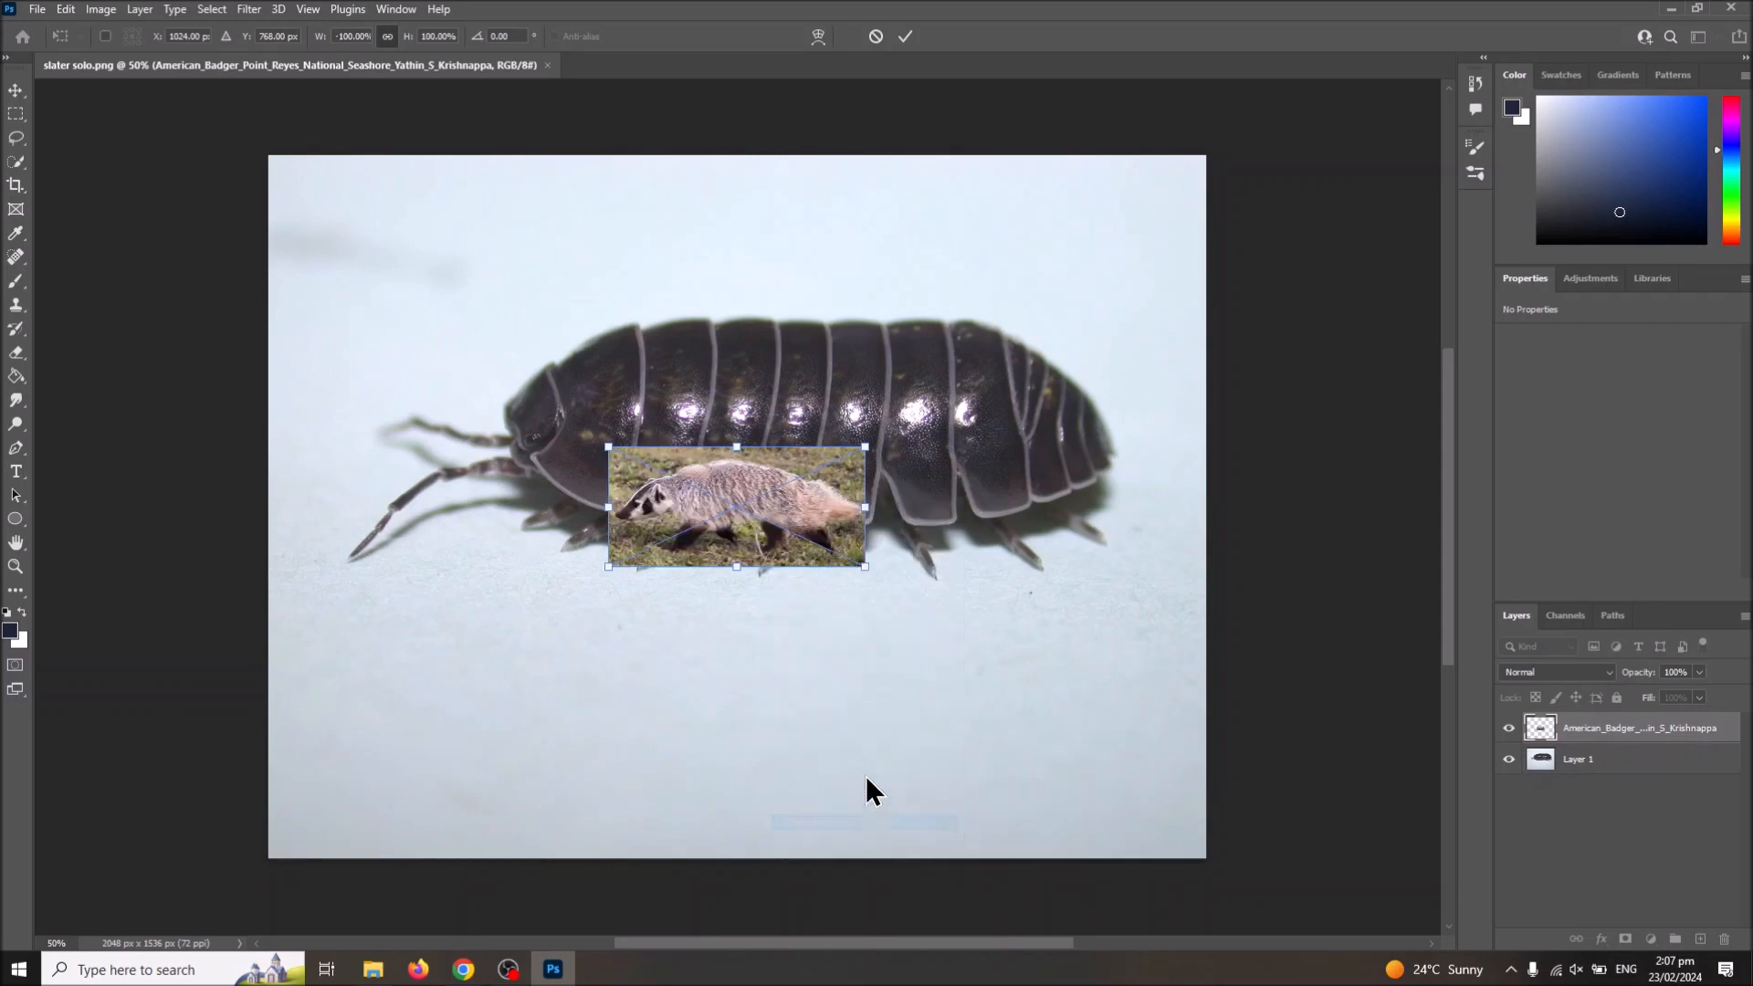
Step: Enlarge the placed badger to about 392% and move it over the slater's body
left_click_drag(610, 567, 306, 708)
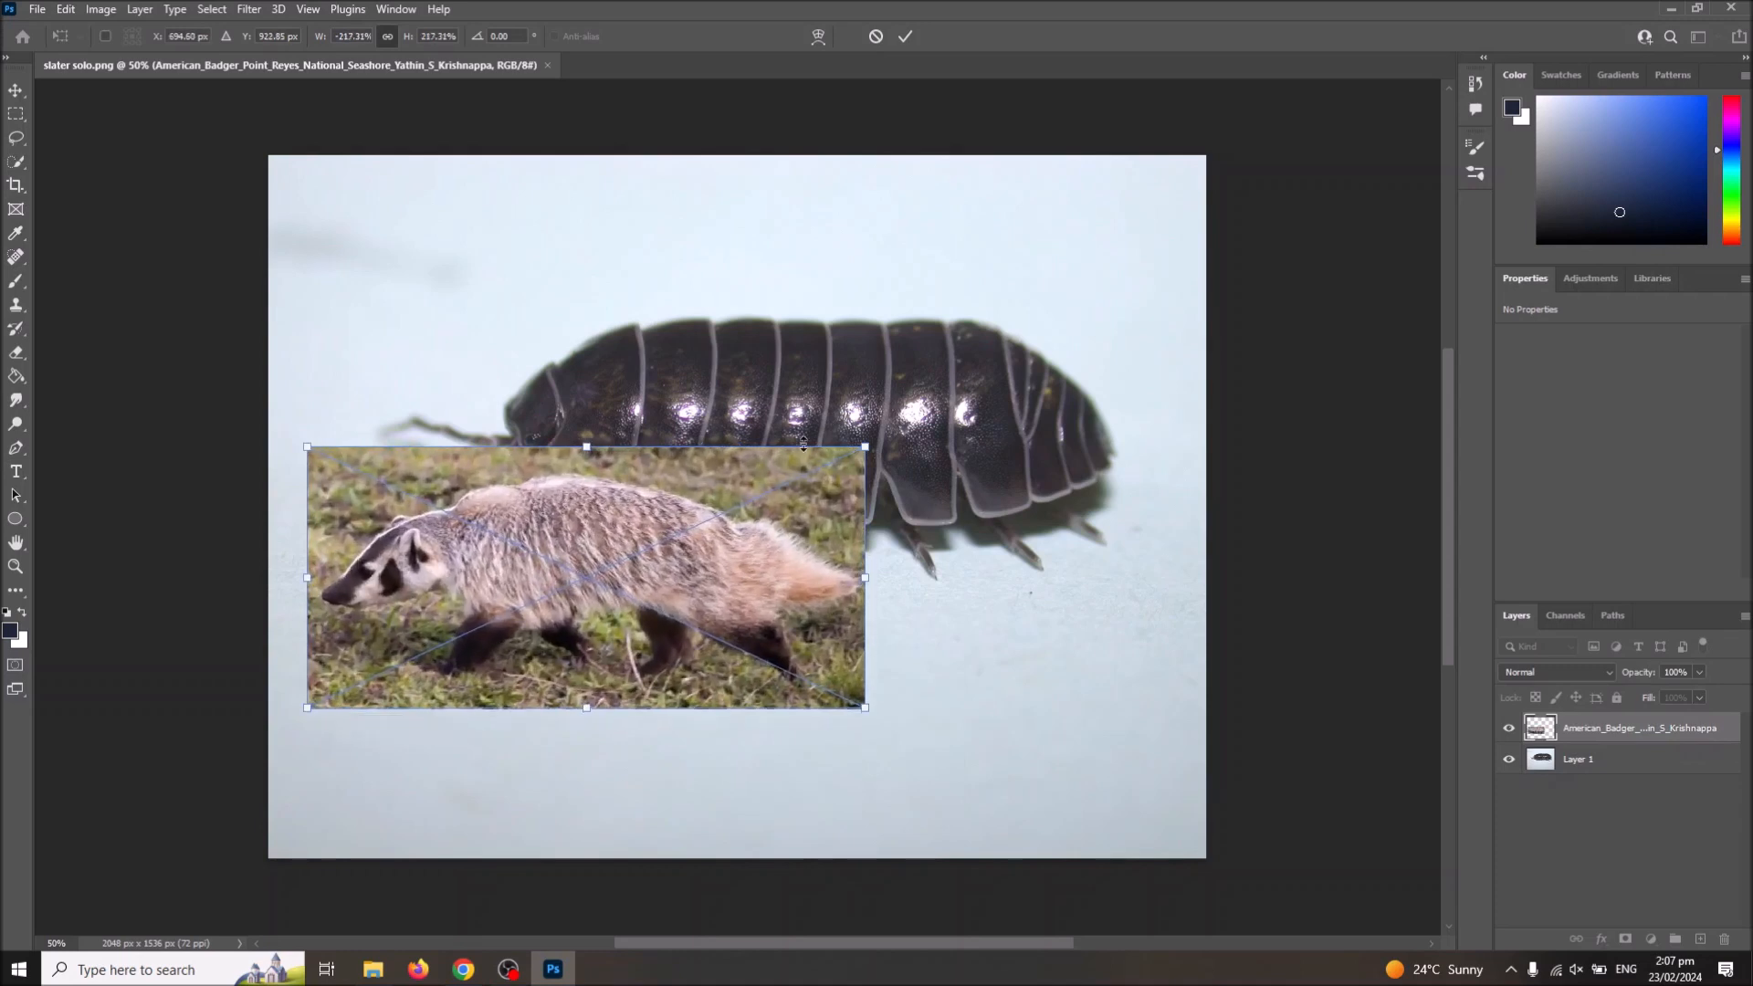
left_click_drag(861, 448, 1313, 235)
left_click_drag(765, 427, 683, 416)
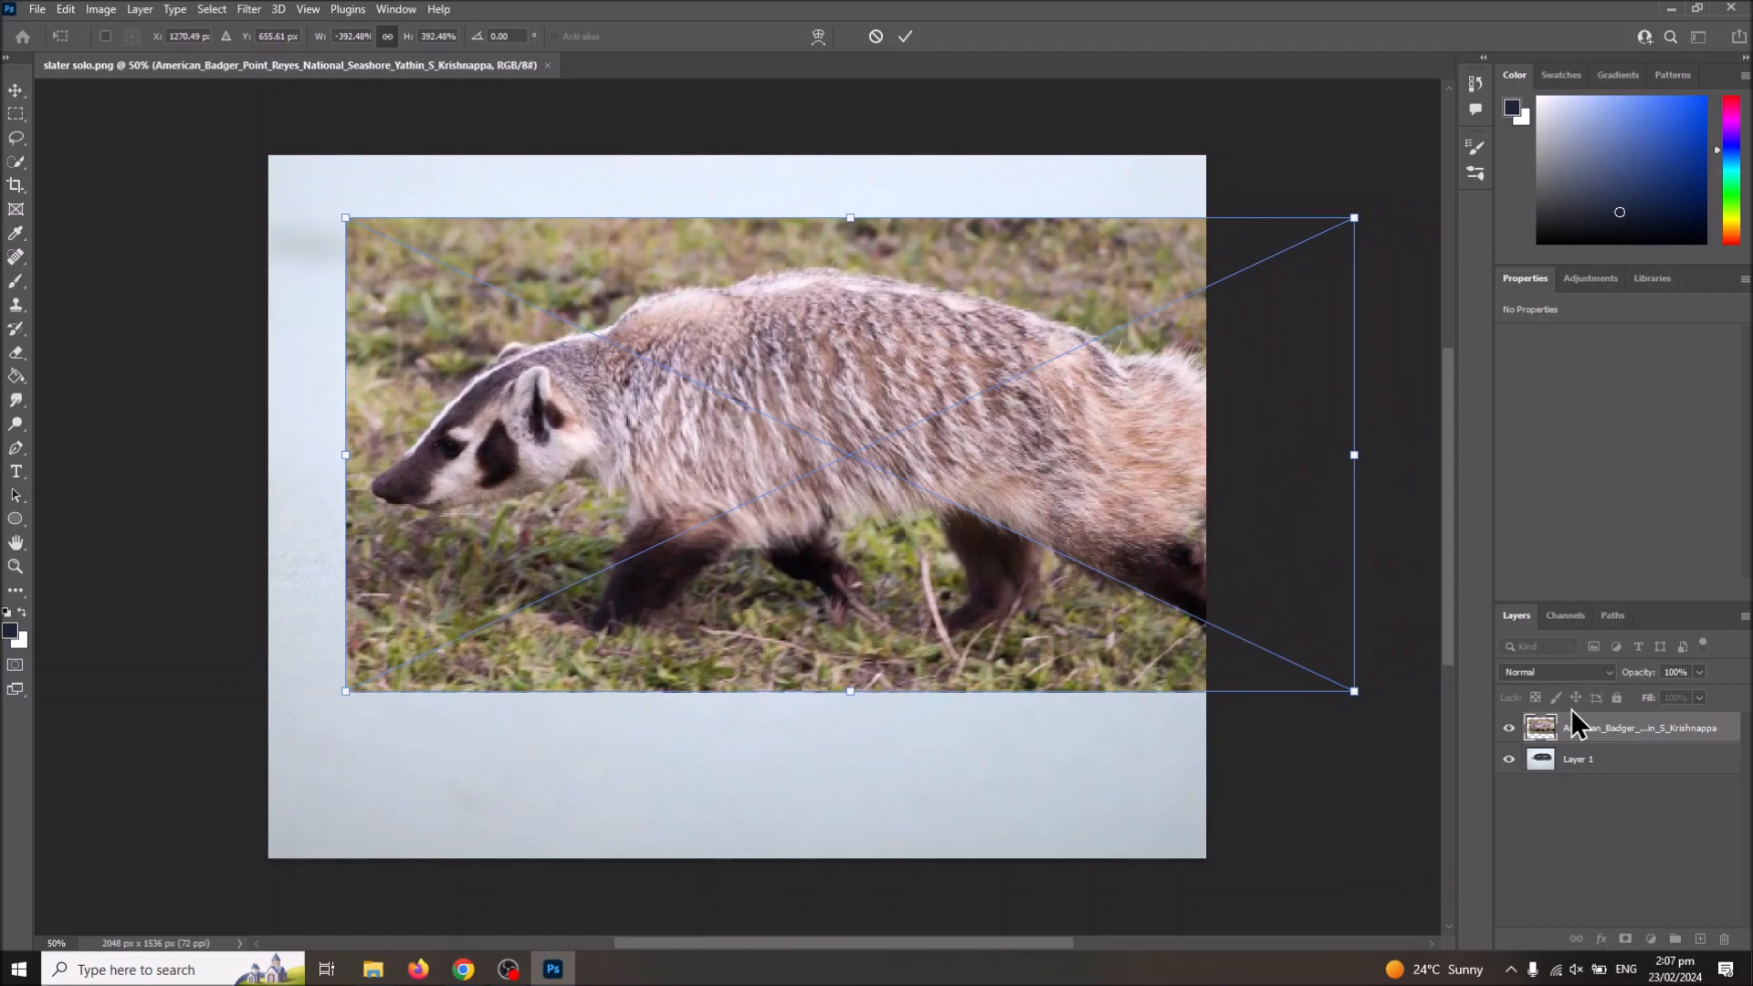
Step: Align the badger over the slater at 47% opacity, commit the placement and restore the layer's opacity to 100%
left_click(1700, 671)
left_click_drag(1700, 692, 1638, 702)
left_click_drag(968, 539, 934, 549)
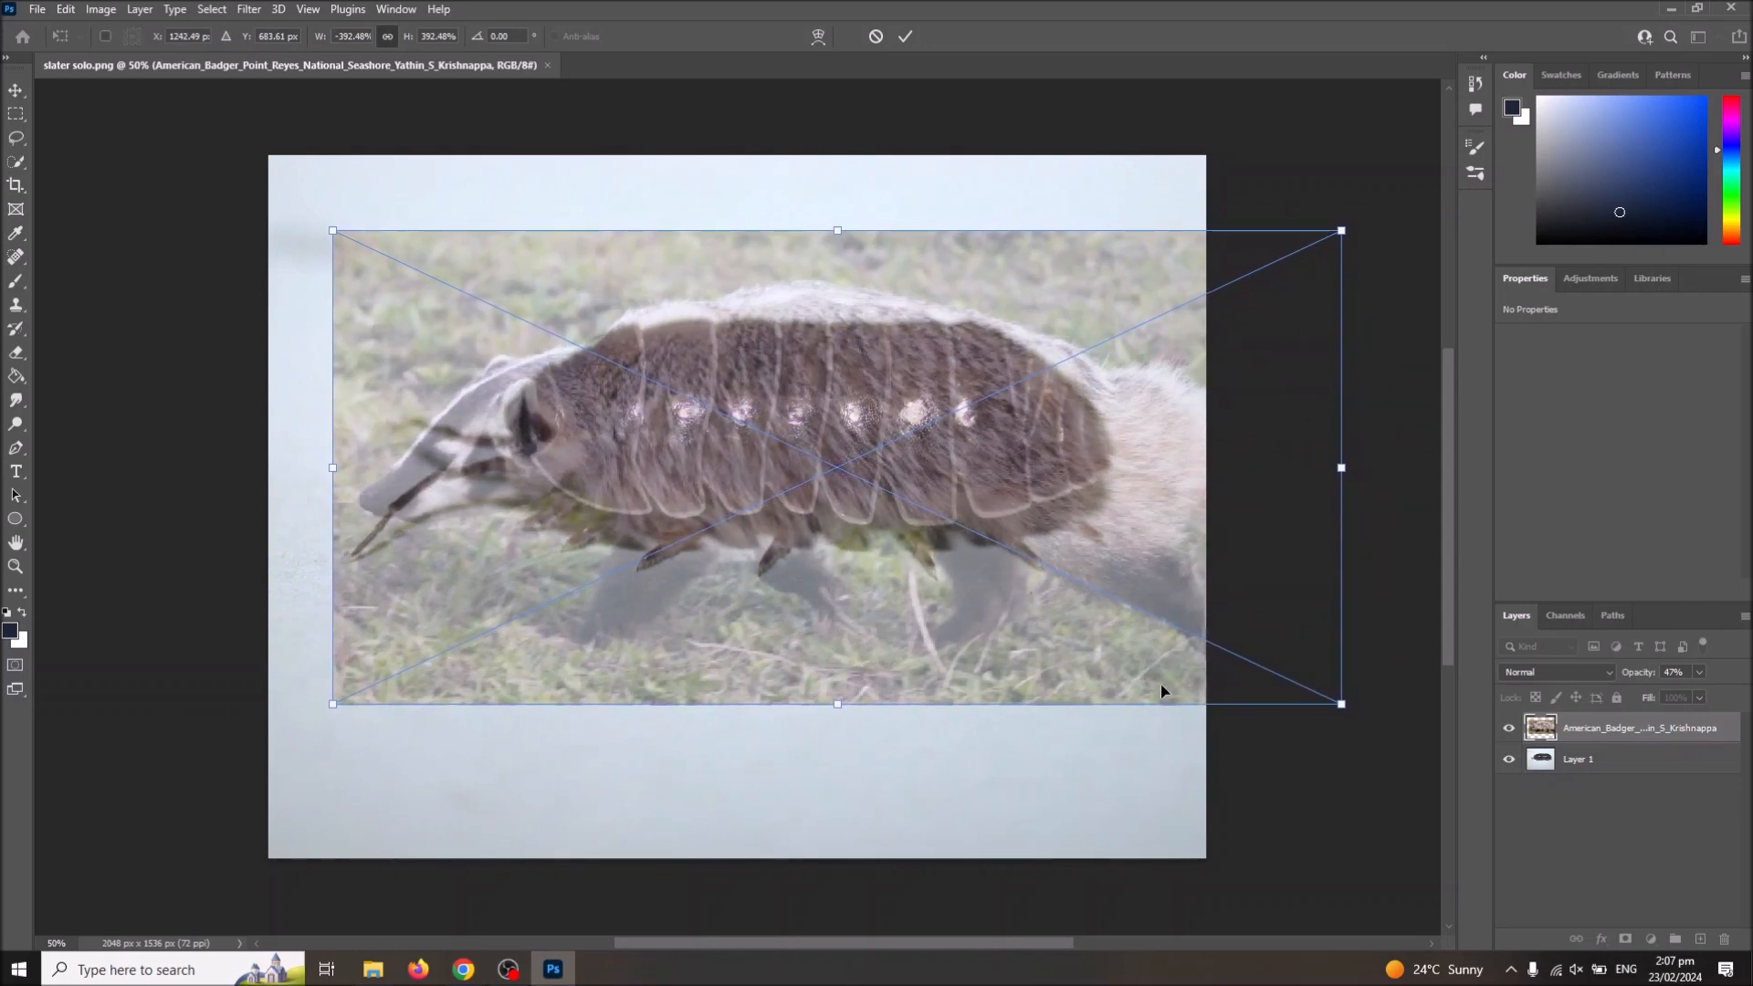
key("Return")
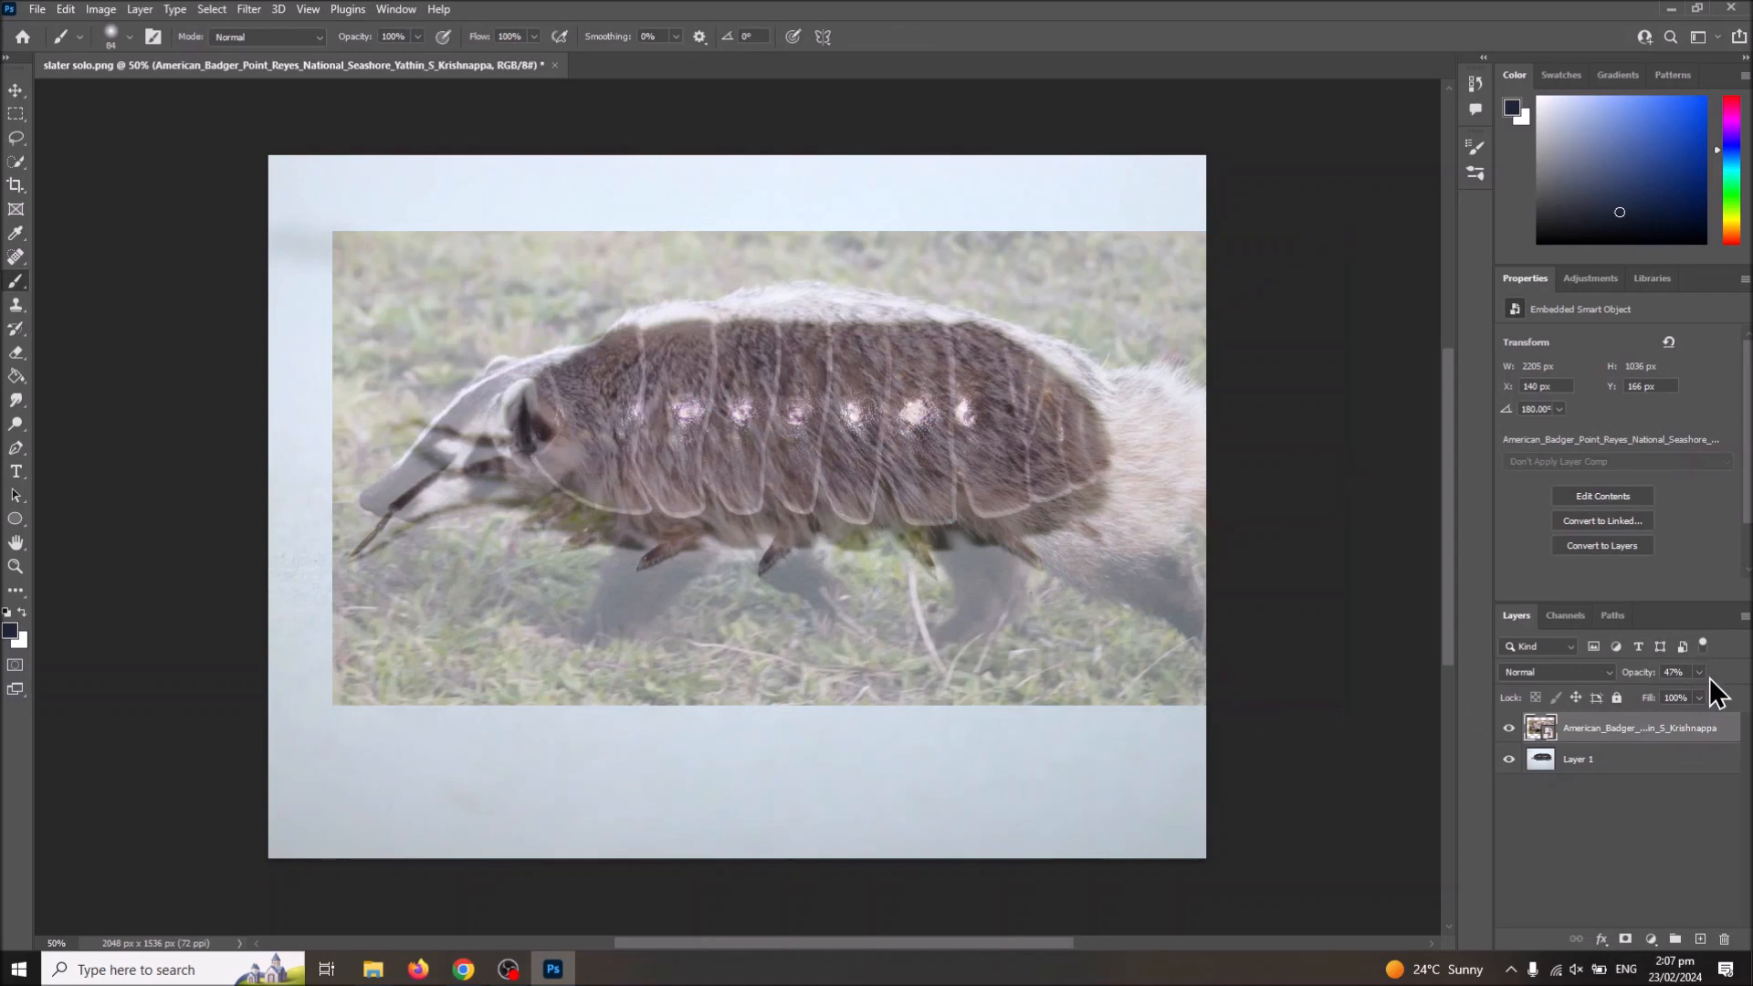
left_click_drag(1694, 696, 1744, 694)
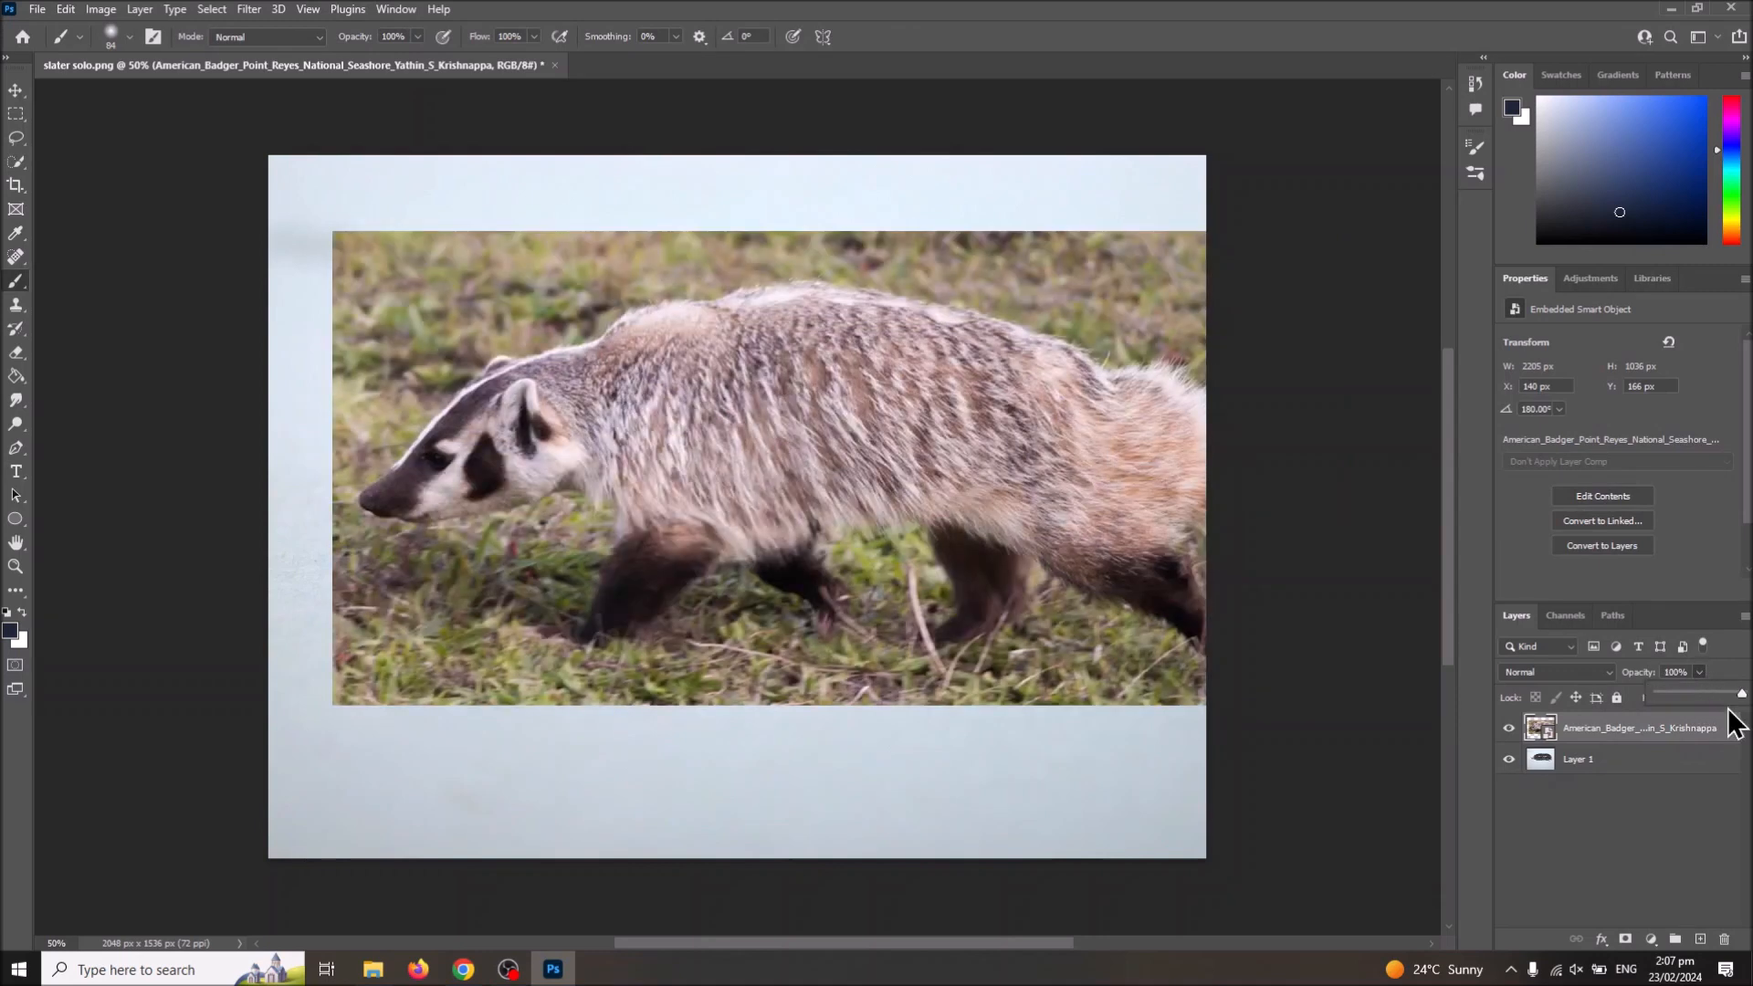
Step: Add a layer mask to the badger layer and set the foreground colour to black (000000)
left_click(1596, 763)
left_click(1591, 730)
left_click(1624, 939)
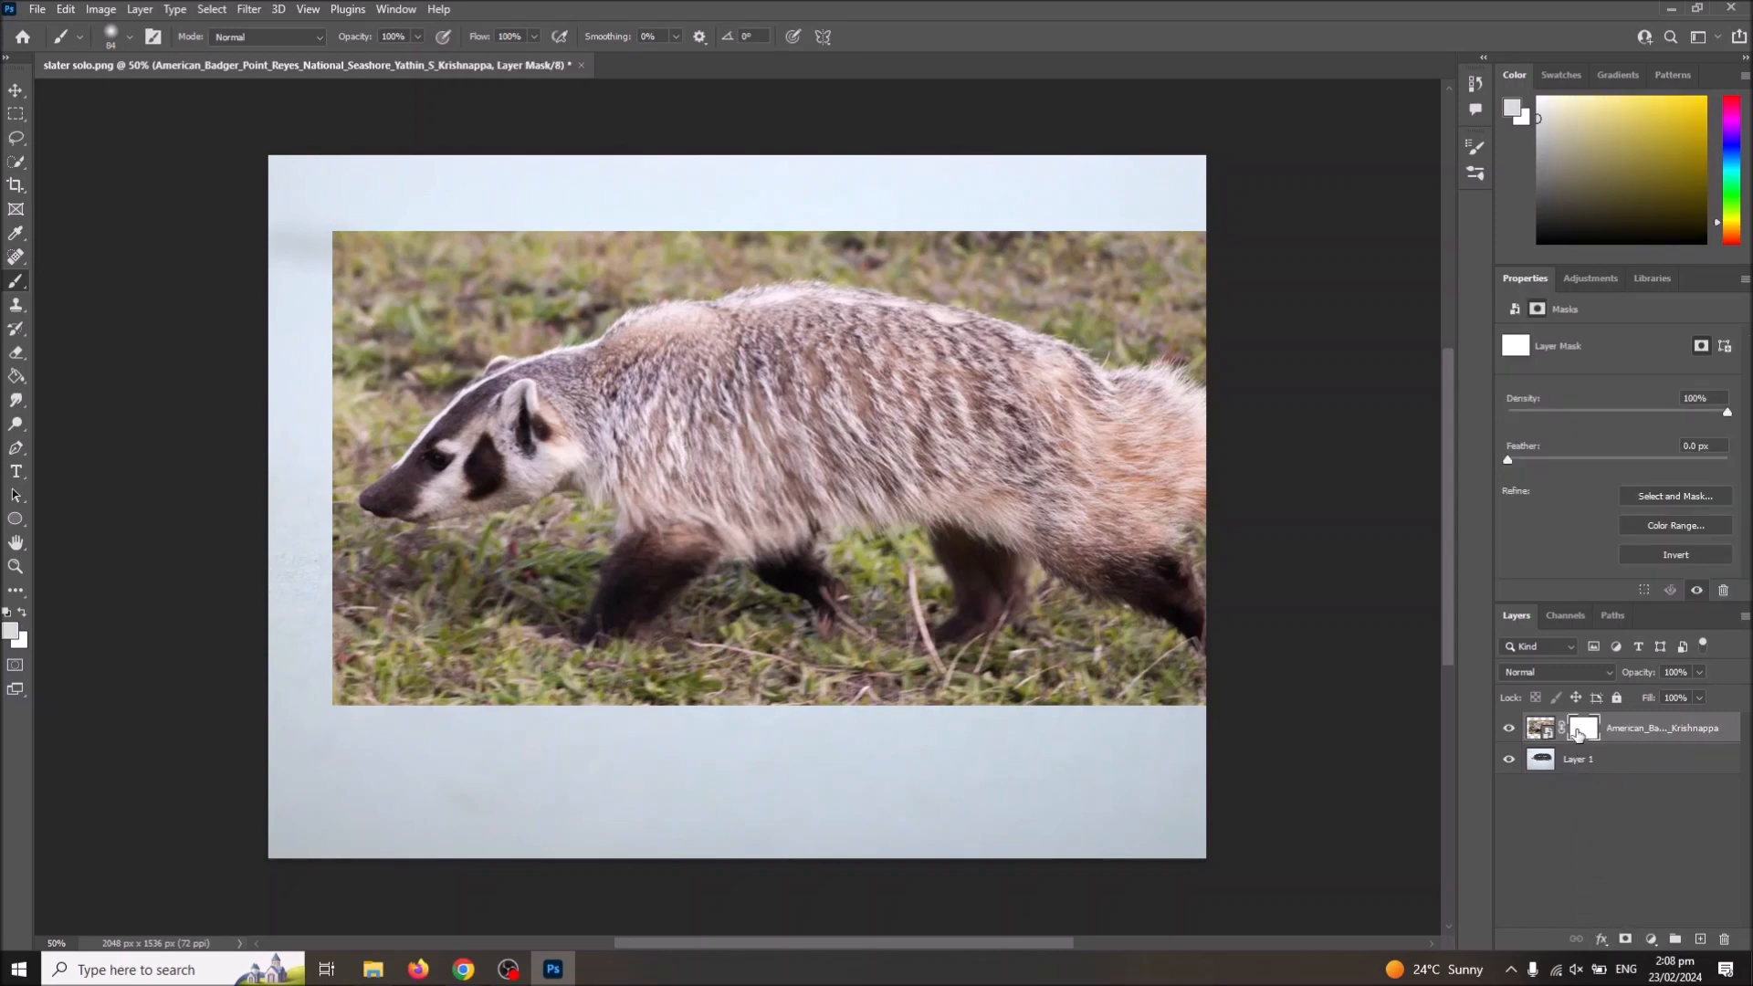
left_click(11, 630)
type("000000")
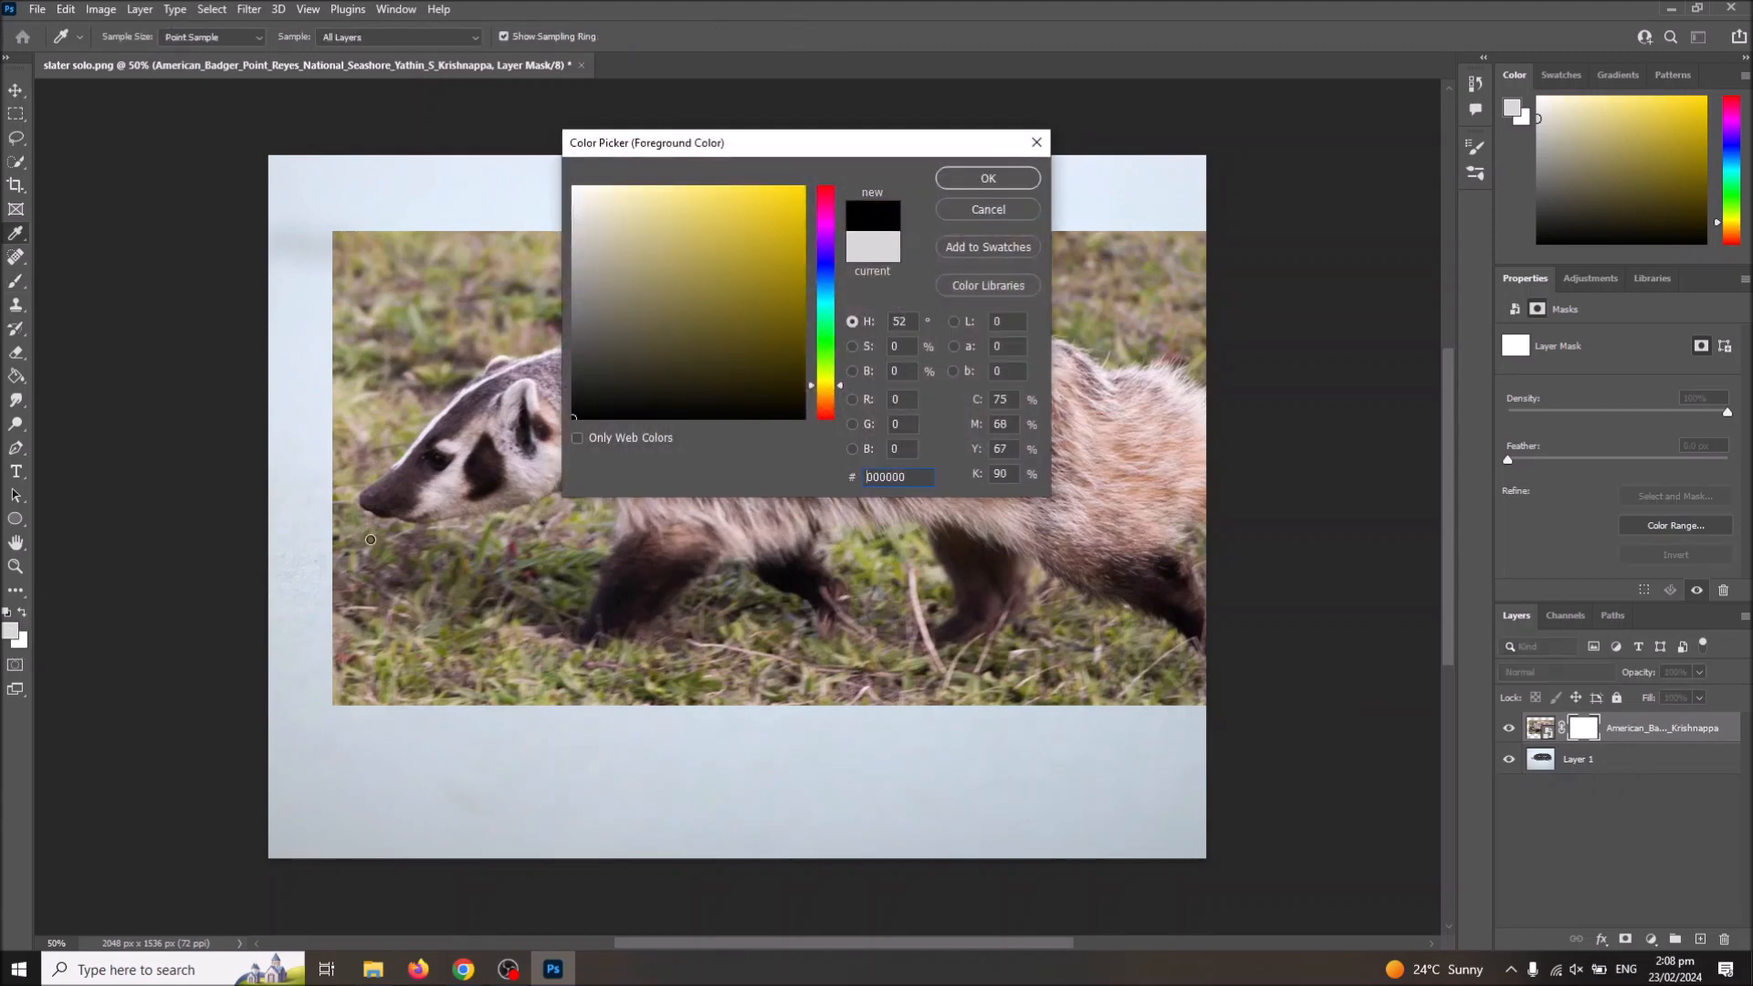
left_click(988, 178)
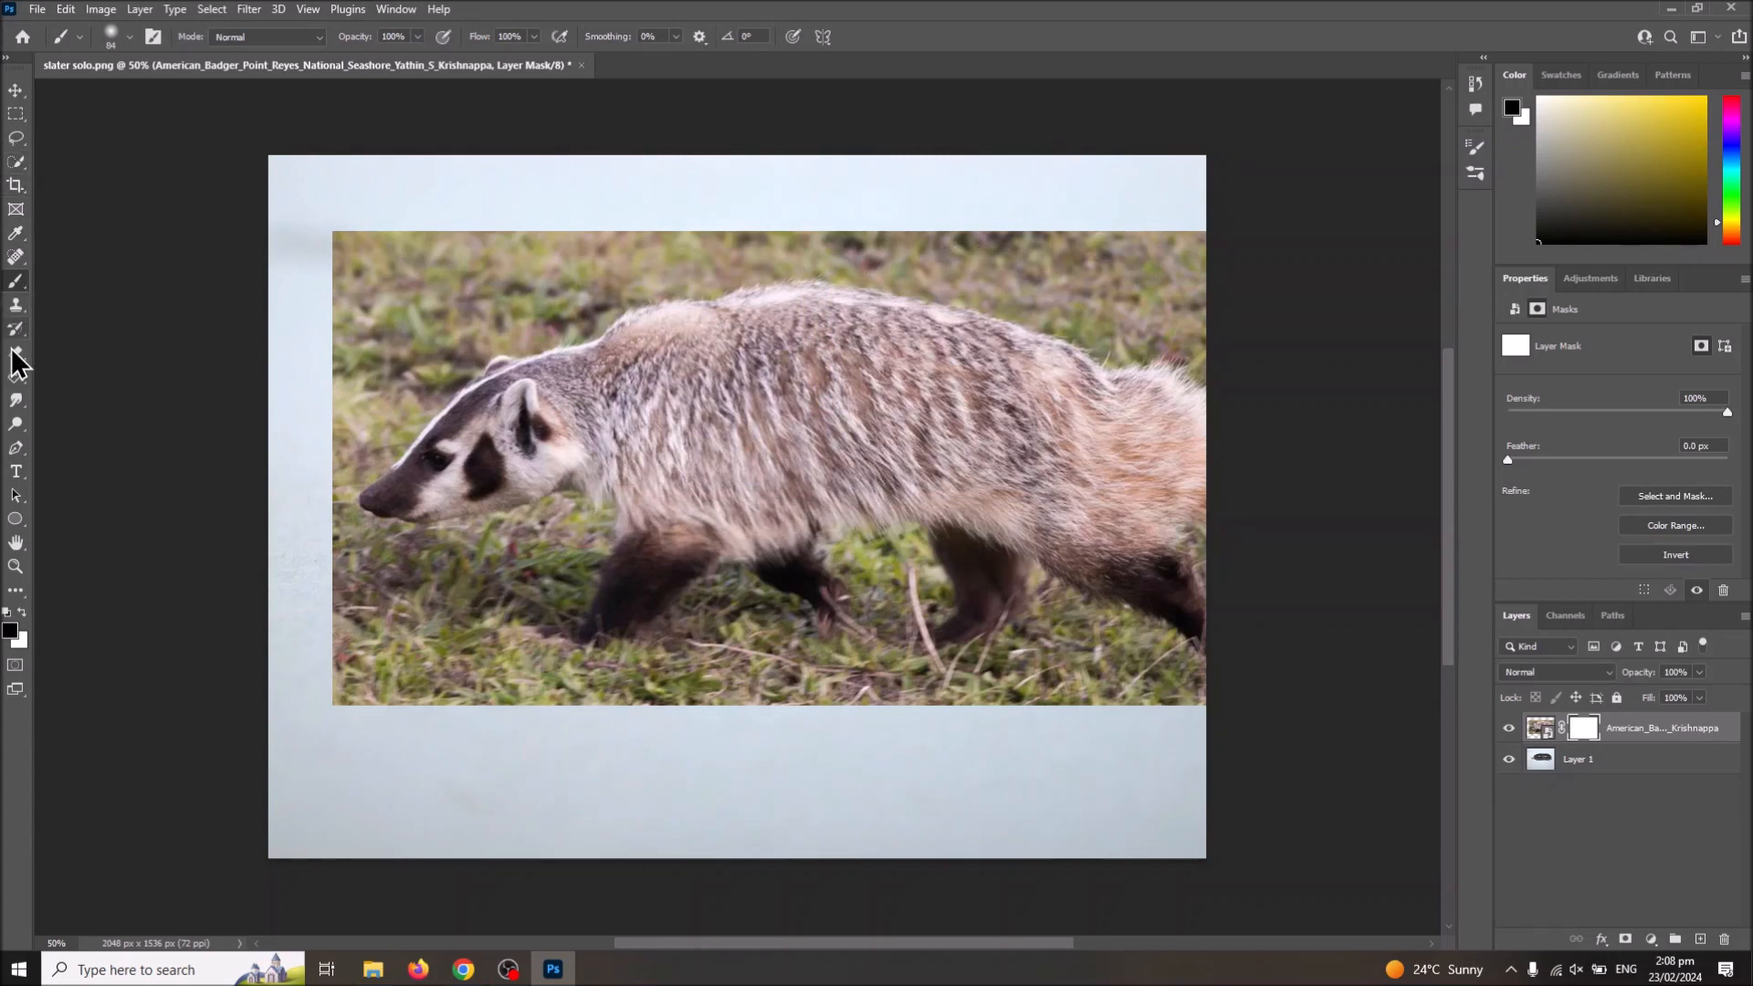
Step: Try brushing out the badger's head on its mask, undo the stroke and delete the badger layer's mask
mouse_move(511, 416)
left_mouse_down()
mouse_move(461, 429)
mouse_move(484, 392)
mouse_move(416, 456)
mouse_move(417, 441)
mouse_move(356, 547)
mouse_move(438, 511)
mouse_move(525, 402)
mouse_move(500, 472)
mouse_move(562, 474)
mouse_move(571, 411)
mouse_move(548, 352)
mouse_move(557, 397)
left_mouse_up()
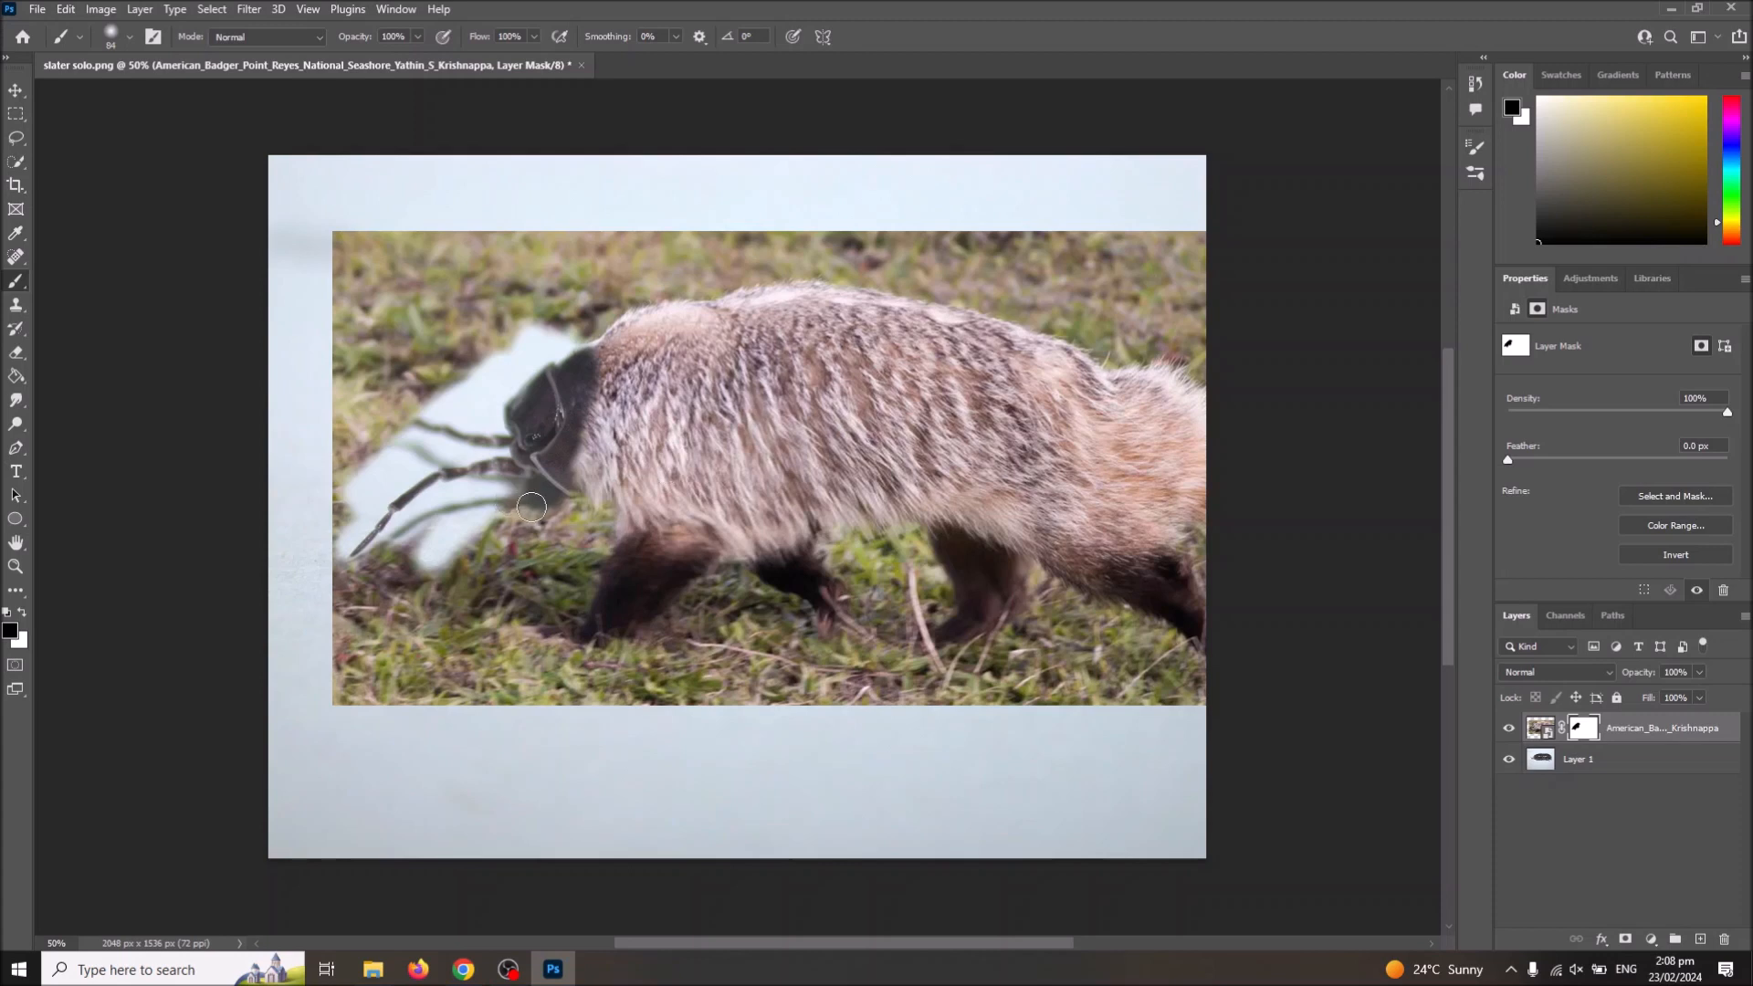
key("ctrl+z")
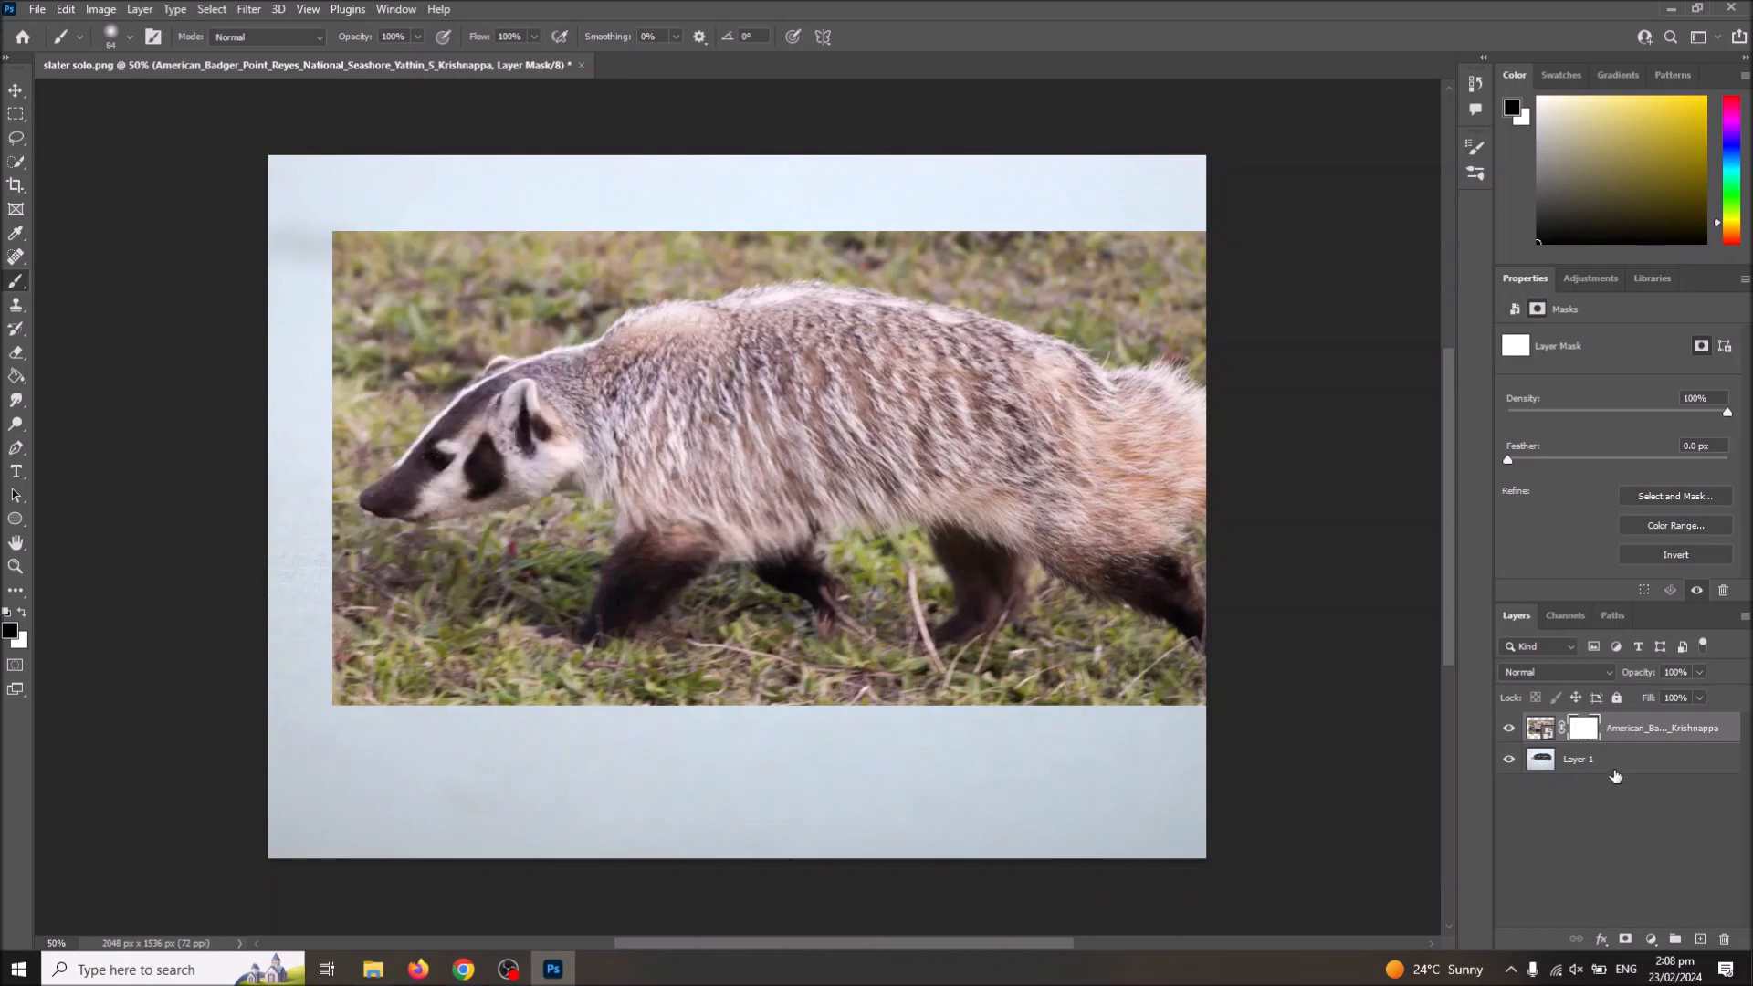
right_click(1593, 734)
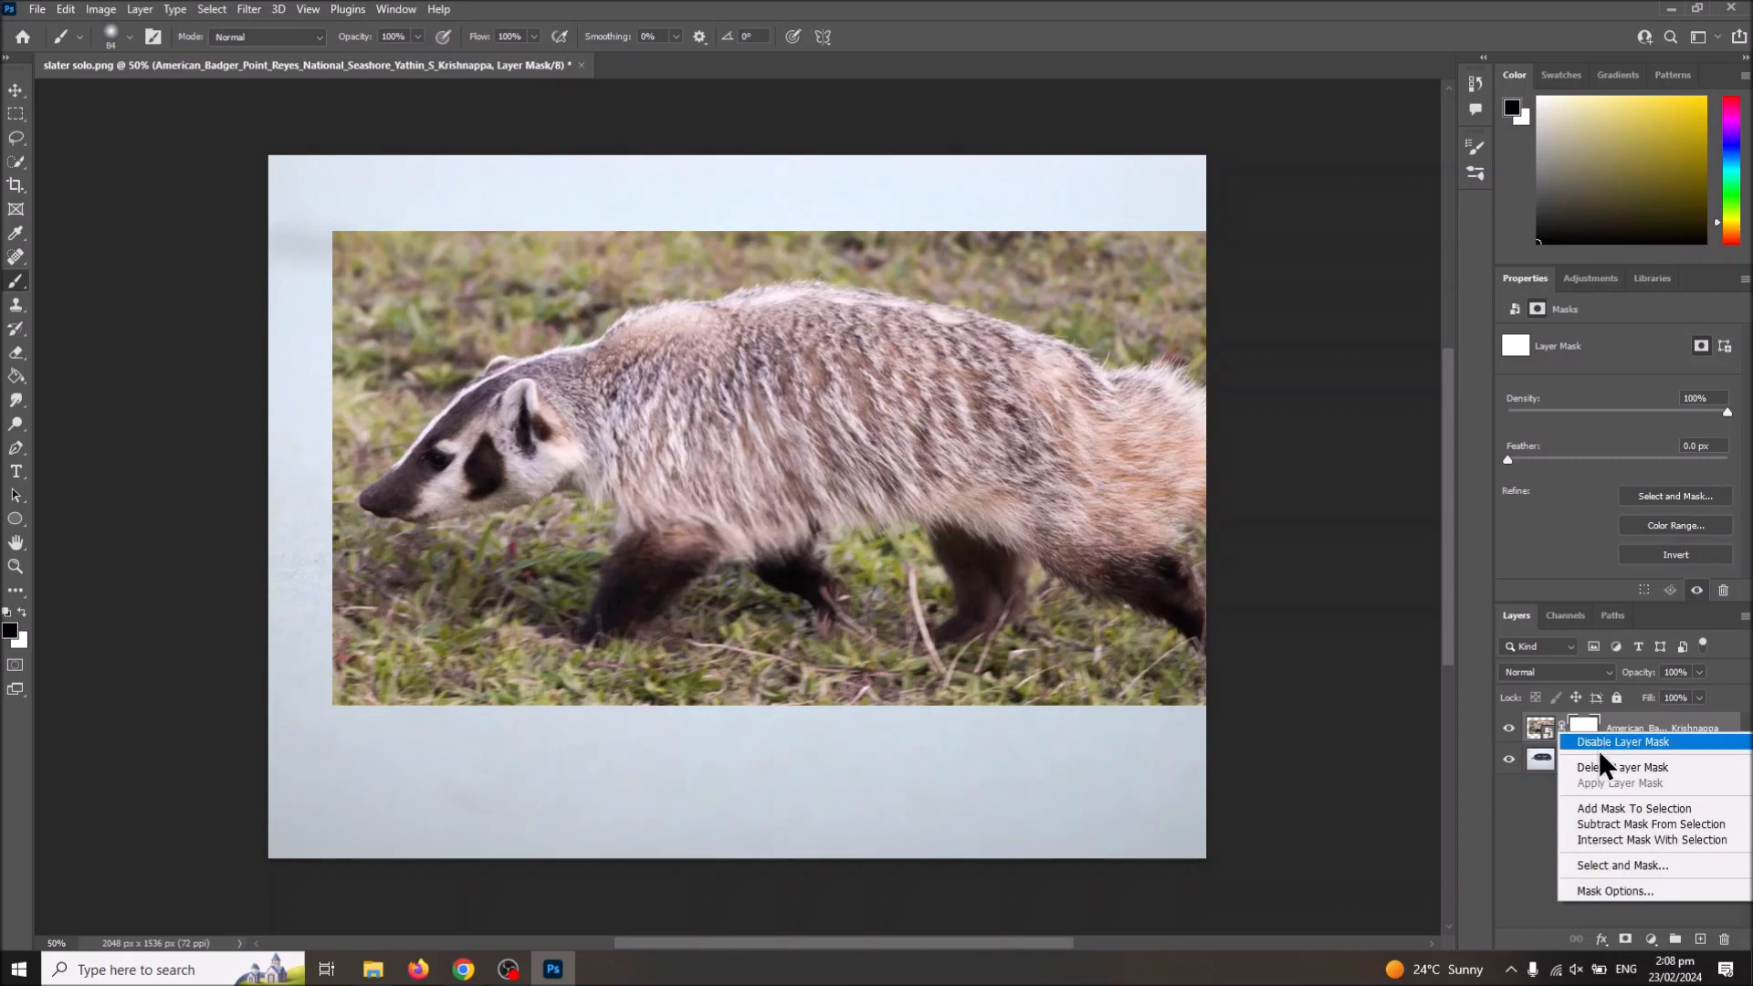
left_click(1609, 772)
Step: Move the slater layer above the badger layer and add a layer mask to the slater layer
left_click_drag(1562, 760, 1552, 730)
right_click(1549, 727)
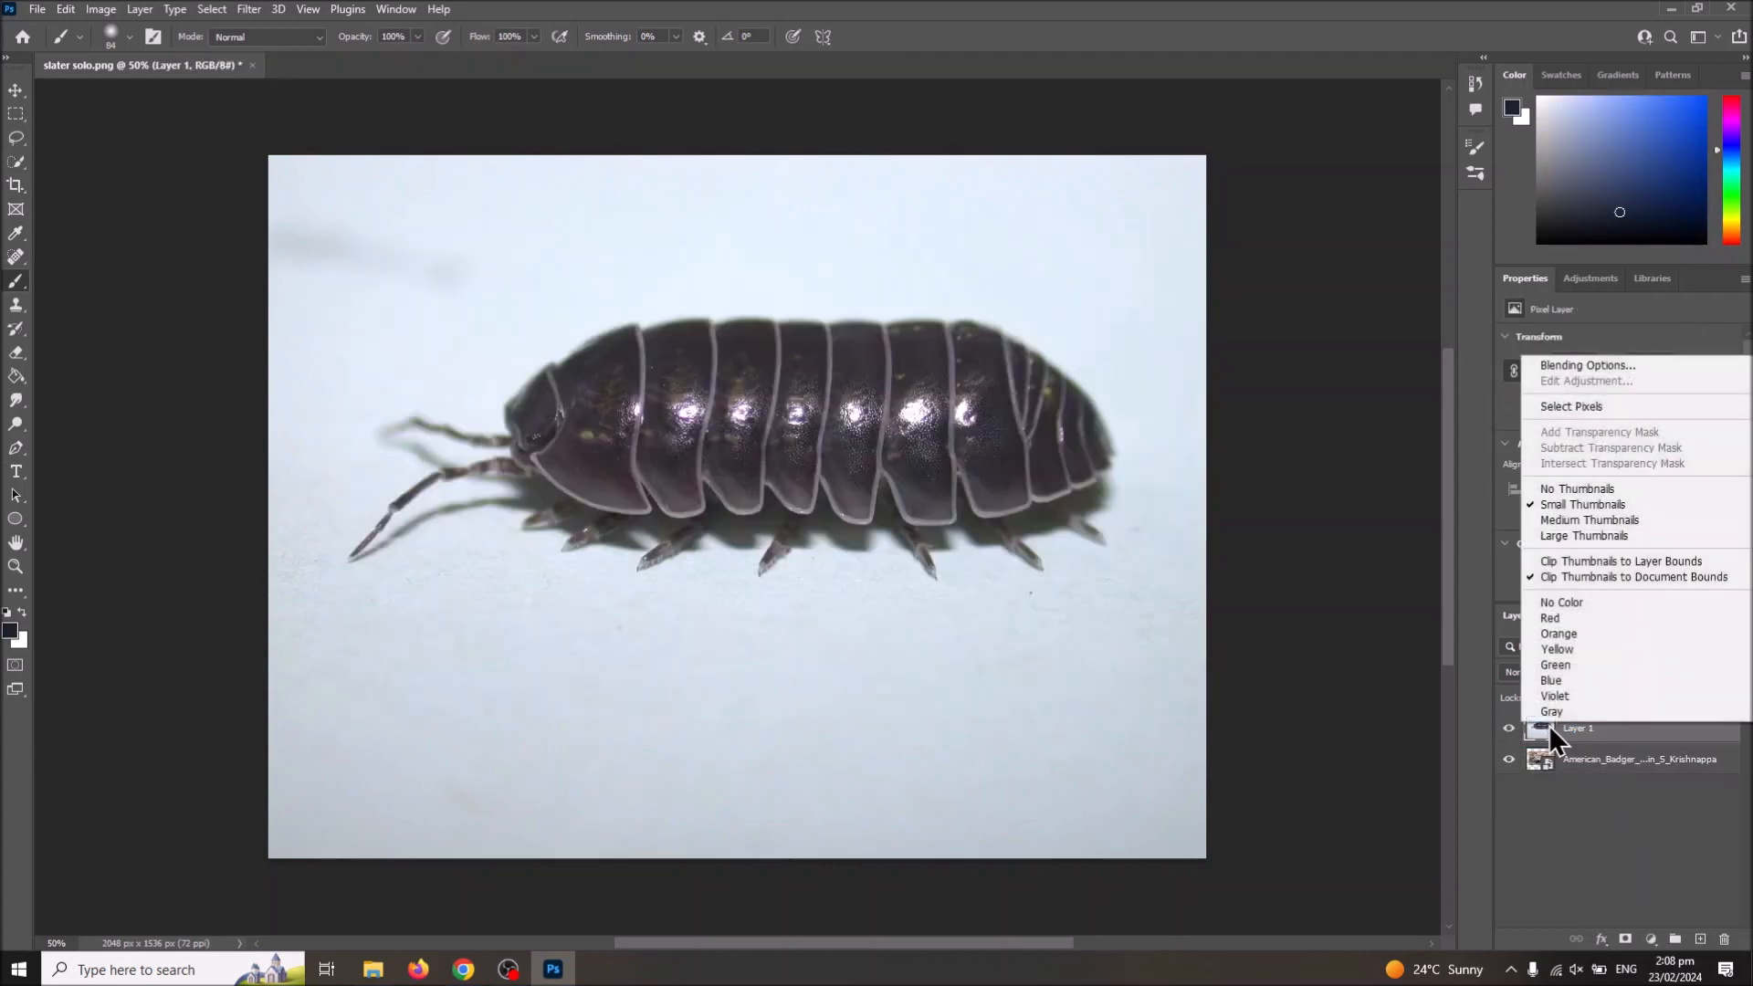
left_click(1624, 938)
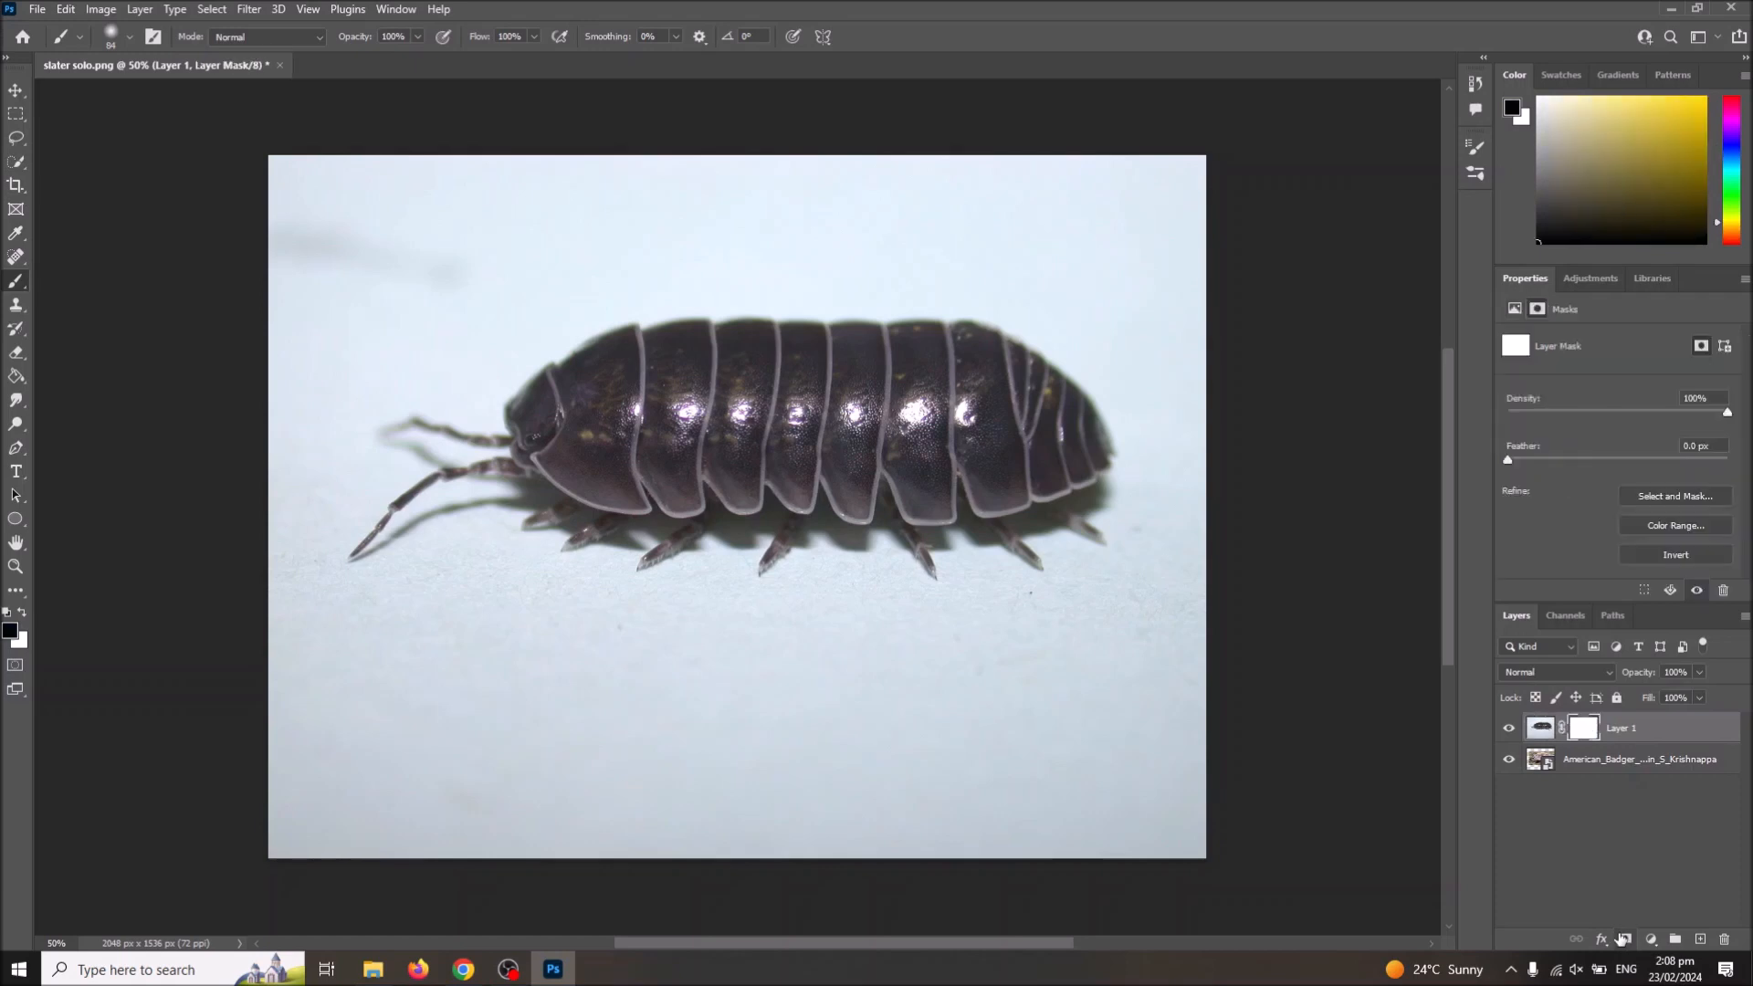
Step: Brush mid-grey (7d7d7d) over the slater's head and antennae on the mask to partly reveal the badger's head
left_click(10, 629)
left_click_drag(731, 225, 533, 294)
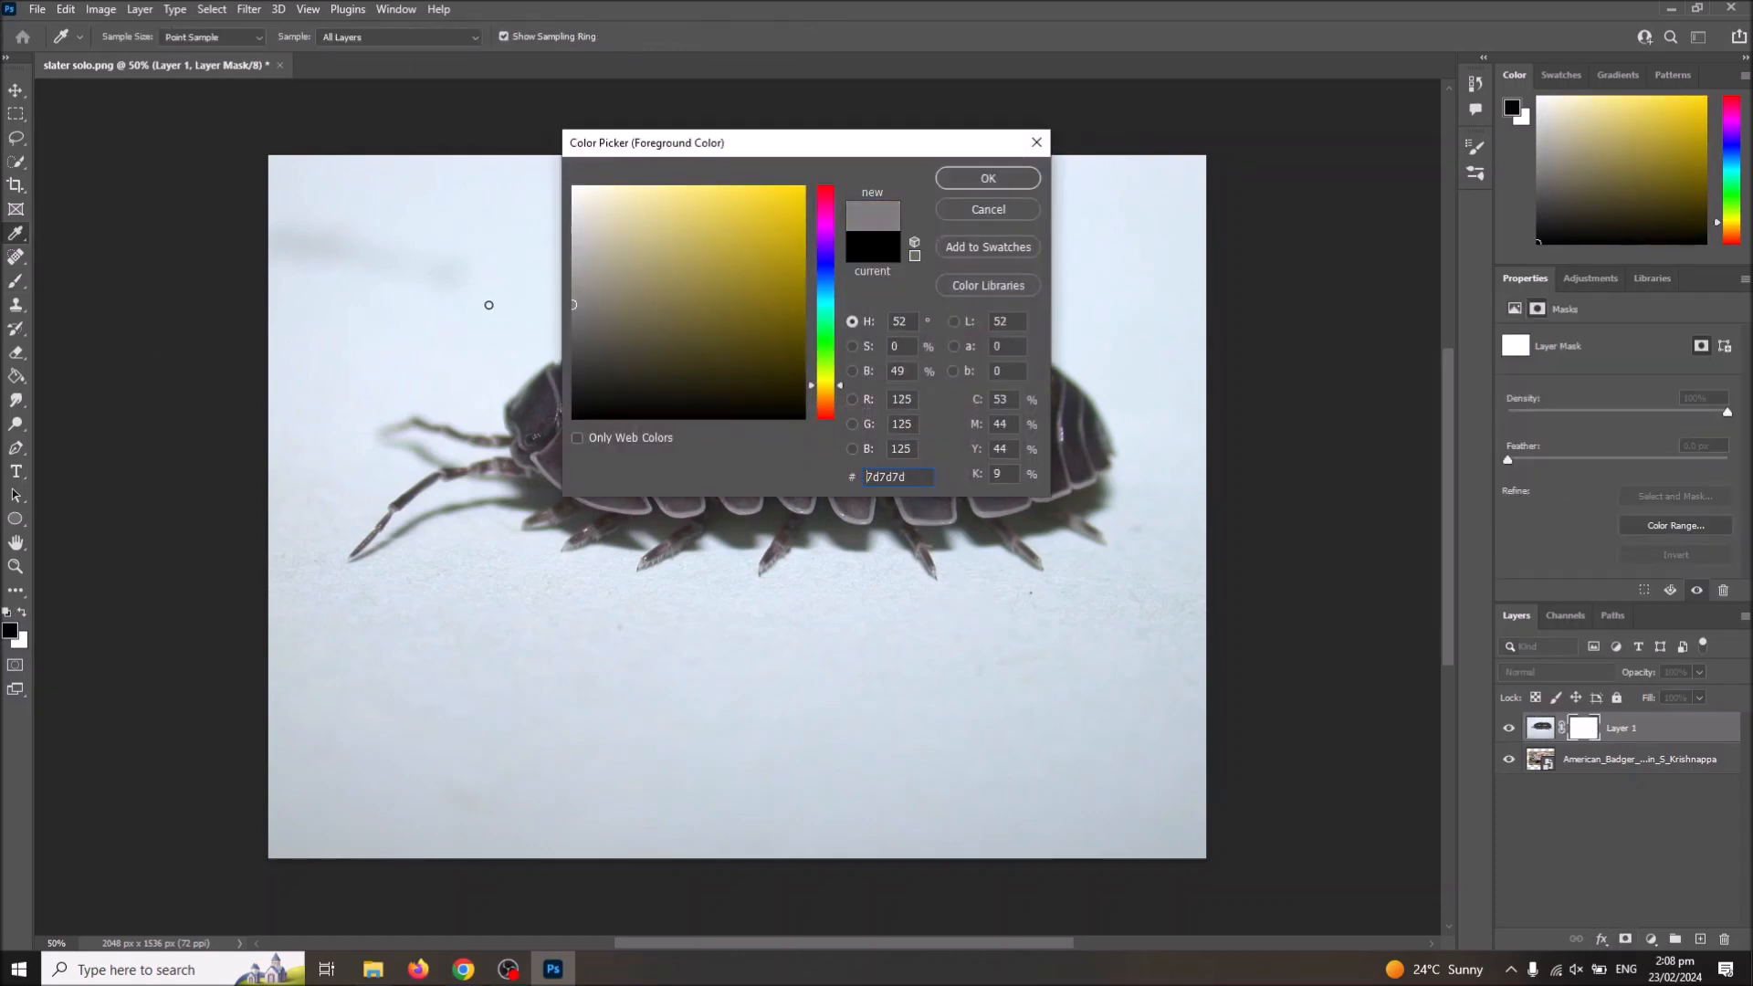
left_click(988, 178)
key("b")
mouse_move(534, 400)
left_mouse_down()
mouse_move(485, 425)
mouse_move(442, 436)
mouse_move(564, 379)
mouse_move(381, 451)
mouse_move(445, 398)
mouse_move(537, 362)
mouse_move(571, 368)
mouse_move(555, 435)
mouse_move(574, 352)
mouse_move(589, 458)
mouse_move(574, 378)
mouse_move(572, 453)
mouse_move(538, 469)
mouse_move(540, 429)
mouse_move(464, 476)
mouse_move(548, 431)
mouse_move(411, 482)
mouse_move(468, 434)
mouse_move(383, 501)
mouse_move(431, 458)
mouse_move(365, 493)
mouse_move(356, 520)
mouse_move(558, 481)
mouse_move(511, 479)
mouse_move(504, 501)
mouse_move(583, 469)
mouse_move(591, 510)
mouse_move(570, 469)
mouse_move(599, 519)
mouse_move(549, 496)
mouse_move(392, 510)
left_mouse_up()
mouse_move(544, 372)
left_mouse_down()
mouse_move(460, 383)
mouse_move(556, 341)
left_mouse_up()
mouse_move(357, 517)
left_mouse_down()
mouse_move(513, 511)
mouse_move(413, 524)
left_mouse_up()
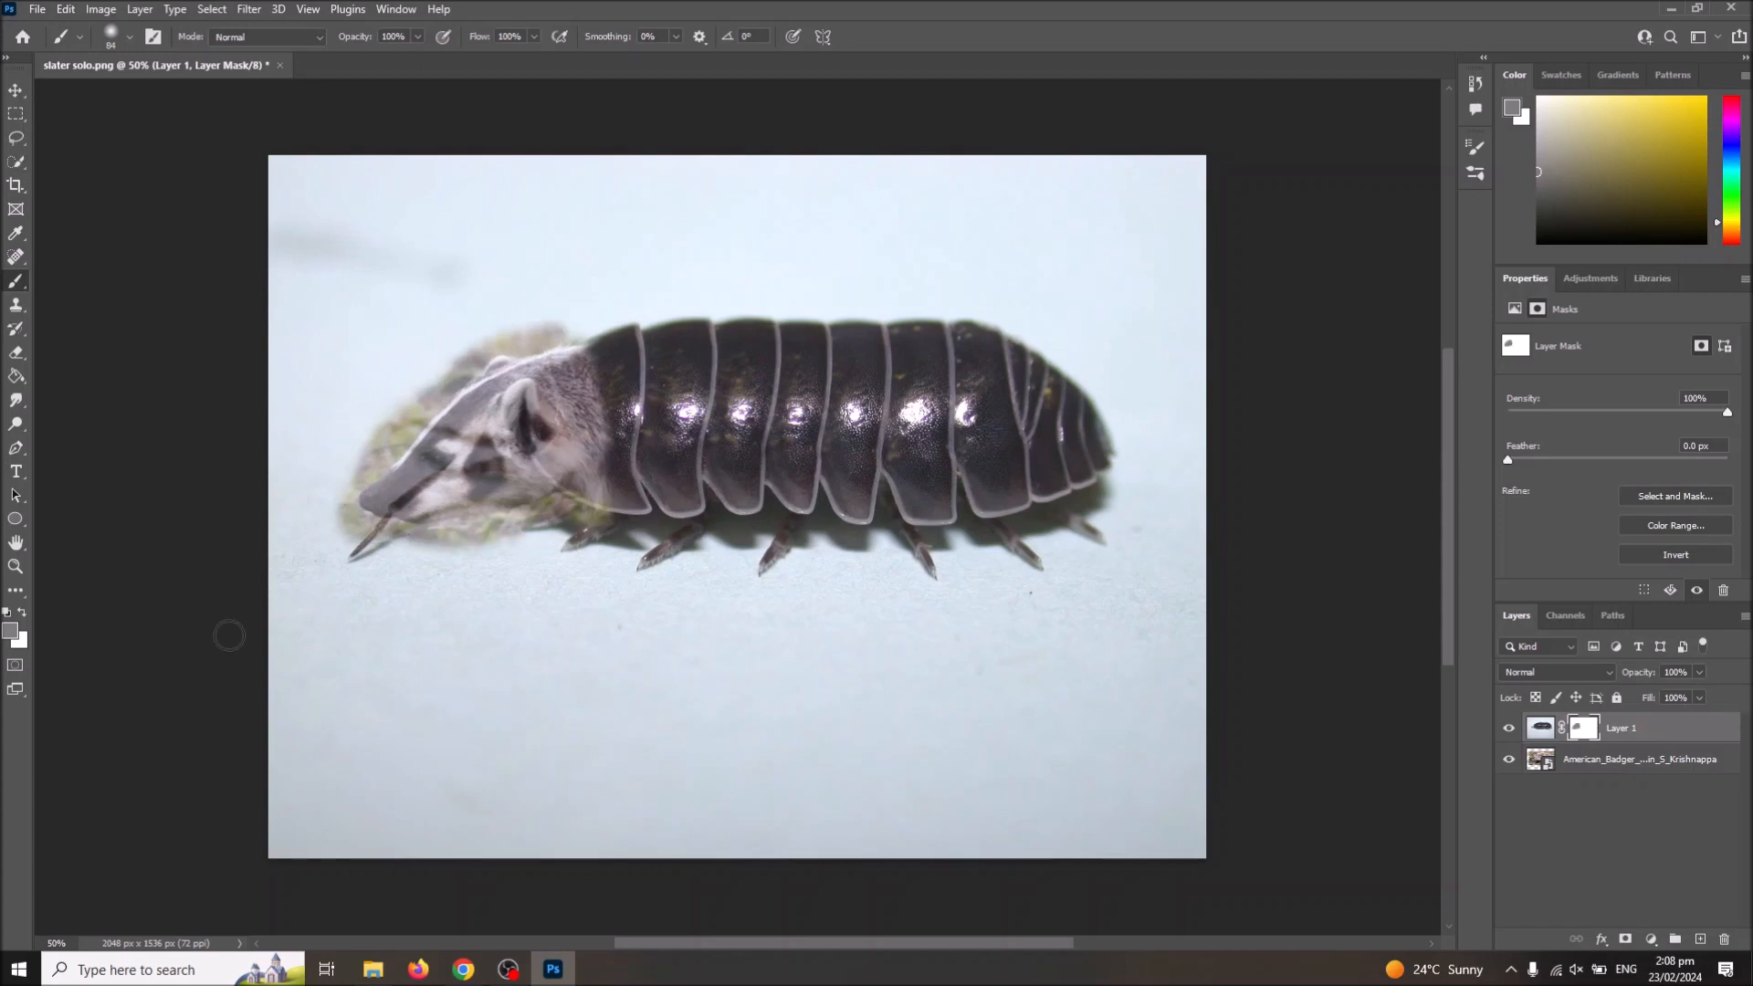
Step: Set the foreground colour to black (000000) and brush the mask over the badger's head to reveal it fully
left_click(11, 630)
left_click(573, 417)
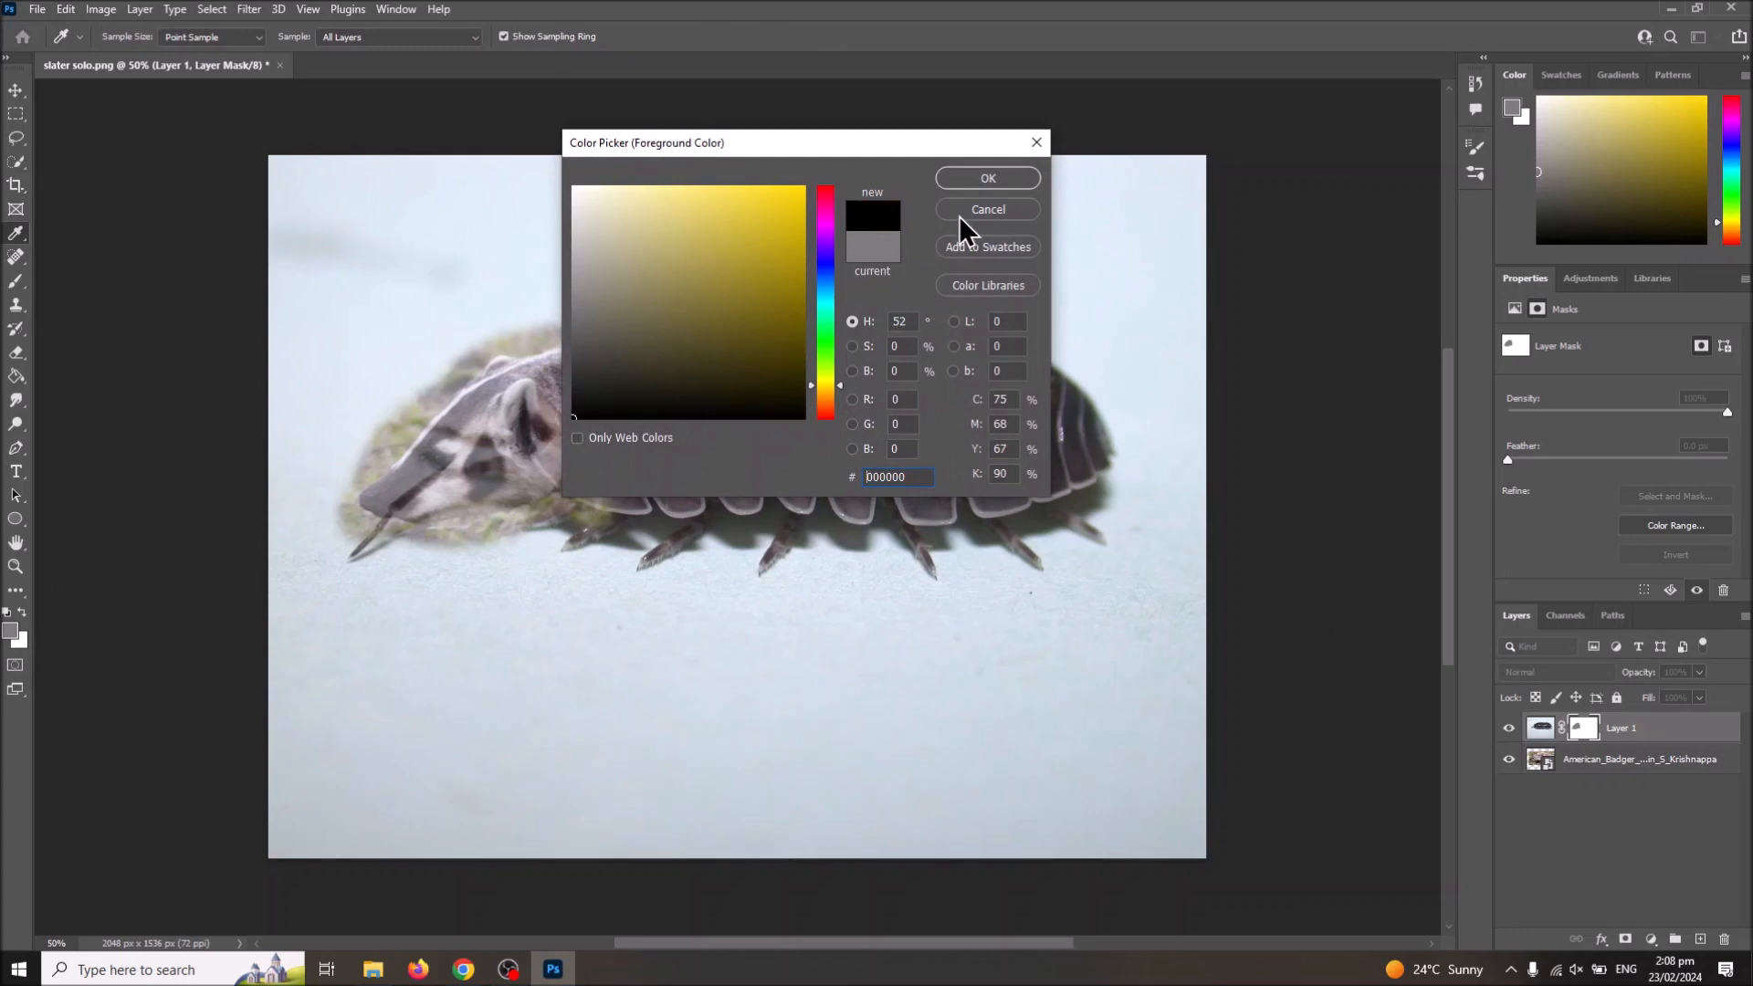
left_click(988, 178)
mouse_move(462, 420)
left_mouse_down()
mouse_move(511, 365)
mouse_move(496, 375)
mouse_move(569, 362)
mouse_move(597, 487)
mouse_move(526, 439)
mouse_move(427, 500)
mouse_move(530, 397)
mouse_move(413, 504)
mouse_move(432, 463)
mouse_move(390, 496)
mouse_move(444, 430)
mouse_move(349, 506)
mouse_move(402, 488)
mouse_move(410, 508)
mouse_move(589, 493)
mouse_move(531, 372)
left_mouse_up()
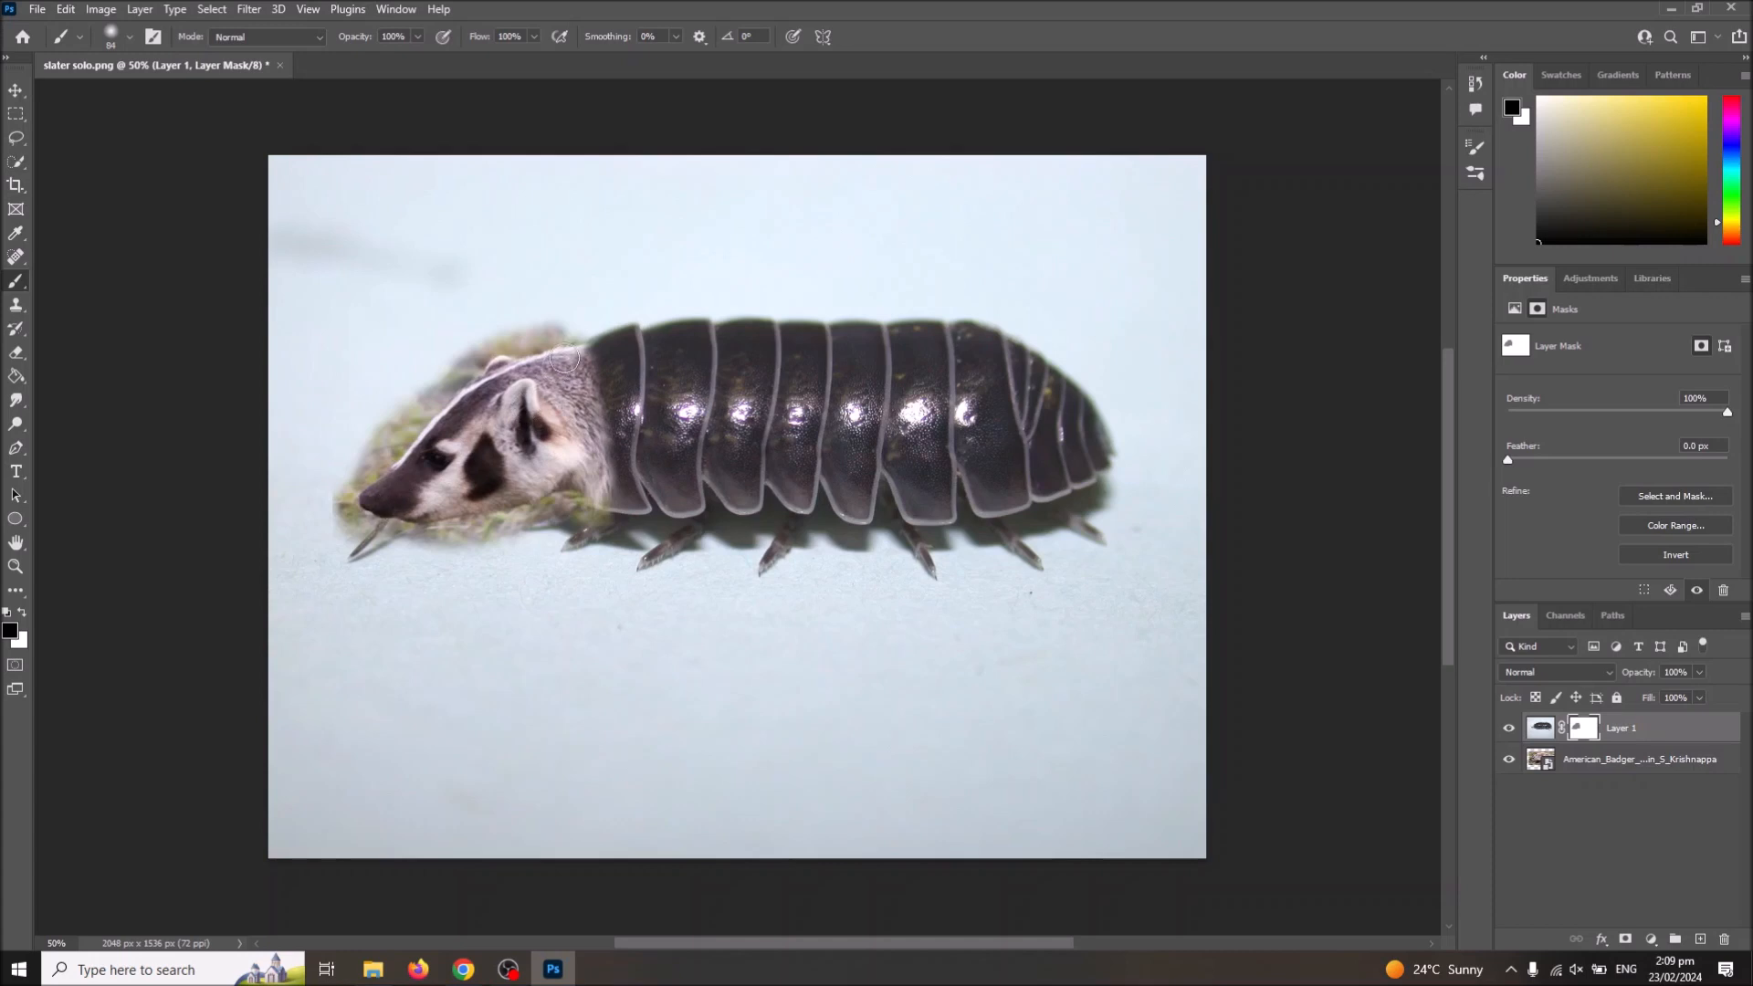
Step: Brush dark grey (5c5c5c) on the mask along the badger's neck to blend it into the slater's shell
left_click(9, 630)
left_click_drag(594, 402, 548, 397)
left_click(993, 180)
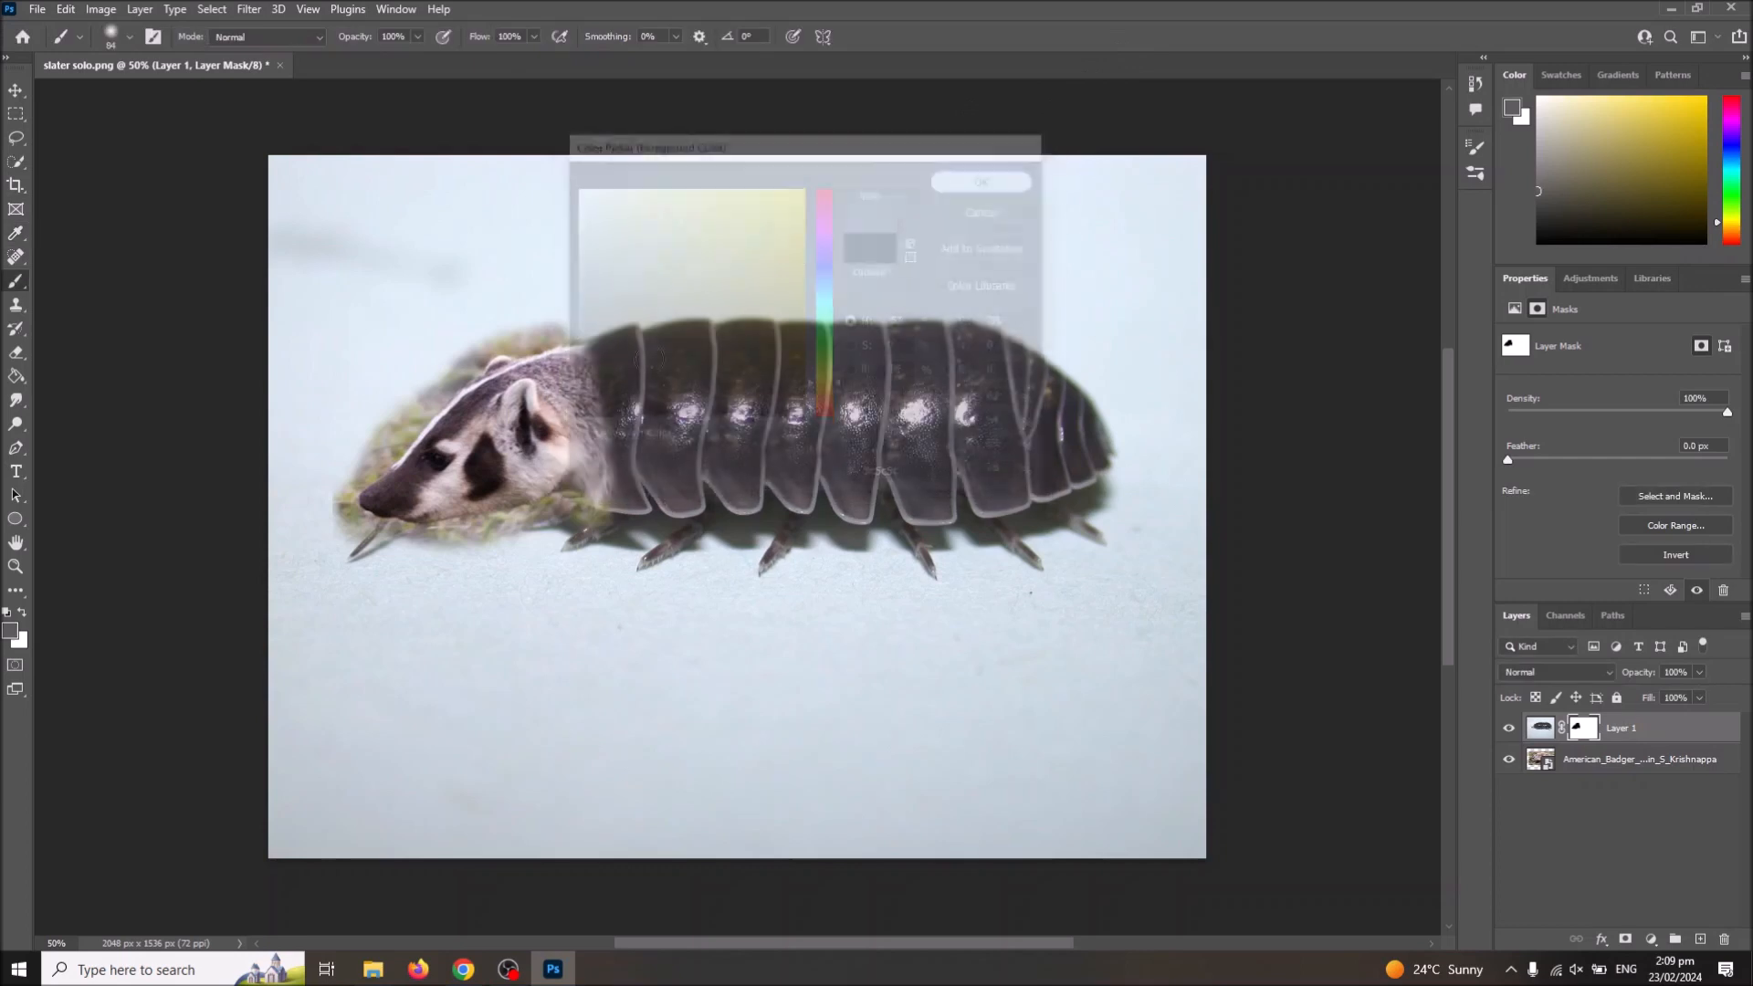
mouse_move(594, 372)
left_mouse_down()
mouse_move(591, 358)
mouse_move(594, 492)
left_mouse_up()
Step: Pick a lighter grey and brush the mask along the first shell segment to soften the fur transition further
left_click(9, 630)
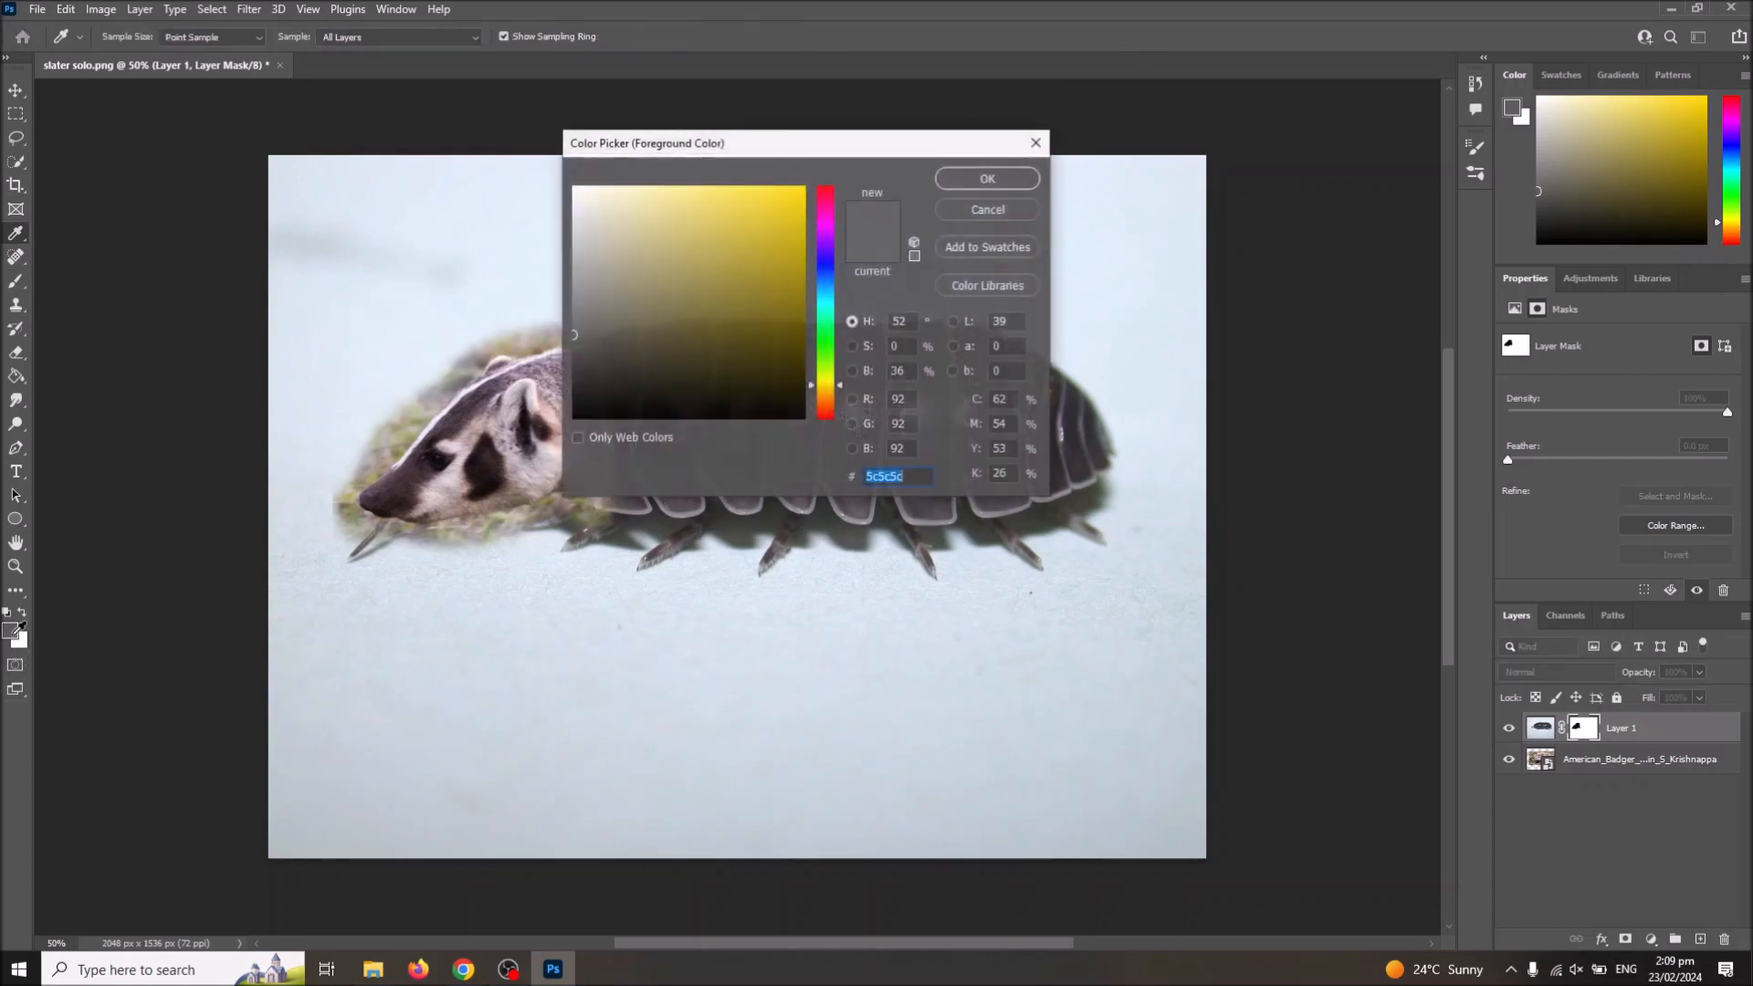
left_click(578, 244)
left_click(995, 179)
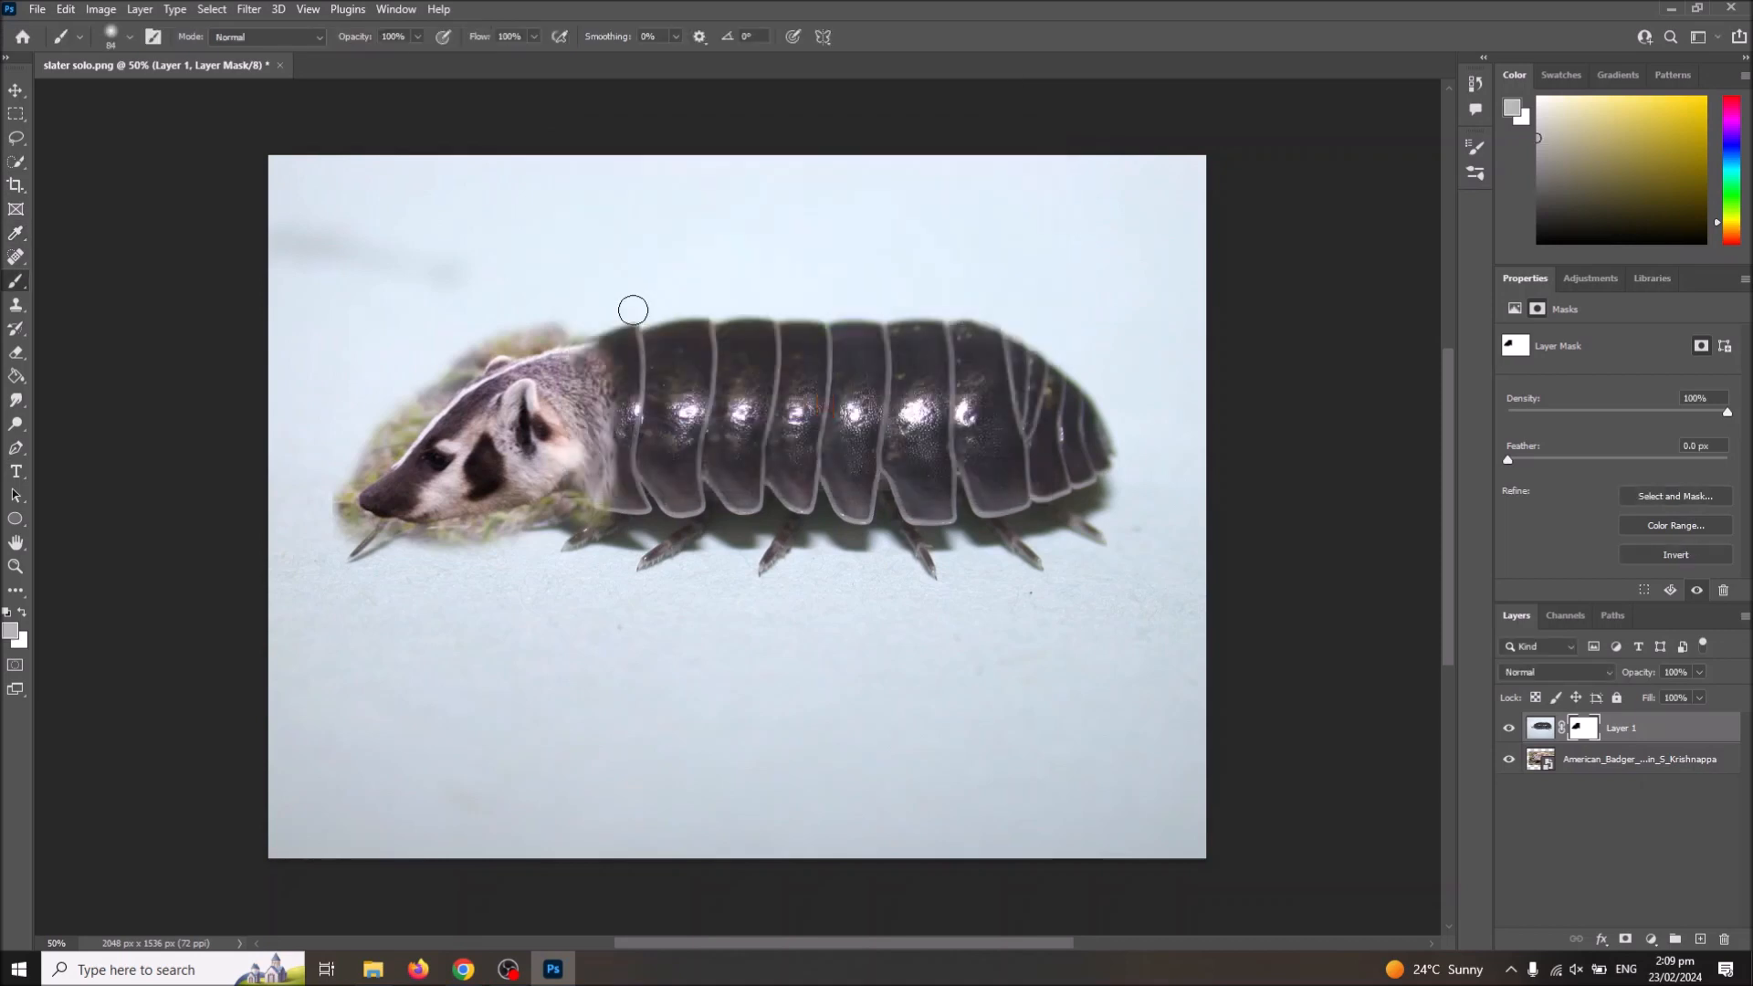
left_click_drag(600, 349, 618, 492)
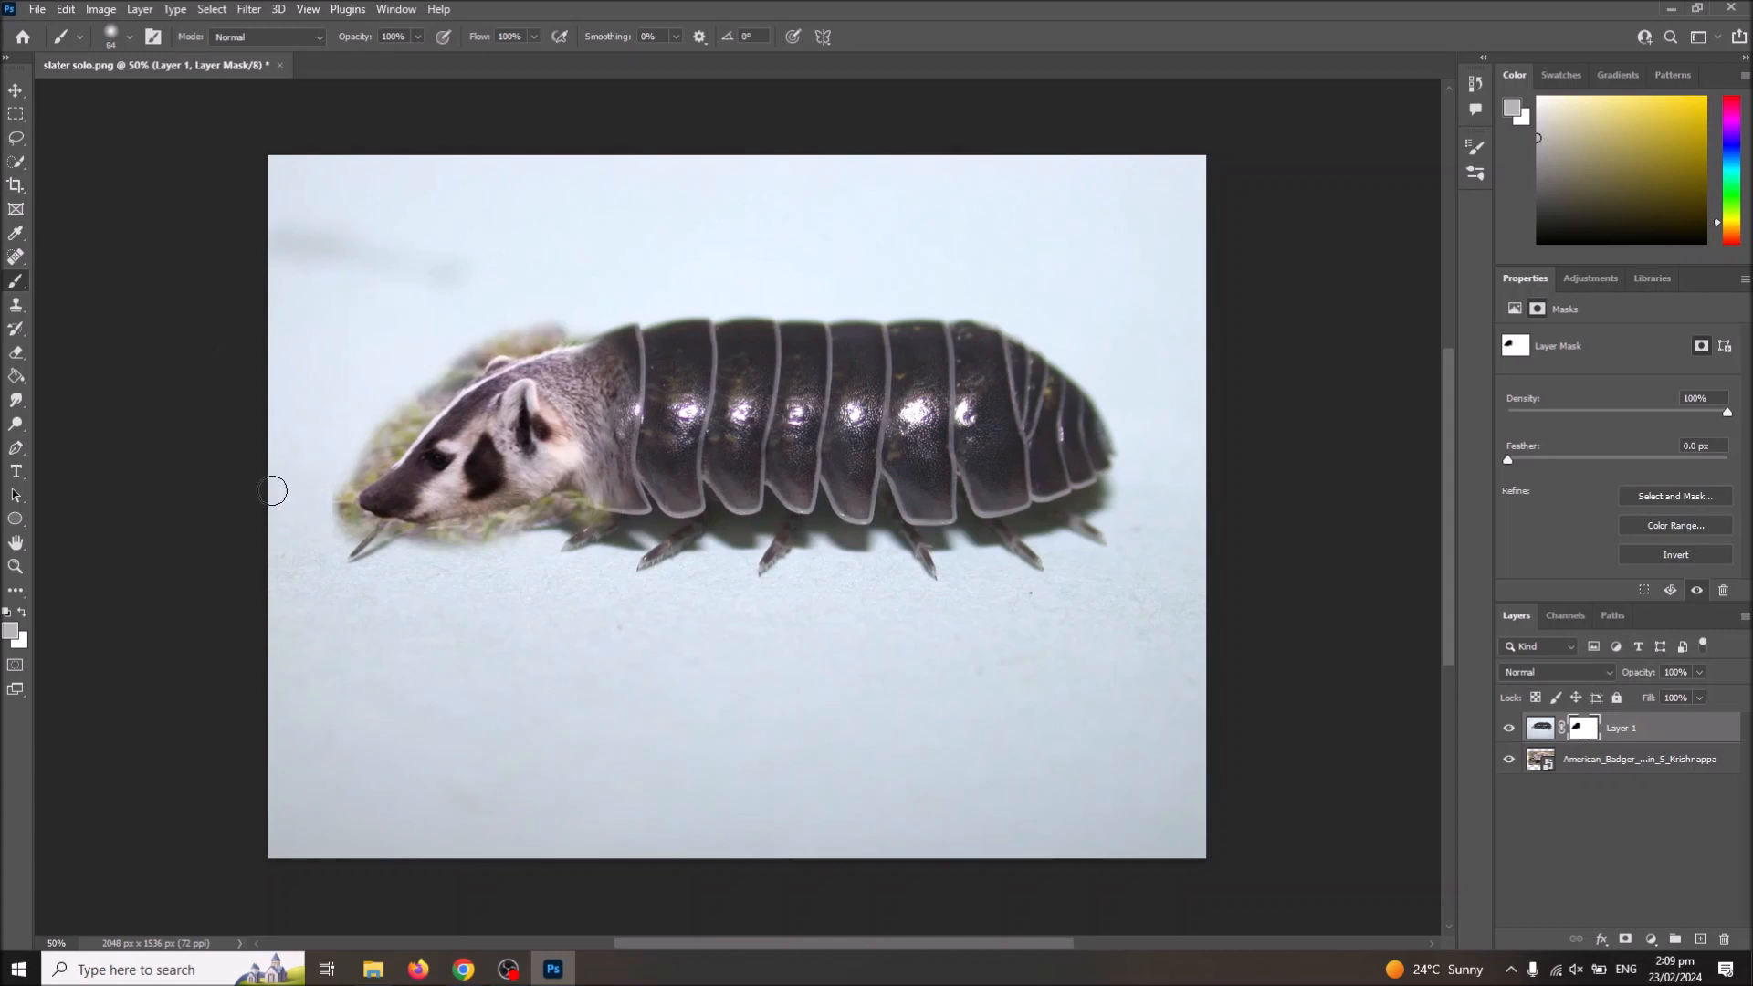
Step: Set the foreground colour to white and brush the mask around the badger's head to hide the surrounding grass
left_click(7, 613)
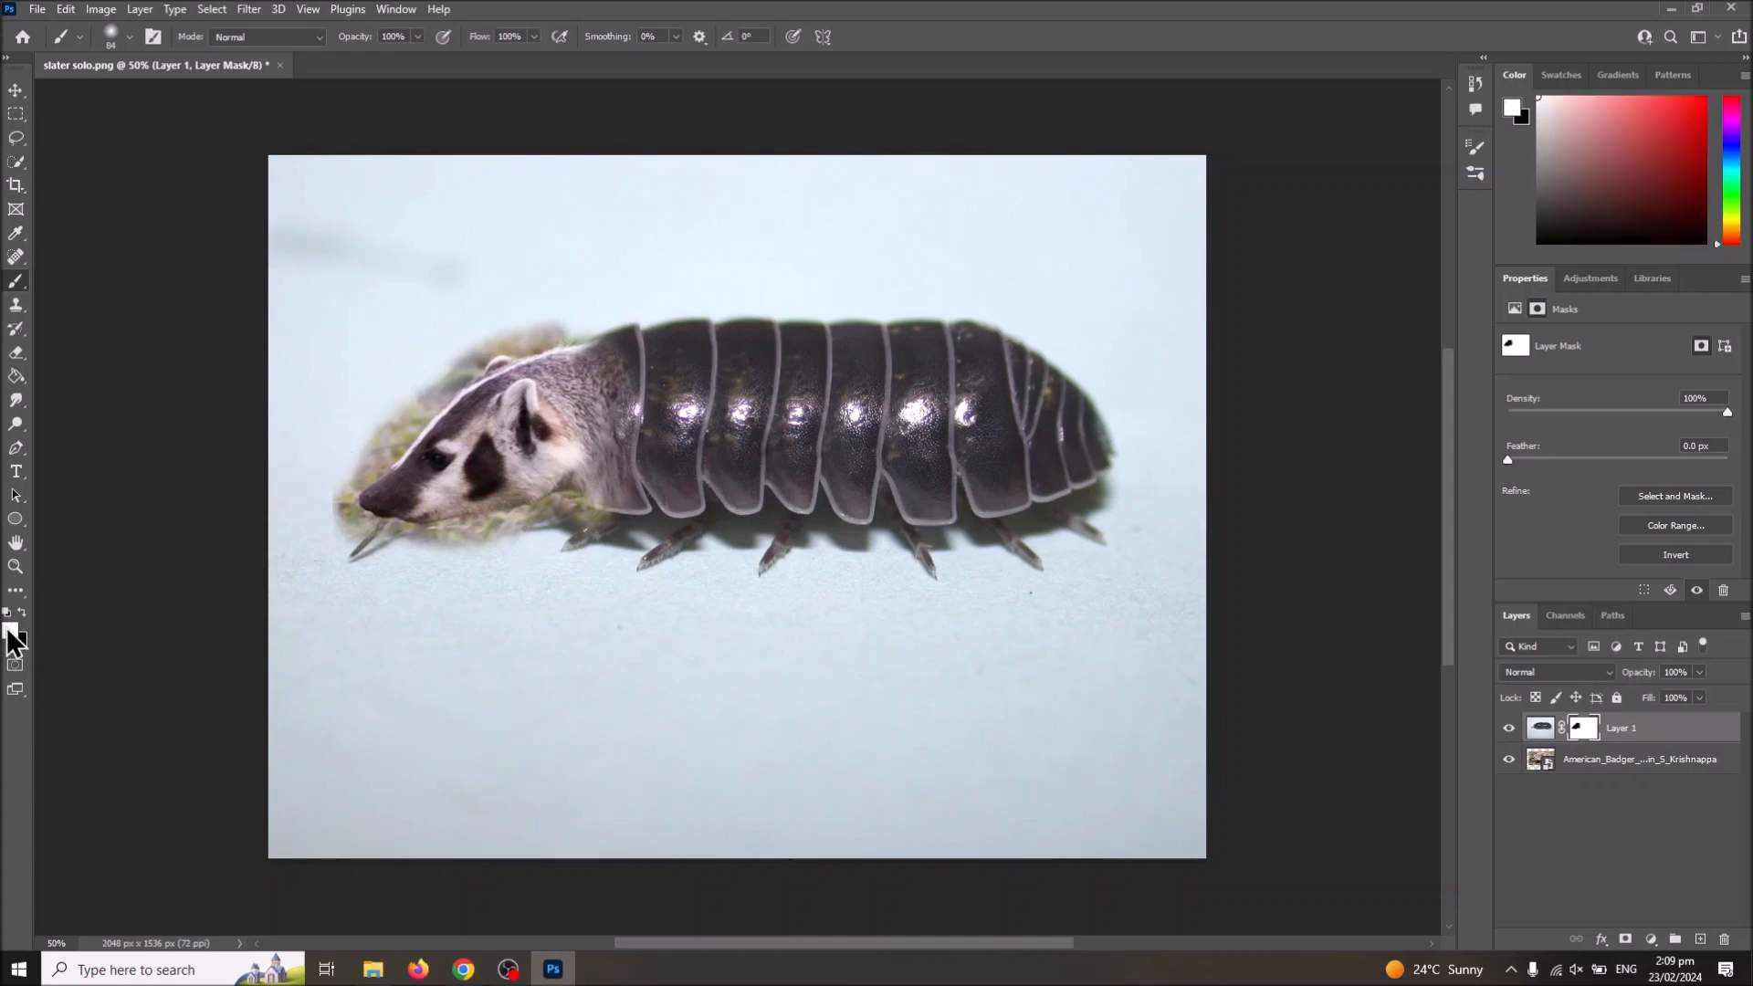
left_click(8, 629)
left_click(992, 182)
mouse_move(550, 286)
left_mouse_down()
mouse_move(524, 332)
mouse_move(573, 327)
left_mouse_up()
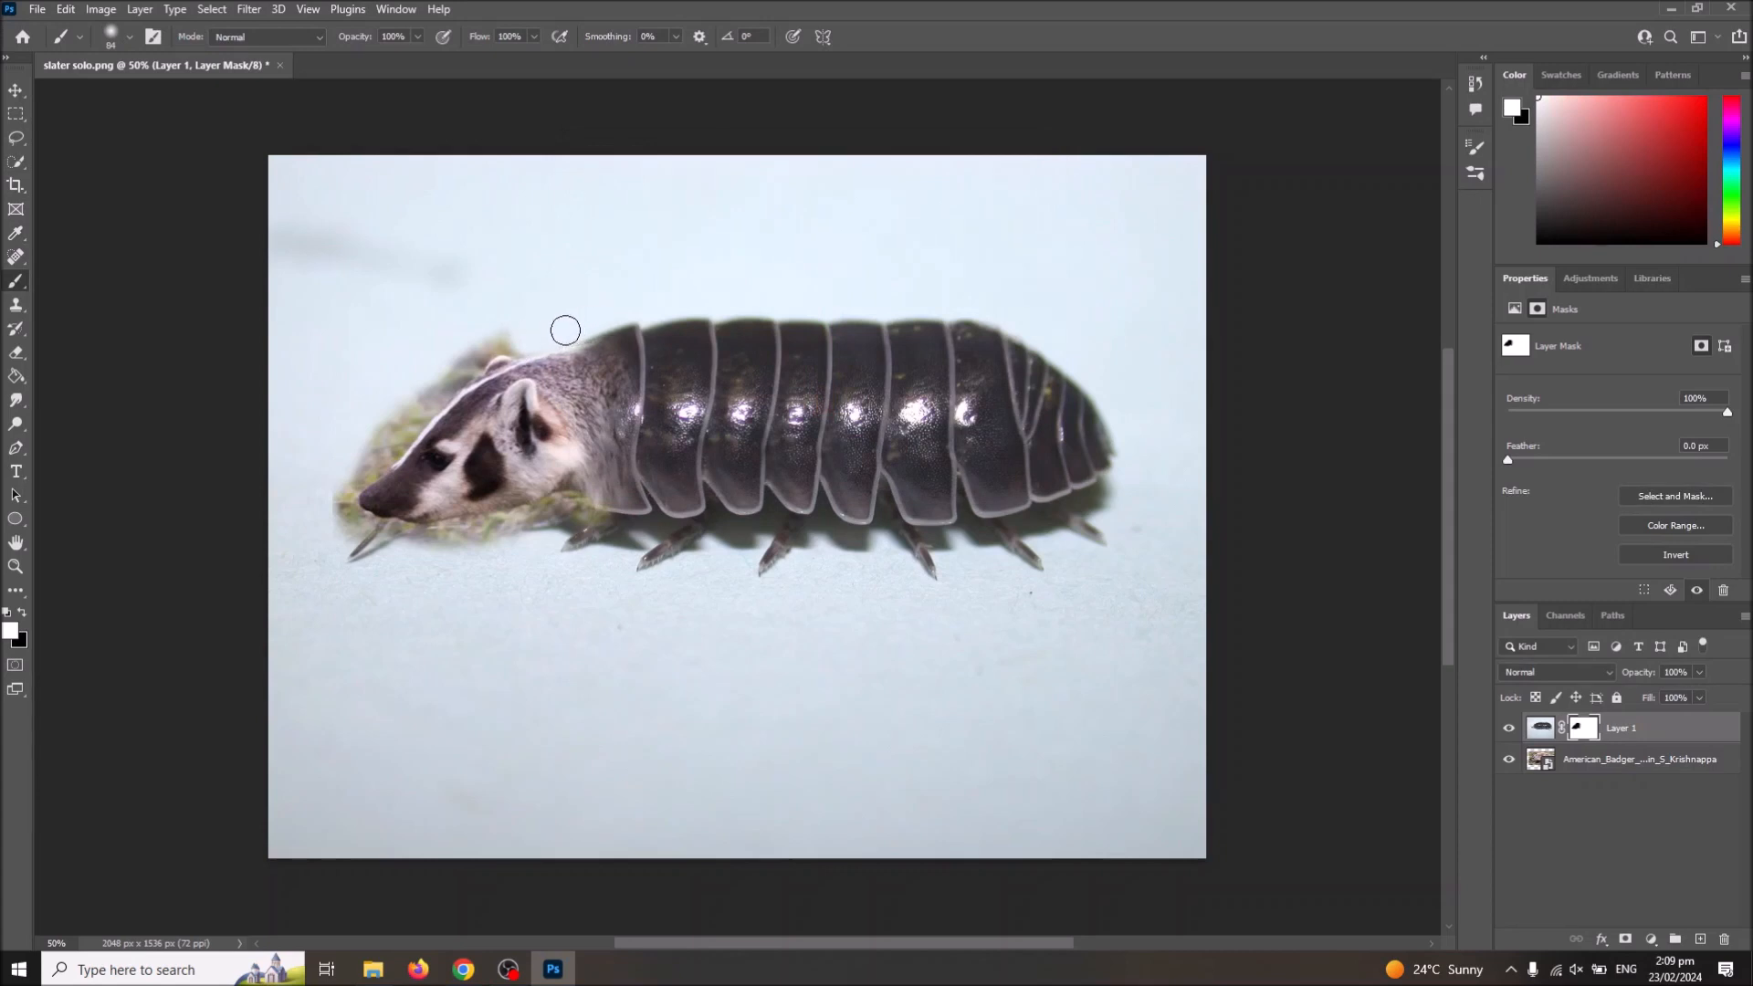
mouse_move(506, 344)
left_mouse_down()
mouse_move(477, 345)
mouse_move(470, 369)
left_mouse_up()
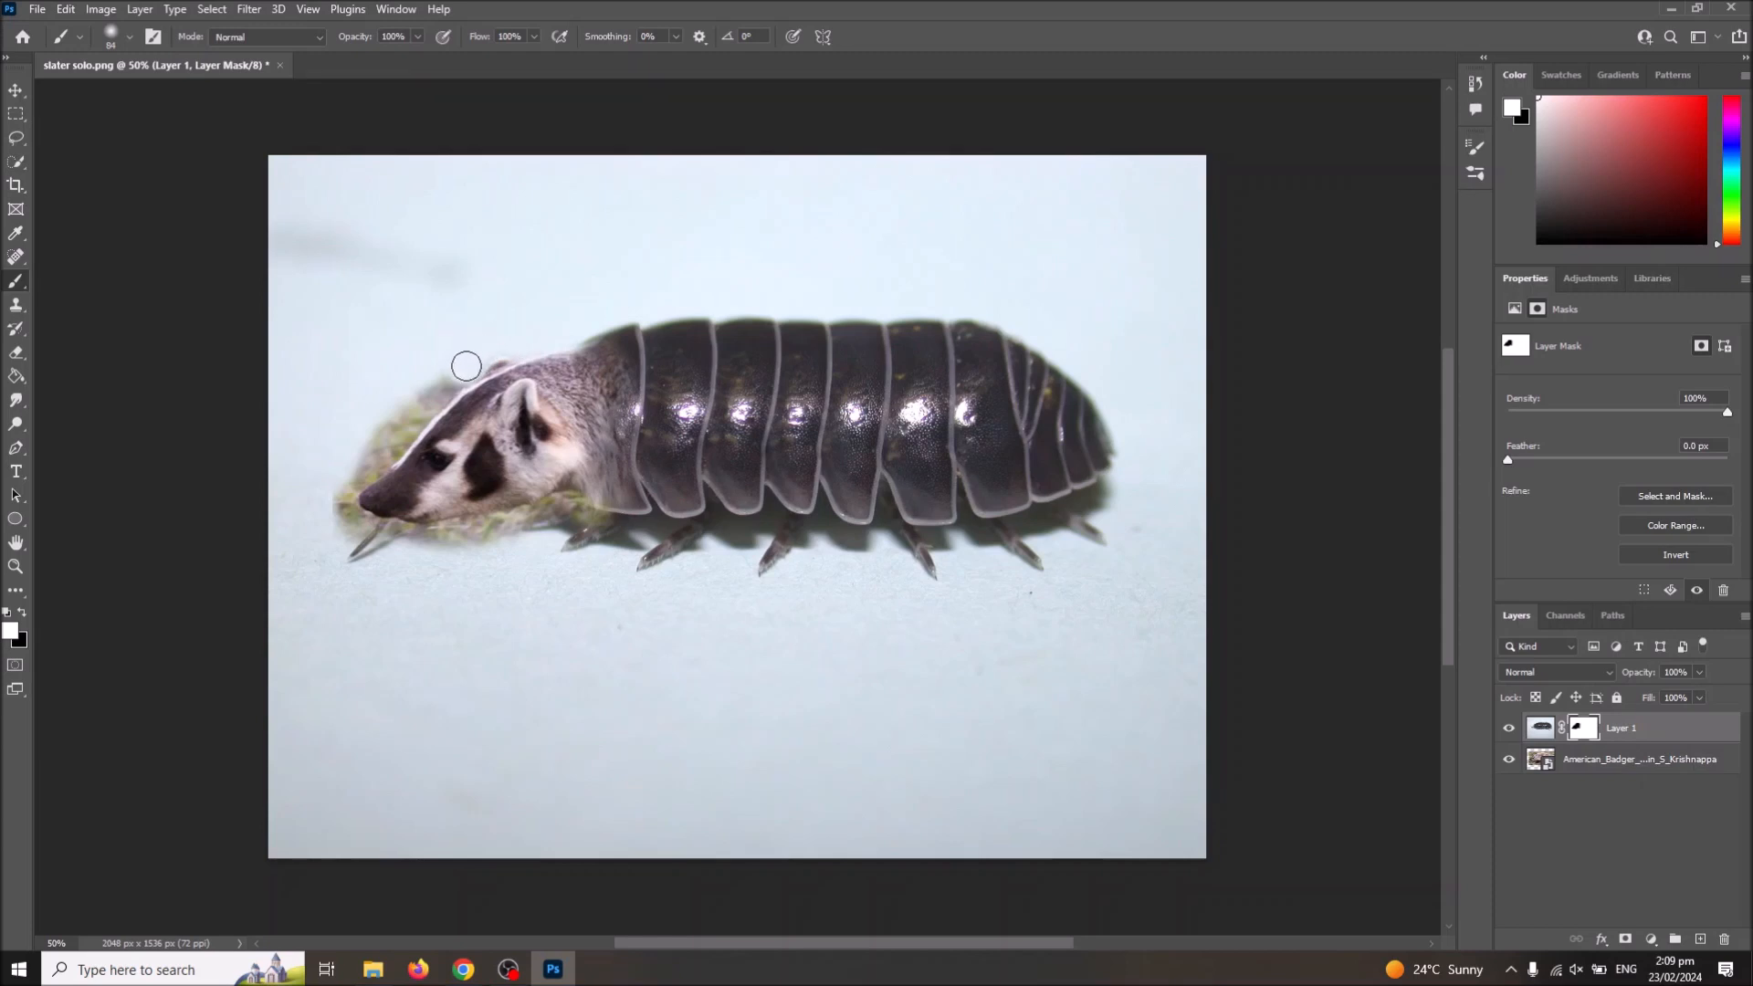
mouse_move(494, 340)
left_mouse_down()
mouse_move(340, 468)
mouse_move(424, 412)
mouse_move(326, 485)
mouse_move(355, 474)
mouse_move(339, 521)
mouse_move(381, 538)
mouse_move(335, 487)
mouse_move(360, 523)
mouse_move(422, 540)
mouse_move(493, 533)
mouse_move(436, 538)
mouse_move(523, 503)
mouse_move(562, 531)
mouse_move(560, 511)
mouse_move(539, 516)
mouse_move(604, 528)
left_mouse_up()
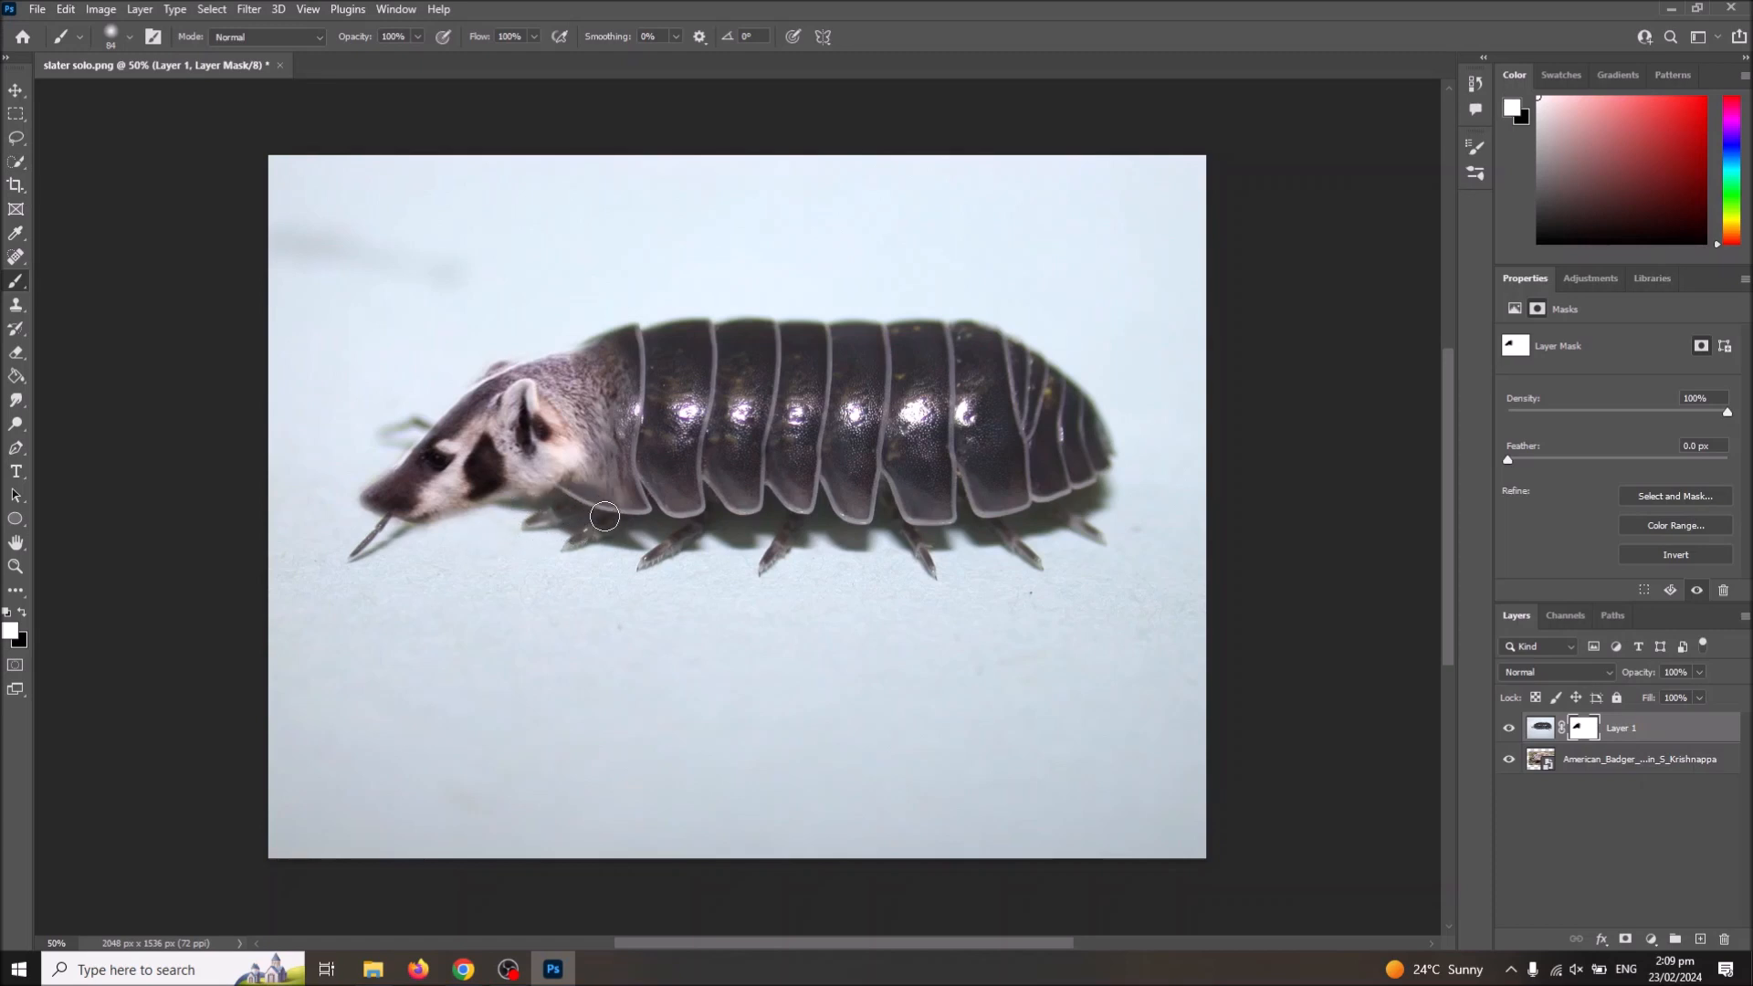
Step: Brush black on the mask to reveal more of the badger's lower neck, and brush white beneath it to hide the exposed grass
left_click(22, 612)
left_click_drag(428, 505, 491, 487)
mouse_move(587, 471)
left_mouse_down()
mouse_move(569, 479)
mouse_move(613, 487)
mouse_move(608, 505)
left_mouse_up()
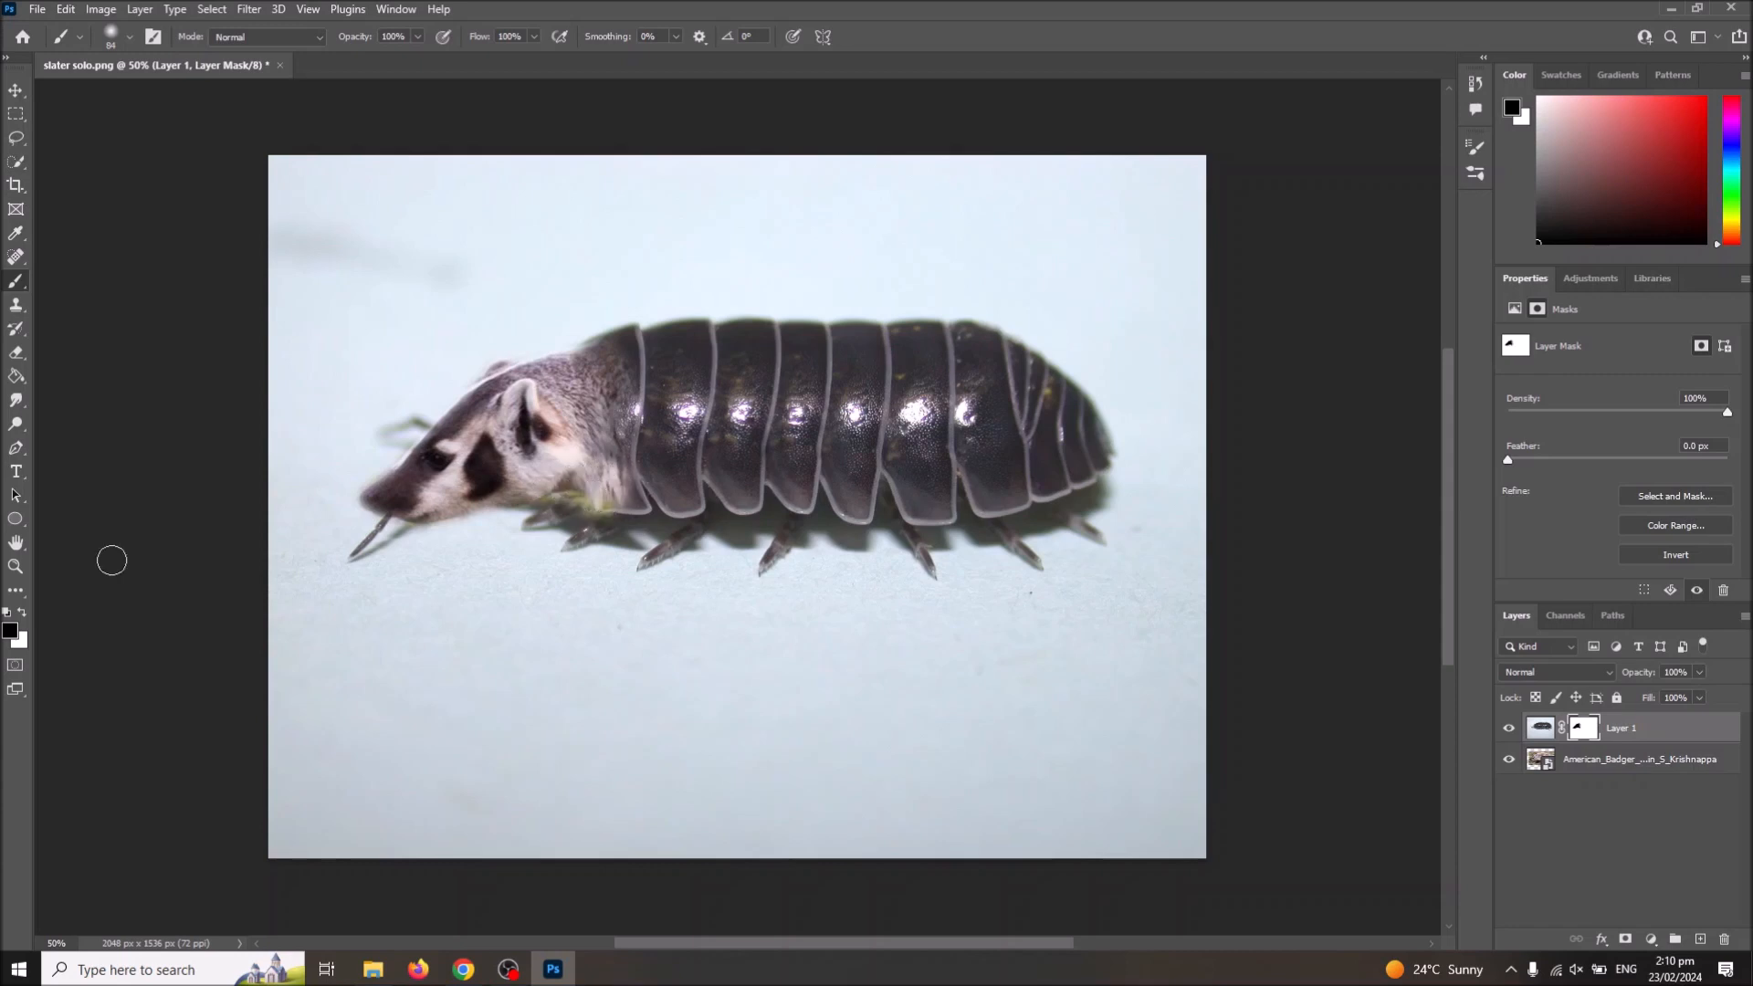
left_click(22, 611)
left_click_drag(614, 521, 564, 504)
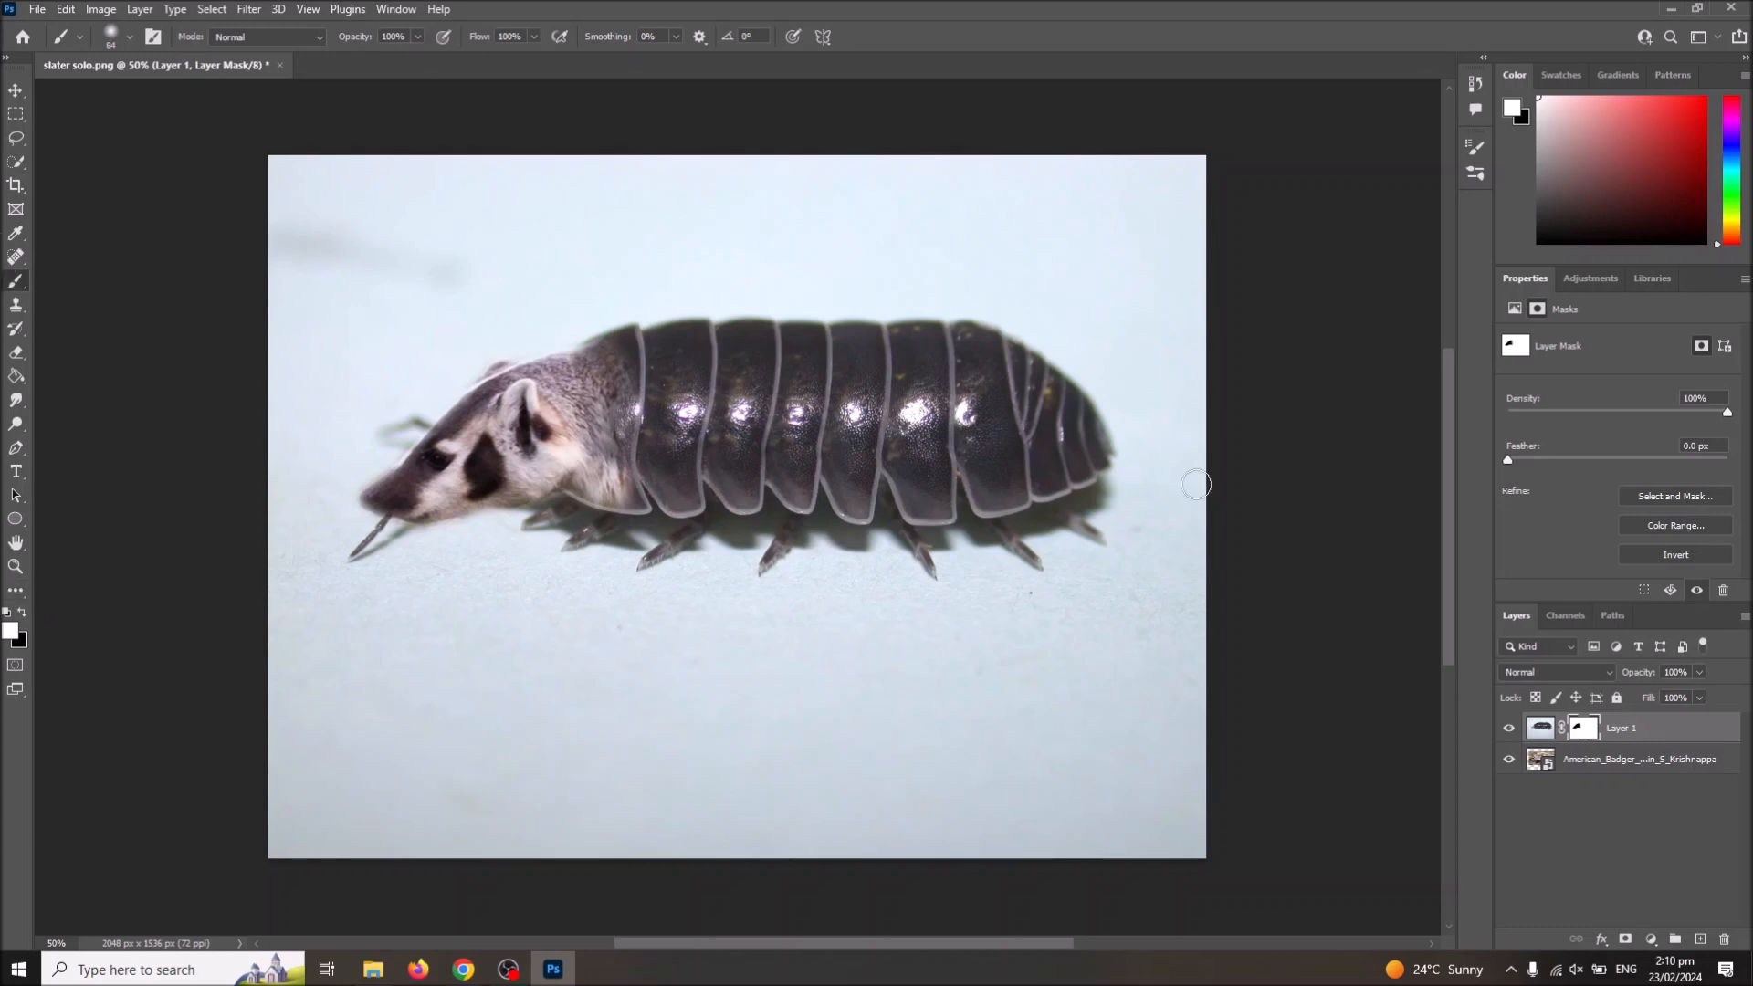
Step: Enlarge the badger layer to about 2336 by 1097 px with Free Transform, extending the head further out from the slater's body
left_click(1543, 770)
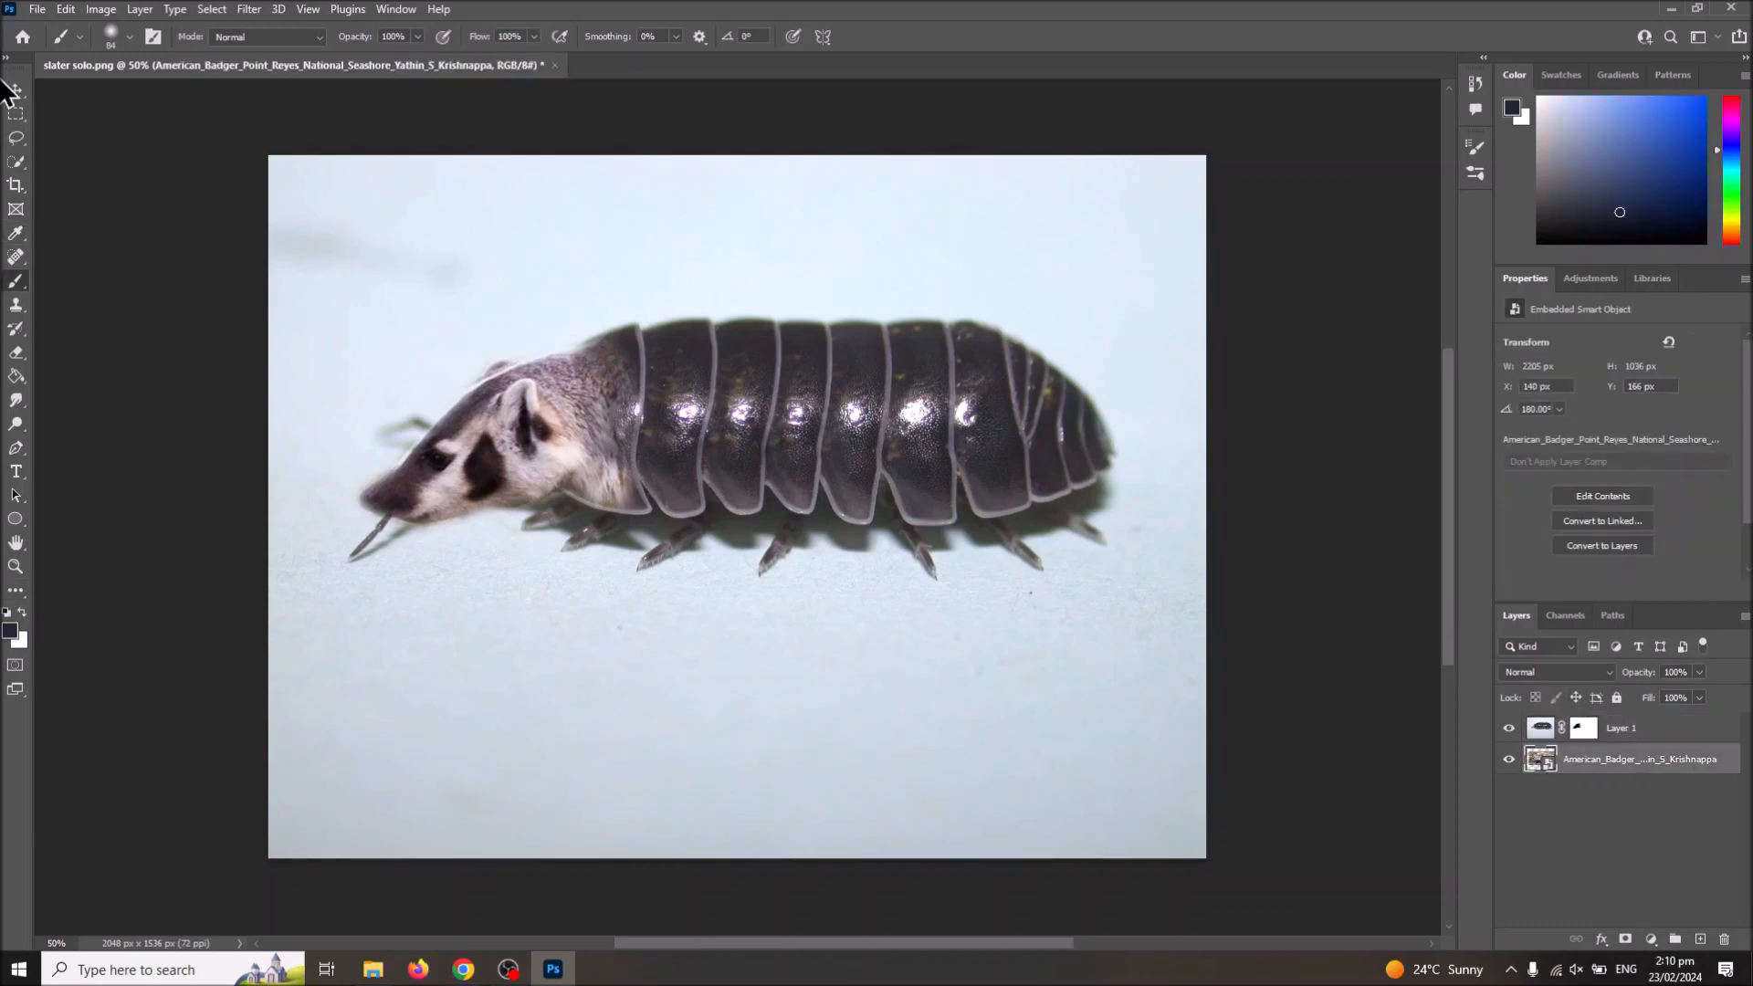
left_click(18, 116)
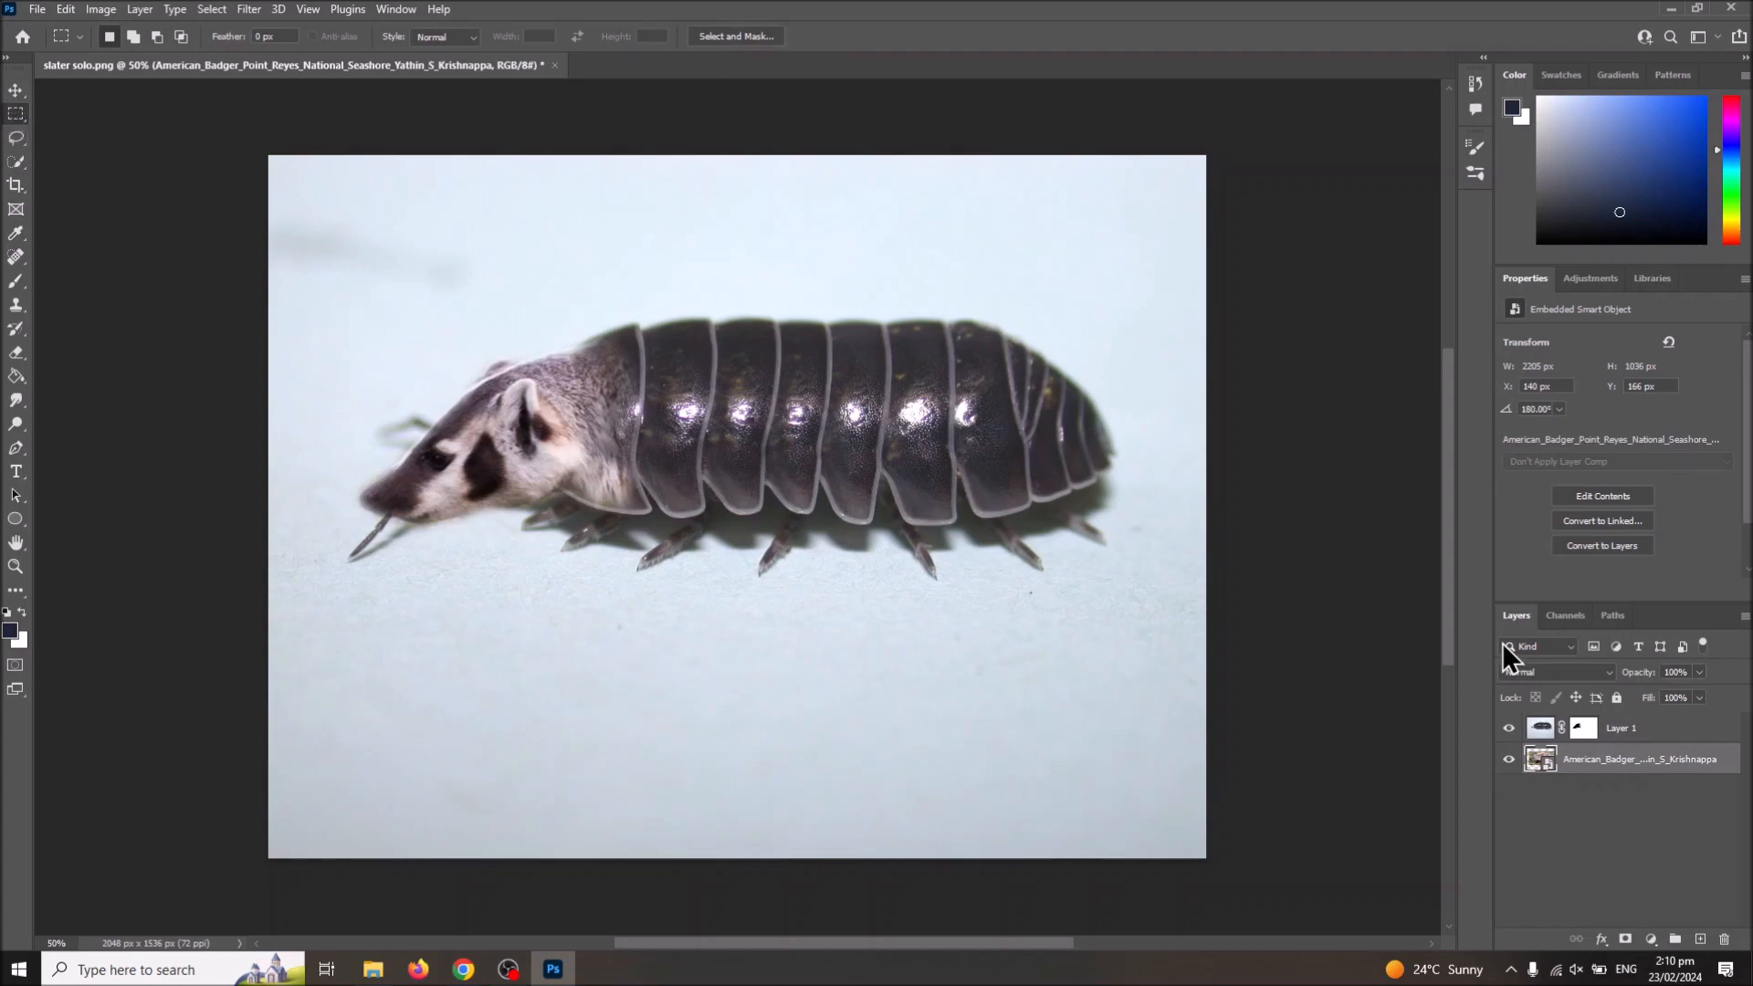
left_click(65, 9)
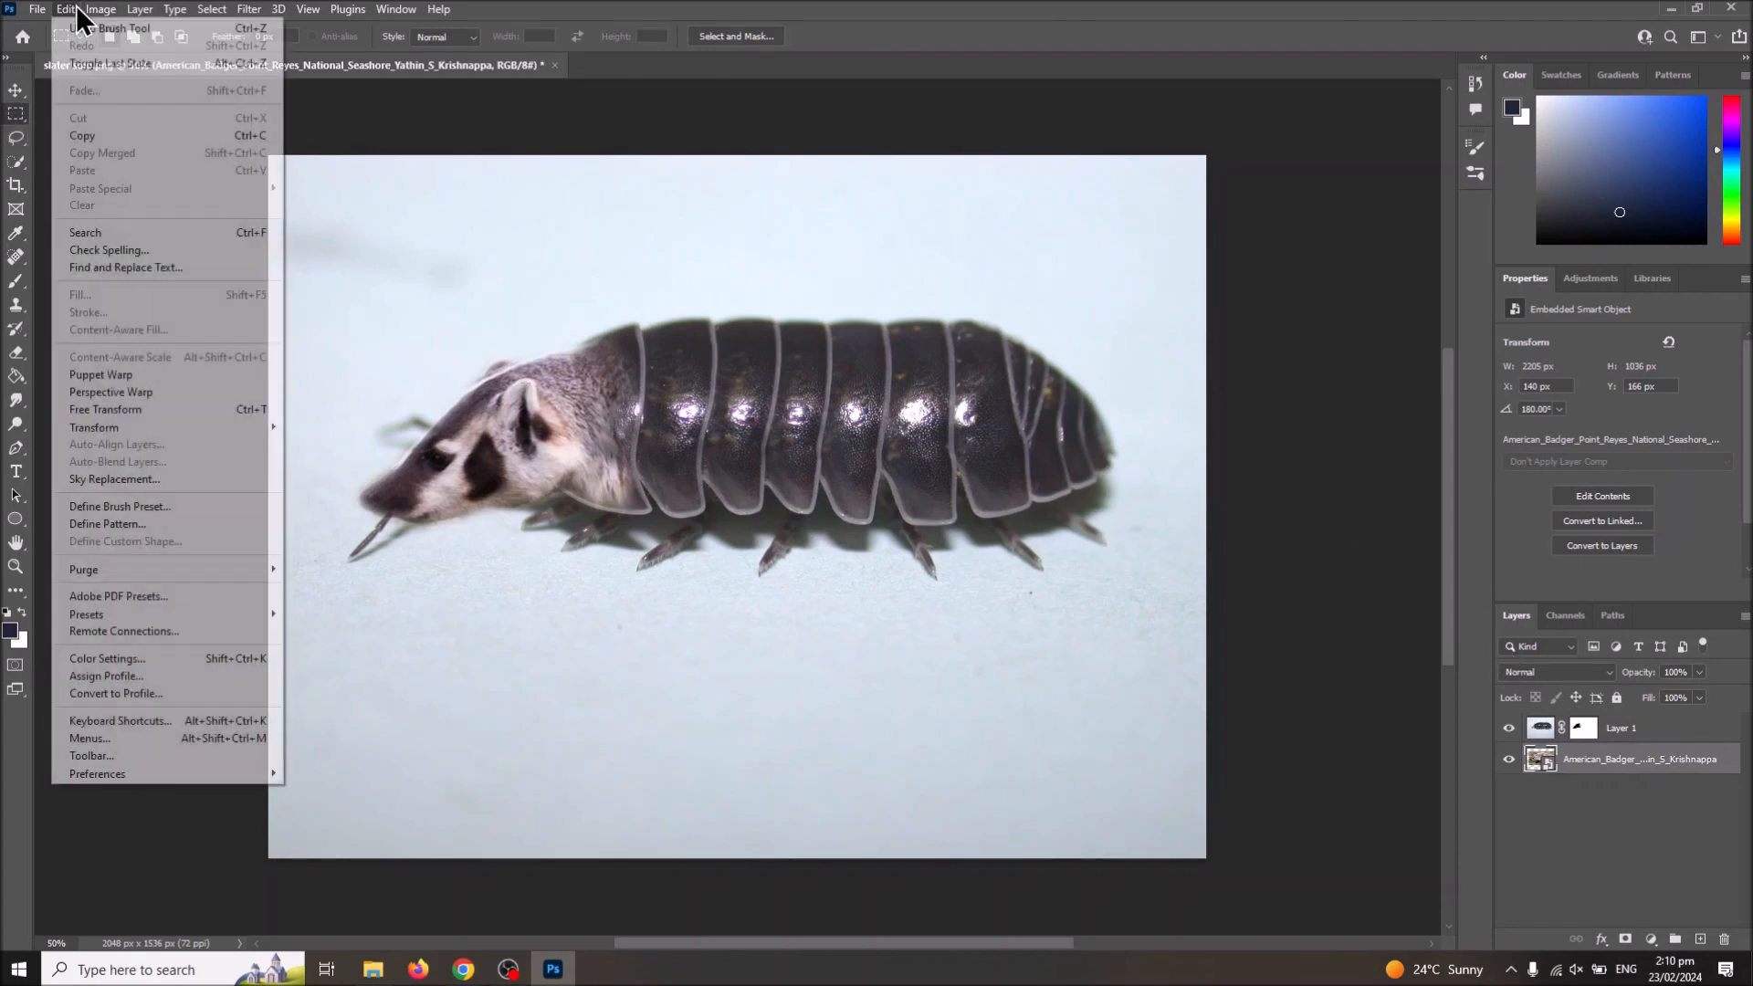
left_click(115, 413)
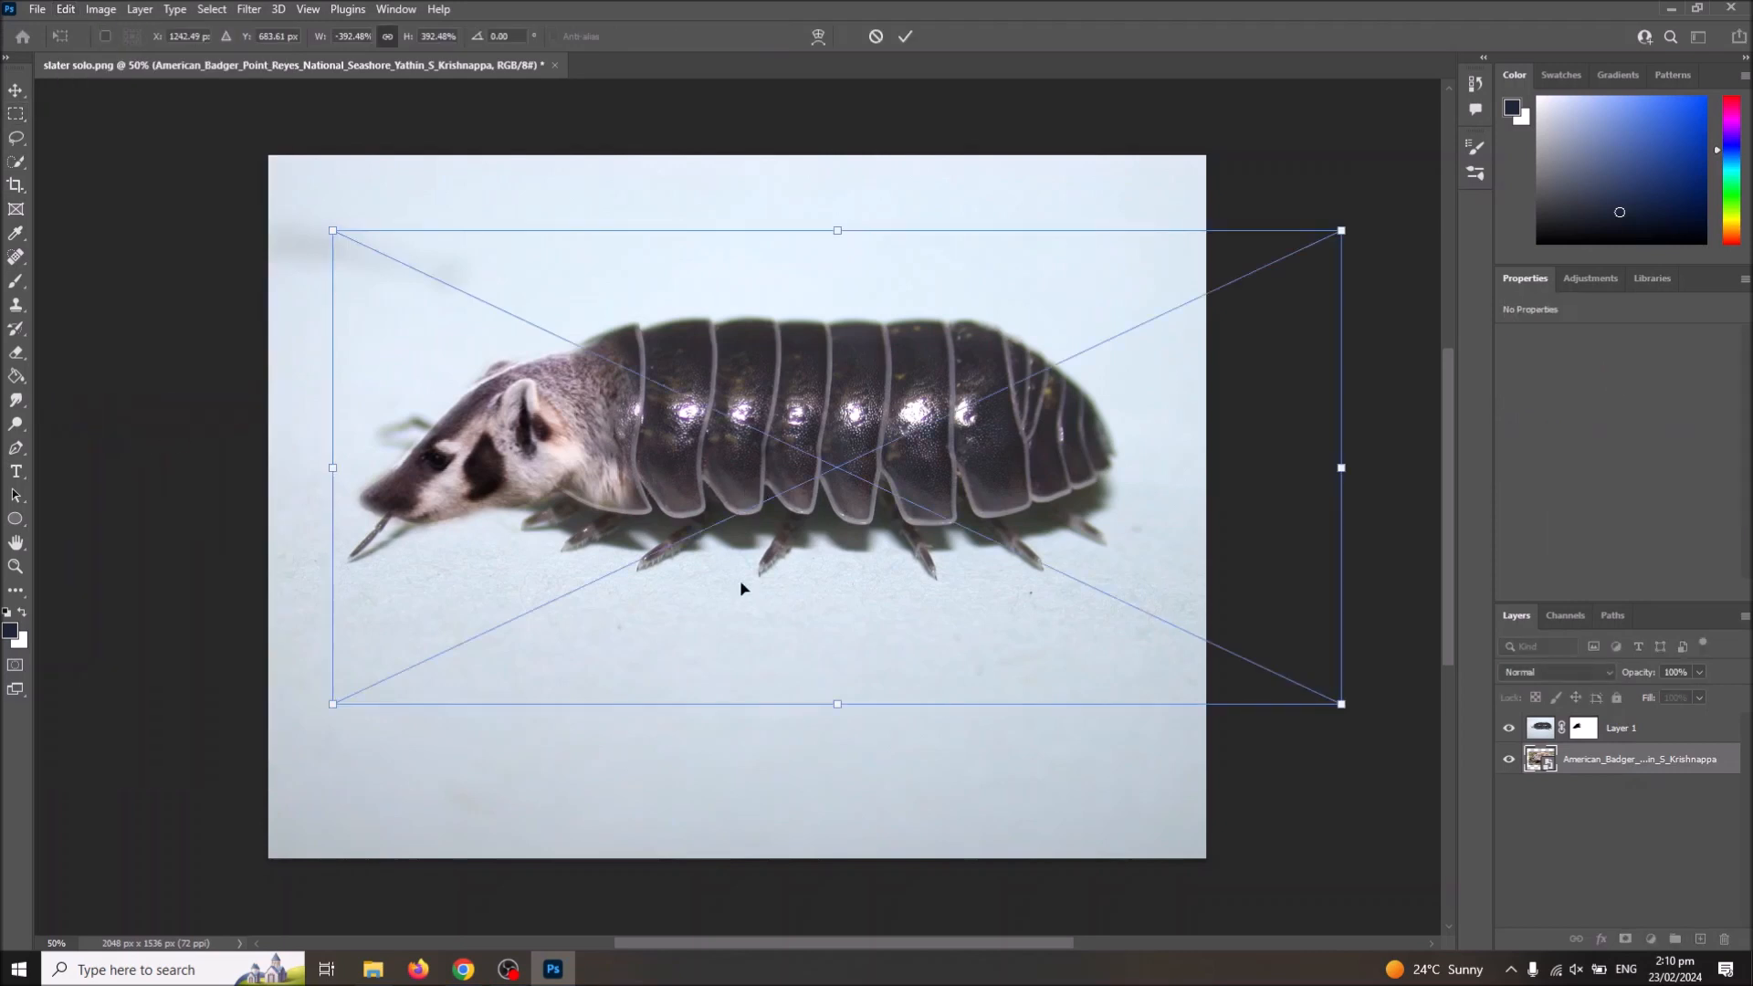
left_click_drag(334, 706, 274, 735)
key("Return")
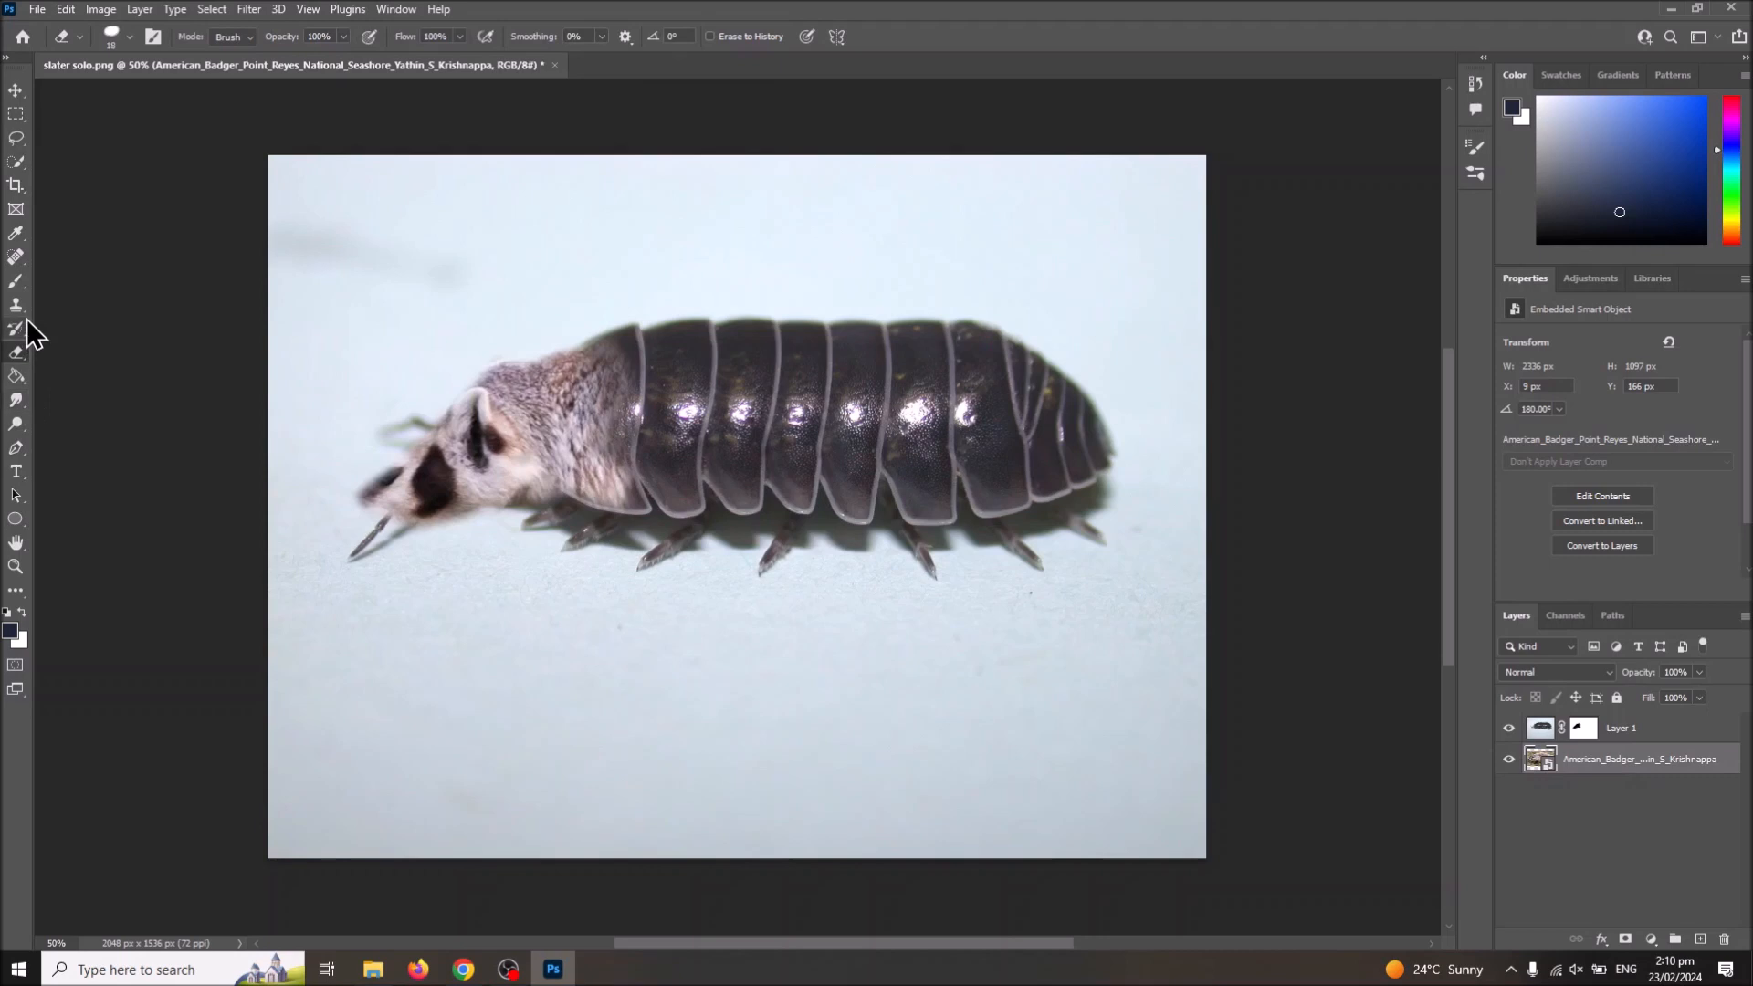
Step: Return to Layer 1's mask and brush black over the enlarged badger's head and neck to reveal them fully
left_click(16, 280)
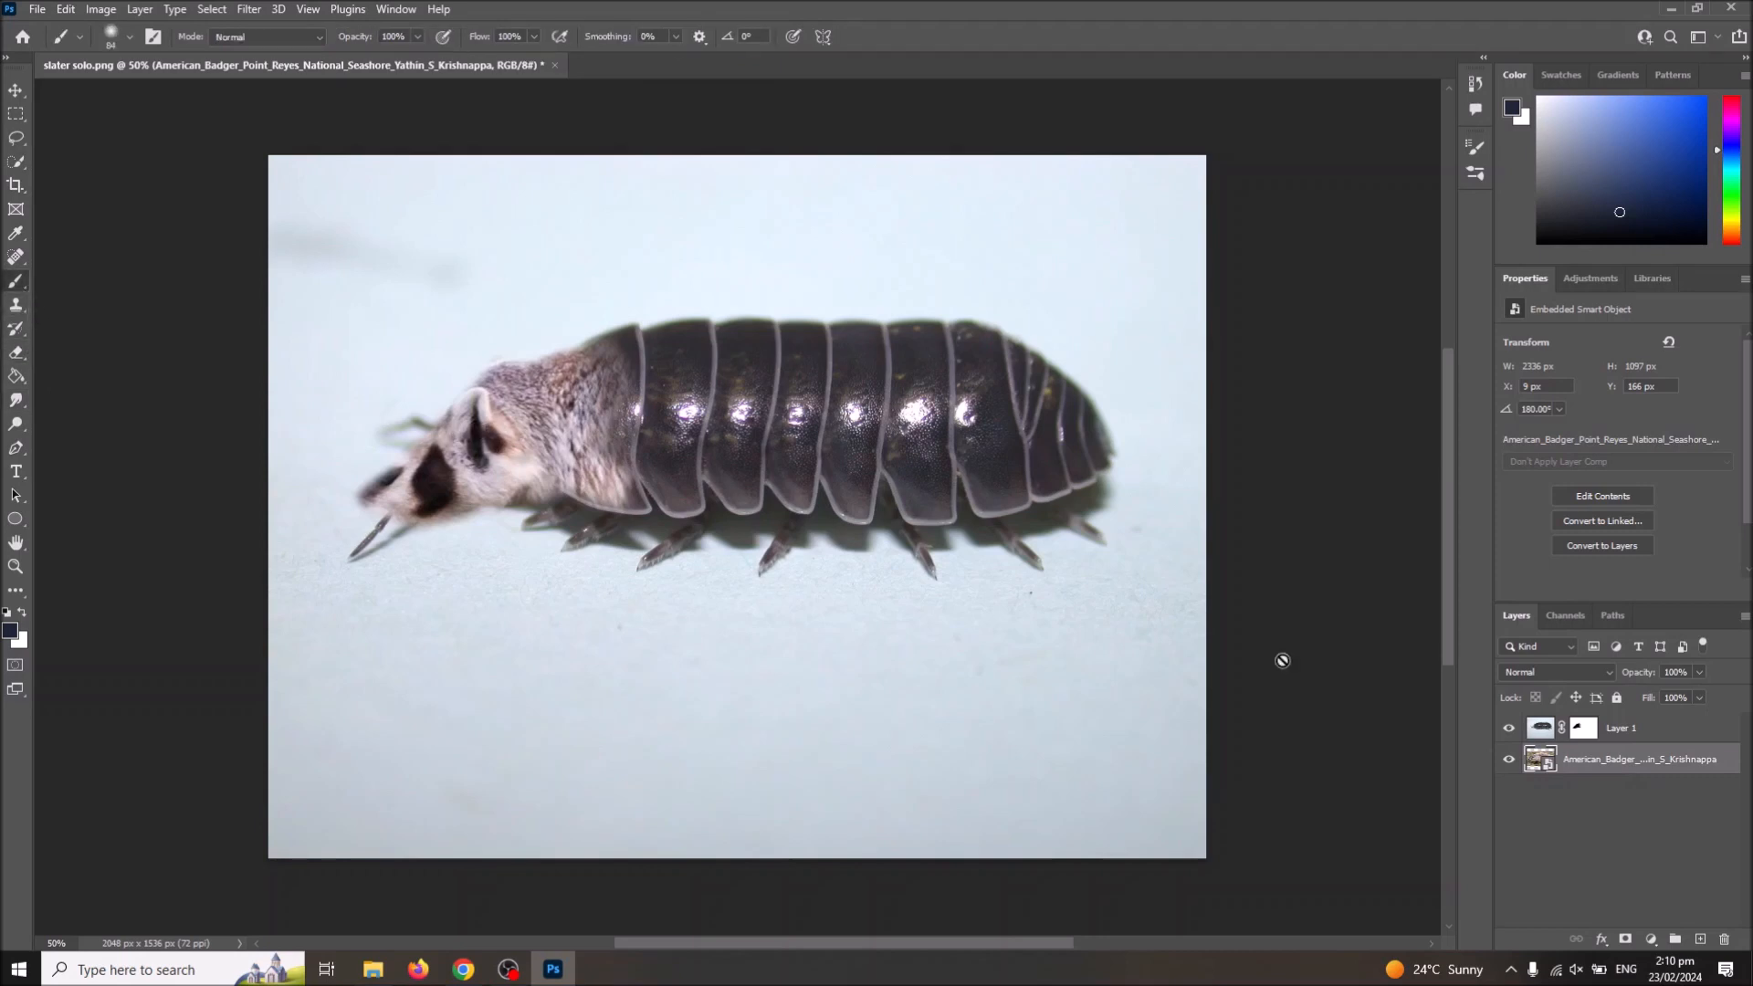
left_click(1584, 727)
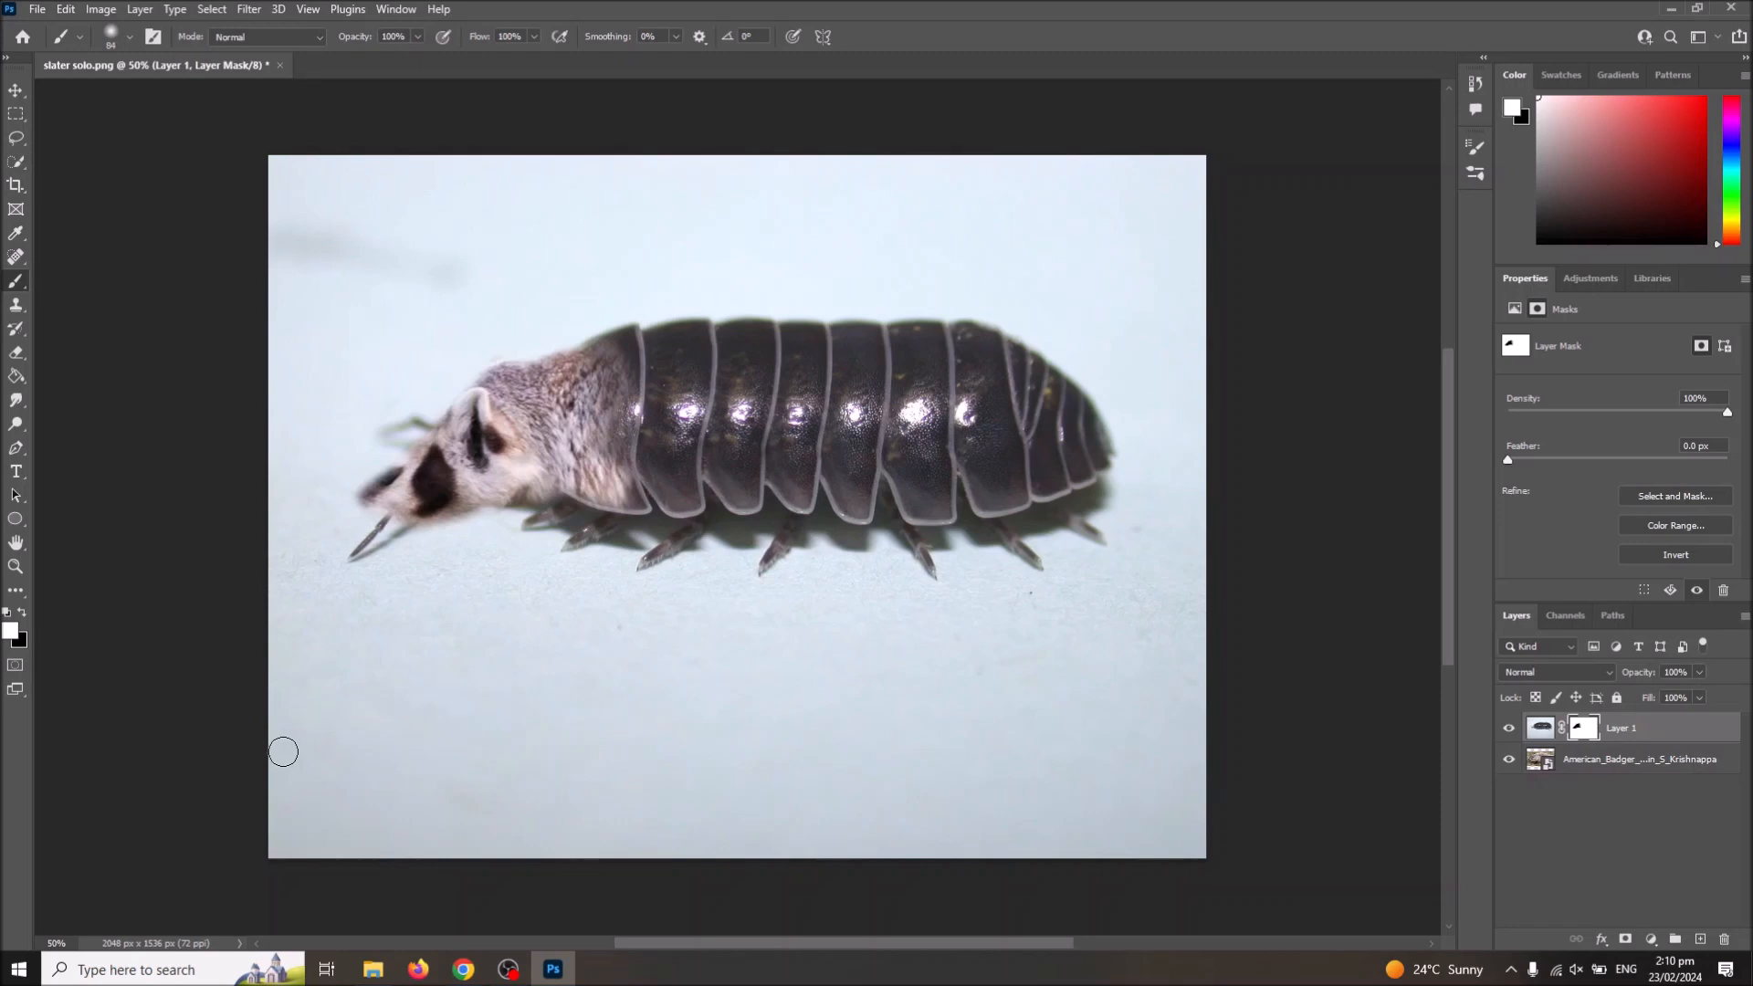
mouse_move(508, 377)
left_mouse_down()
mouse_move(466, 428)
mouse_move(524, 376)
mouse_move(501, 349)
mouse_move(445, 395)
mouse_move(437, 365)
mouse_move(356, 491)
mouse_move(436, 414)
mouse_move(317, 515)
mouse_move(359, 472)
left_mouse_up()
left_click(23, 612)
mouse_move(422, 495)
left_mouse_down()
mouse_move(365, 552)
mouse_move(407, 519)
mouse_move(620, 498)
mouse_move(584, 516)
mouse_move(623, 488)
mouse_move(604, 351)
mouse_move(555, 381)
mouse_move(570, 339)
mouse_move(511, 357)
mouse_move(607, 321)
mouse_move(586, 338)
left_mouse_up()
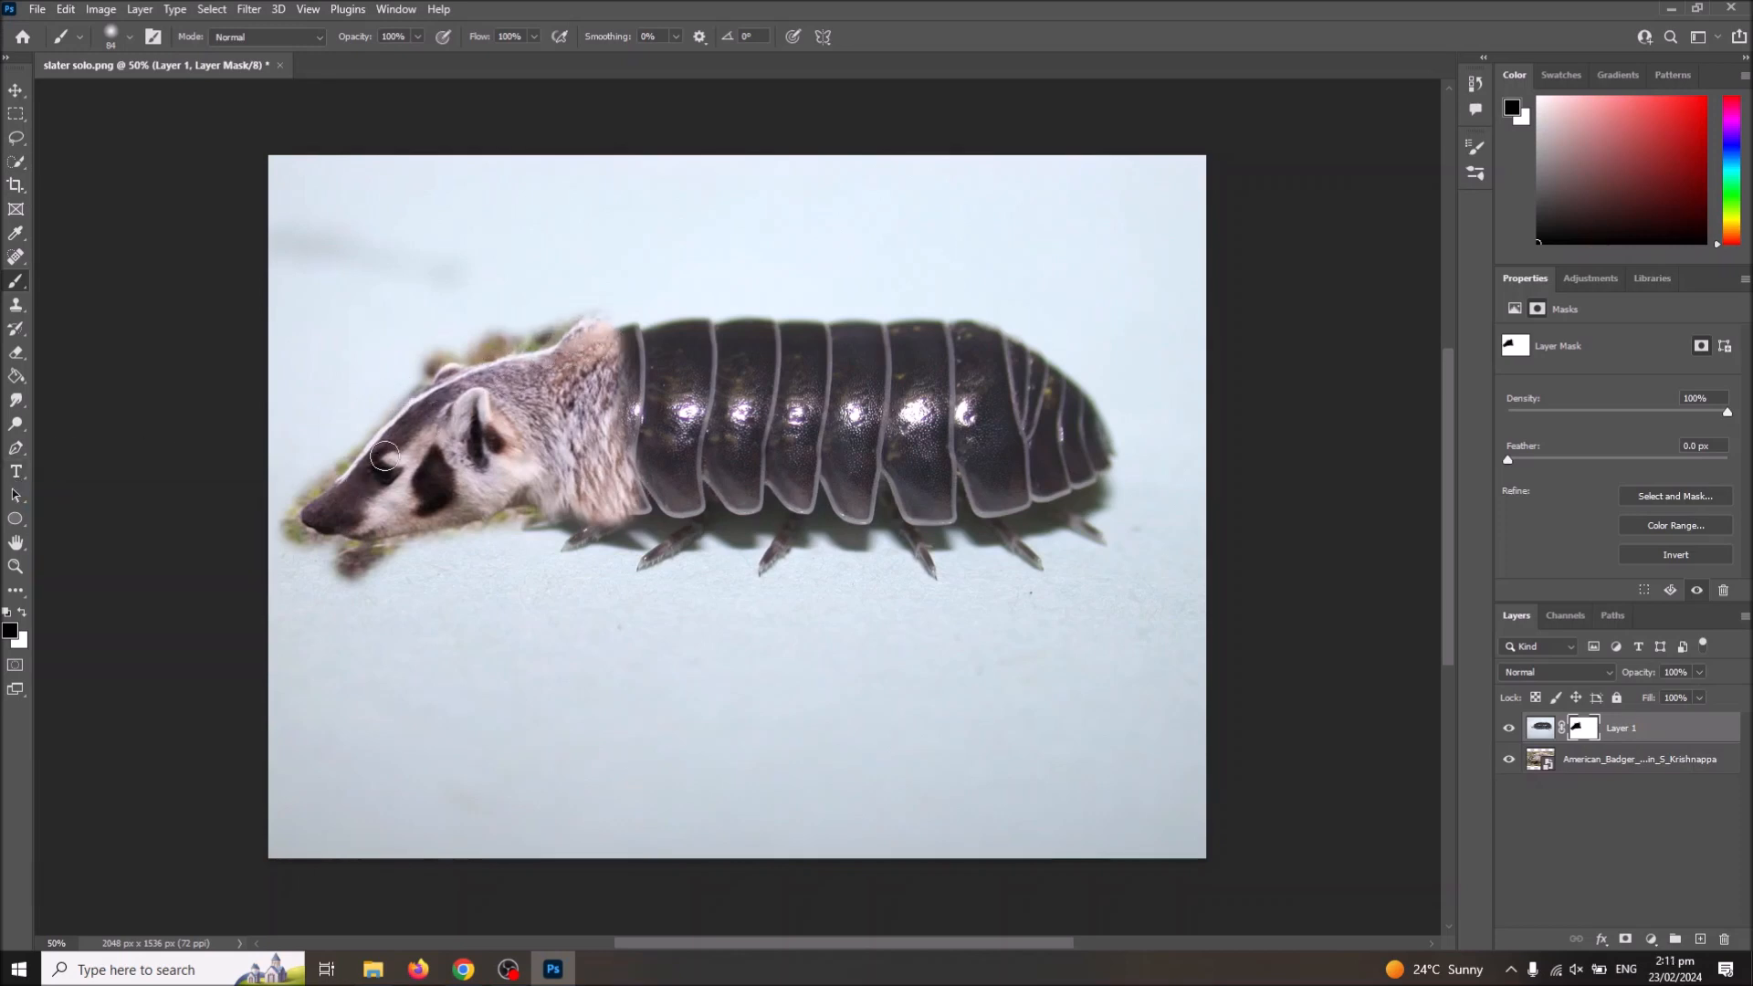
left_click_drag(407, 391, 372, 438)
mouse_move(463, 518)
left_mouse_down()
mouse_move(418, 531)
mouse_move(532, 489)
mouse_move(575, 503)
left_mouse_up()
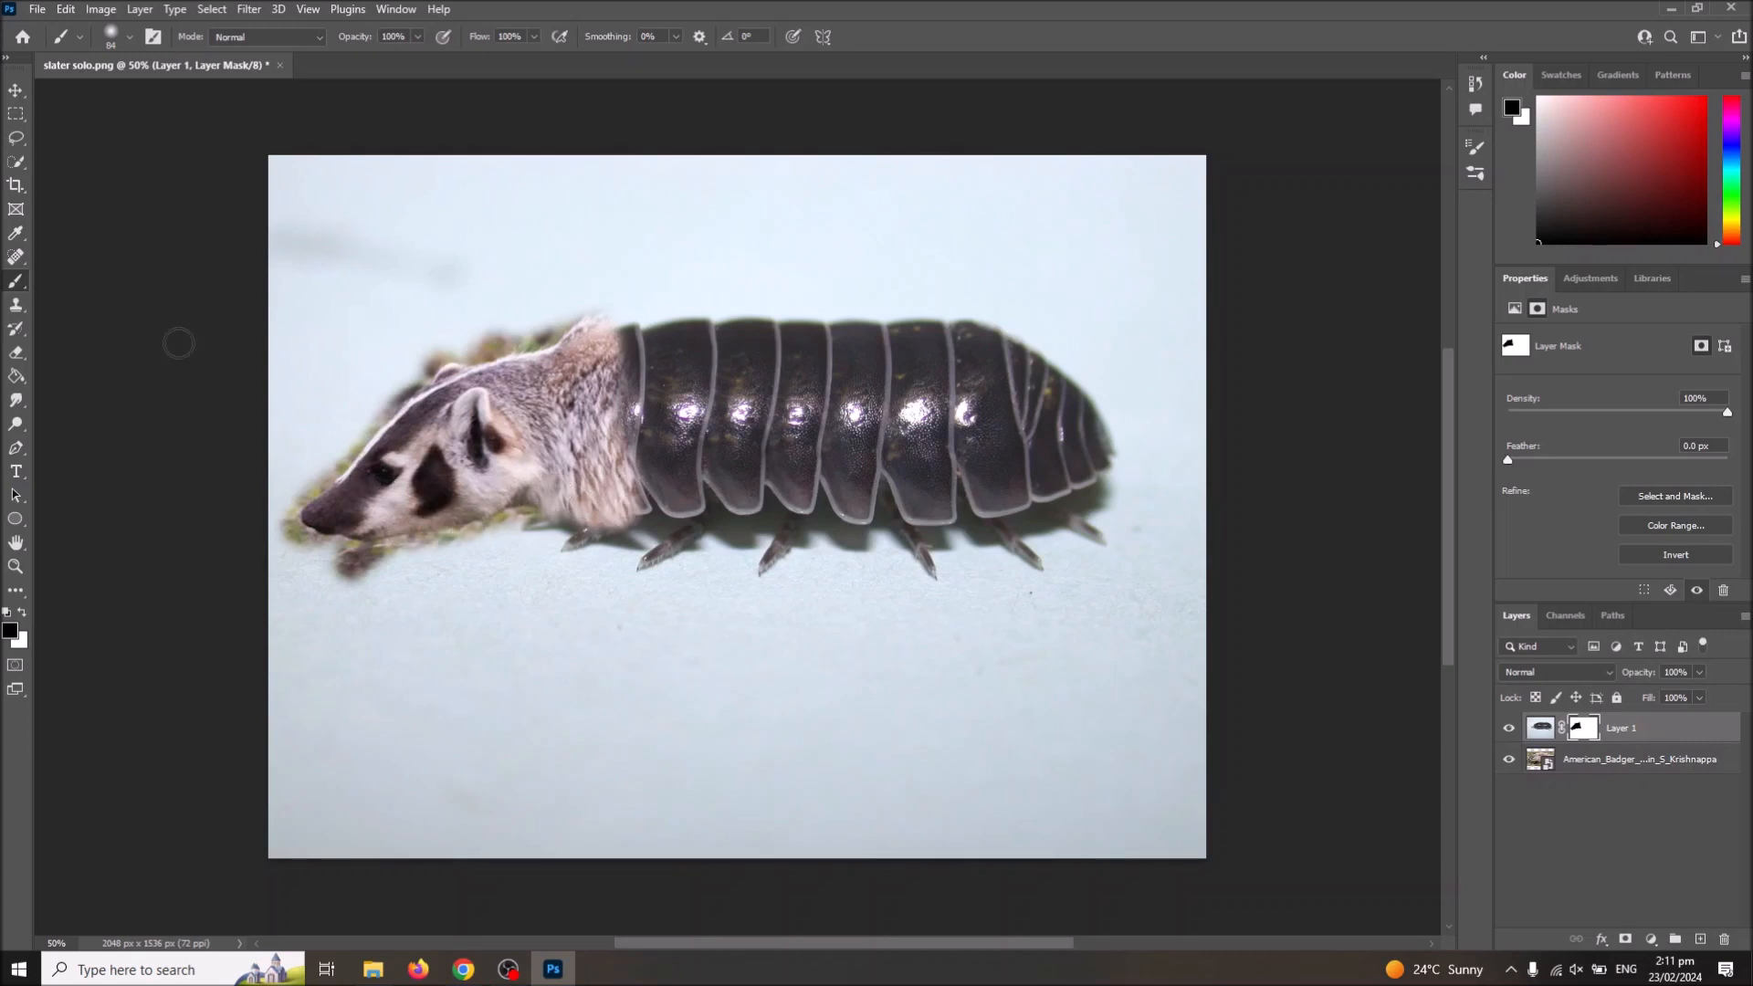
Step: Brush white on the mask around the enlarged head to hide the grass, and touch up the snout's lower edge with black
left_click(23, 613)
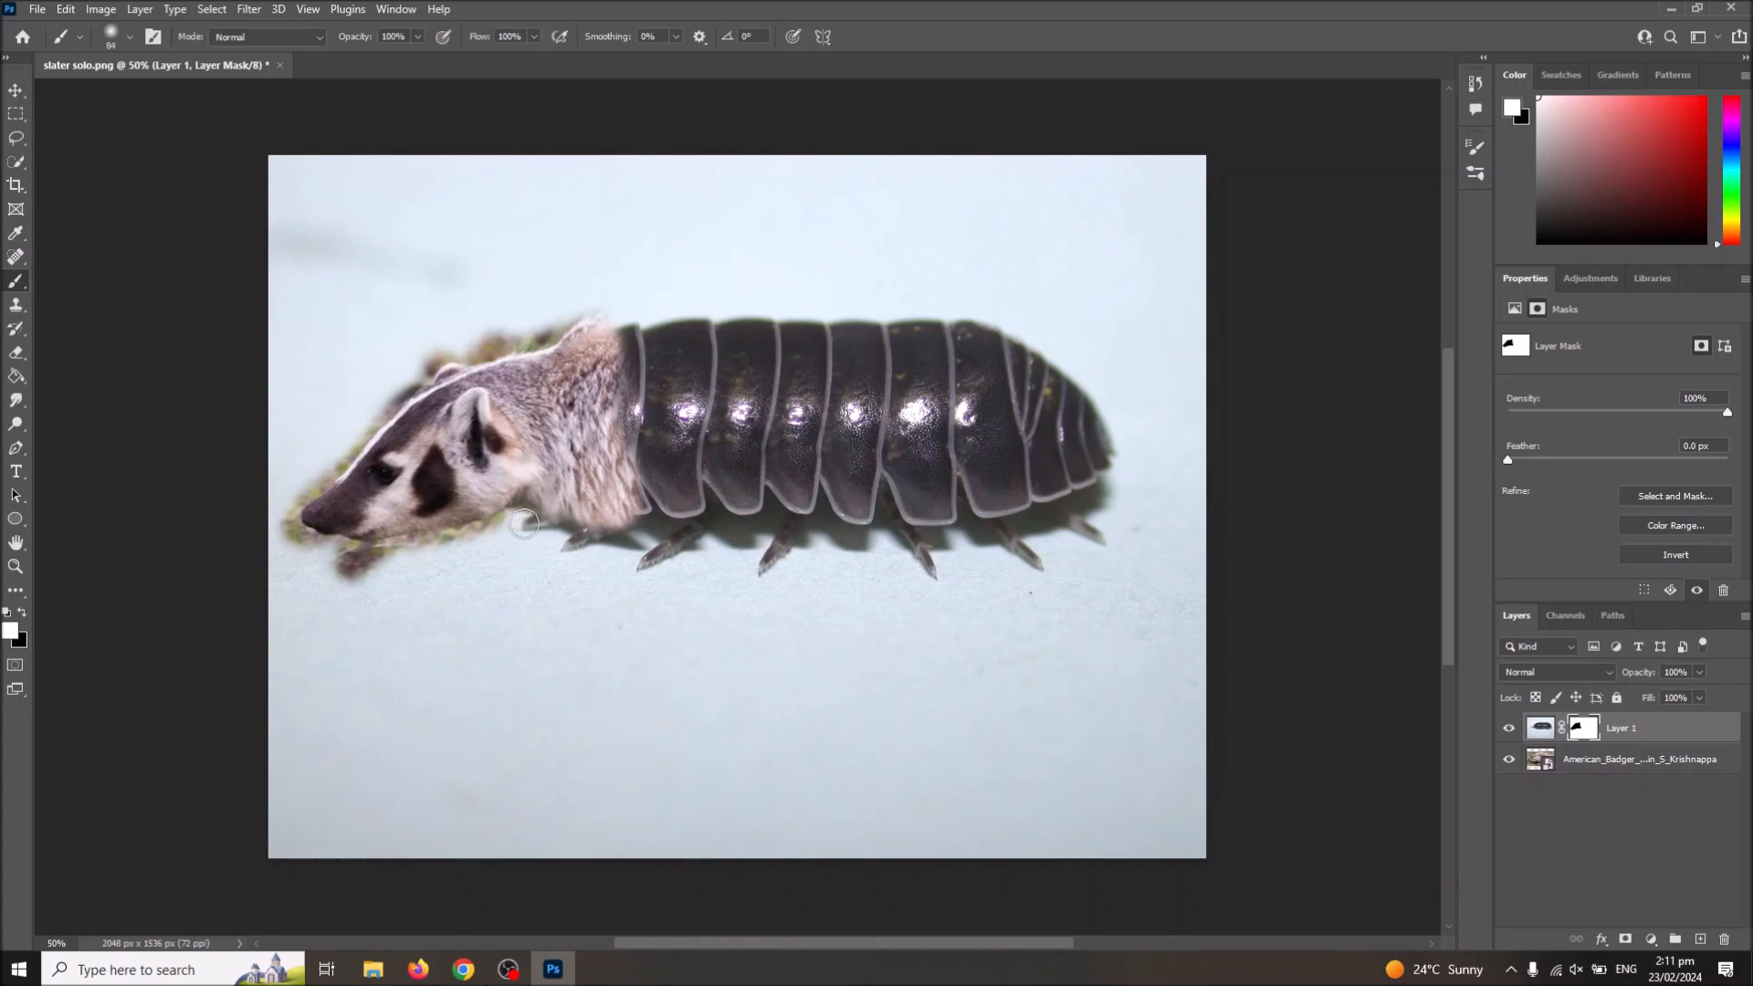
mouse_move(511, 532)
left_mouse_down()
mouse_move(311, 563)
mouse_move(375, 579)
mouse_move(299, 549)
mouse_move(282, 517)
mouse_move(329, 463)
mouse_move(280, 518)
mouse_move(288, 540)
mouse_move(341, 559)
left_mouse_up()
mouse_move(344, 468)
left_mouse_down()
mouse_move(426, 353)
mouse_move(304, 496)
mouse_move(301, 474)
mouse_move(424, 342)
mouse_move(443, 349)
mouse_move(430, 362)
mouse_move(499, 350)
mouse_move(570, 314)
mouse_move(463, 354)
mouse_move(551, 329)
left_mouse_up()
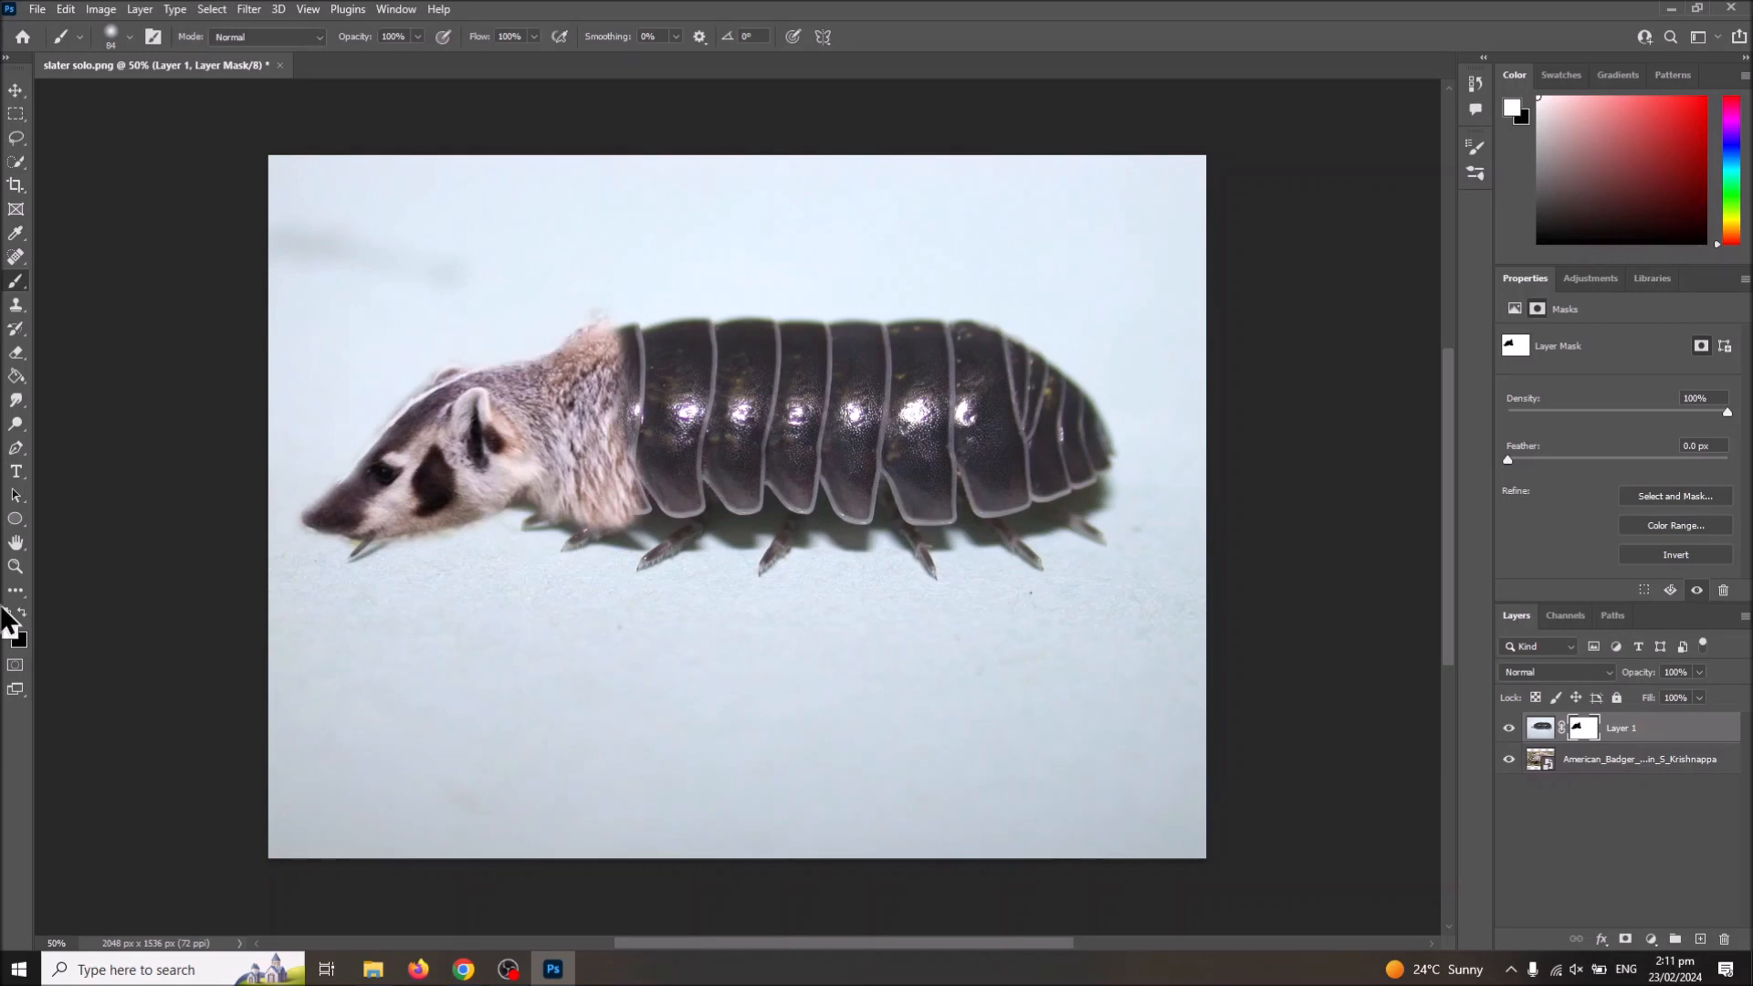
left_click_drag(380, 554, 364, 555)
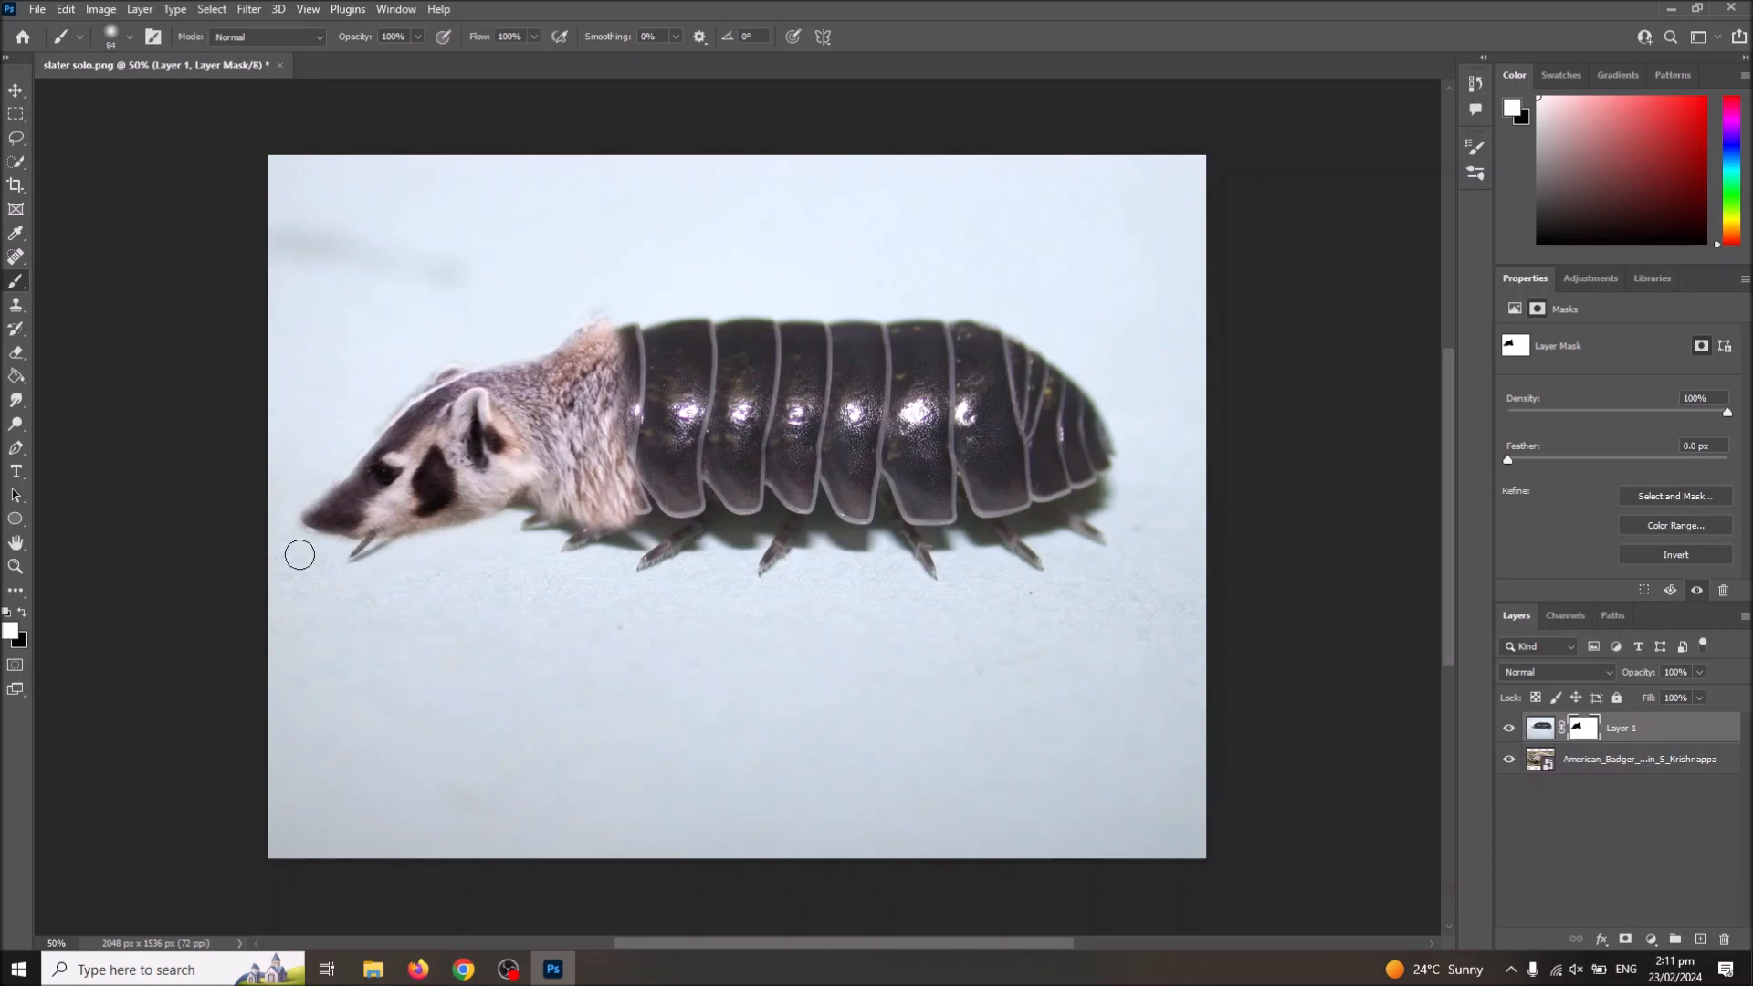
left_click(8, 613)
left_click_drag(344, 523, 404, 518)
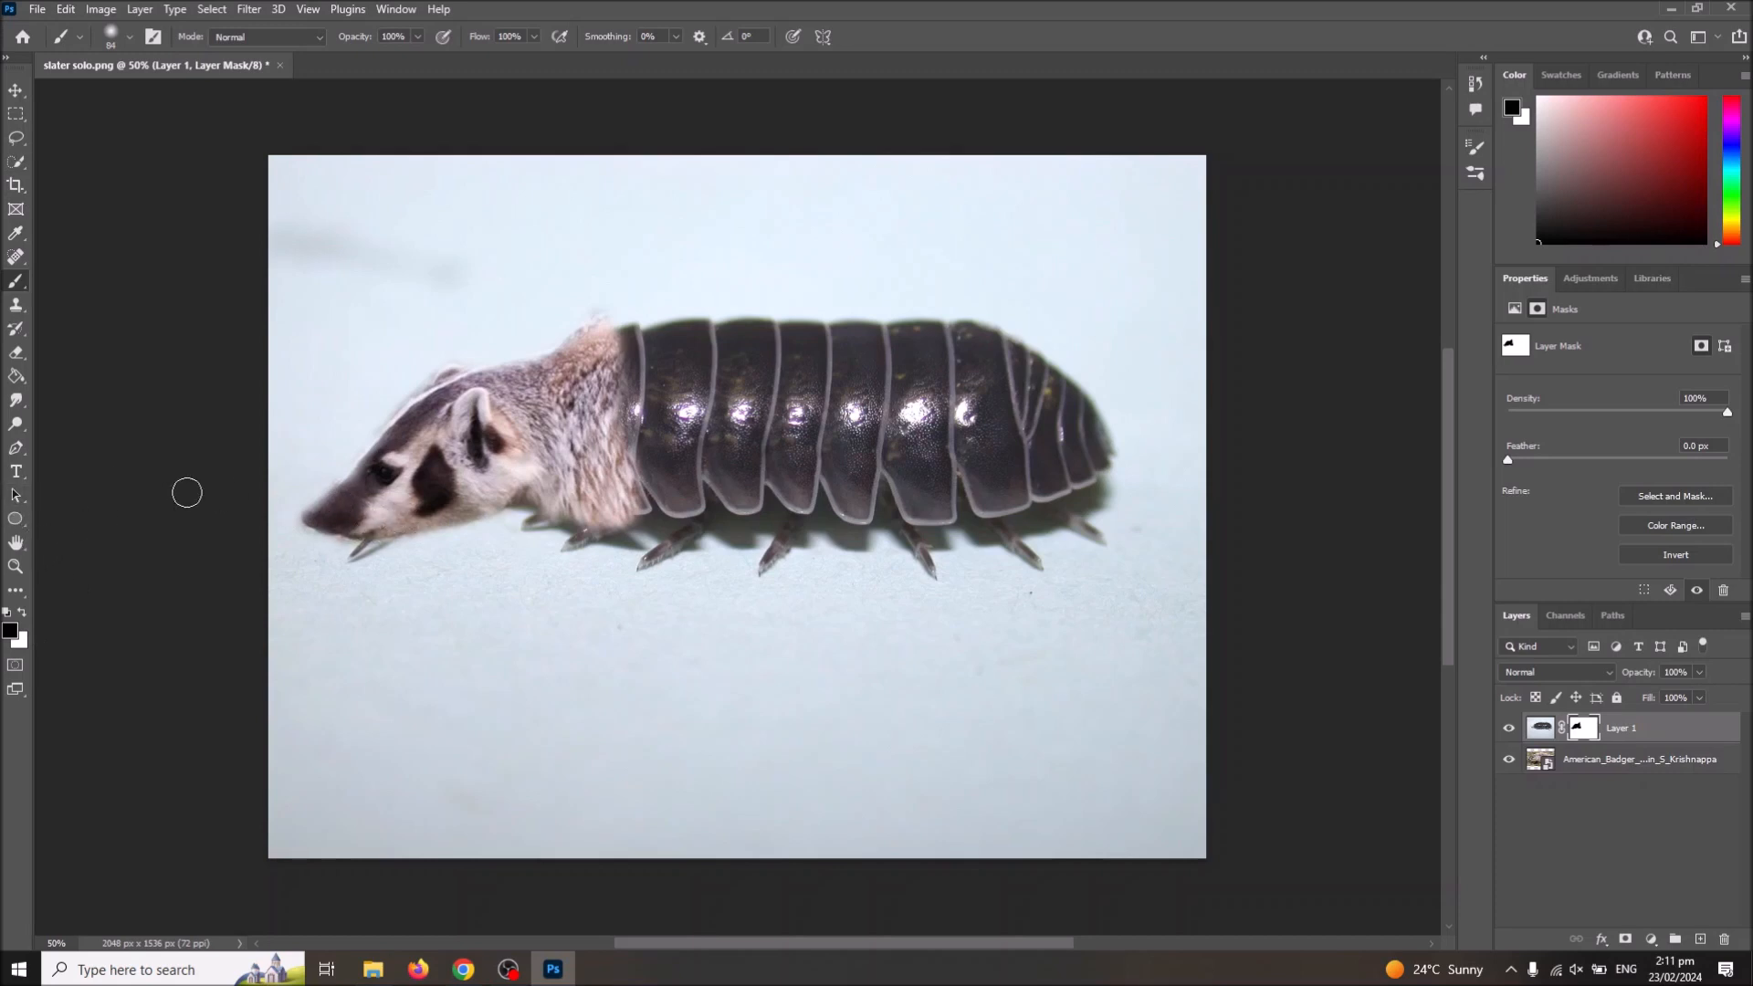
Step: Pick a dark grey foreground colour and brush the mask where the badger's neck meets the first shell segment
left_click(10, 629)
left_click(575, 338)
left_click(987, 179)
mouse_move(618, 367)
left_mouse_down()
mouse_move(619, 351)
mouse_move(630, 513)
mouse_move(616, 400)
left_mouse_up()
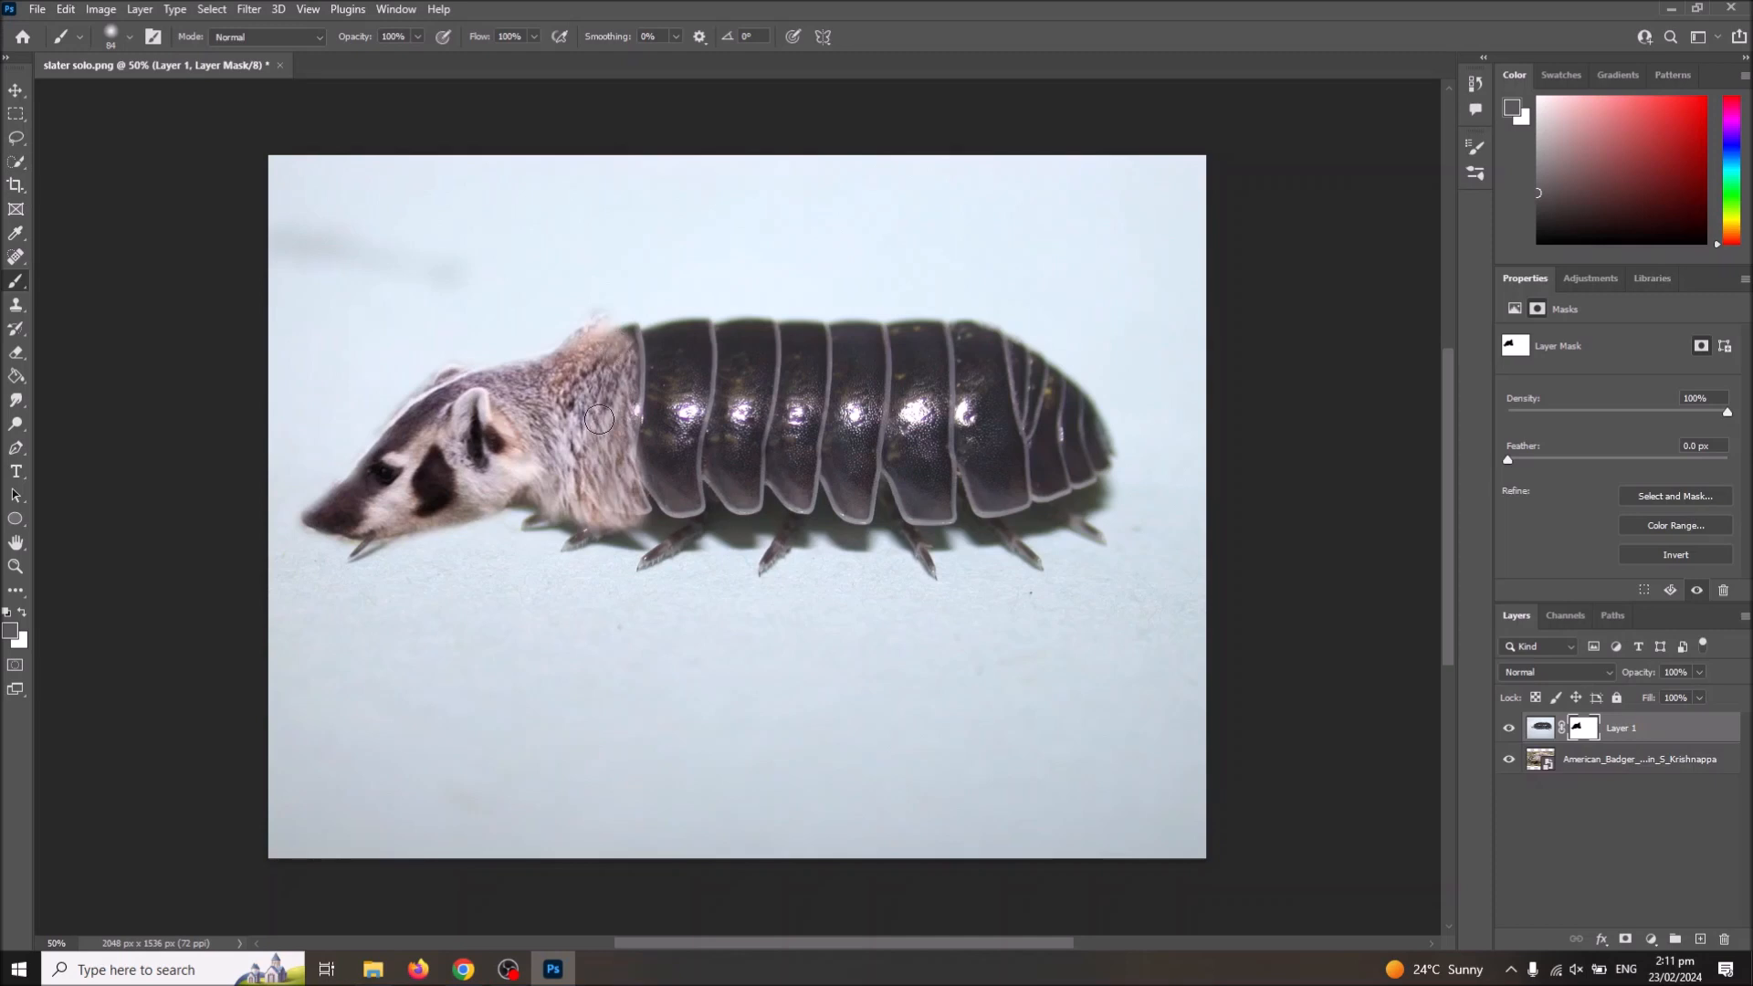
Step: Set the foreground colour to light grey (b1b1b1) and brush the mask along the shell's front edge to soften the fur transition
left_click(10, 630)
left_click(521, 285)
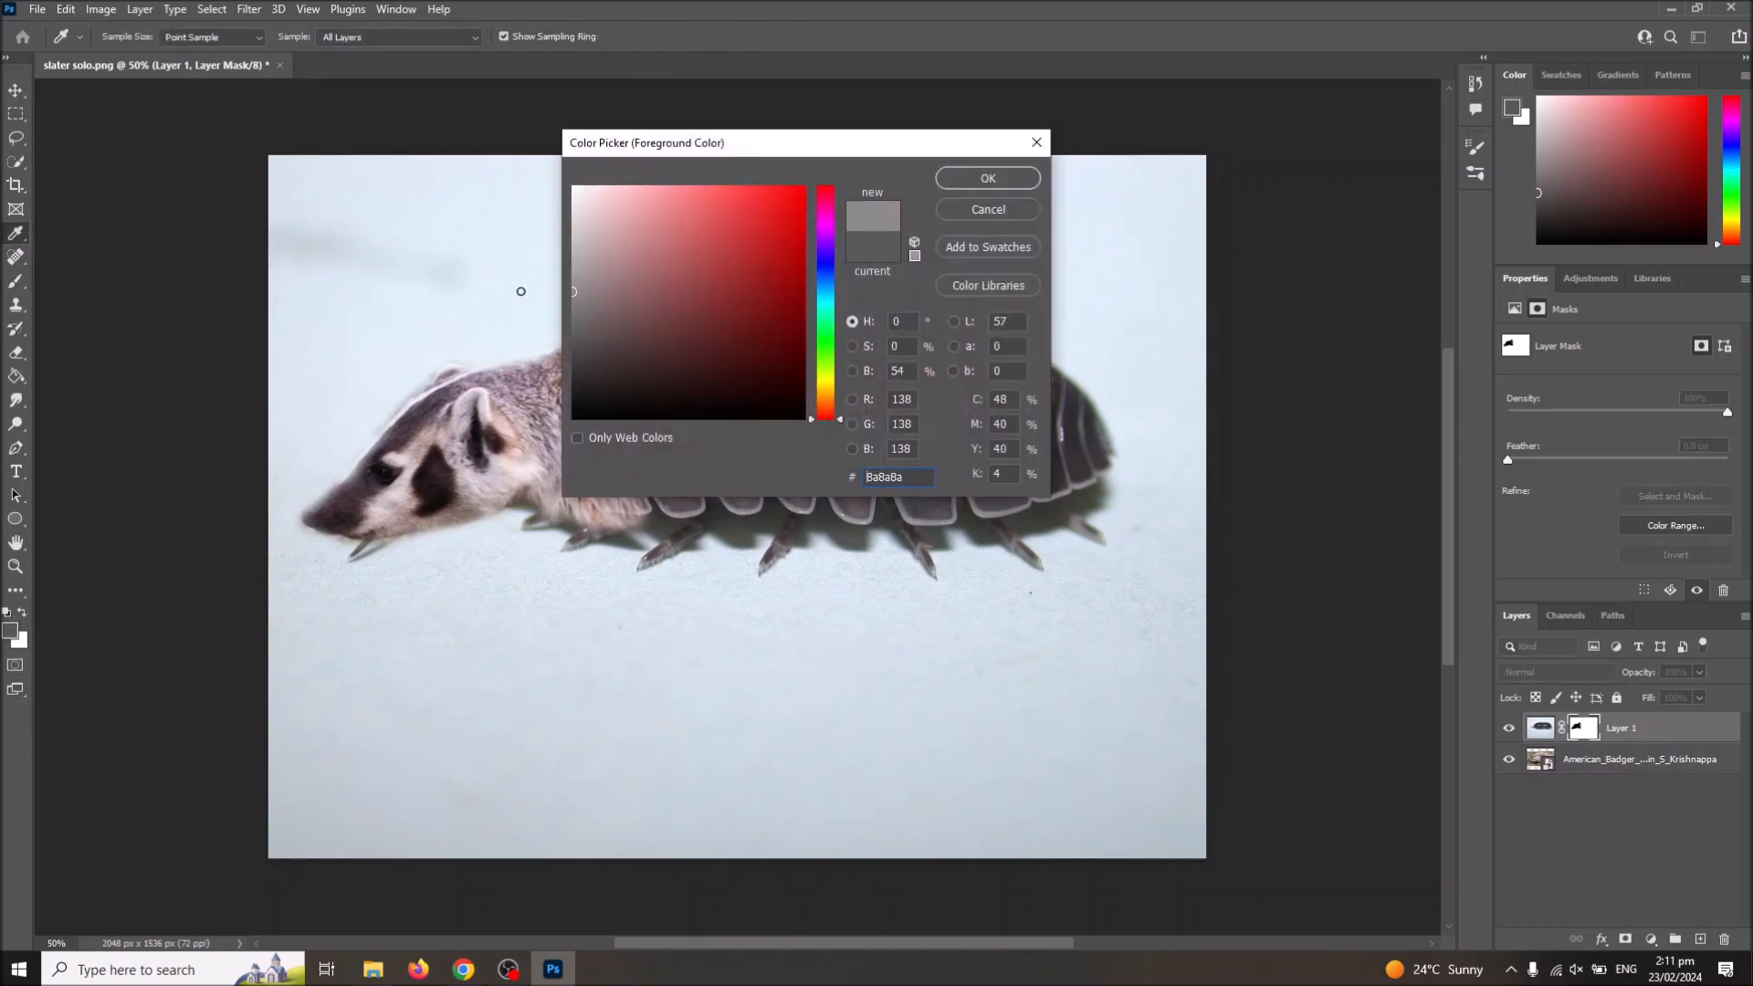
left_click(987, 178)
mouse_move(628, 355)
left_mouse_down()
mouse_move(639, 508)
mouse_move(627, 368)
left_mouse_up()
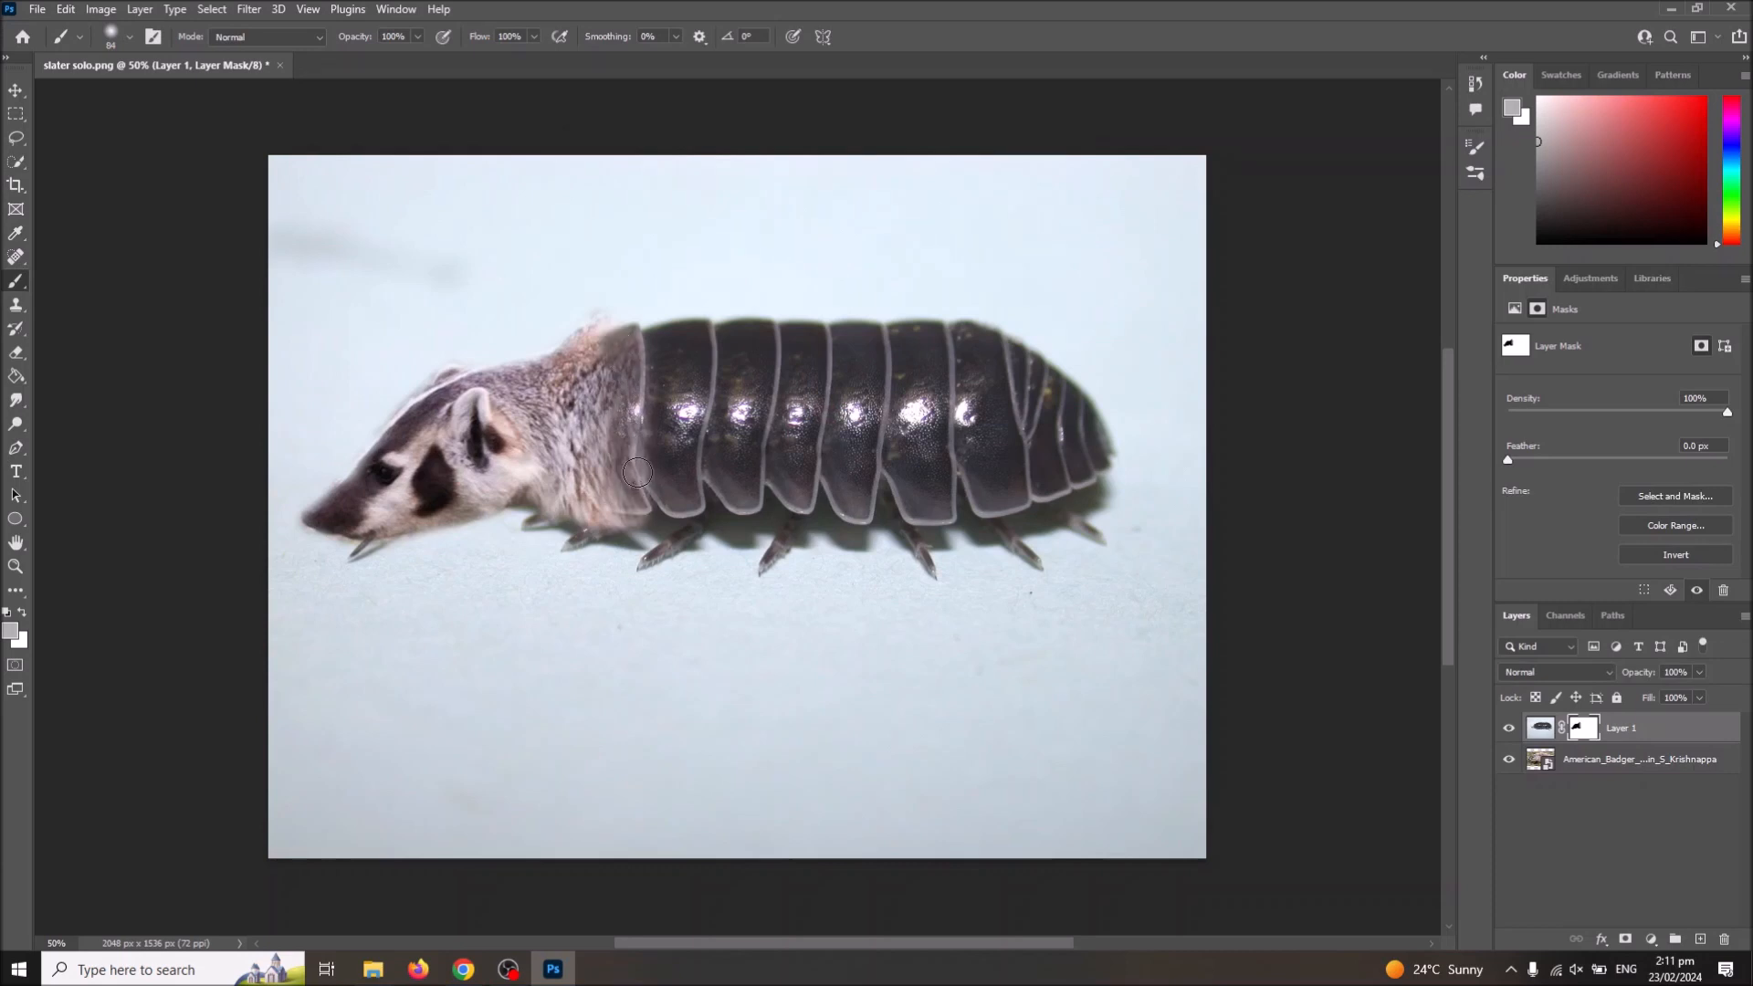
Step: Switch the foreground colour to white and brush the mask along the neck's upper and lower edges to hide the stray fur
left_click(10, 630)
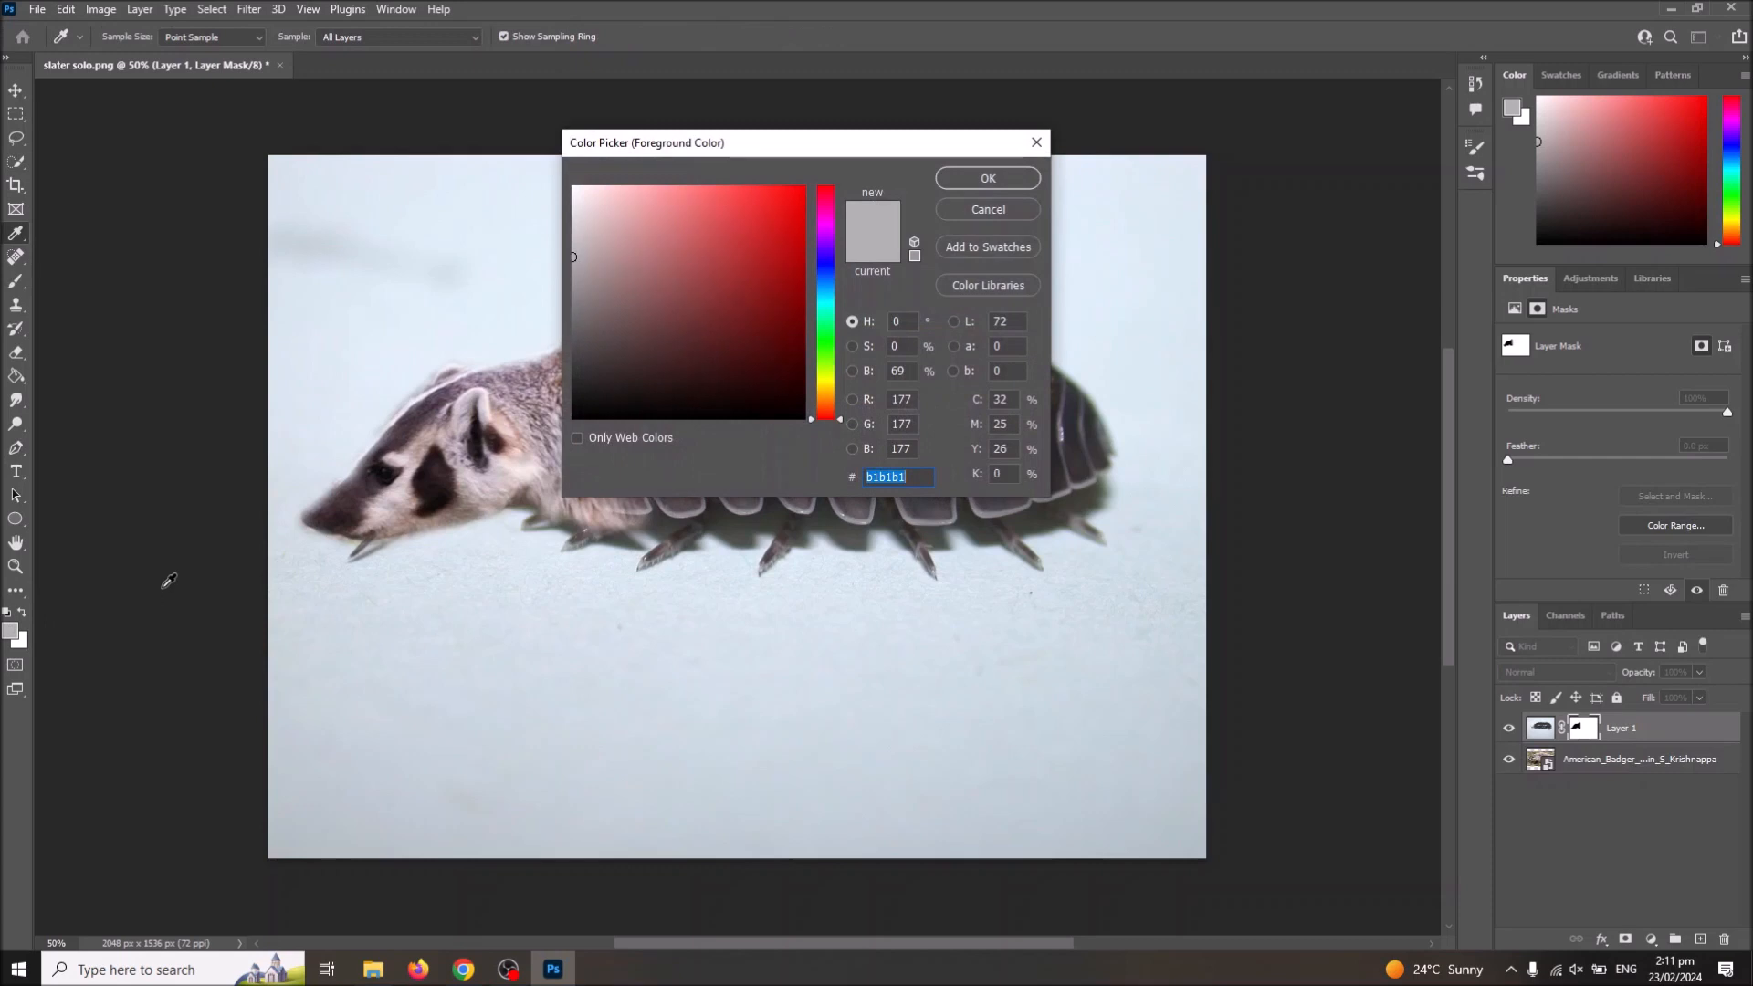
left_click(954, 180)
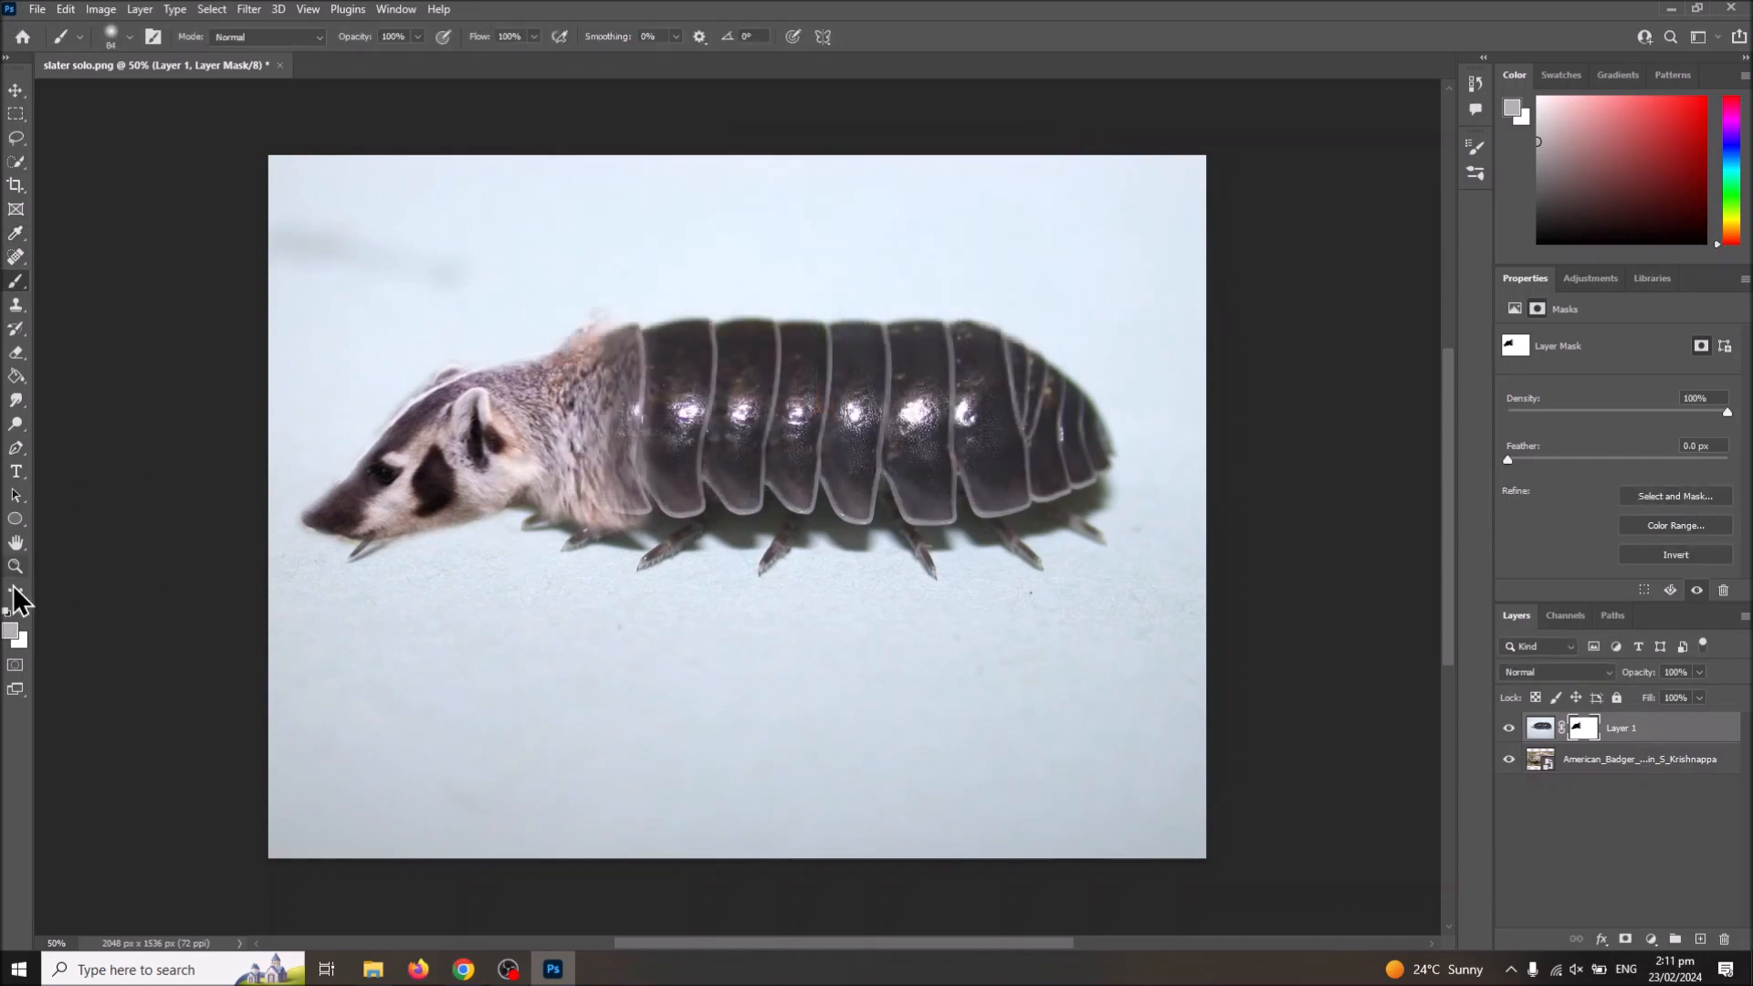
left_click(21, 613)
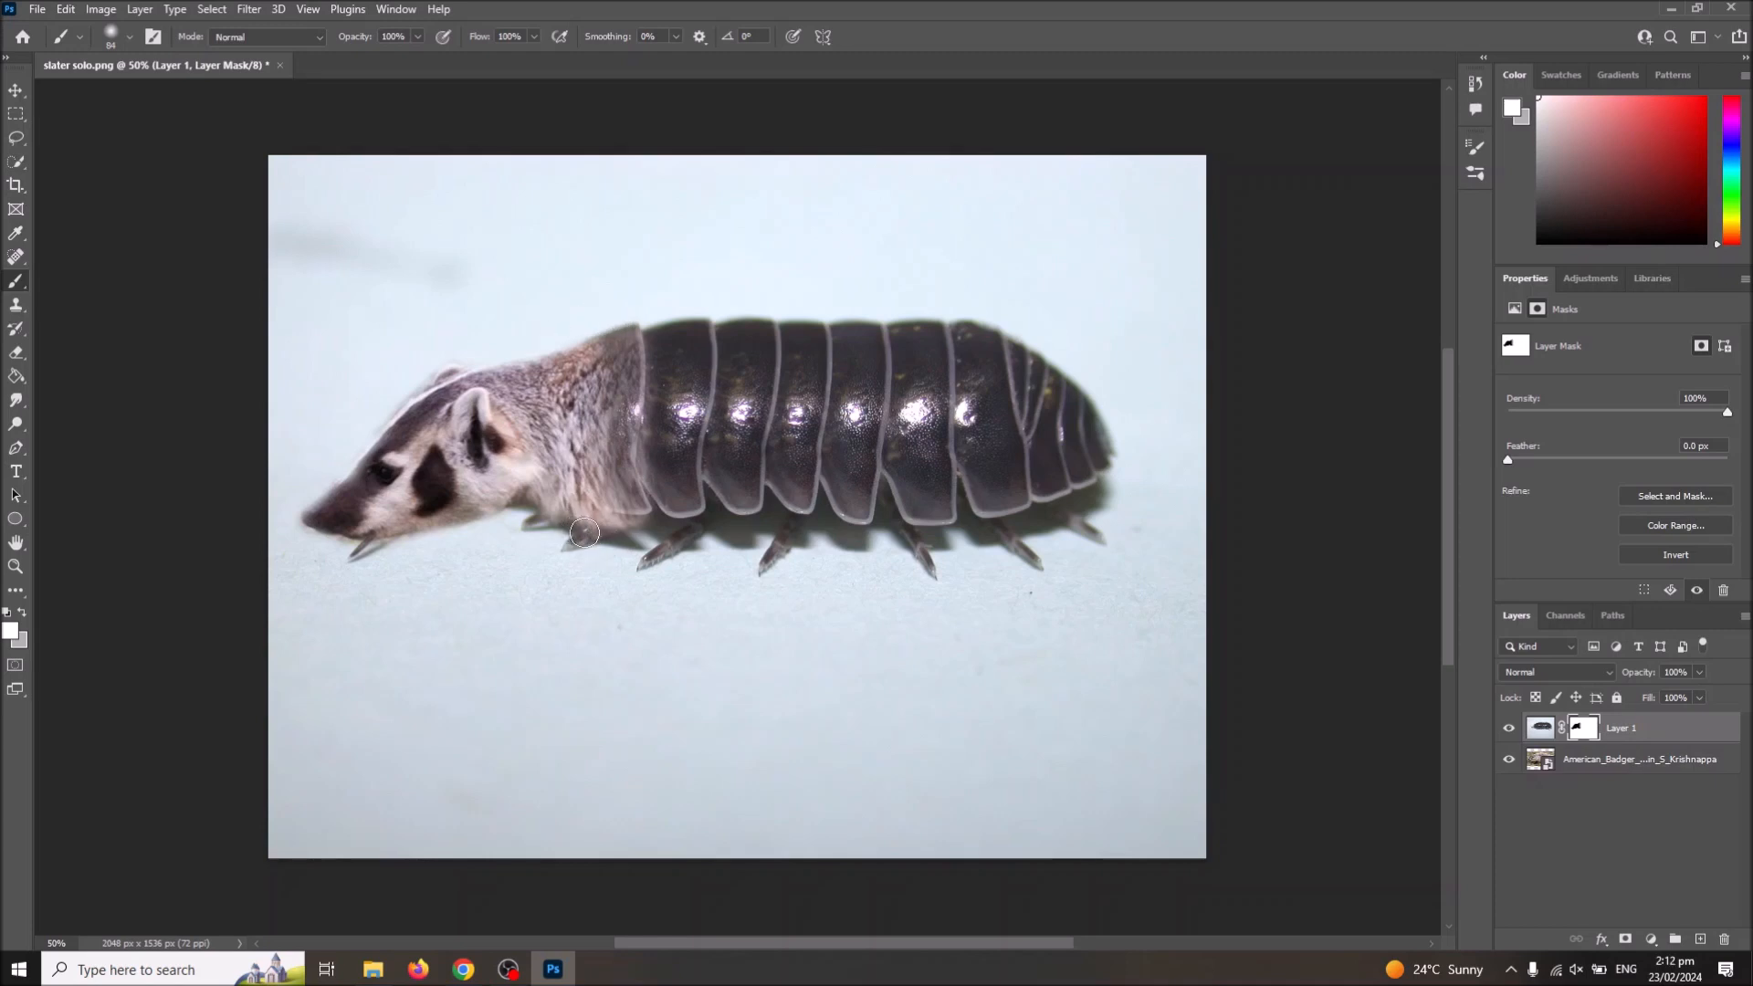
mouse_move(551, 529)
left_mouse_down()
mouse_move(638, 531)
mouse_move(558, 529)
mouse_move(589, 524)
left_mouse_up()
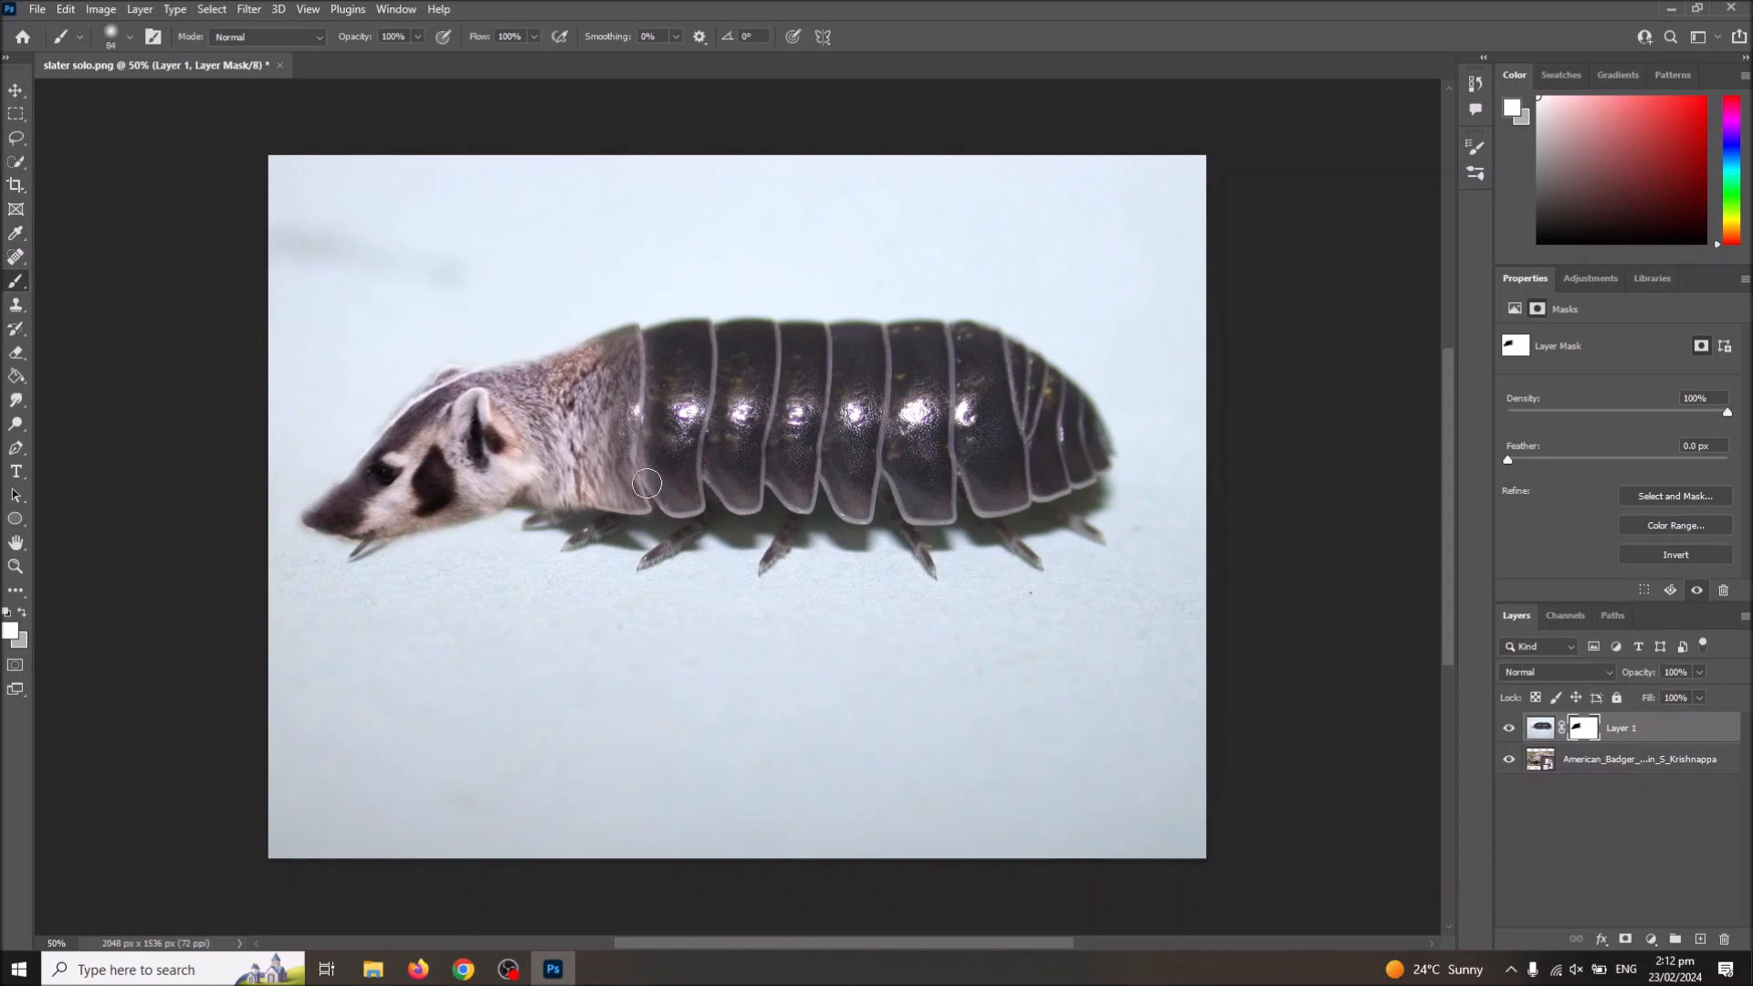
Step: Target Layer 1's image instead of its mask and sample the pale background colour below the badger's head
left_click(1539, 729)
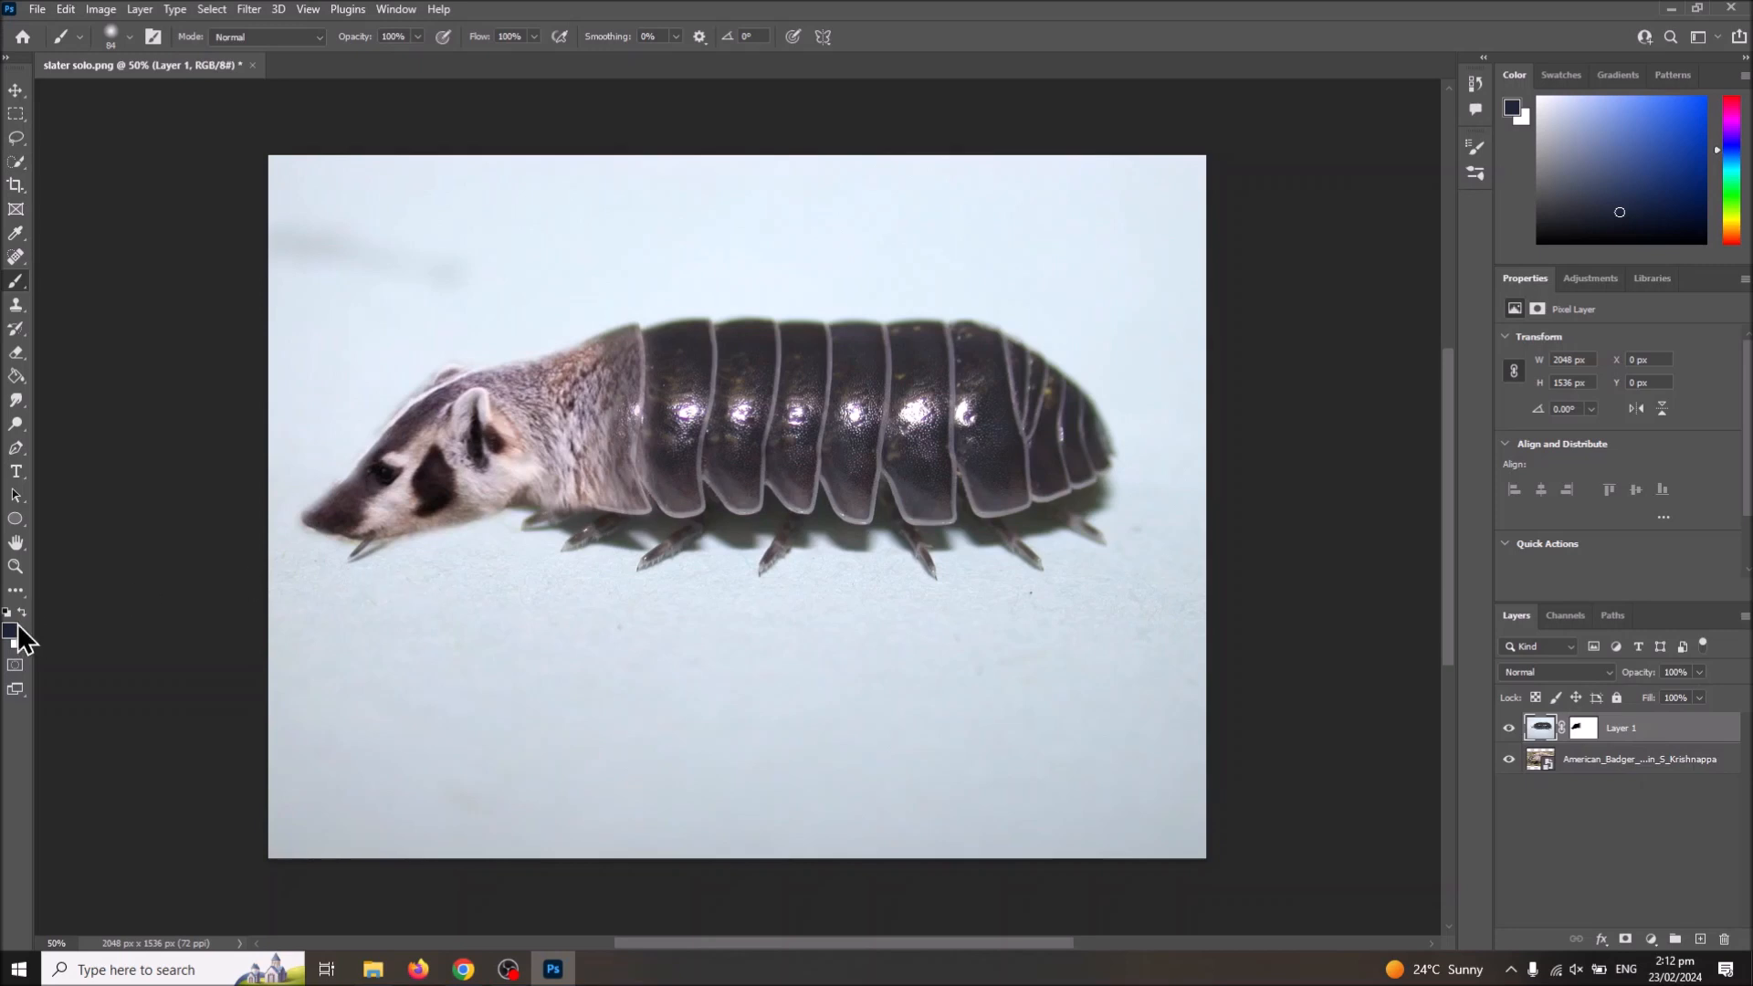
left_click(16, 233)
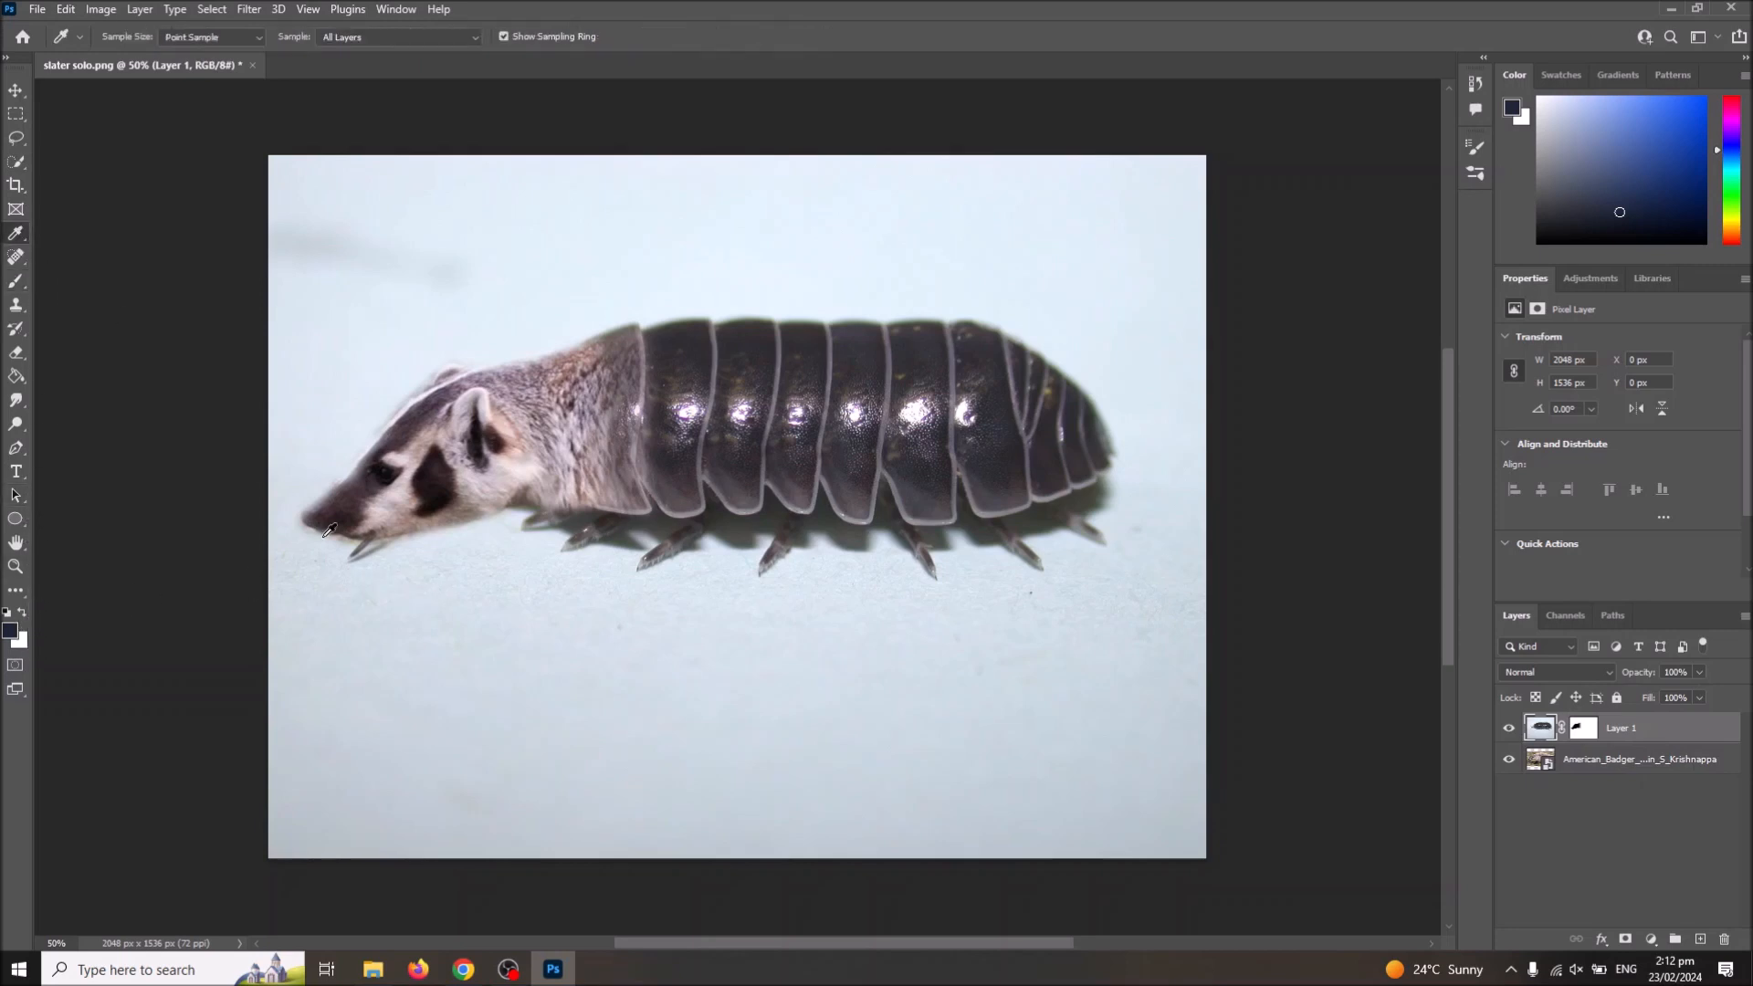
left_click(399, 617)
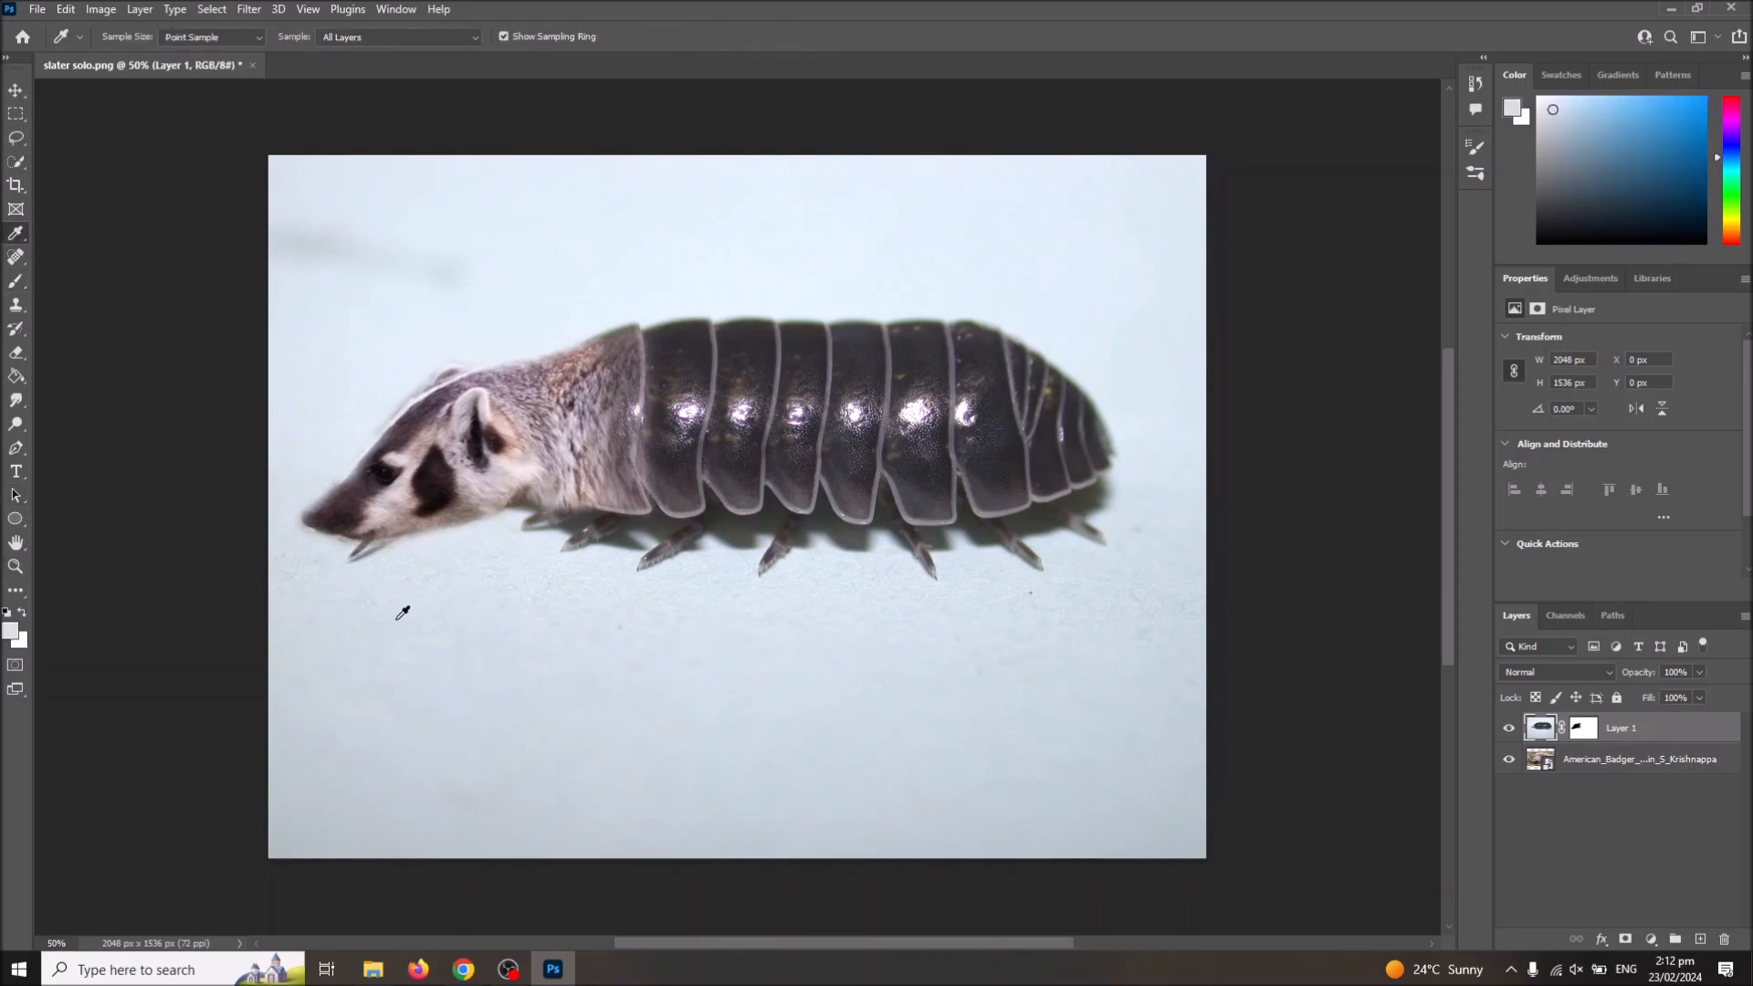
Step: Quick-select the leftover antenna below the snout, remove it with Content-Aware Fill output to a new layer, and deselect
left_click(16, 162)
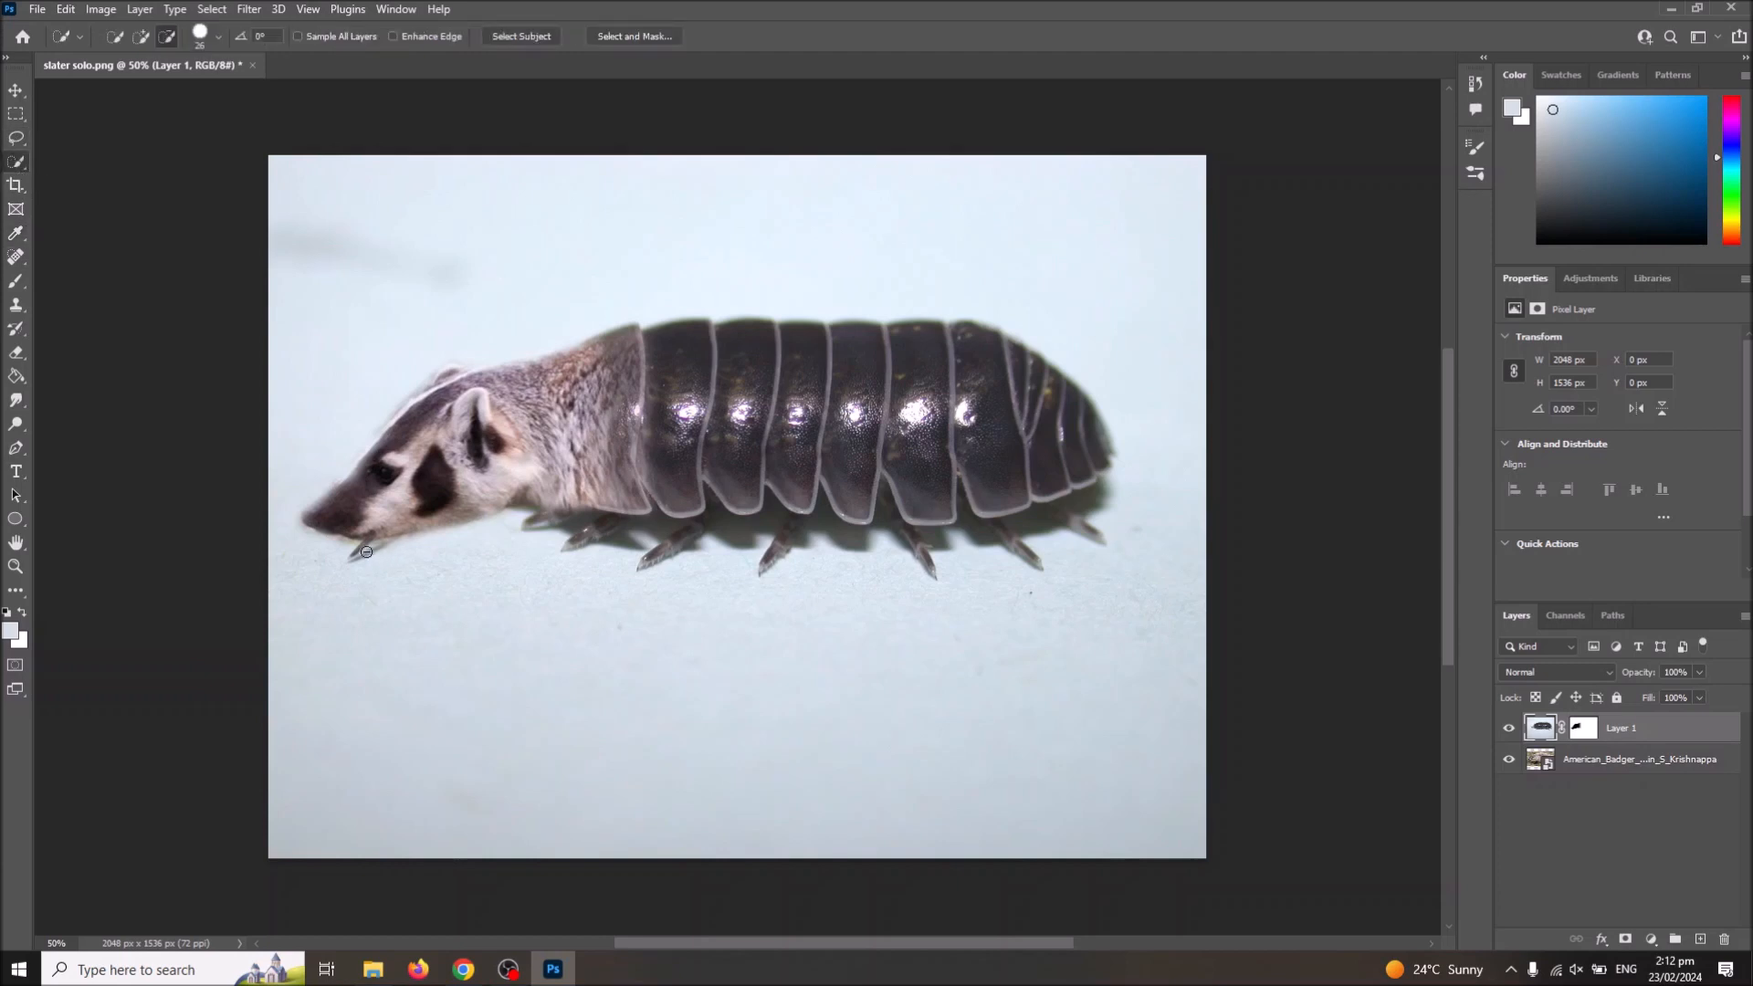
left_click_drag(396, 549, 347, 534)
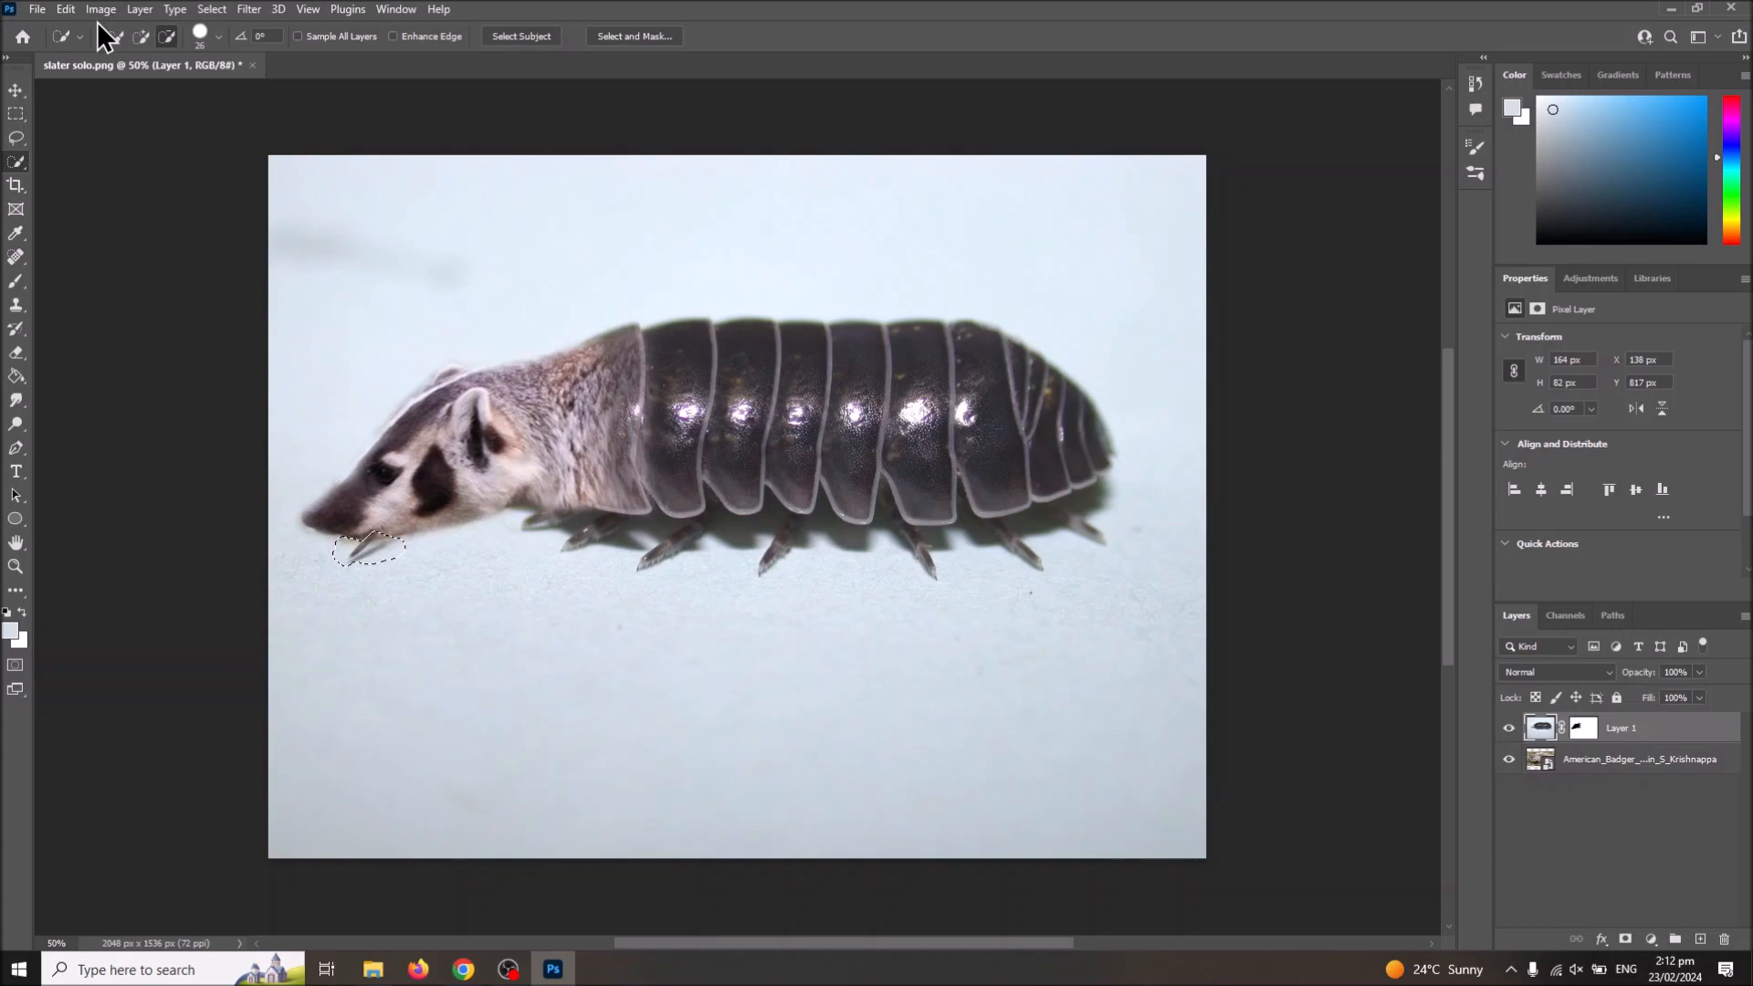
left_click(65, 10)
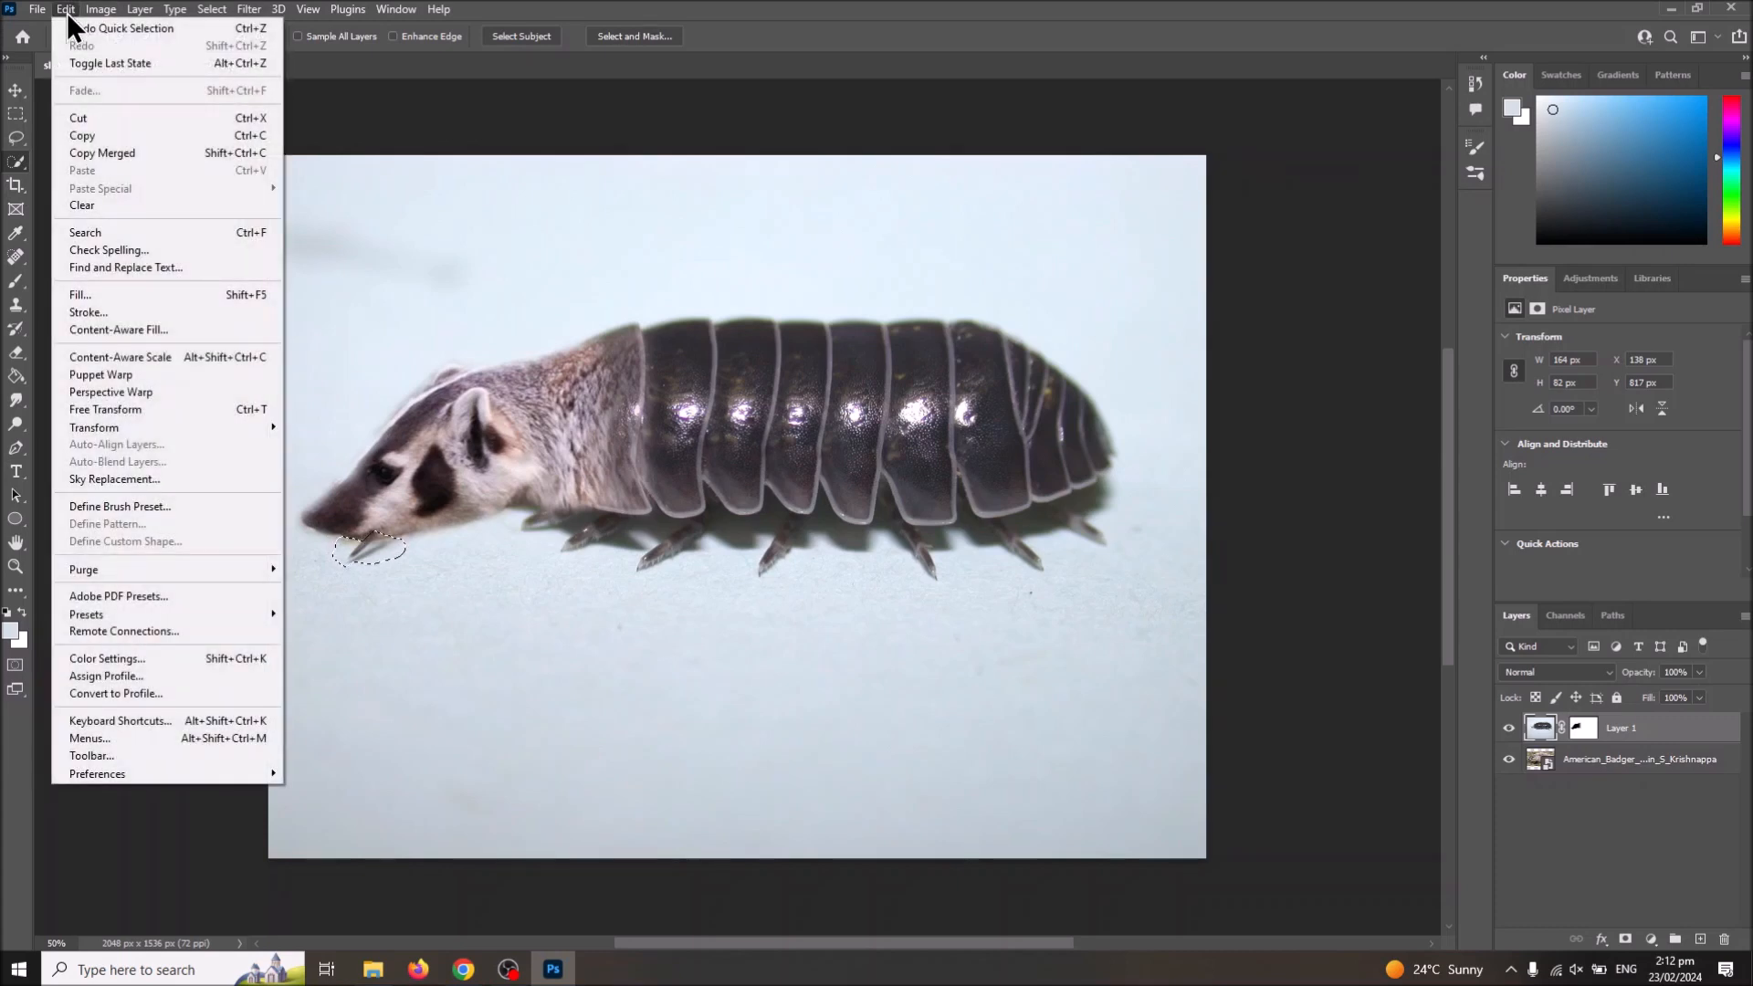
left_click(139, 331)
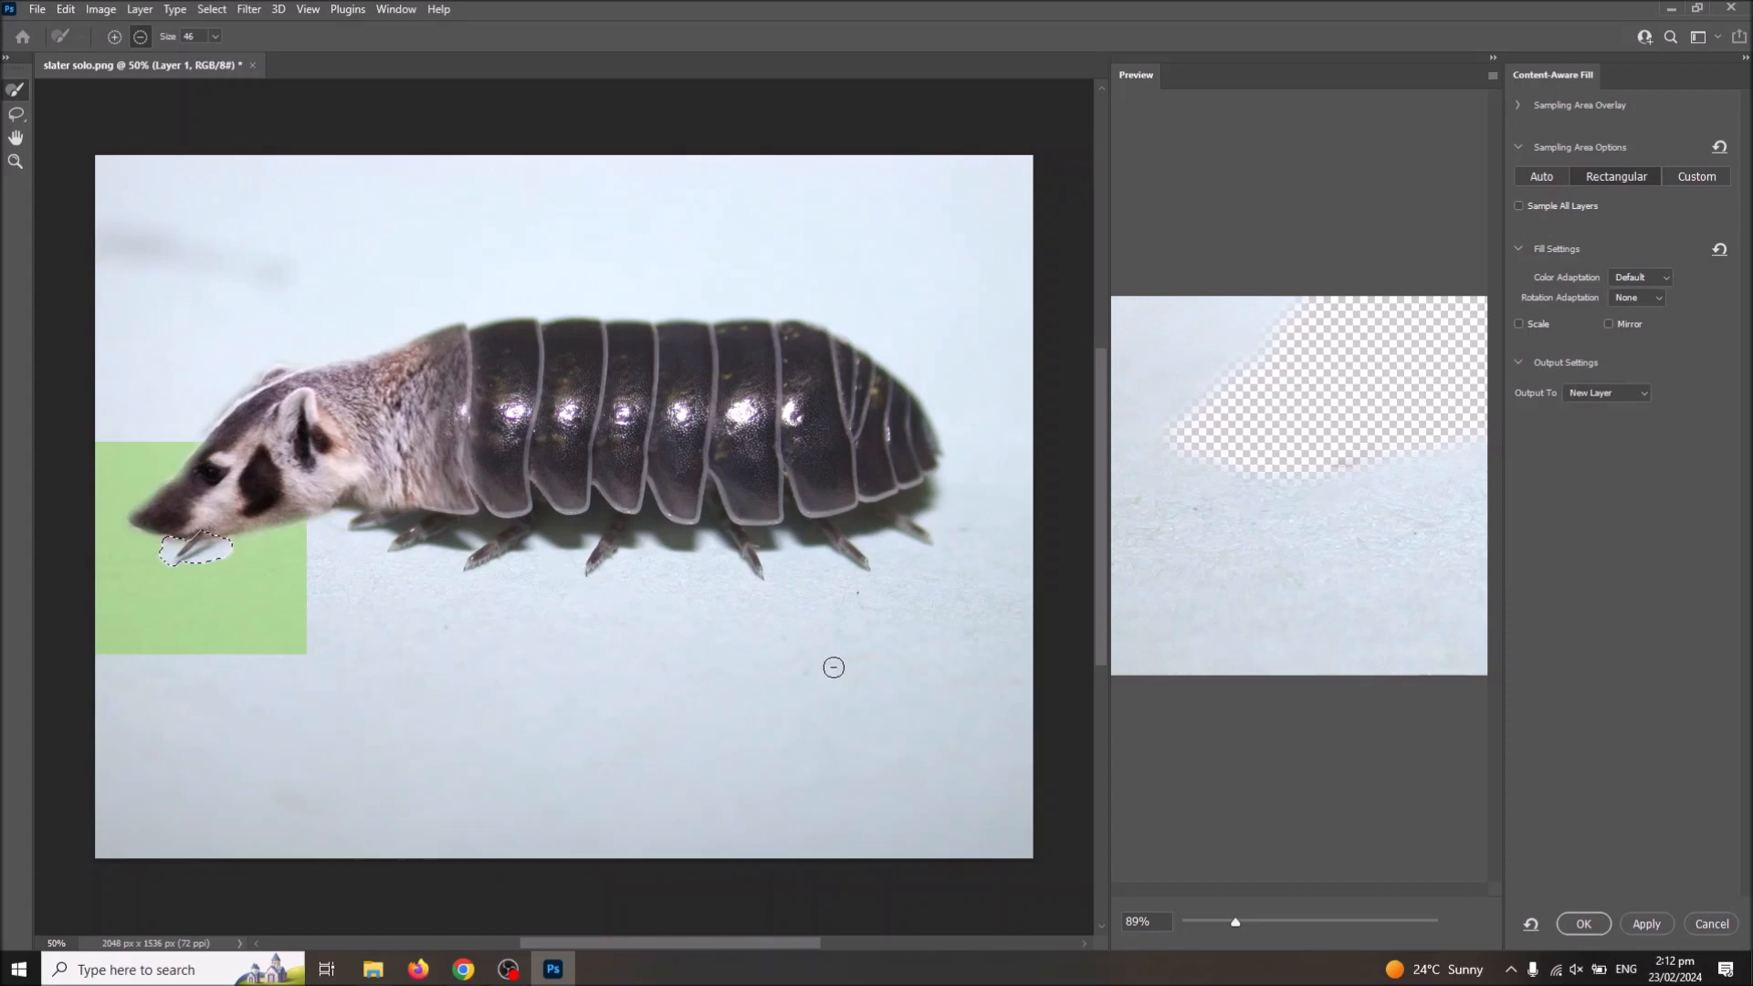
left_click(1584, 924)
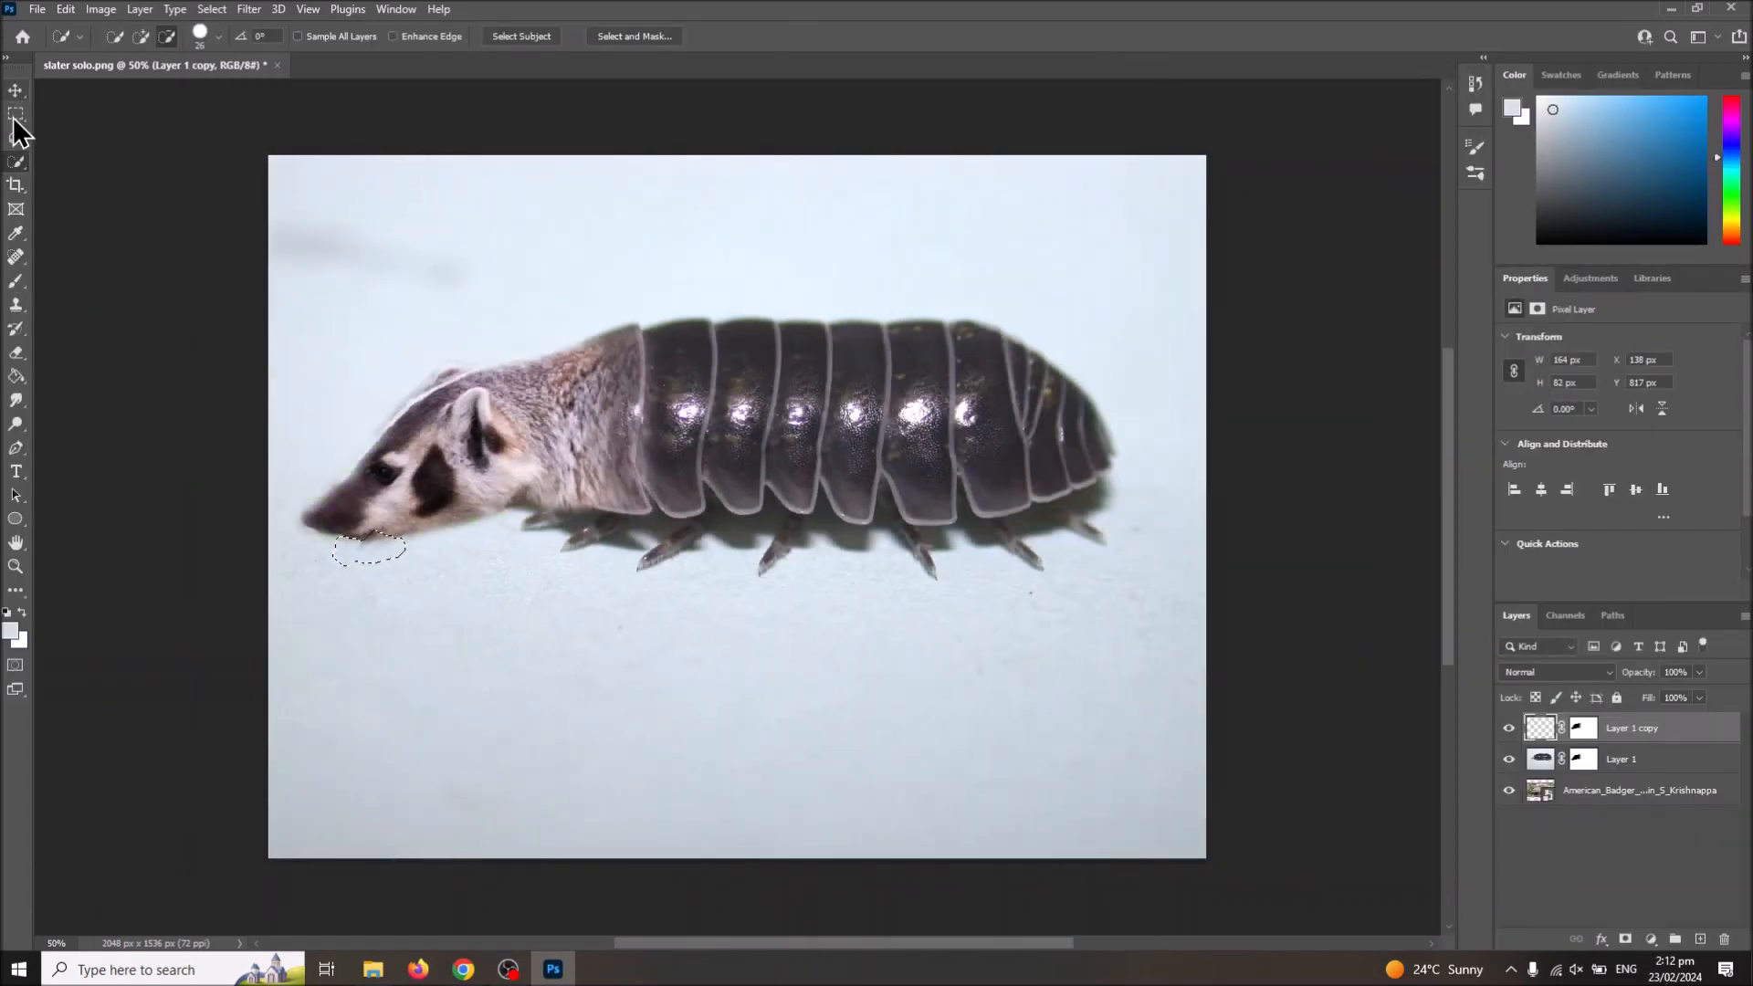
left_click(16, 113)
left_click(511, 591)
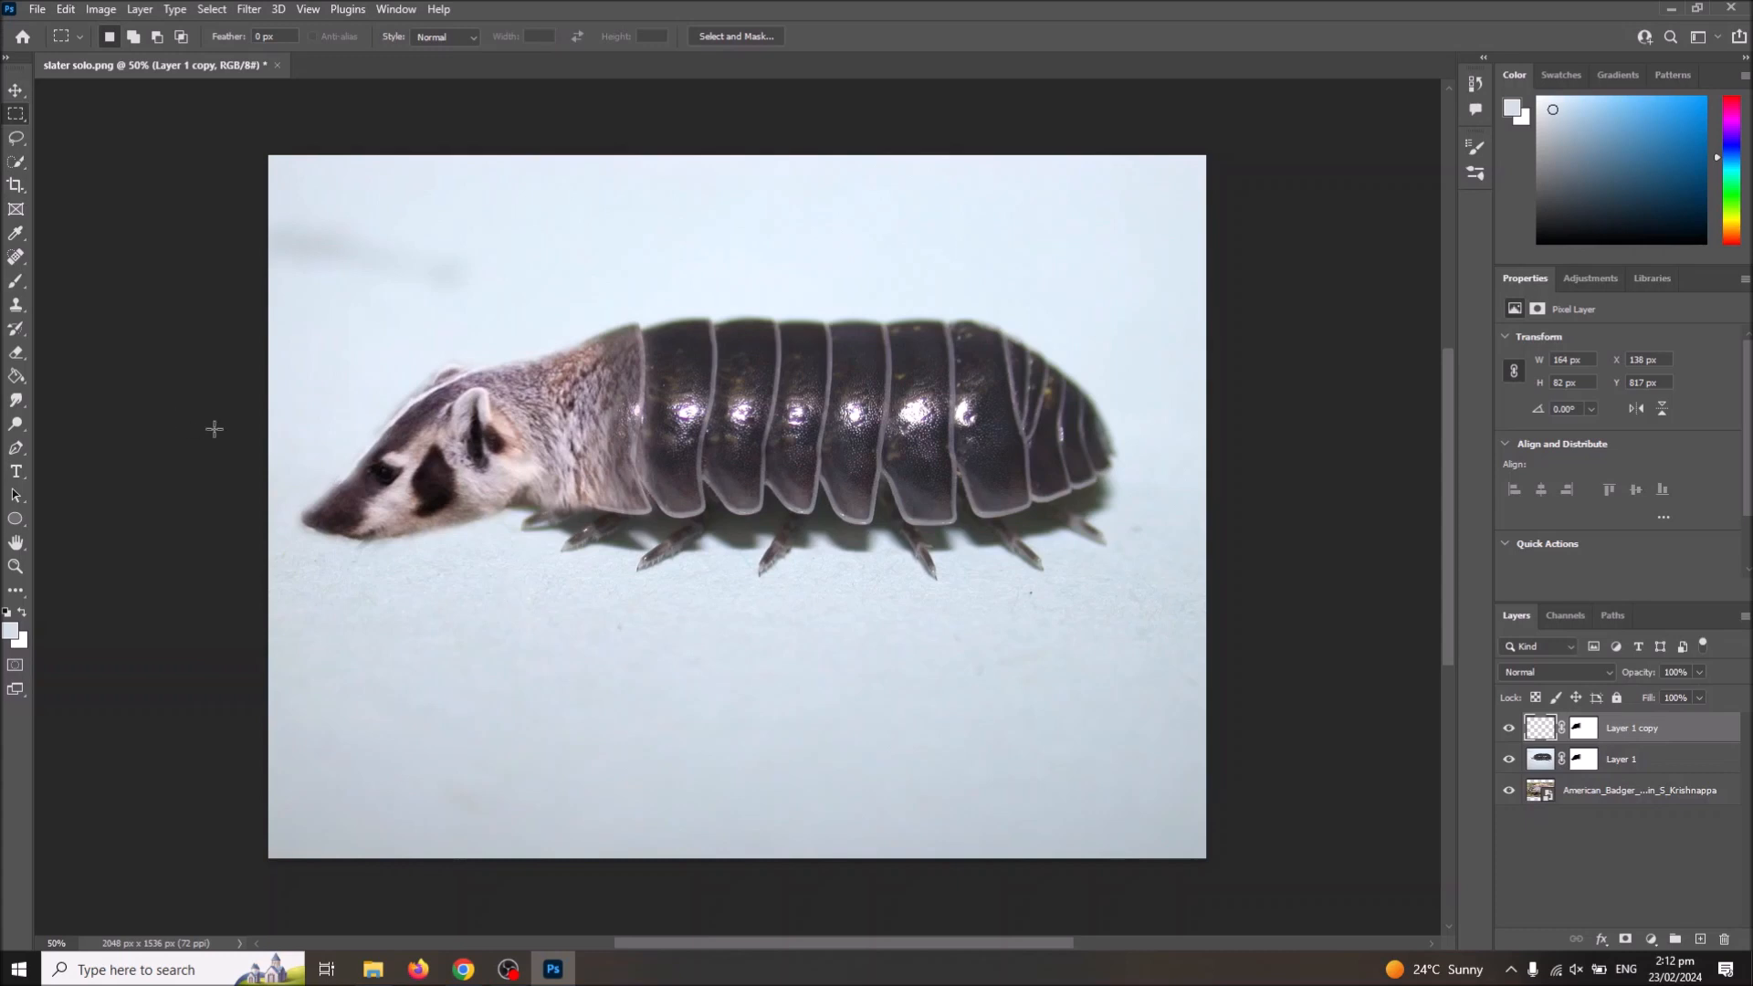
Step: Quick-select the spot just below the badger's snout, replace it with Content-Aware Fill output to a new layer, and deselect
left_click(17, 163)
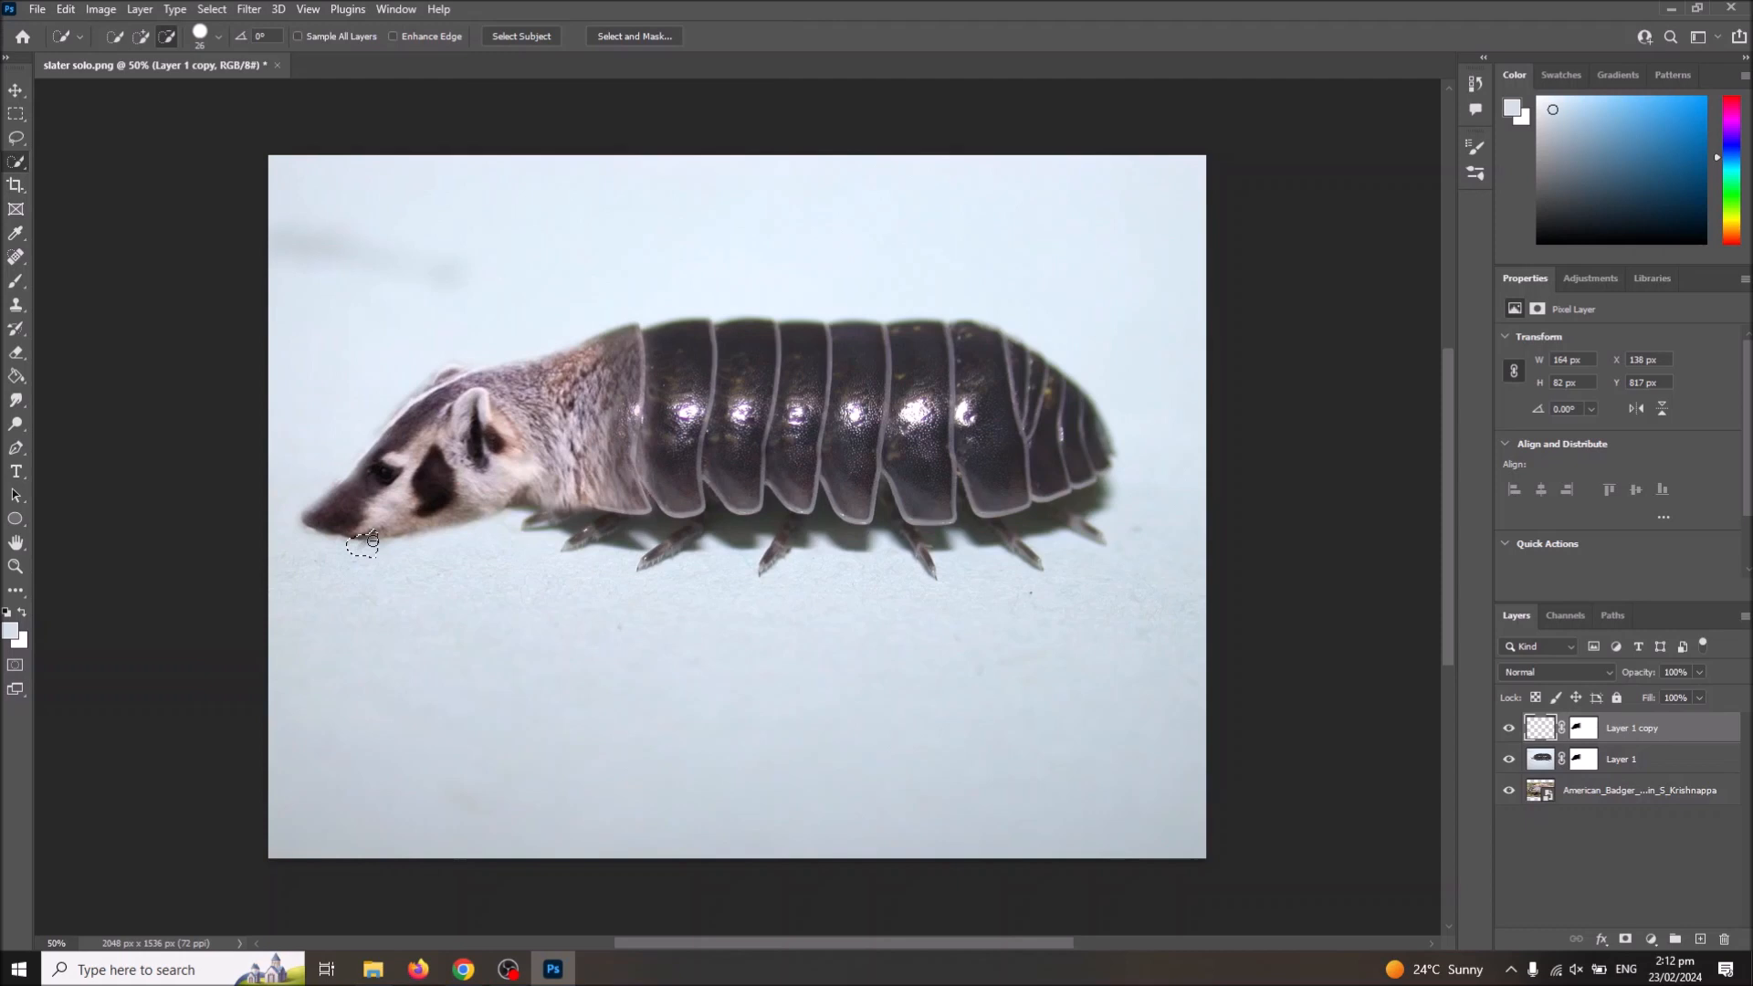
left_click(358, 546)
left_click(66, 9)
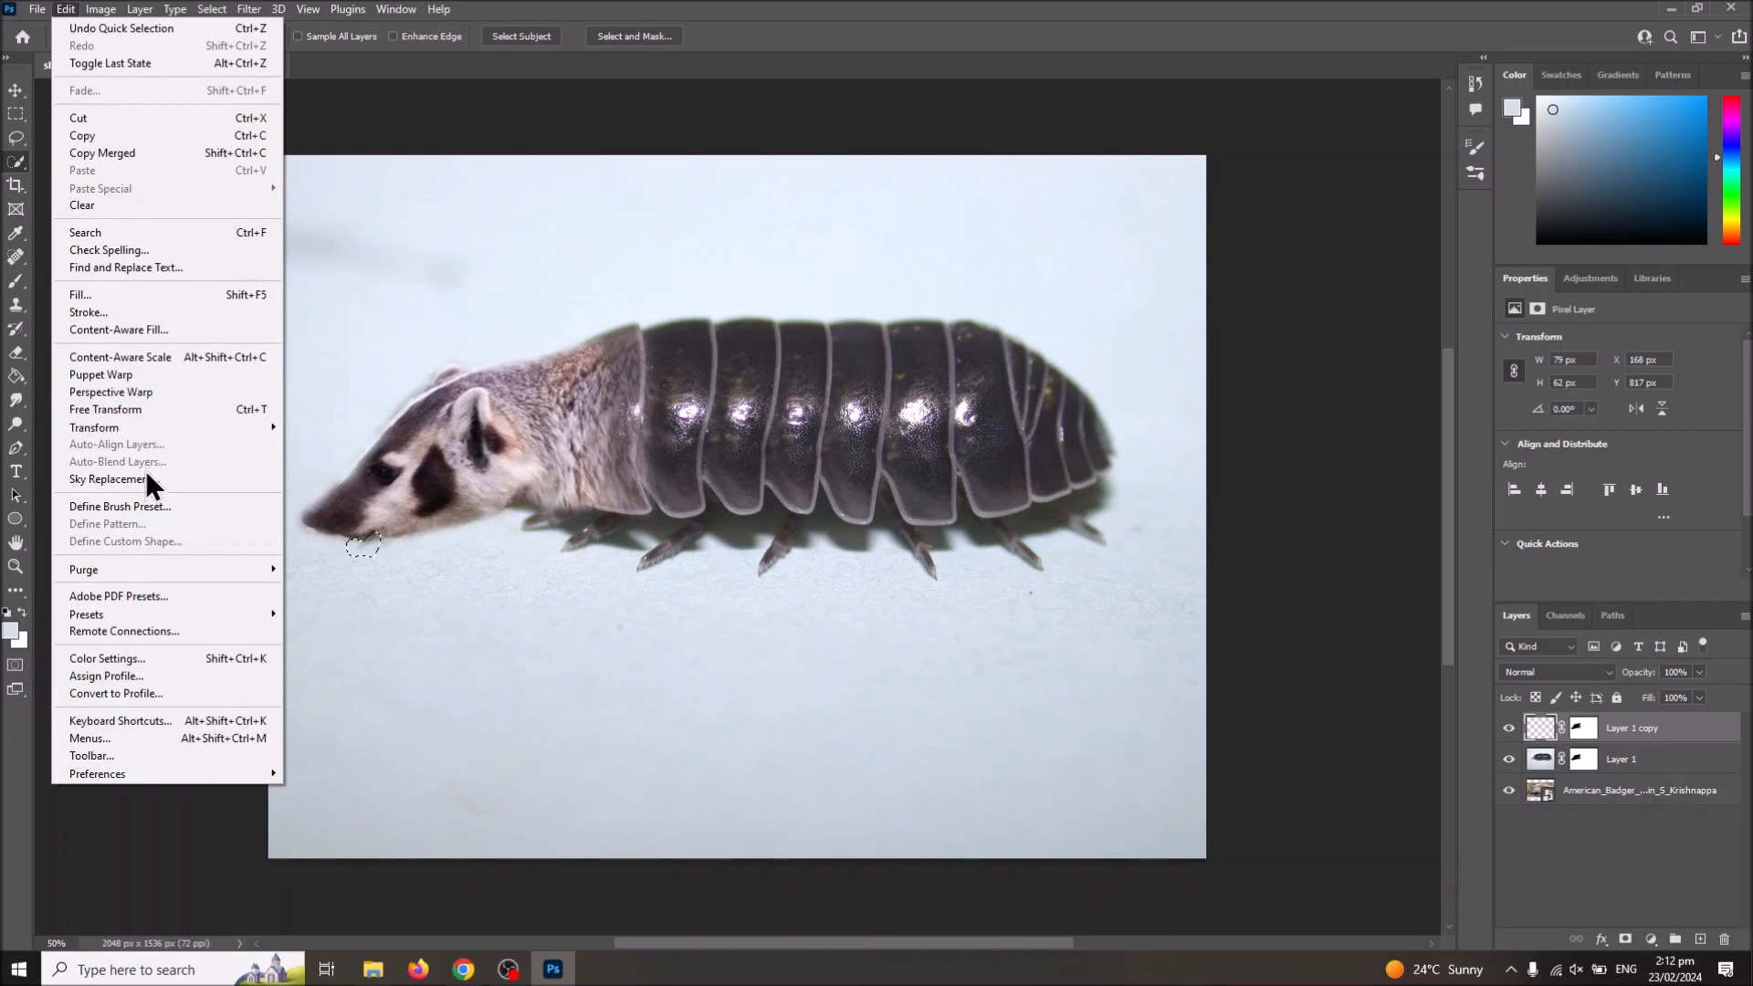
left_click(151, 344)
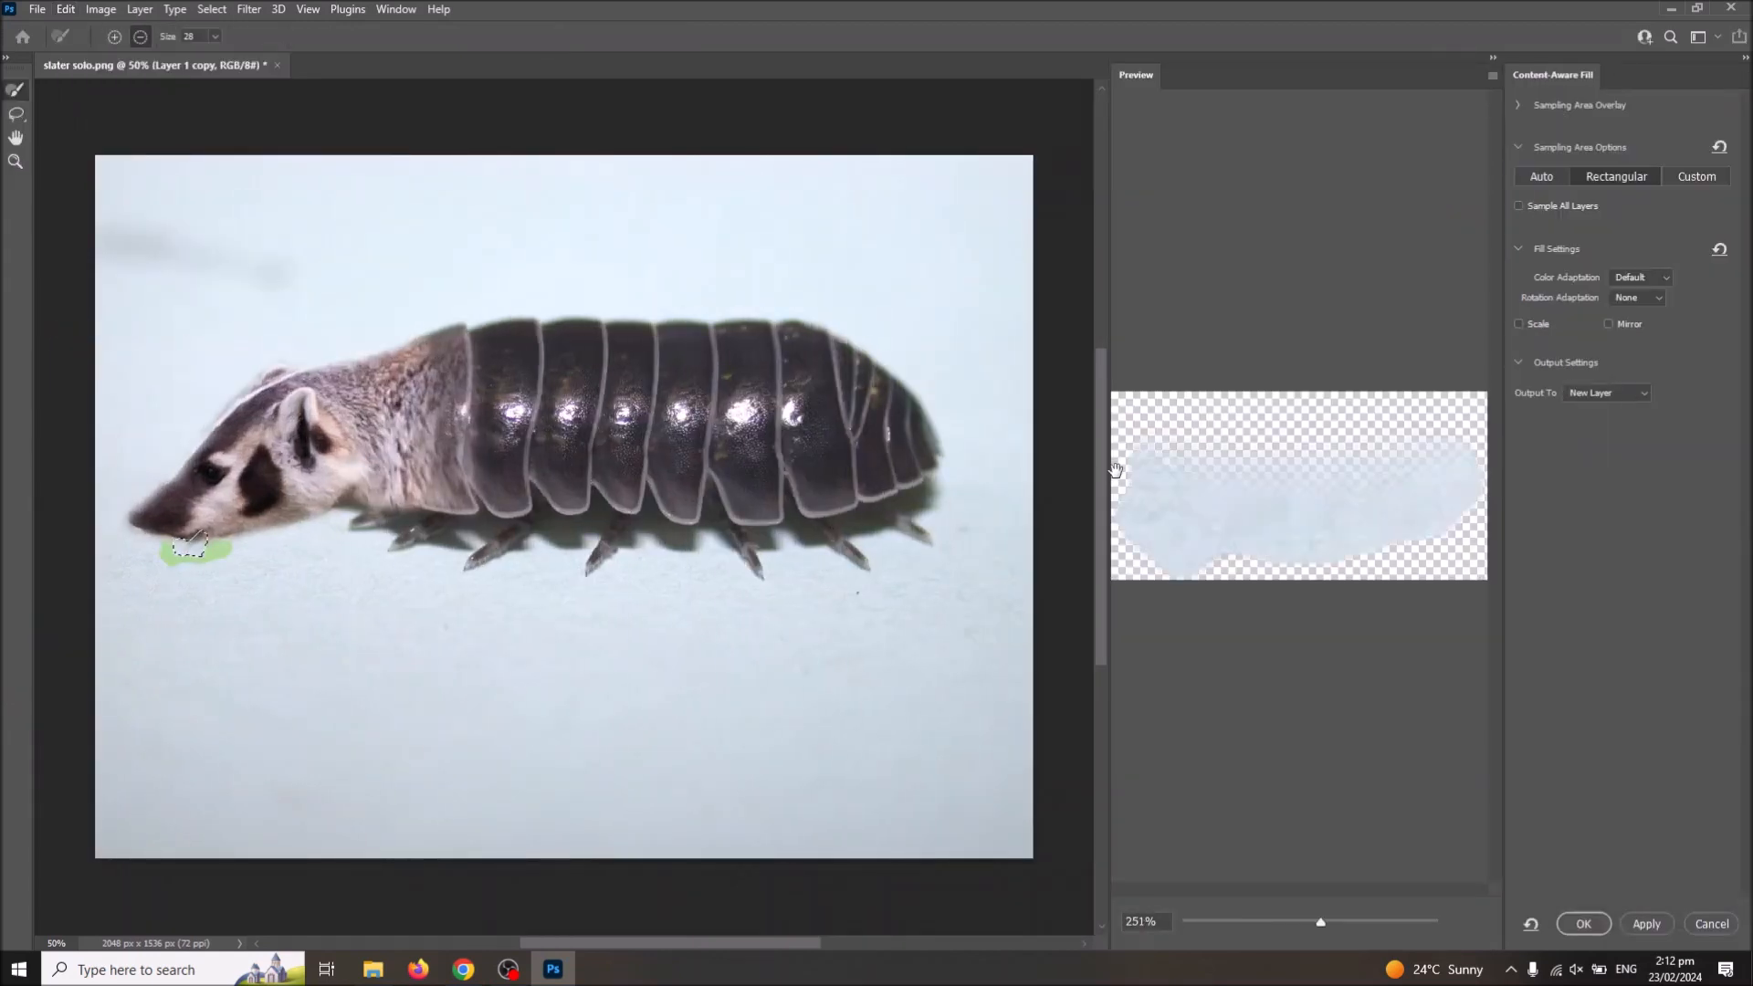
left_click(1584, 922)
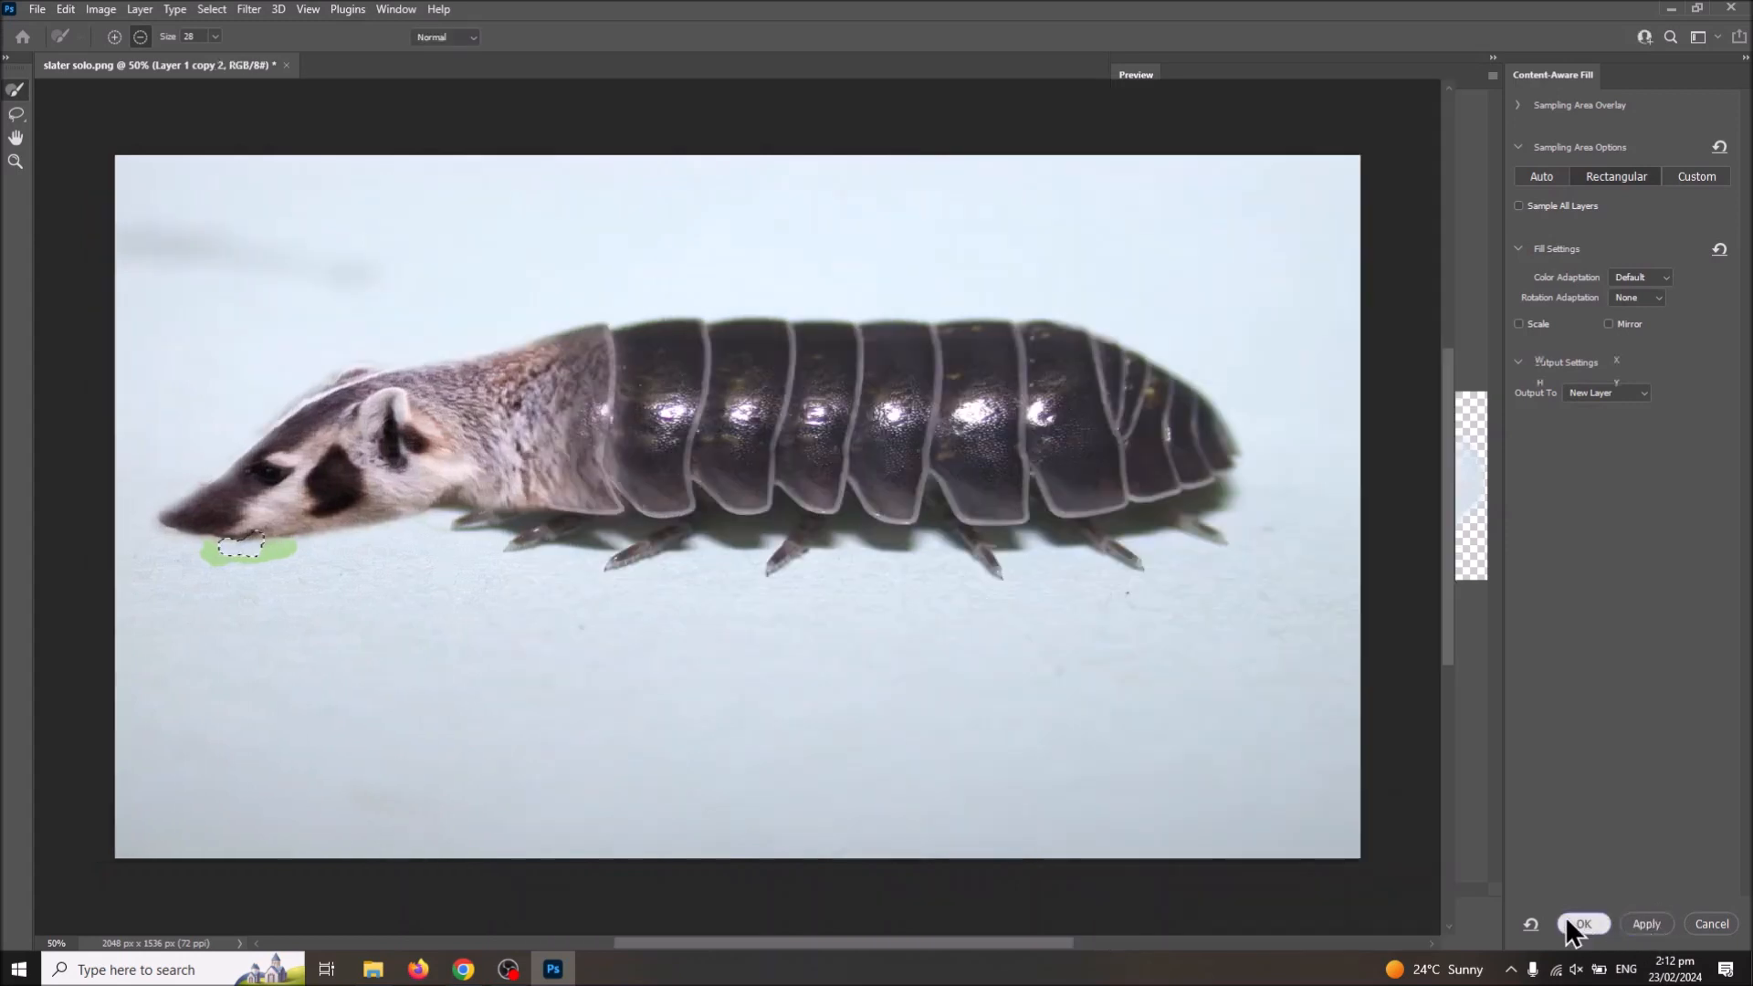
left_click(15, 113)
left_click(443, 244)
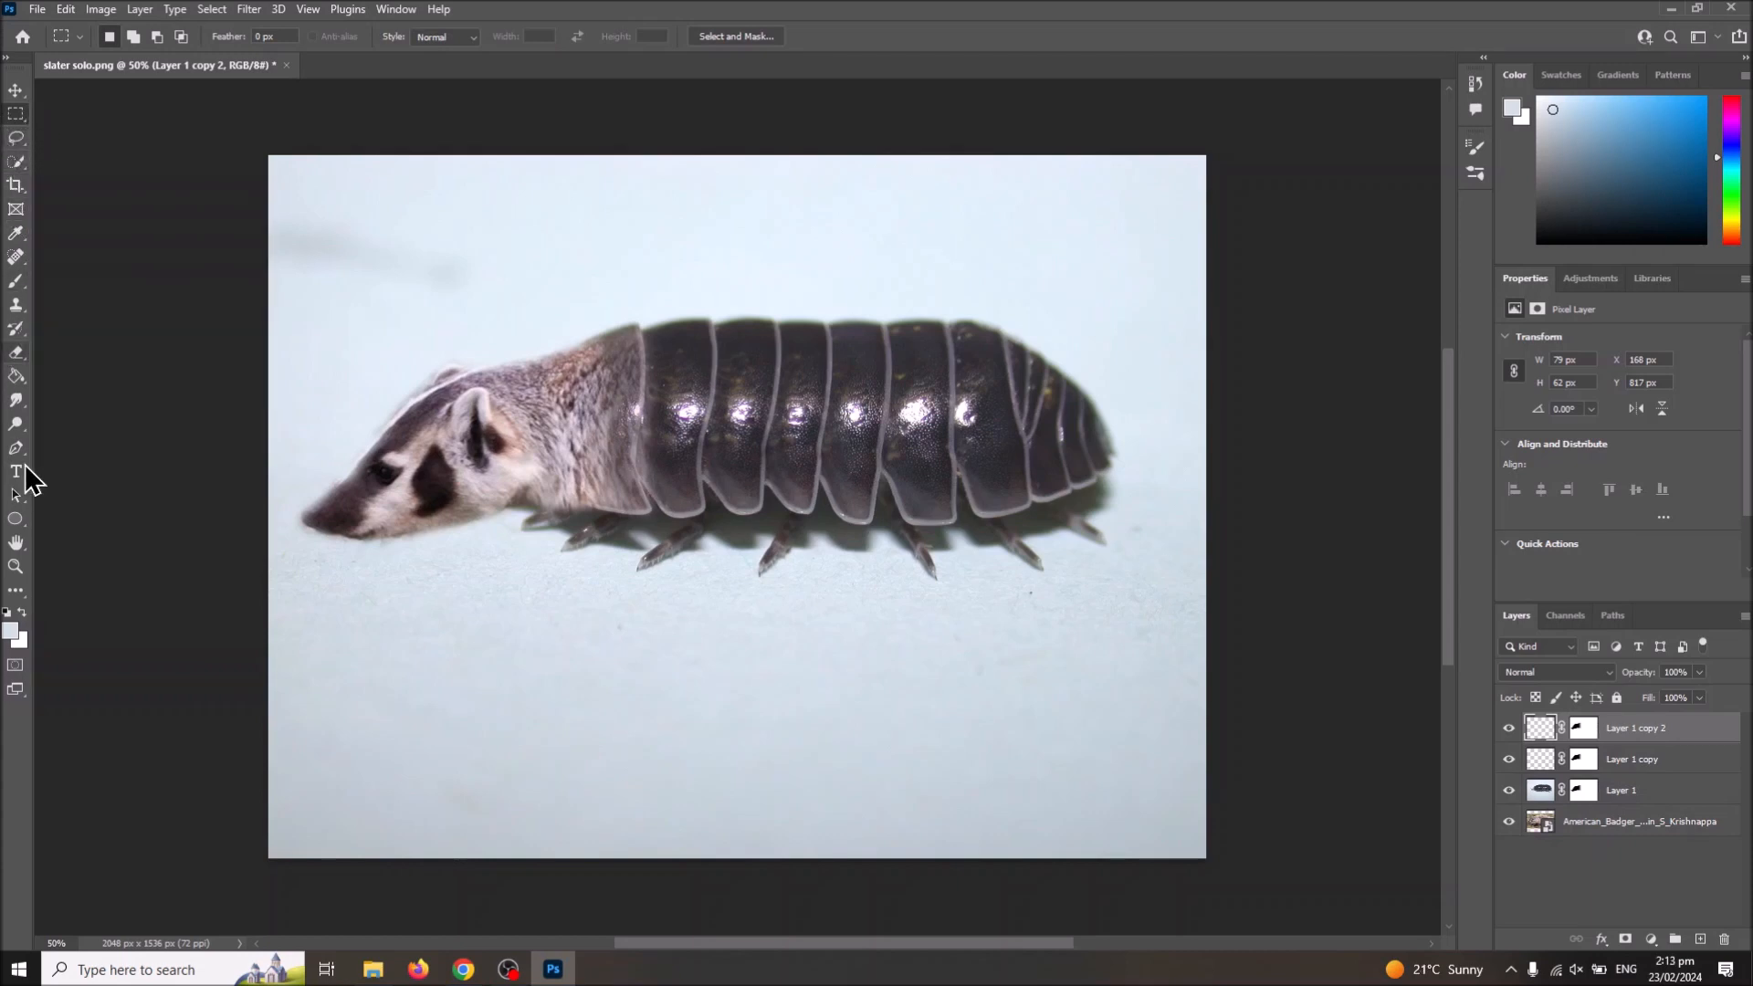
Step: Try brushing the light foreground colour over the seam between the fur and the shell on Layer 1 copy 2, and undo it
left_click(17, 281)
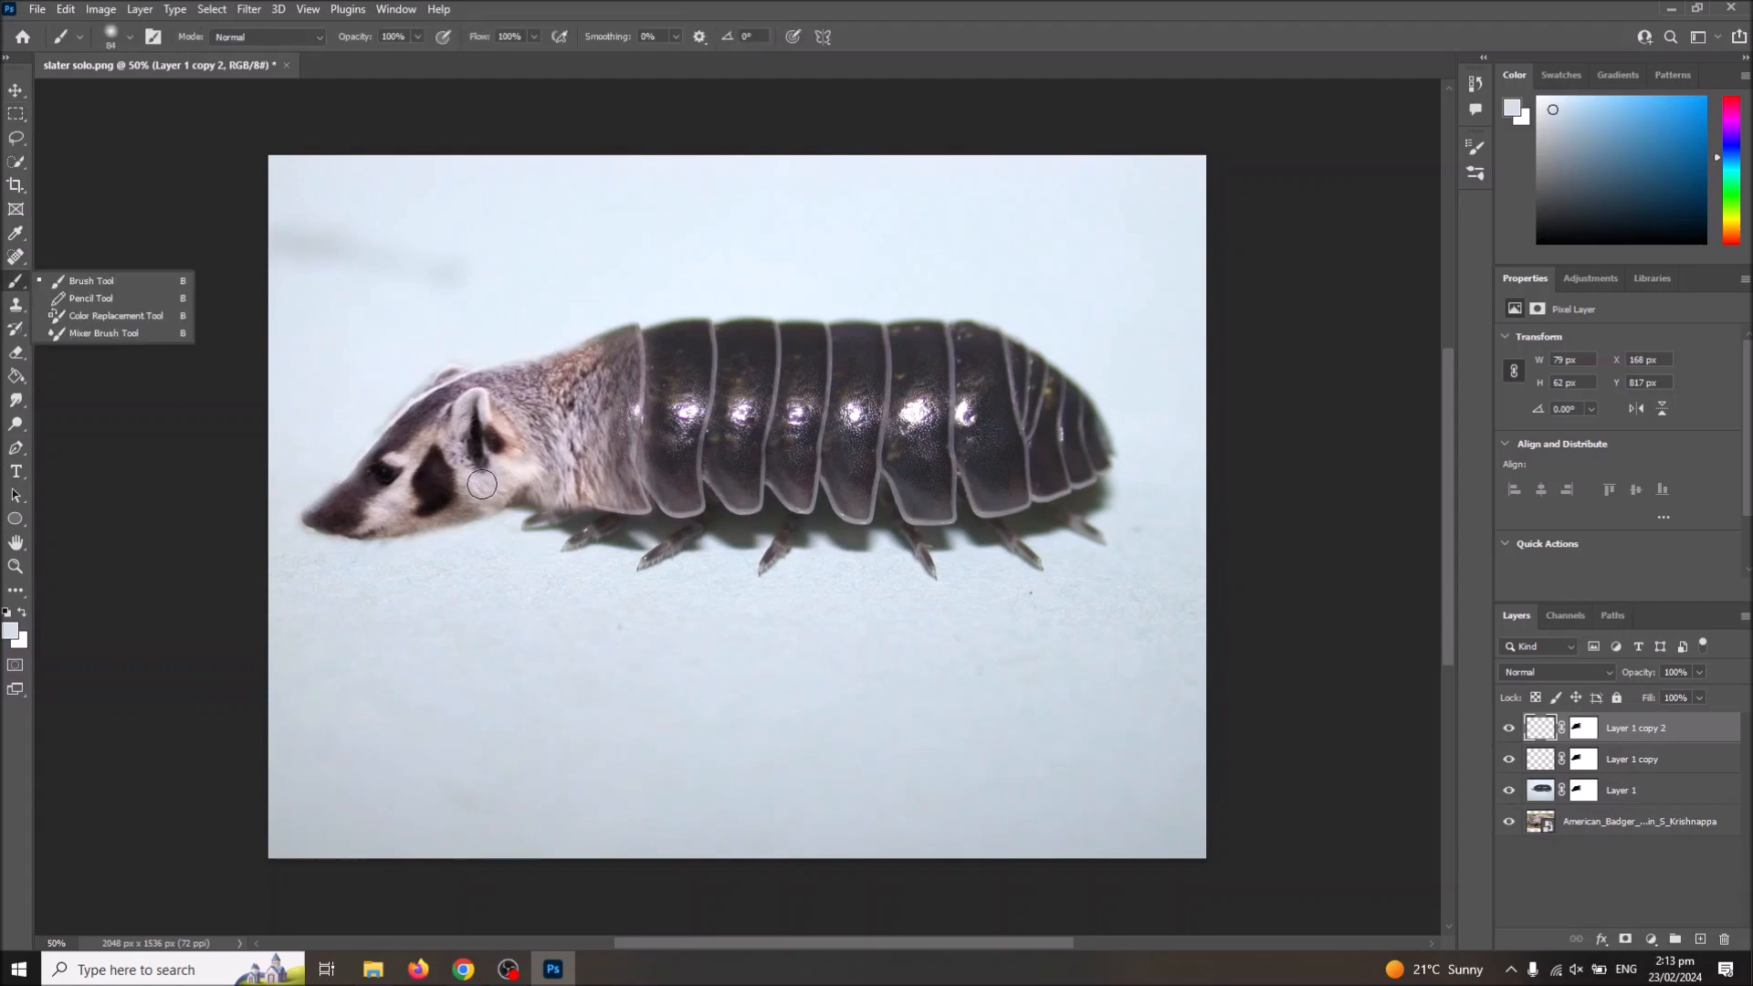
left_click_drag(607, 495, 631, 343)
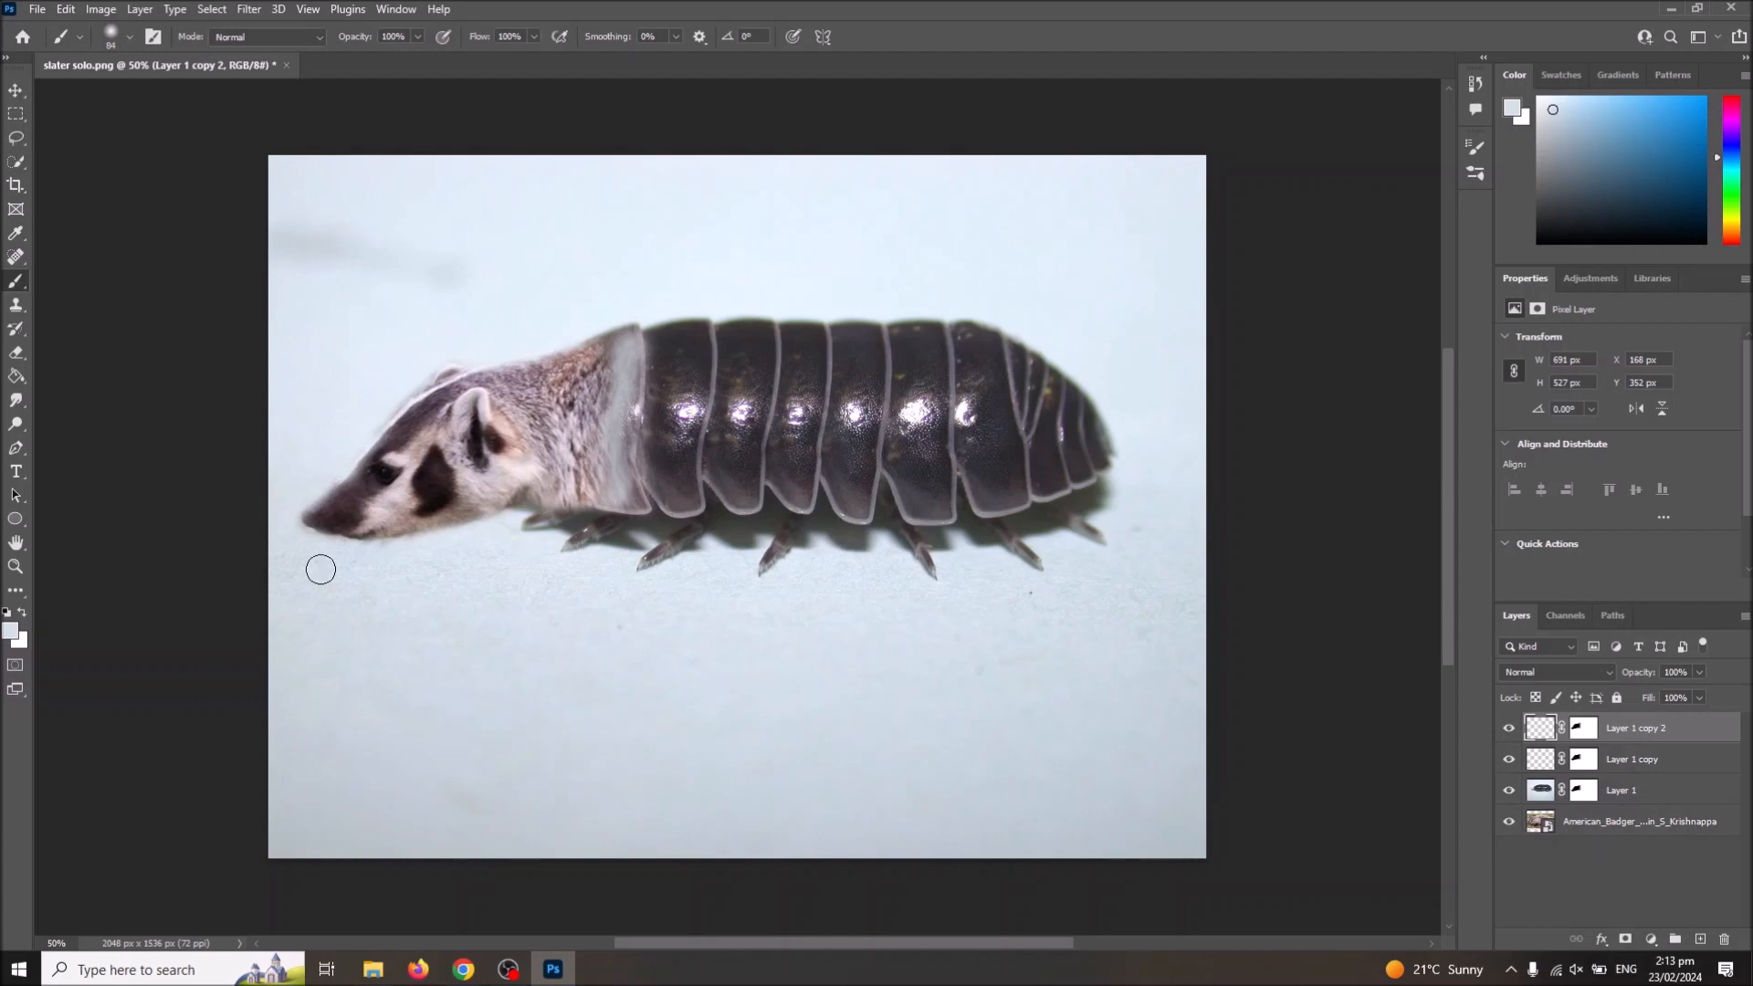
key("super")
type("pho")
left_click(849, 77)
key("ctrl+z")
key("ctrl+z")
key("ctrl+z")
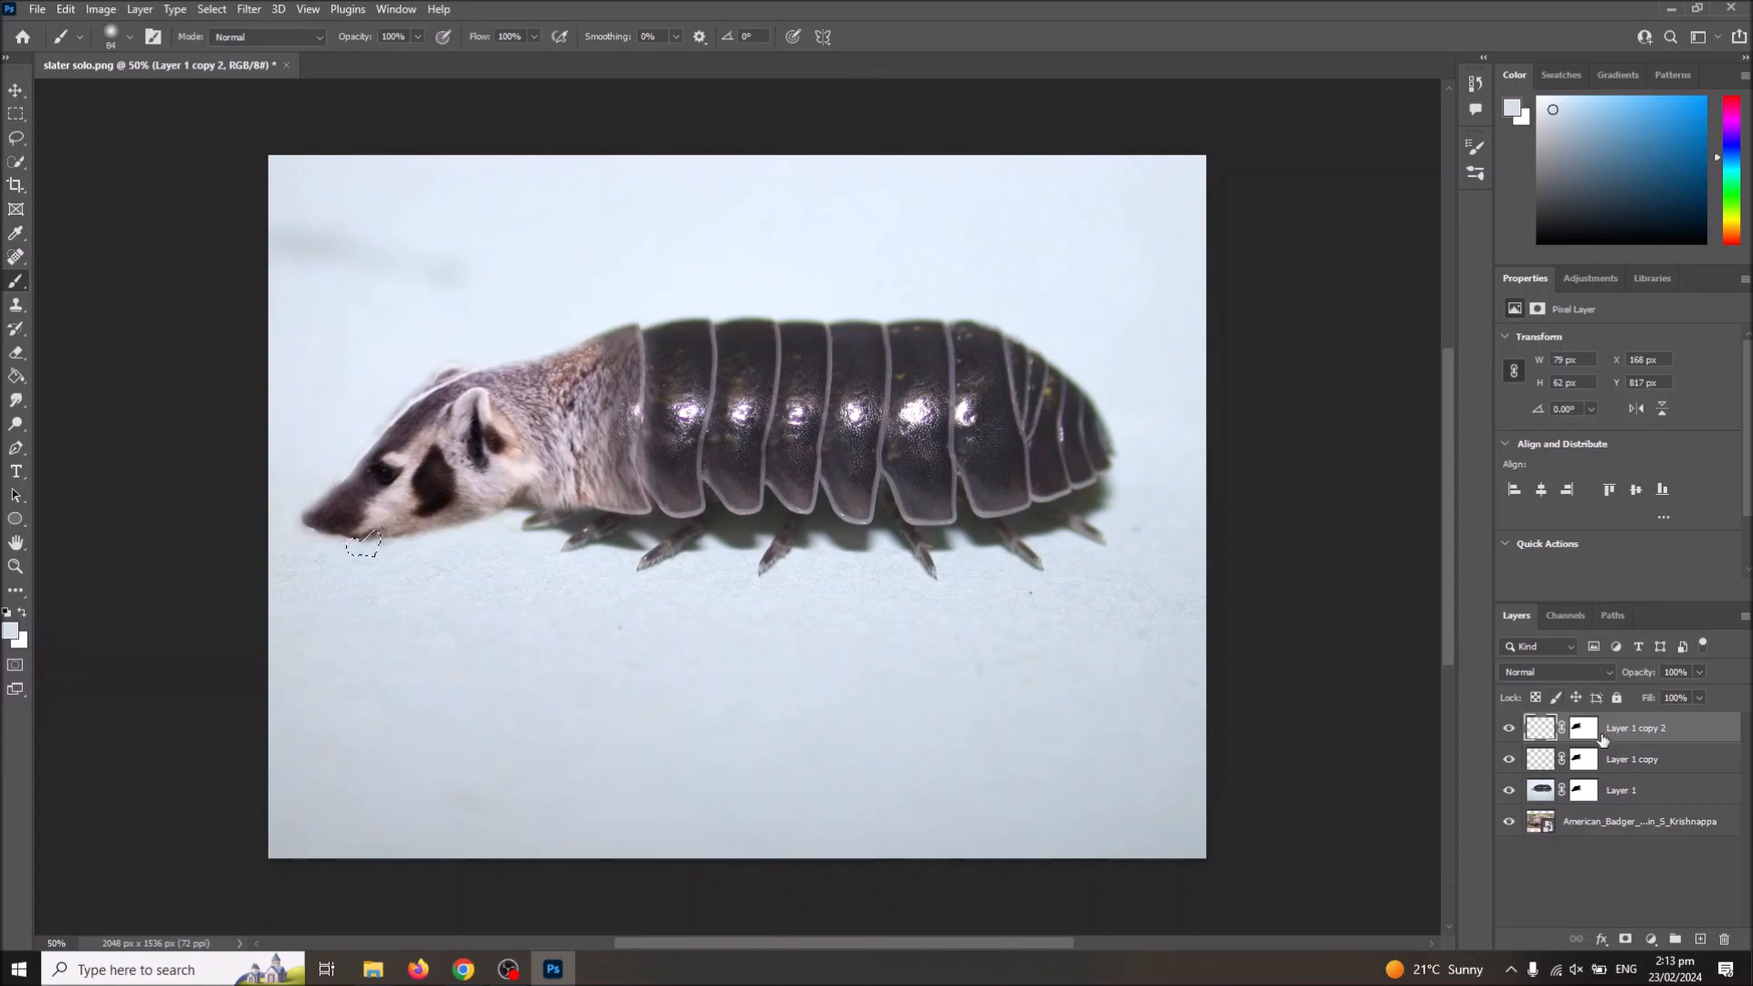
left_click(1584, 729)
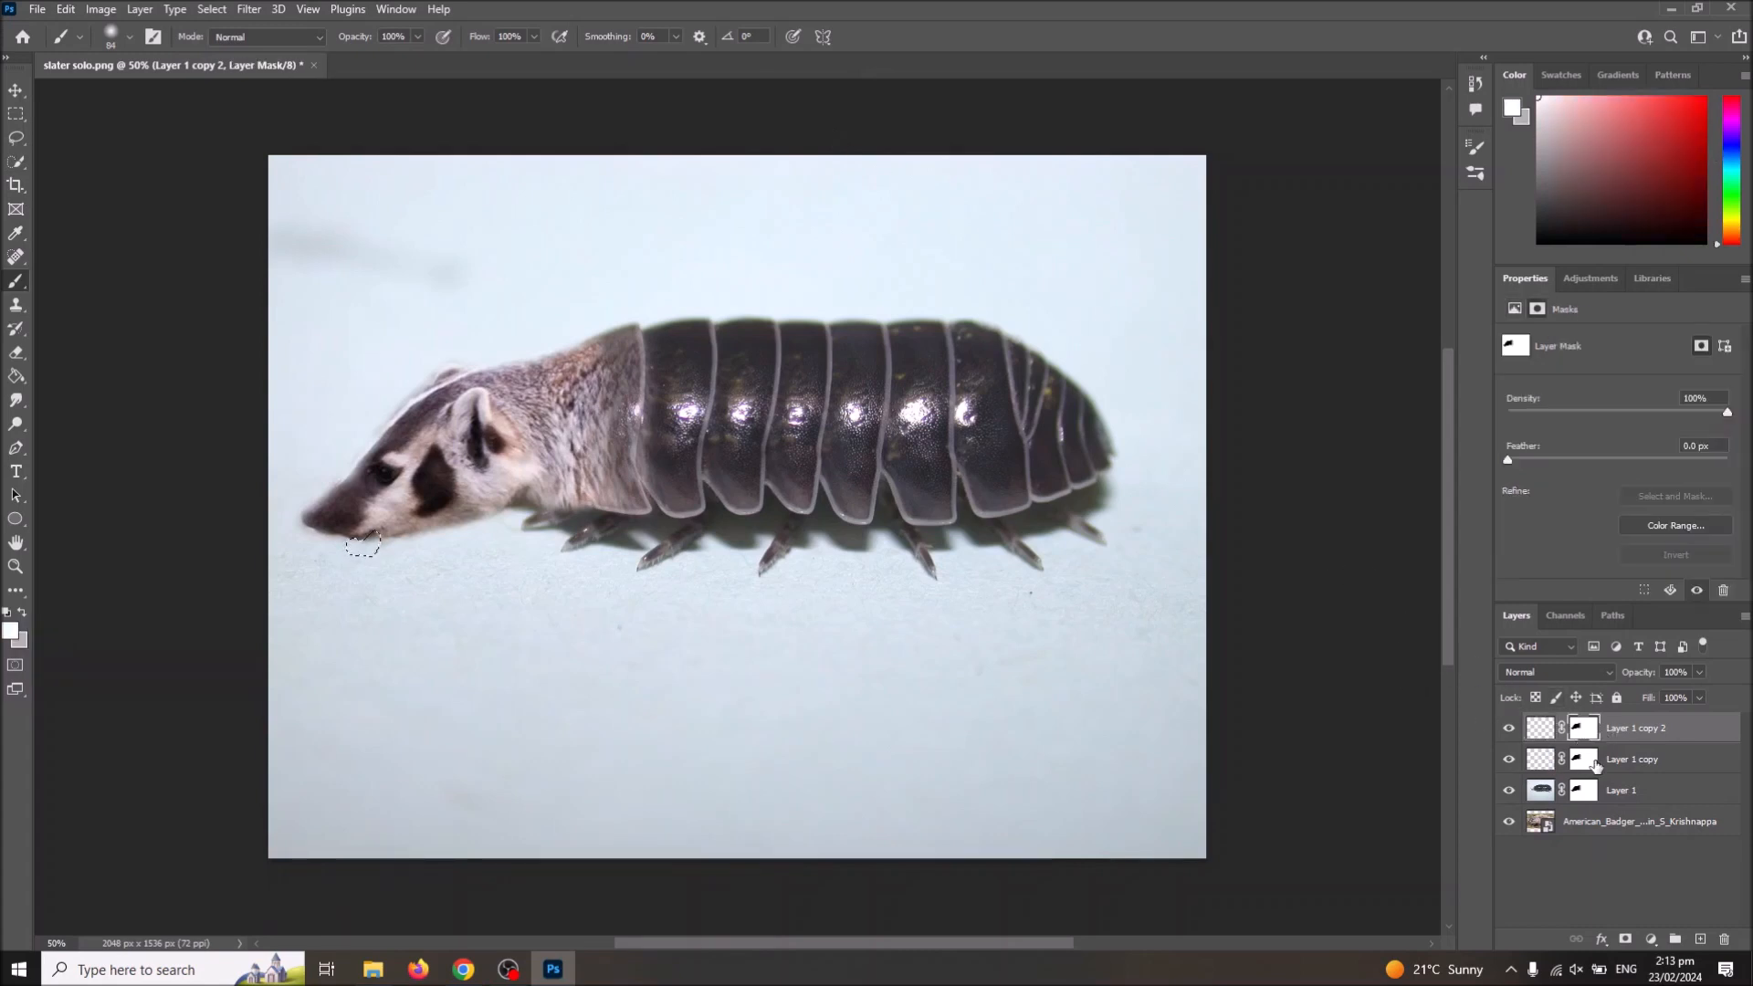
left_click(1591, 795)
left_click(1604, 765)
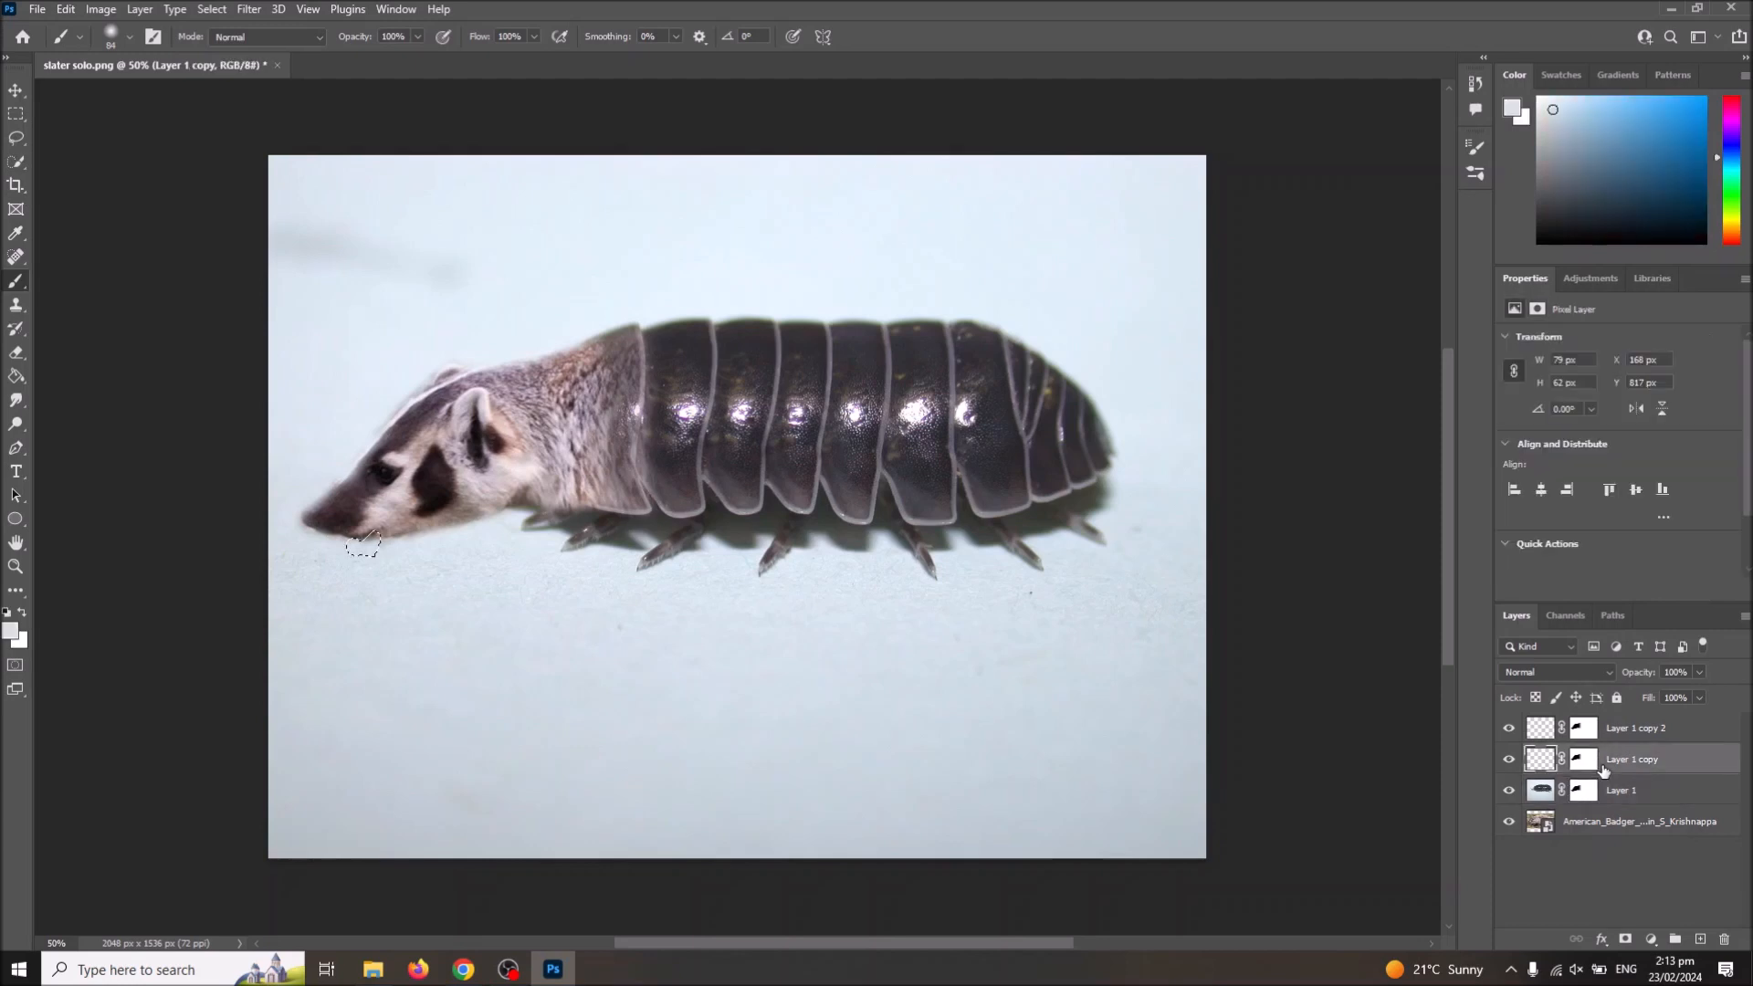
left_click(1586, 791)
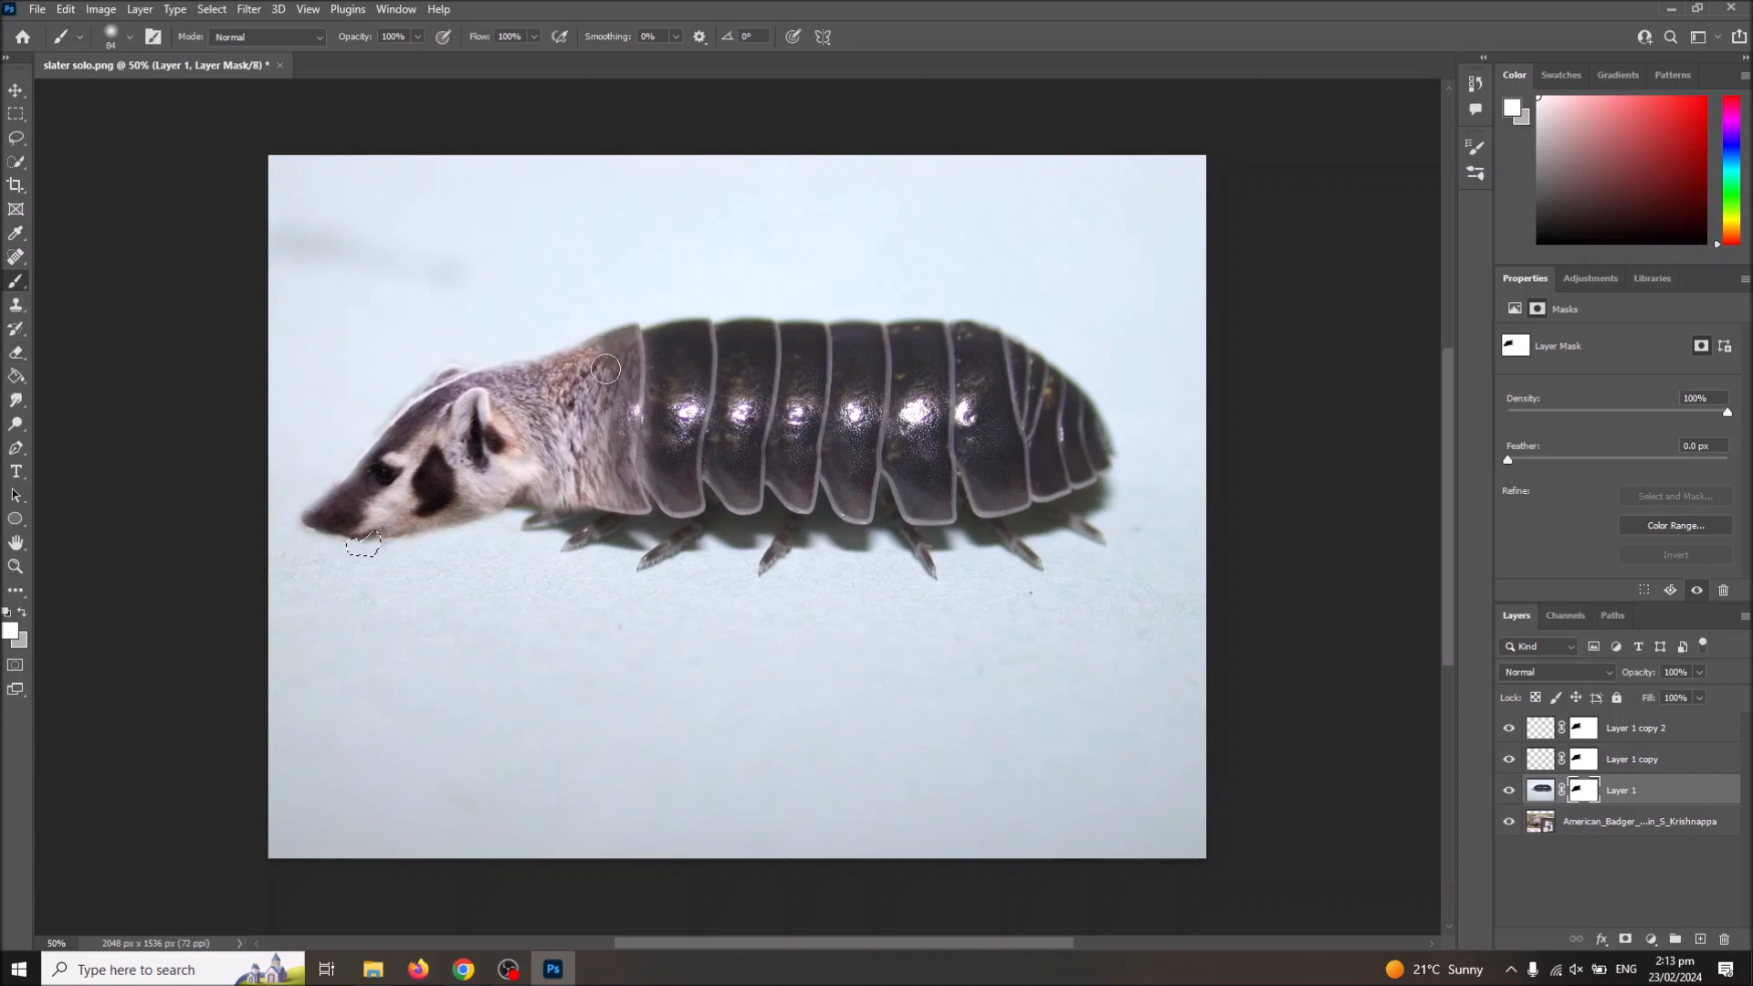
left_click(1571, 761)
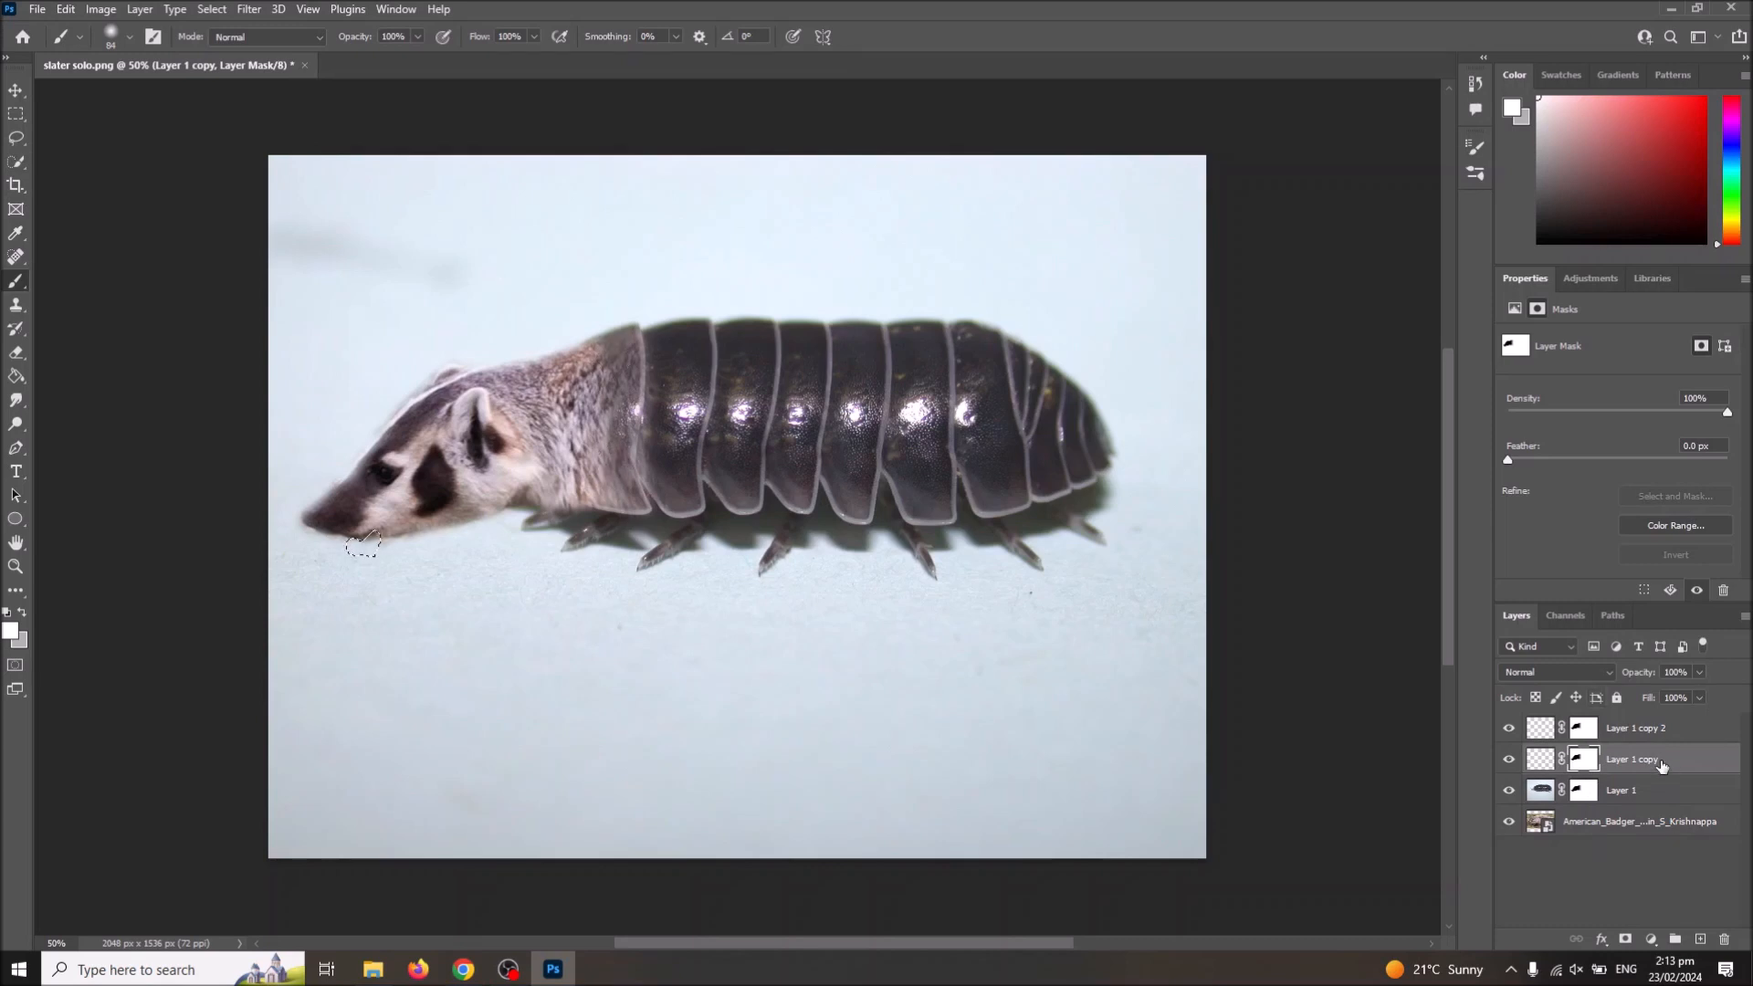
Step: Merge Layer 1, Layer 1 copy and Layer 1 copy 2 into a single layer and clear the selection below the snout
left_click(1646, 736)
left_click(1631, 792, "shift")
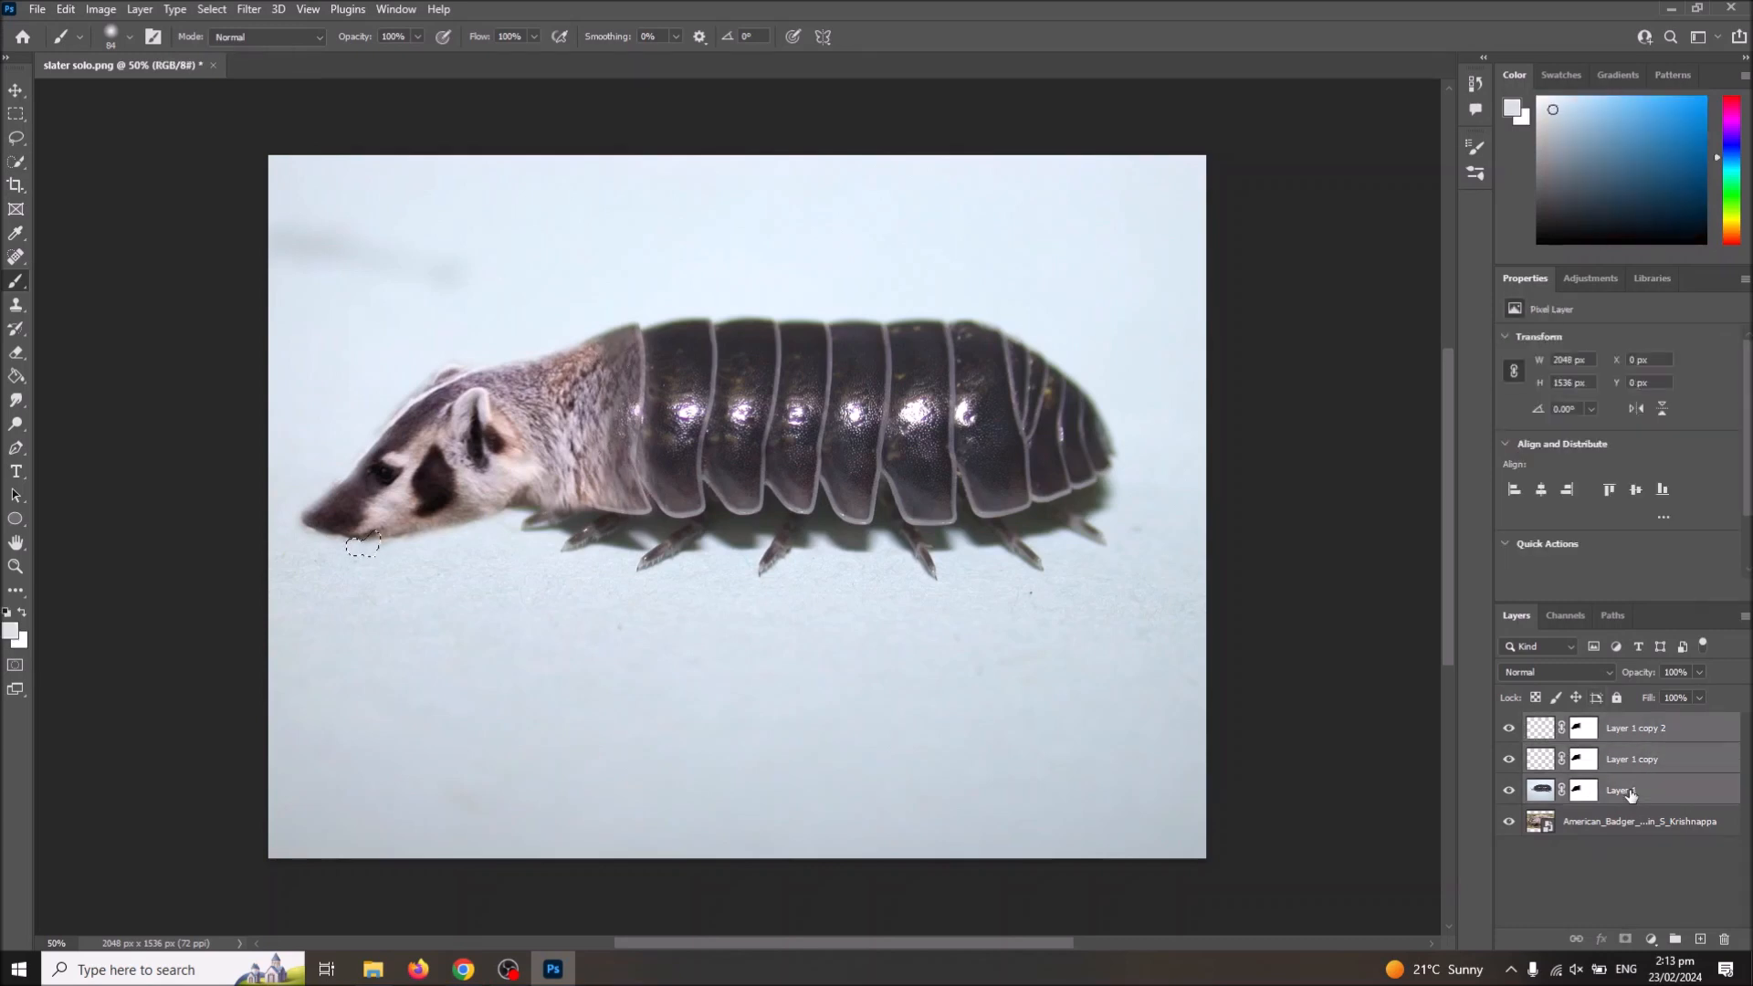
right_click(1631, 790)
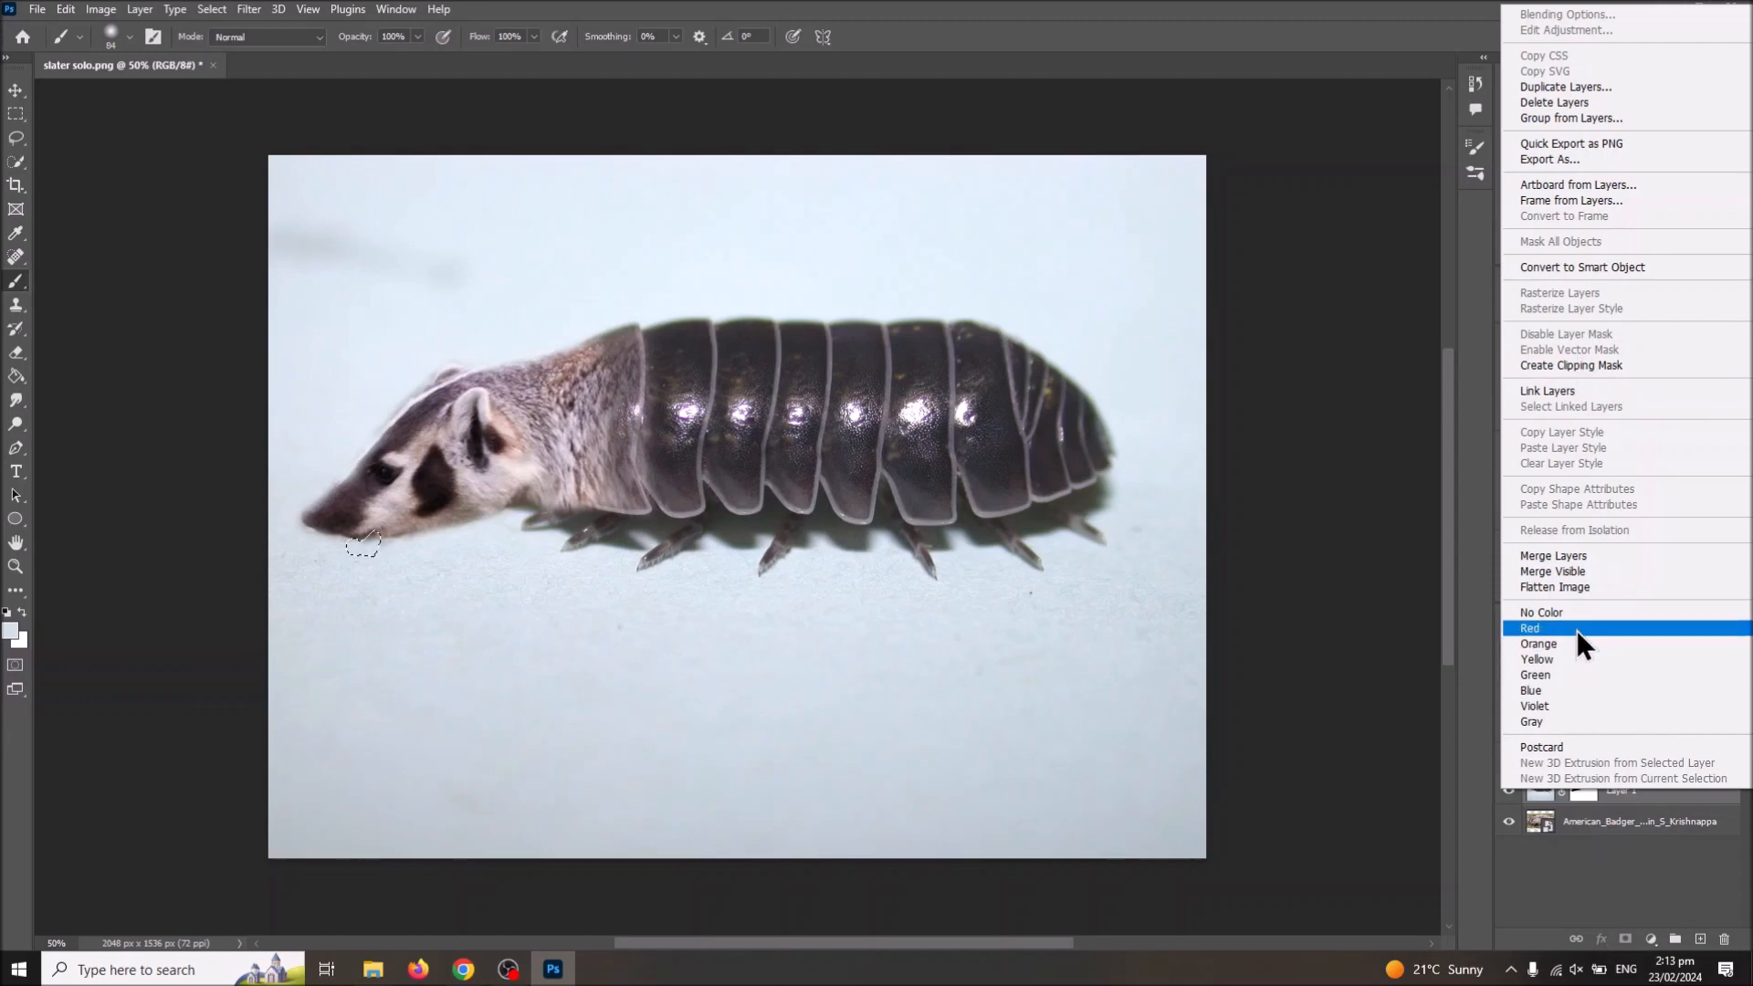
left_click(1581, 557)
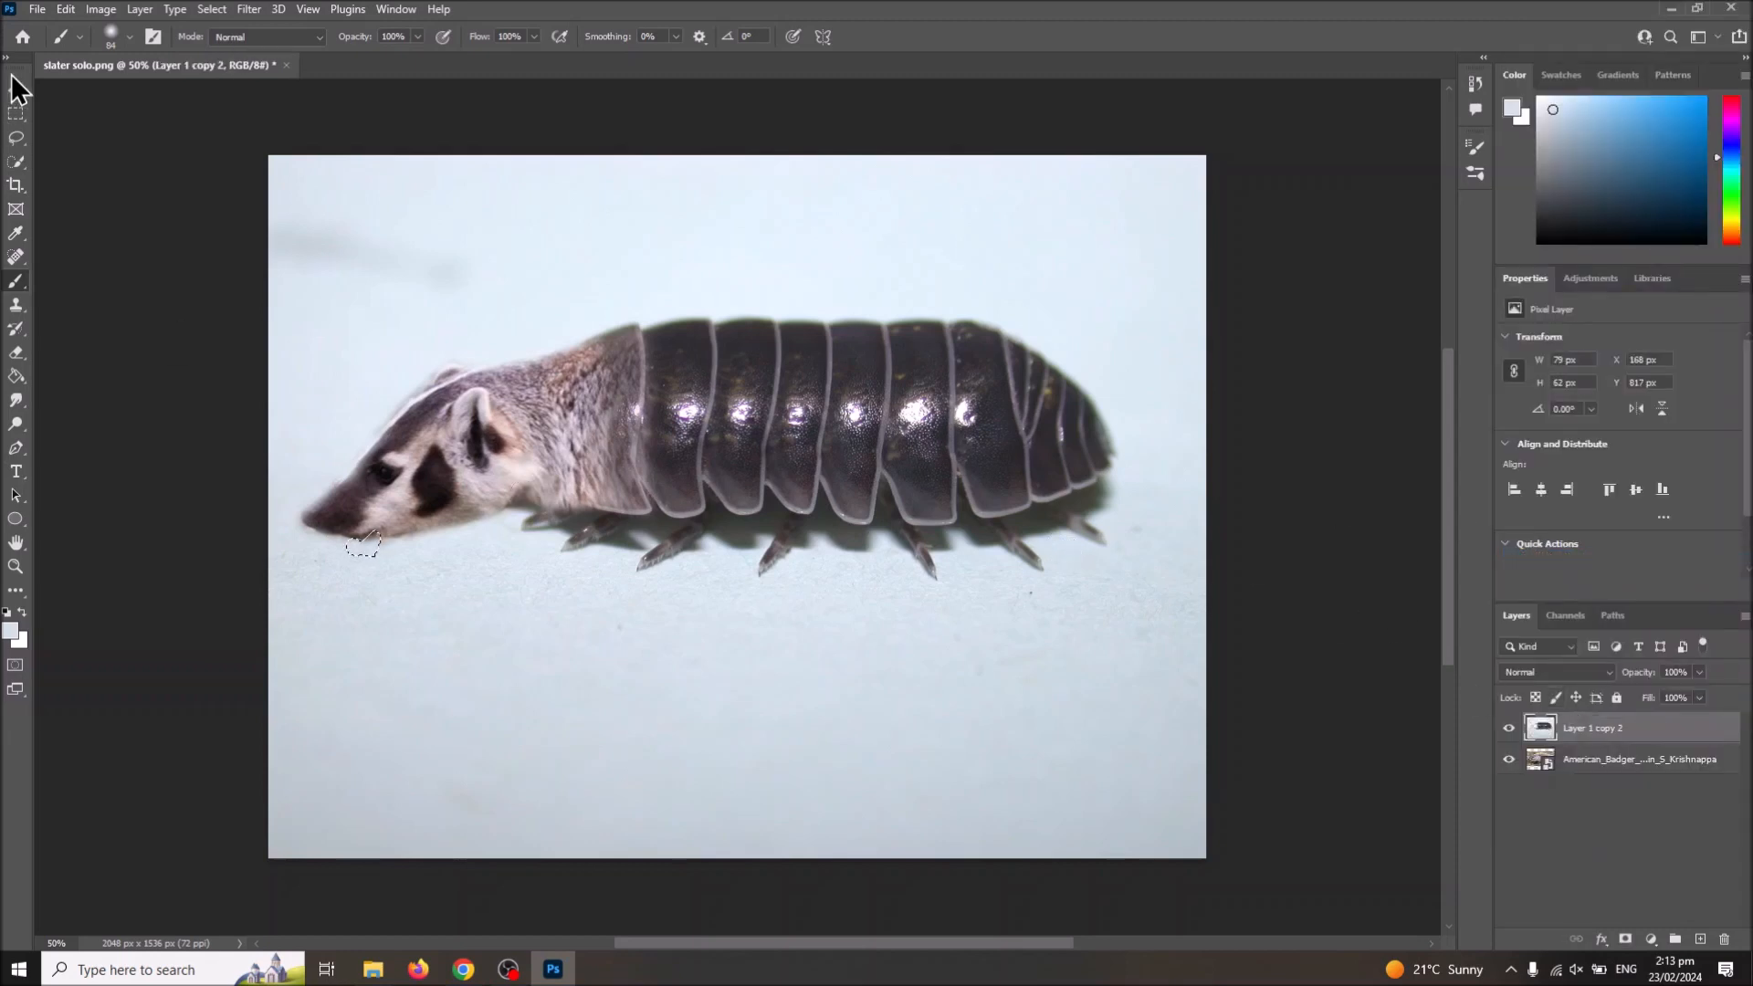
left_click(15, 113)
left_click(548, 559)
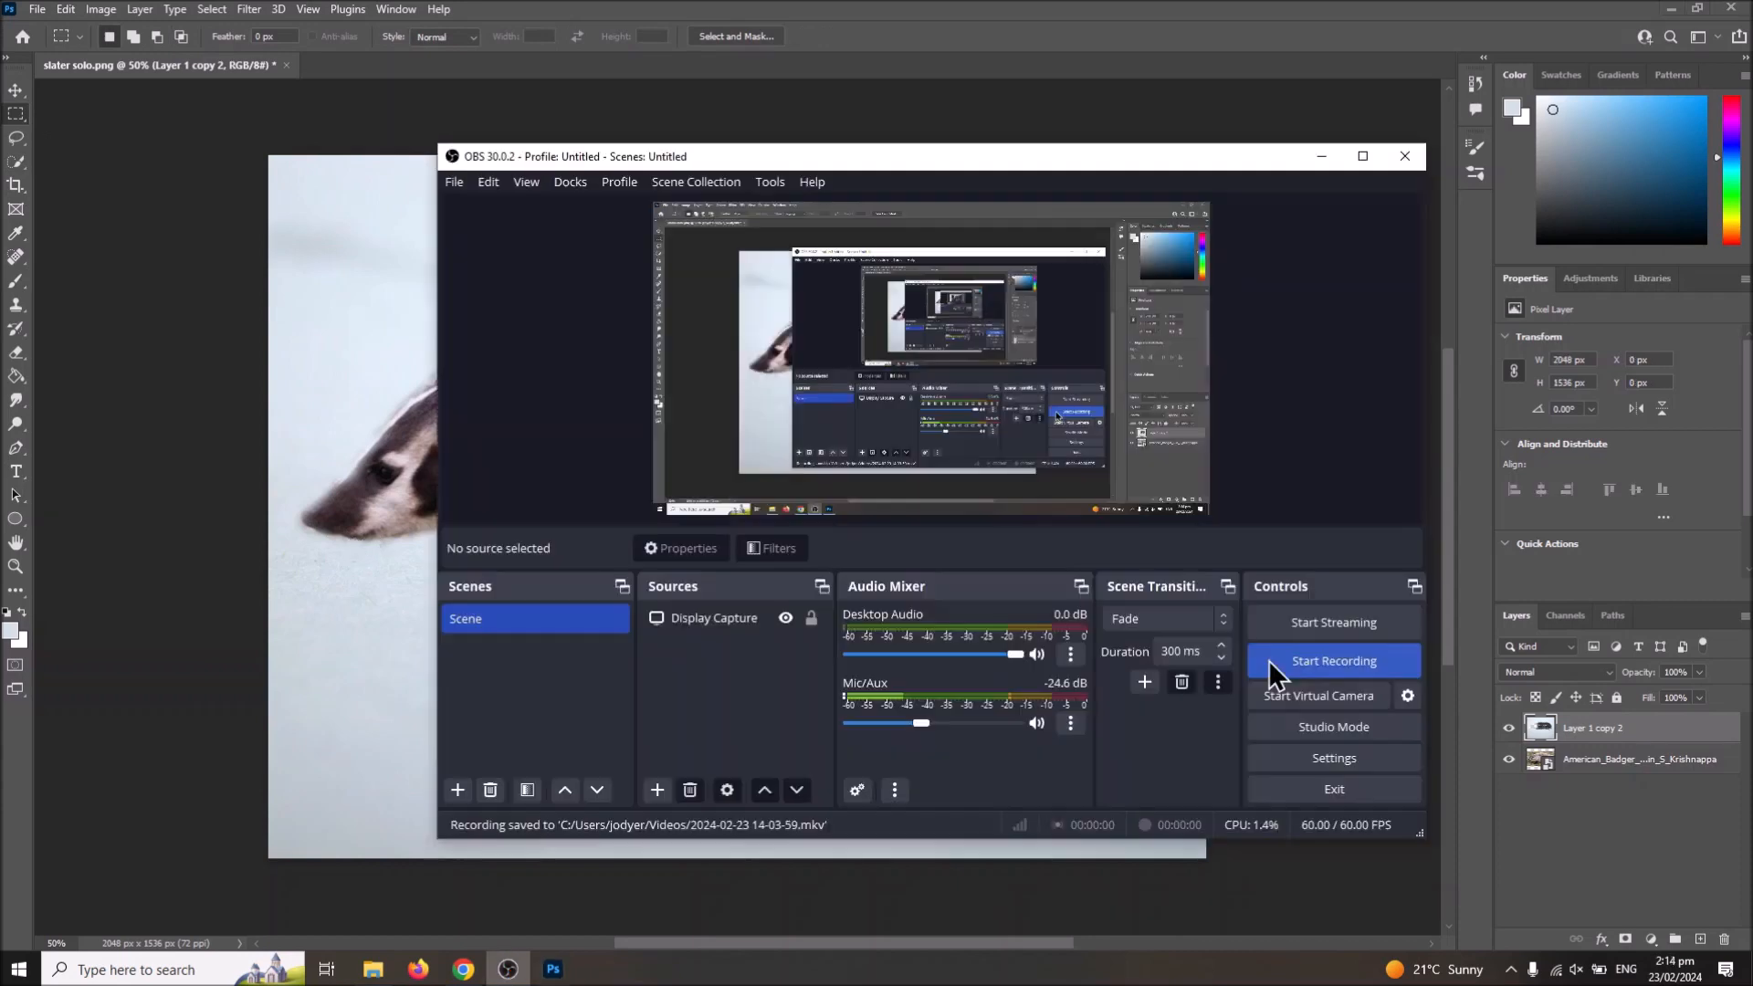
left_click(1272, 666)
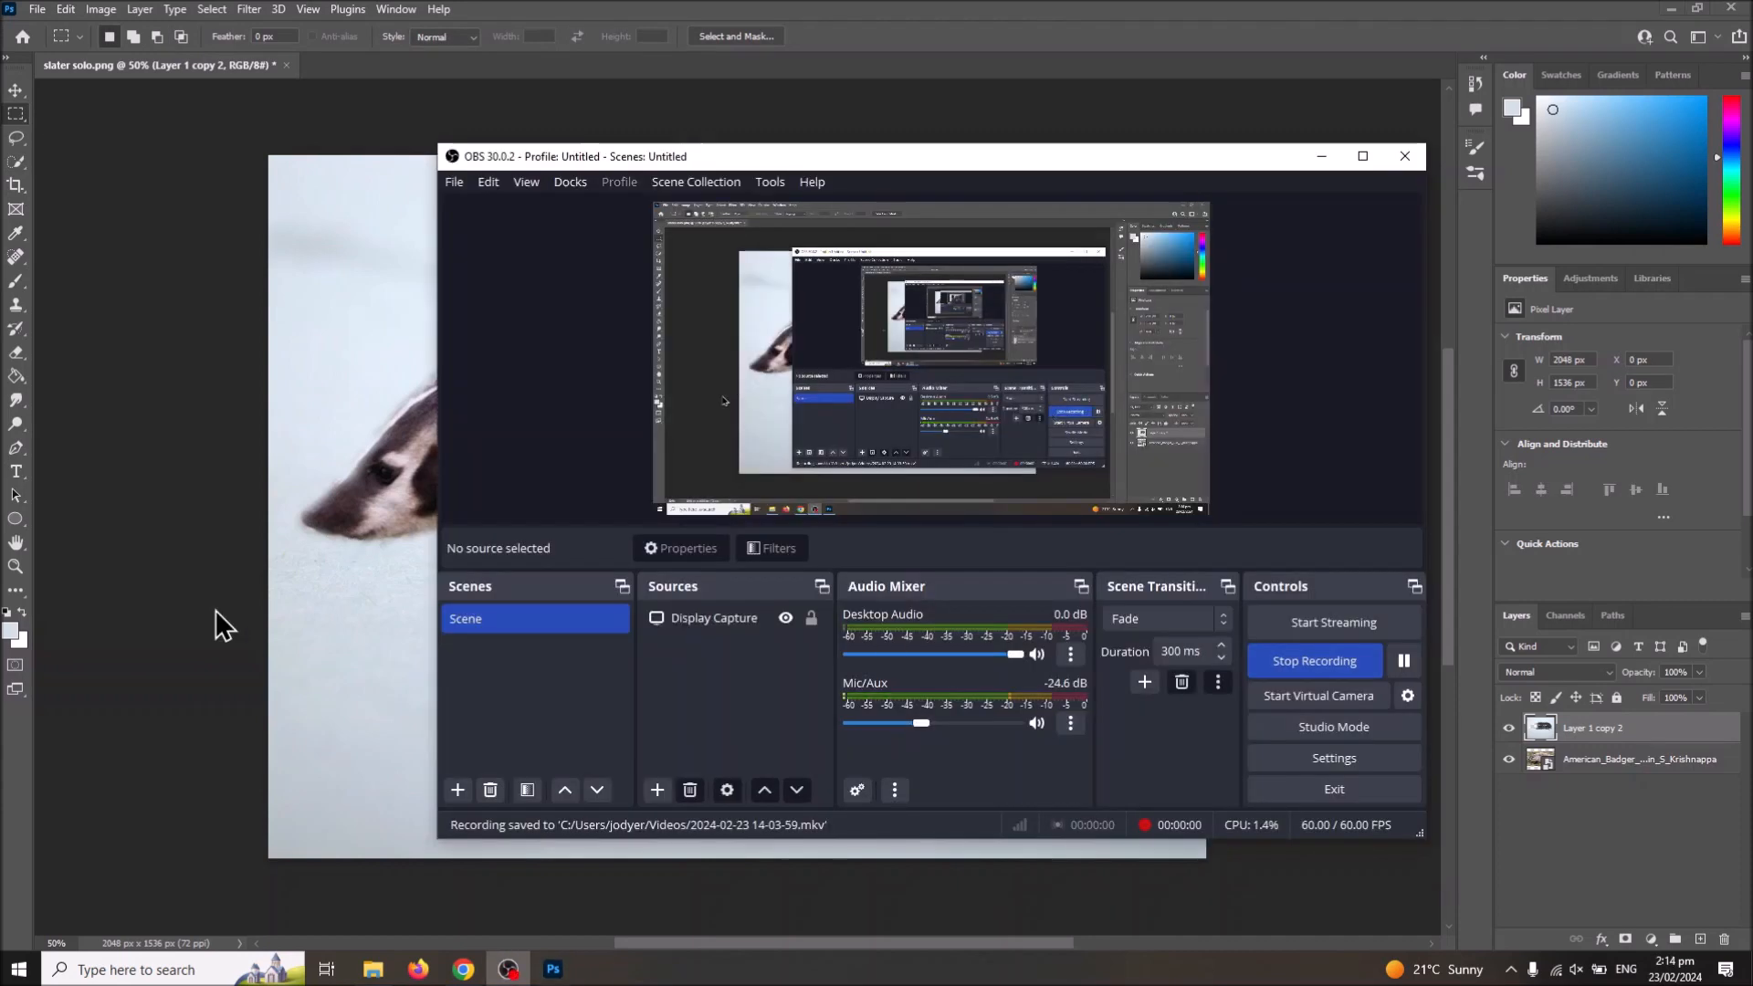